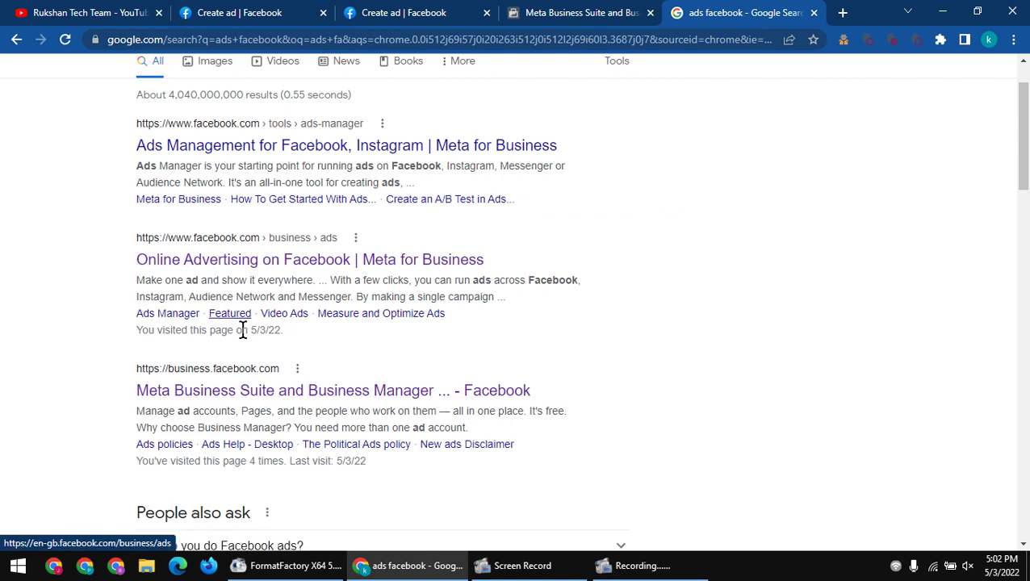
Step: Open the Ads Manager result in a new tab, then open the Meta Business Suite result
scroll(247, 278, "up", 1)
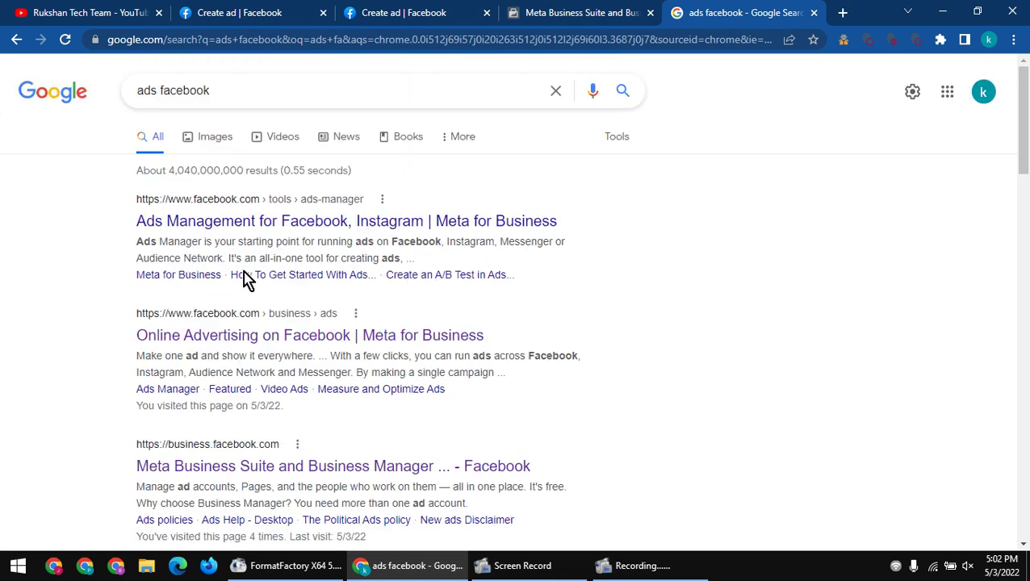
right_click(230, 226)
left_click(266, 235)
scroll(321, 309, "down", 3)
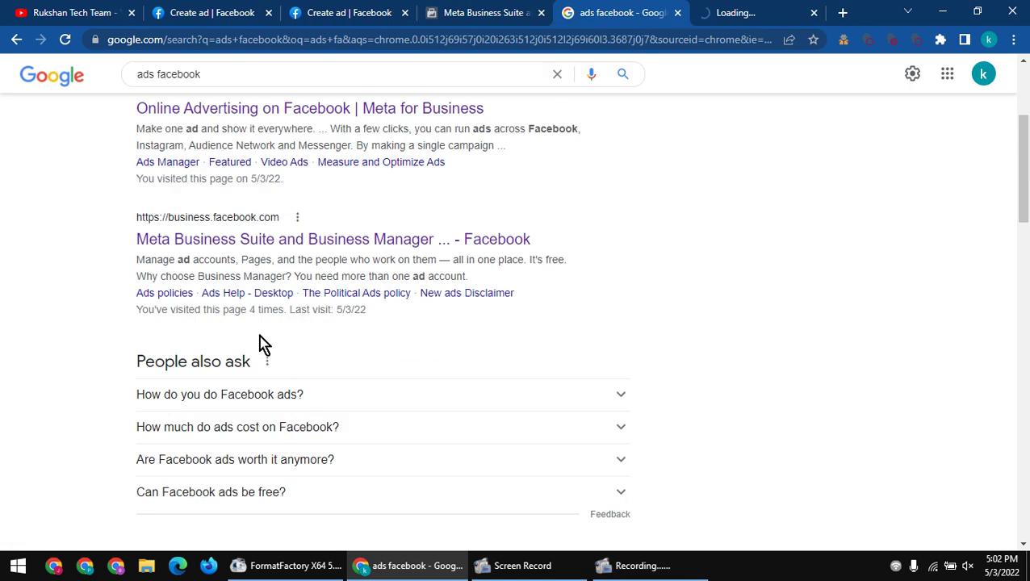
left_click(228, 244)
Step: Close the 'ads facebook' Google search tab and return to the Create ad form
scroll(228, 260, "down", 3)
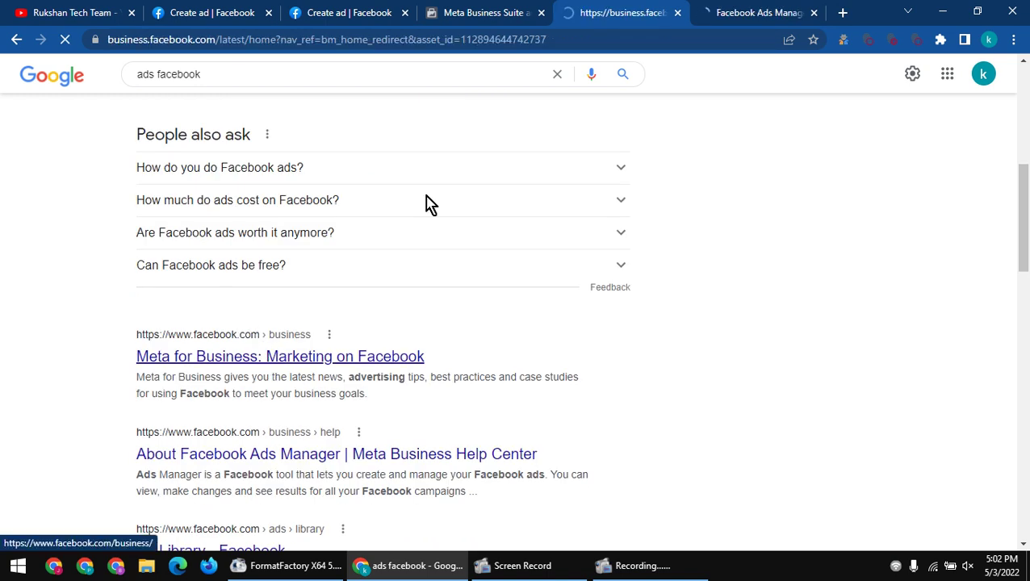
left_click(676, 12)
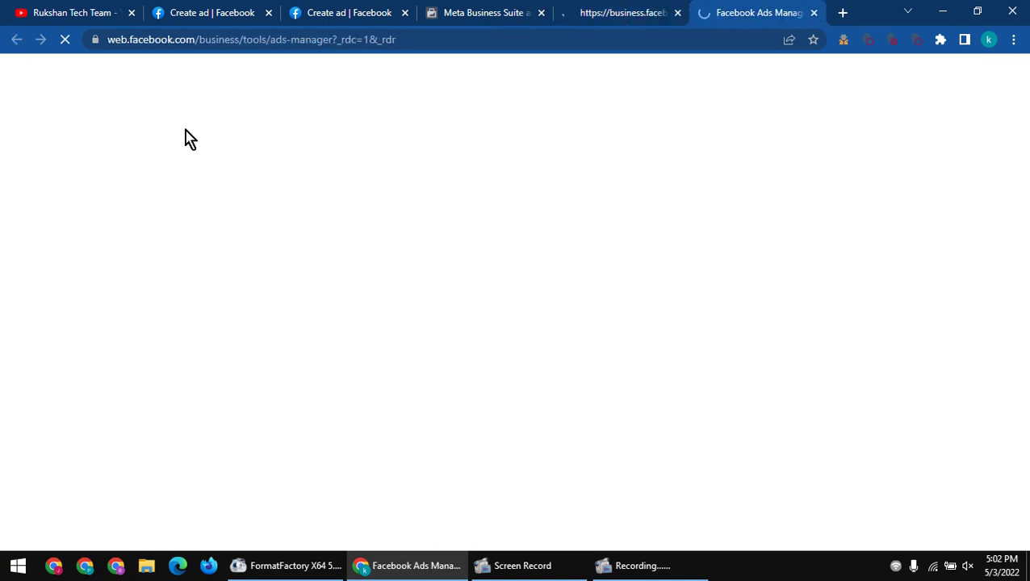
left_click_drag(242, 39, 339, 38)
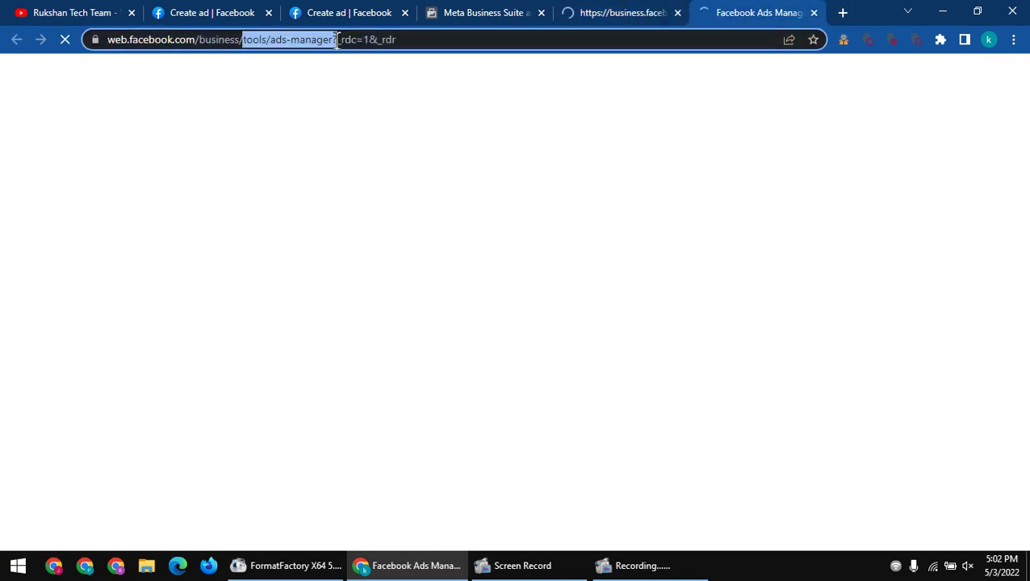
left_click(484, 12)
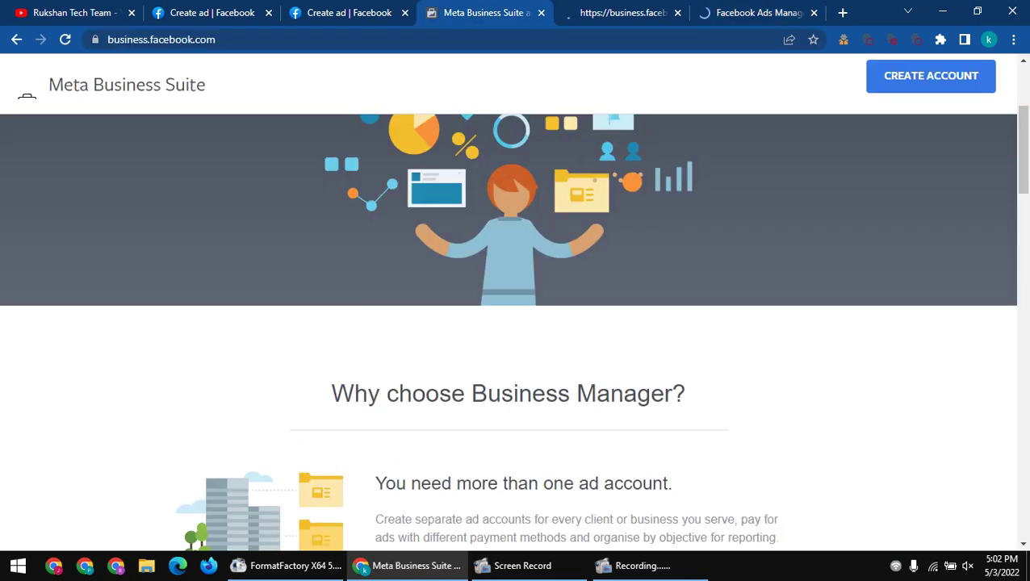
left_click(376, 14)
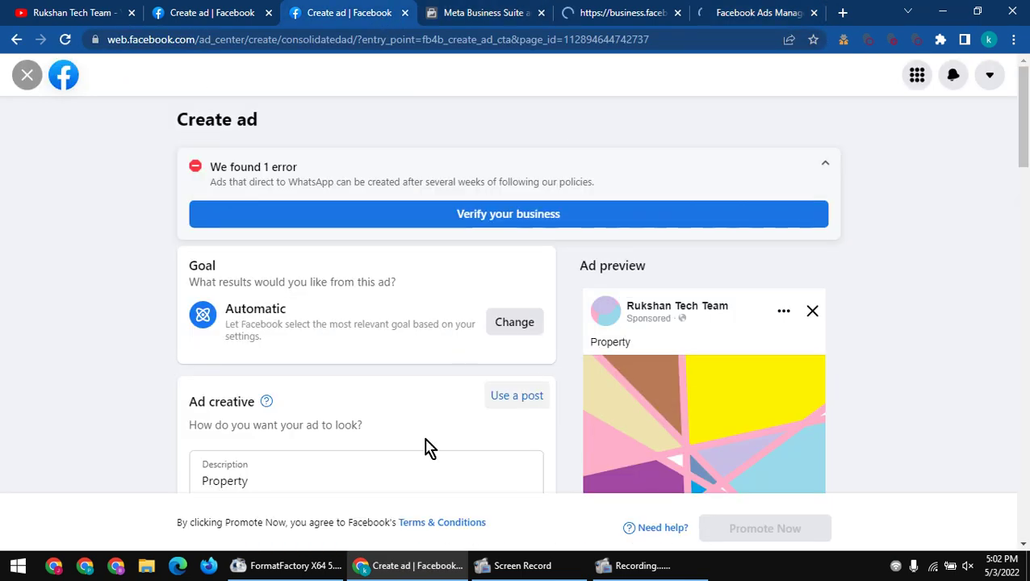
Step: Leave the Create ad form via the Facebook logo, confirm discarding it, and show Meta Business Suite
scroll(421, 452, "down", 3)
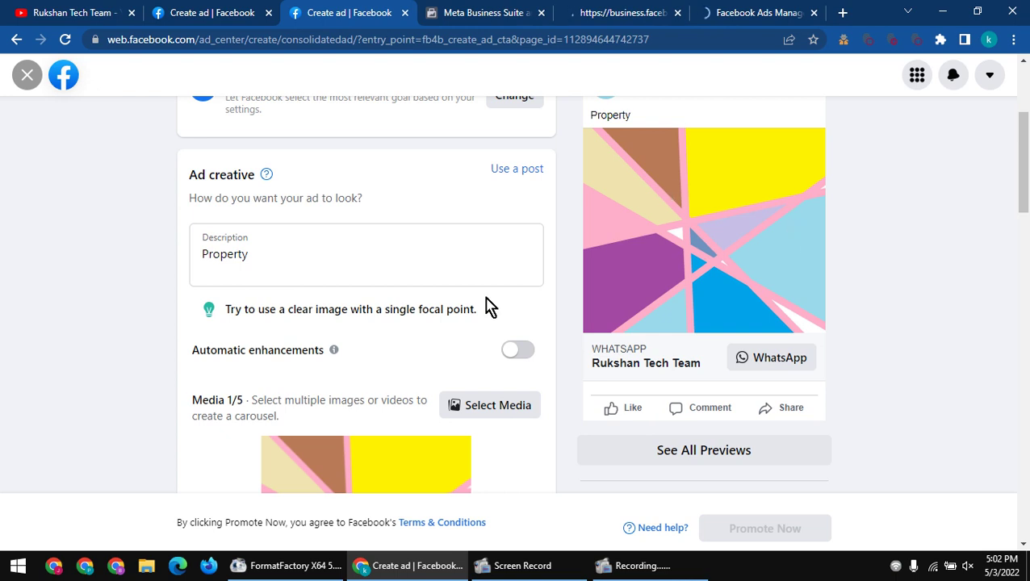
scroll(543, 269, "up", 3)
scroll(636, 393, "down", 1)
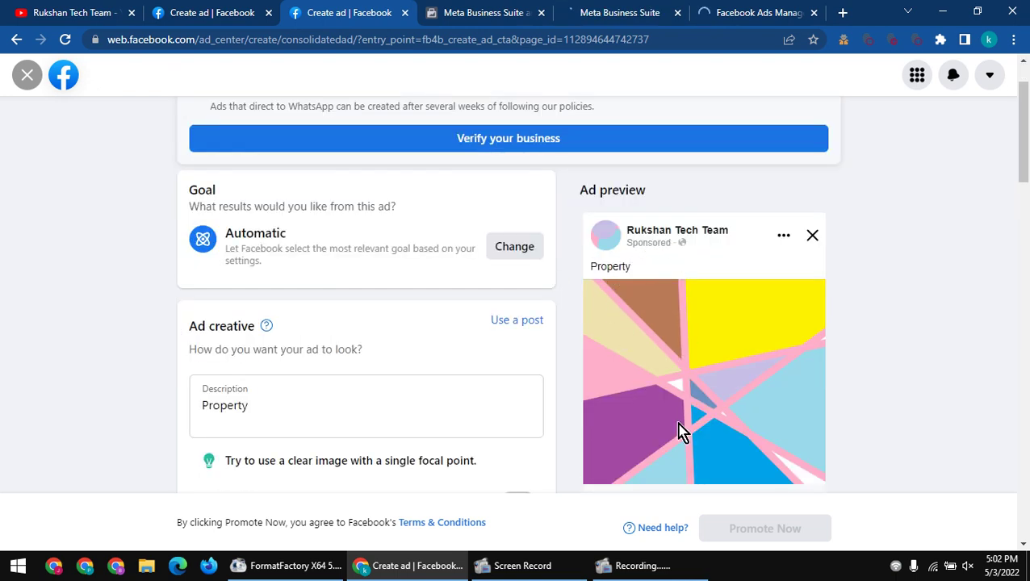
scroll(679, 432, "up", 1)
left_click(67, 84)
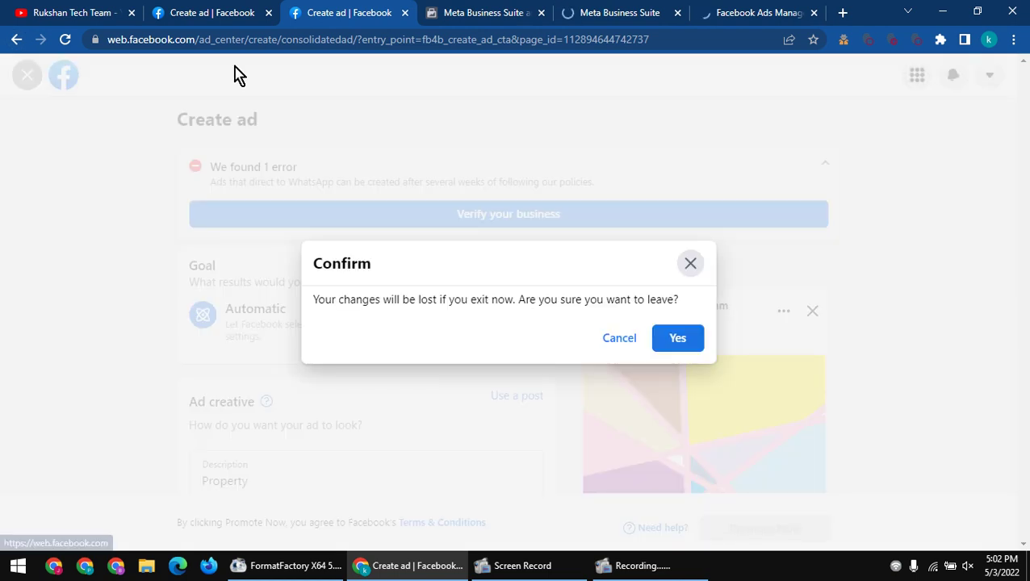
left_click(679, 344)
left_click(646, 23)
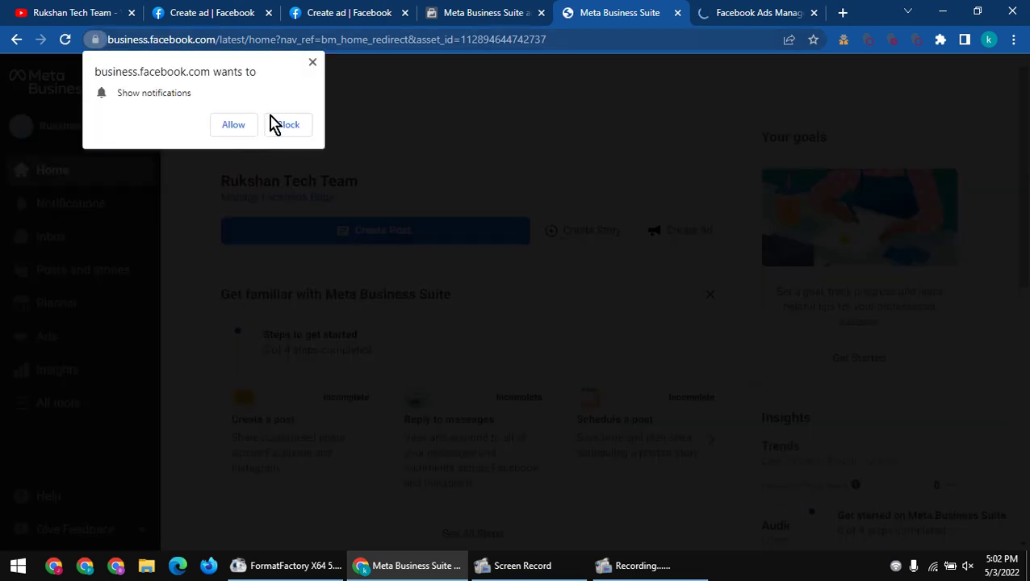
Step: Block the site's desktop notifications, dismiss Chrome's tip, and switch to the Facebook news feed
left_click(292, 127)
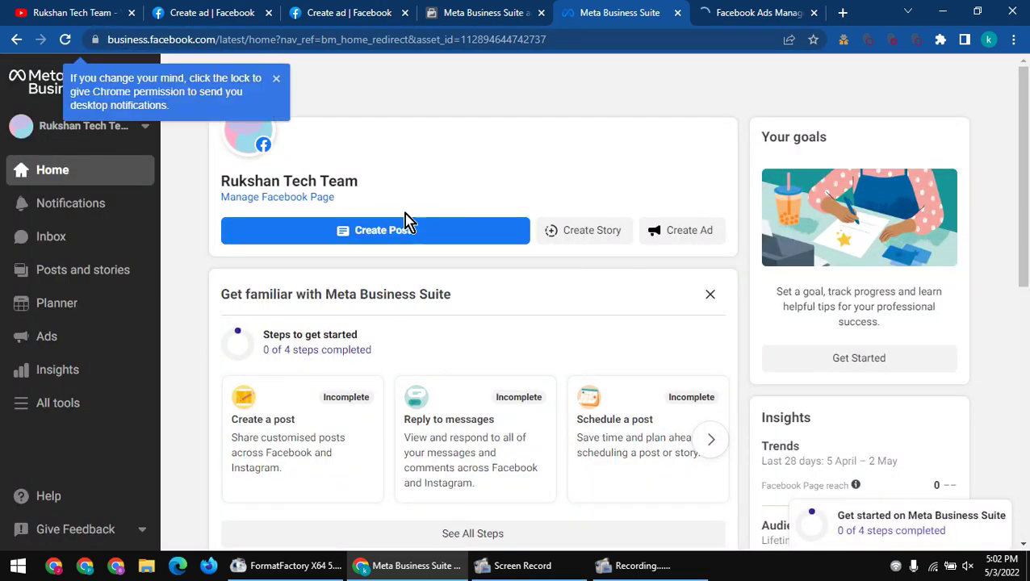
left_click(280, 85)
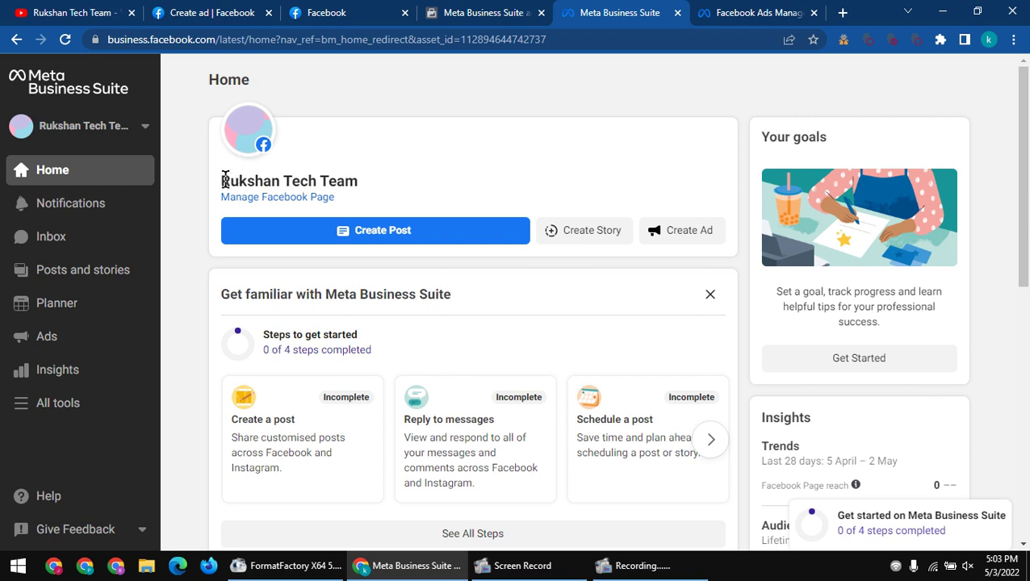
left_click_drag(225, 180, 369, 181)
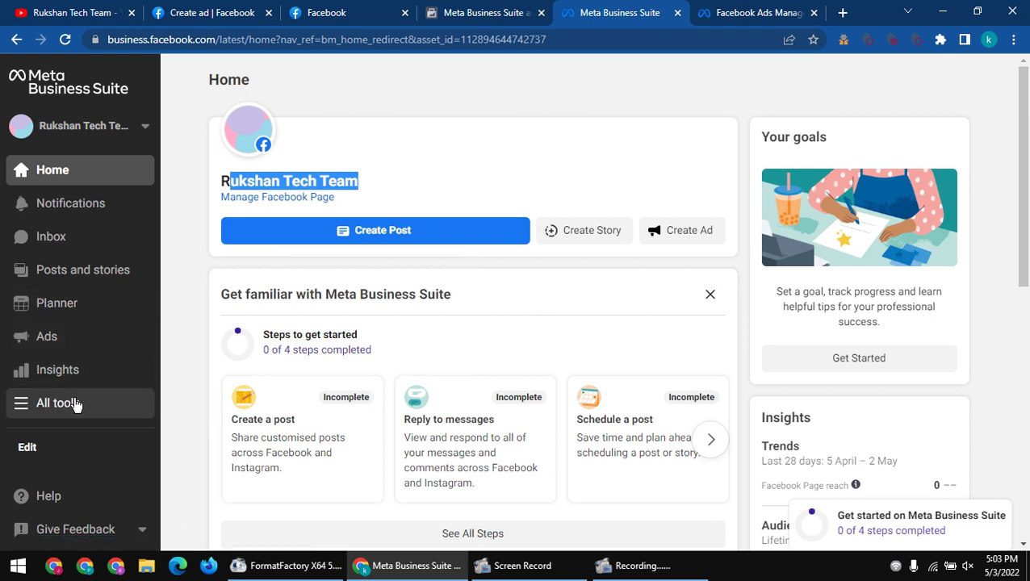
left_click(375, 121)
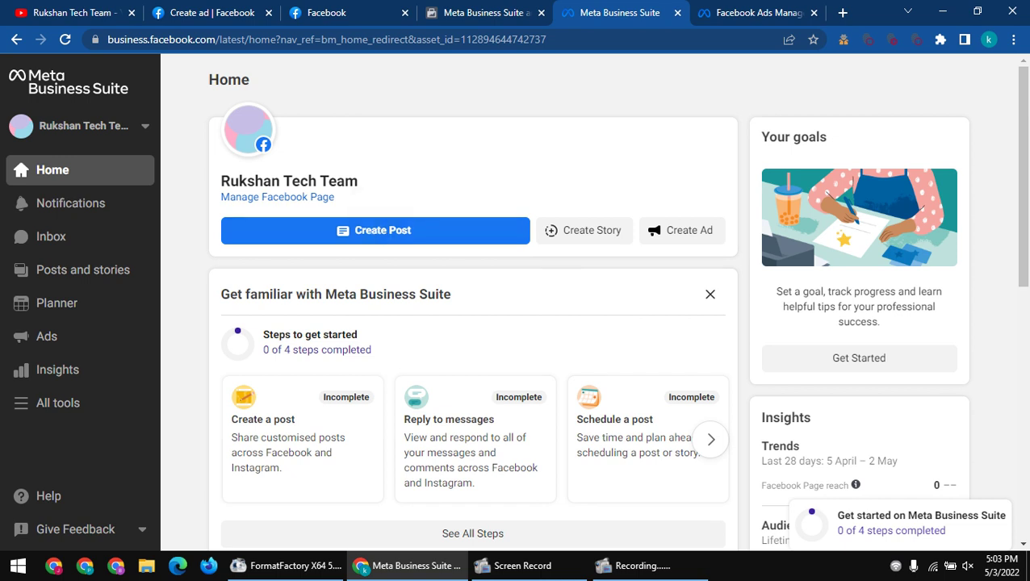
key("ctrl+3")
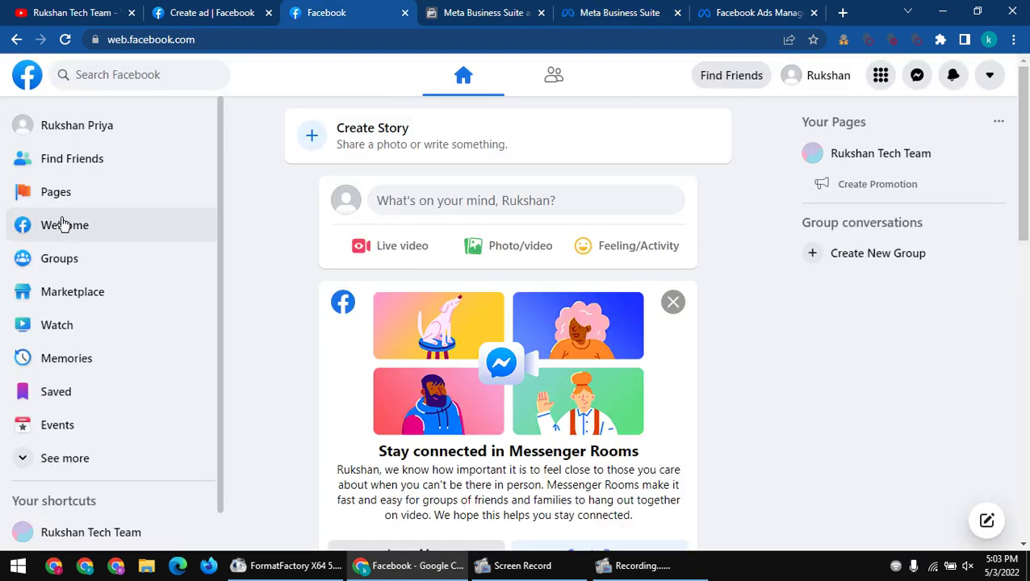
Step: Open the Rukshan Tech Team page from Pages and start a new Create Post
left_click(50, 200)
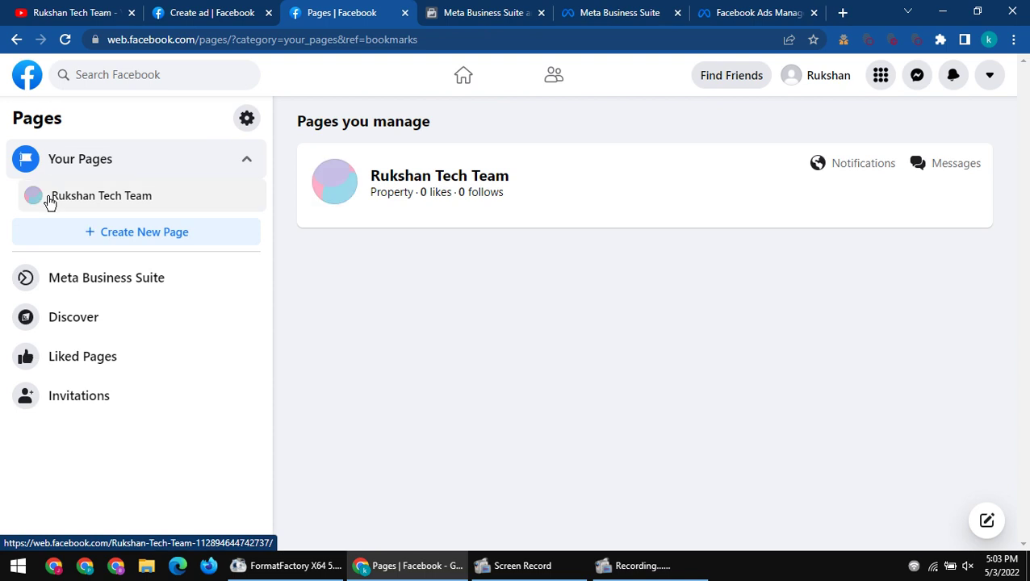
left_click(350, 179)
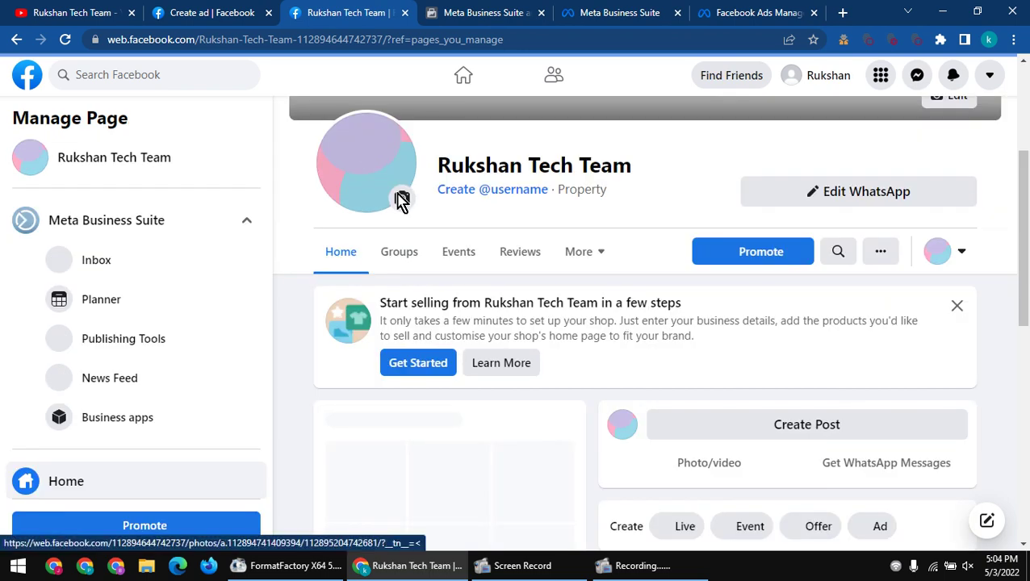
left_click(398, 200)
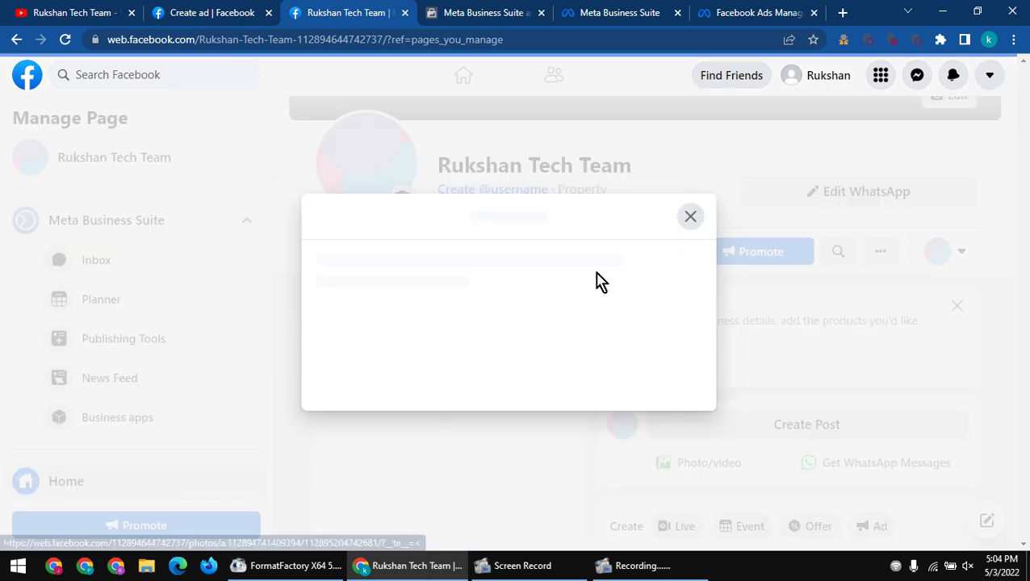
left_click(691, 215)
scroll(761, 326, "down", 3)
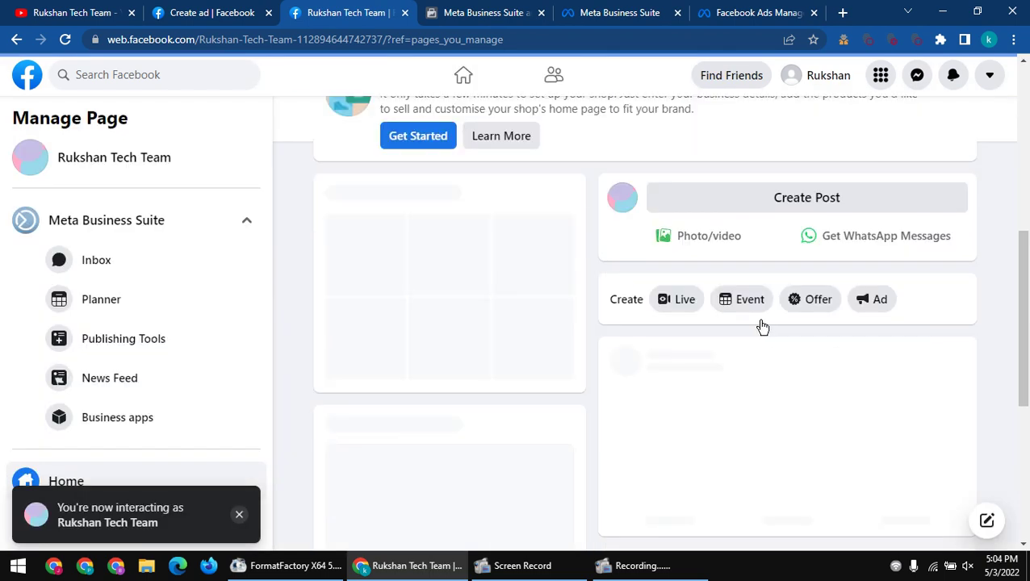
left_click(824, 200)
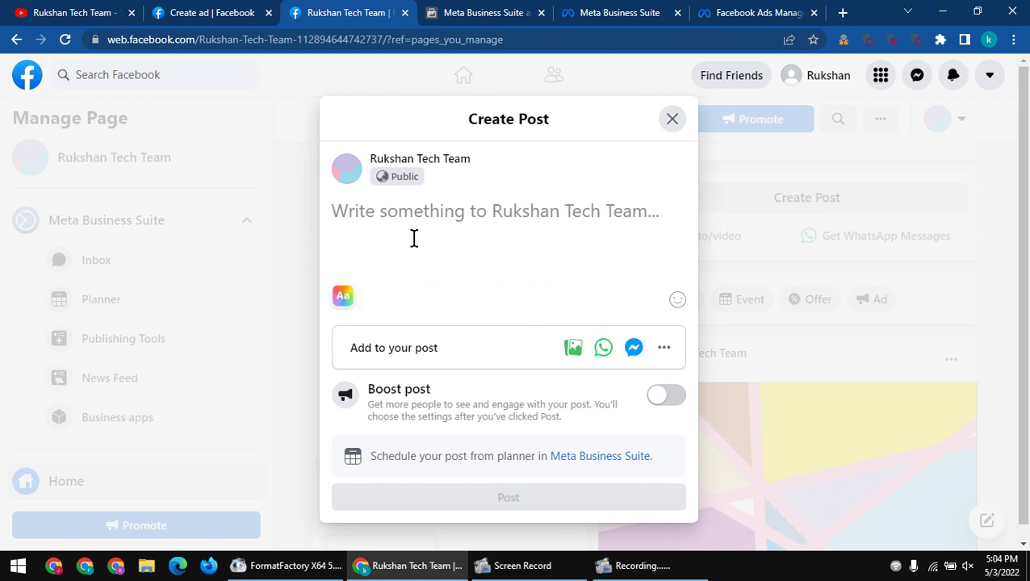
Step: Cut the YouTube channel's web address from the YouTube tab's address bar
left_click(77, 13)
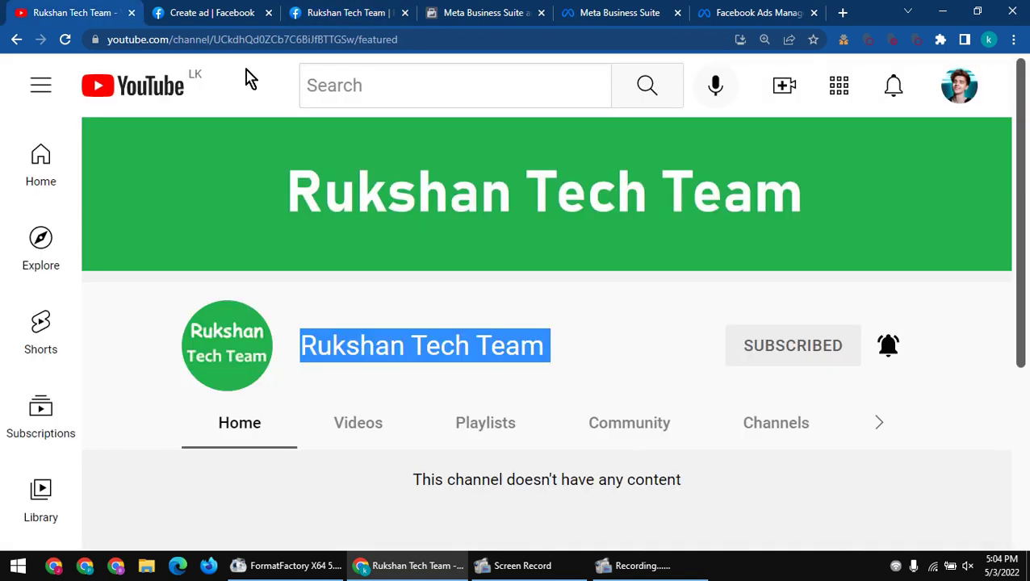
left_click(259, 40)
right_click(282, 45)
left_click(296, 127)
Step: Paste the YouTube channel link into the Page's new post and publish it
key("ctrl+3")
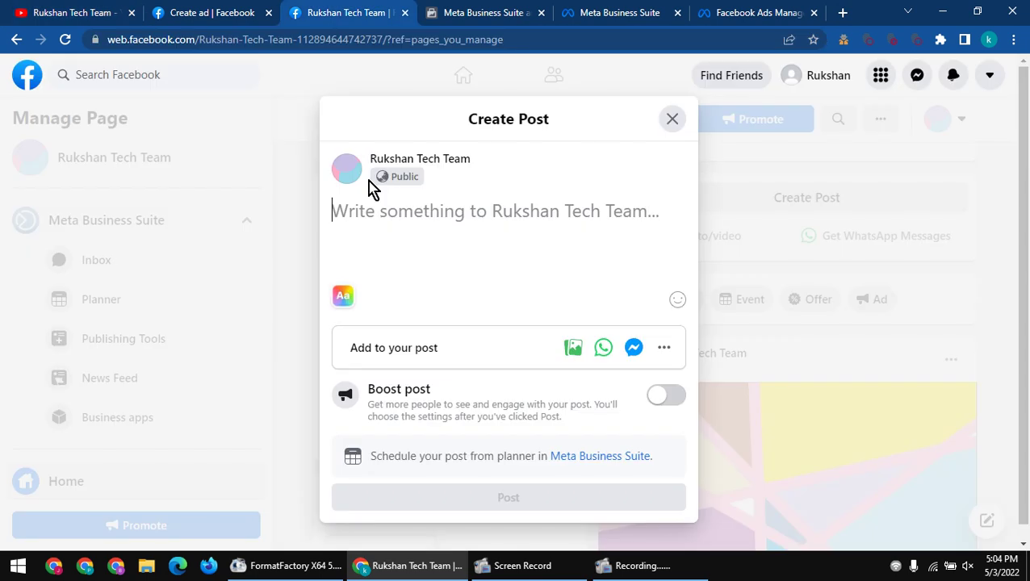
left_click(373, 211)
key("ctrl+v")
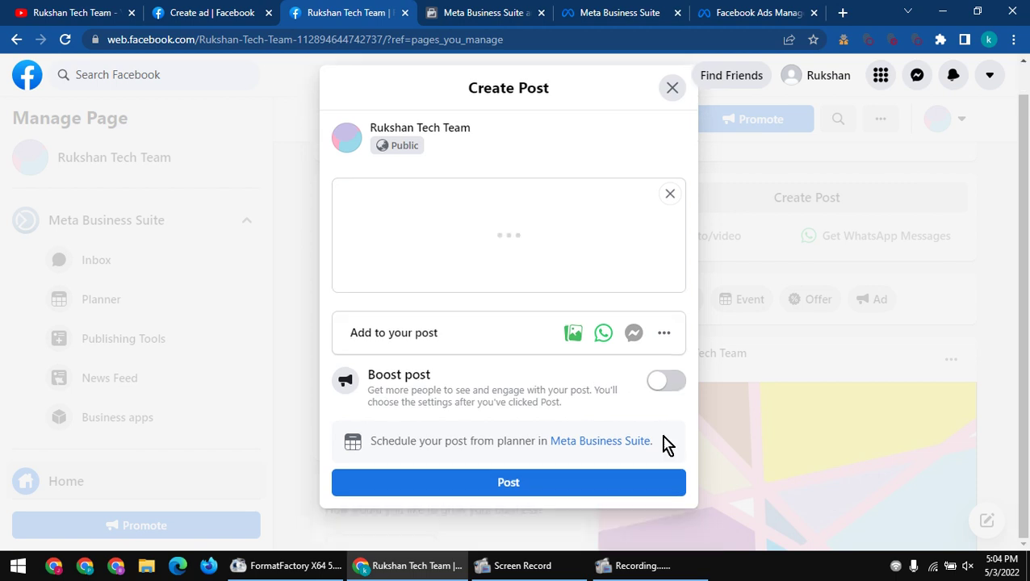
left_click(532, 484)
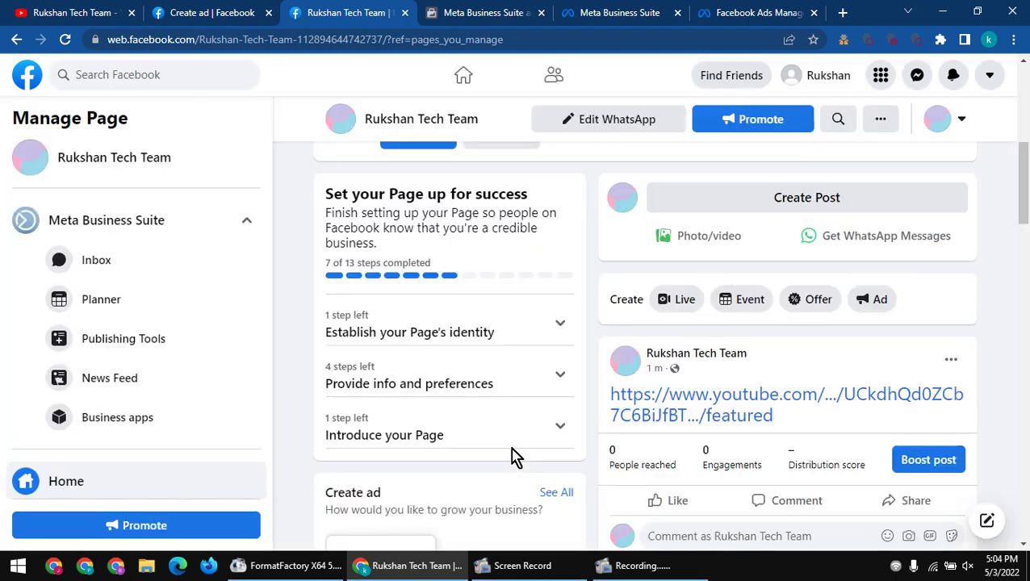
scroll(687, 384, "down", 2)
scroll(687, 384, "up", 2)
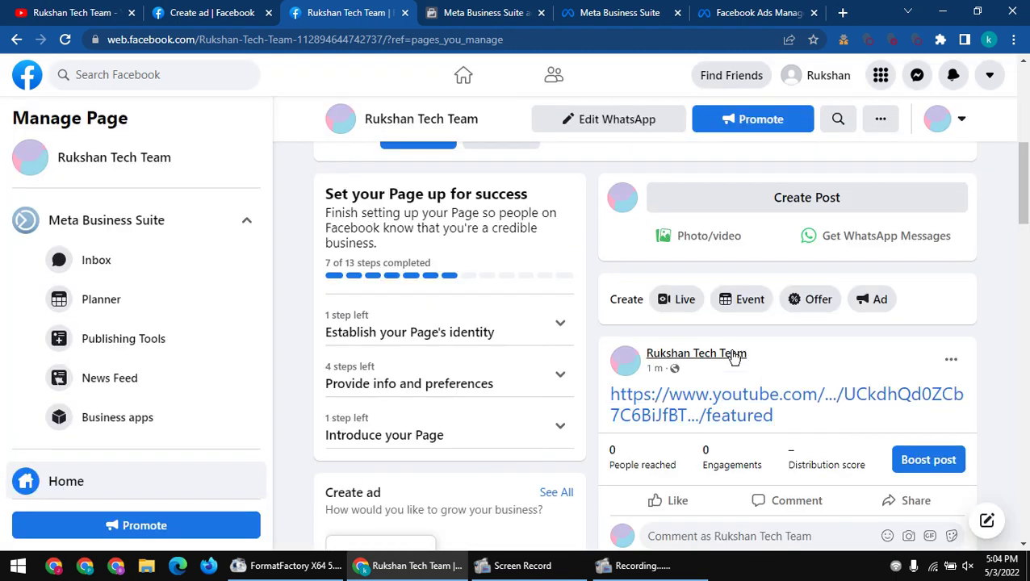
left_click(65, 40)
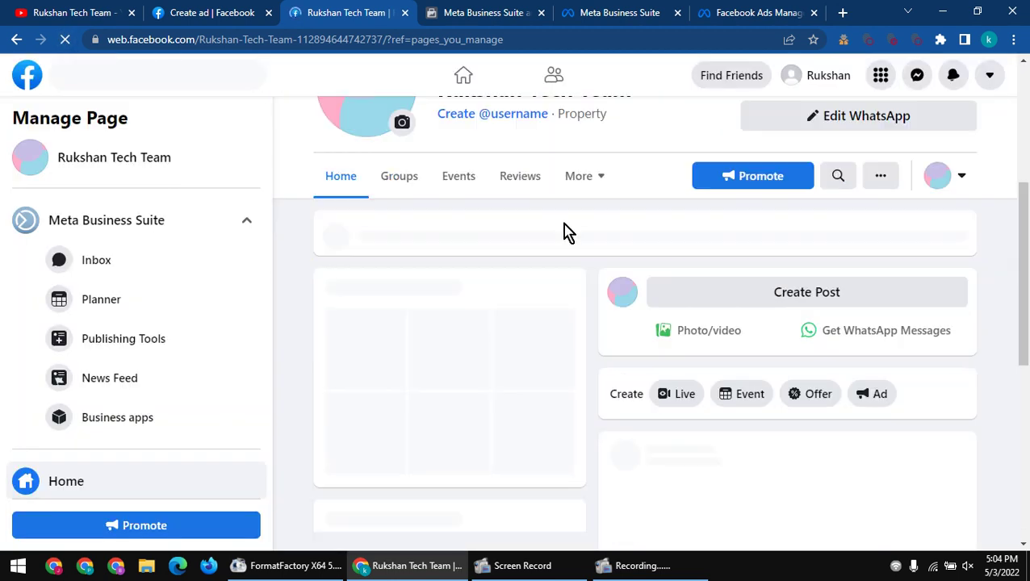
scroll(613, 311, "down", 4)
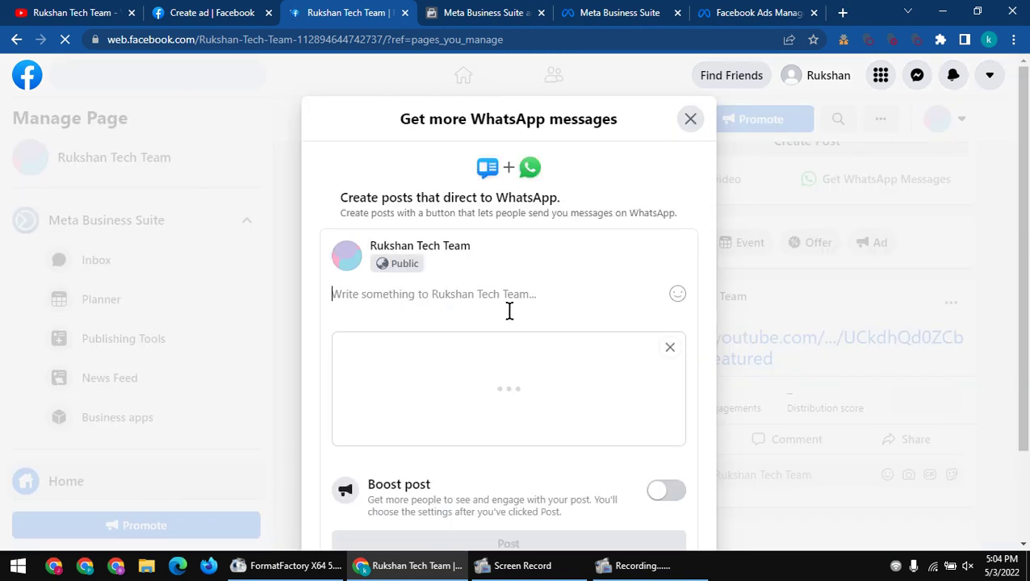
left_click(689, 120)
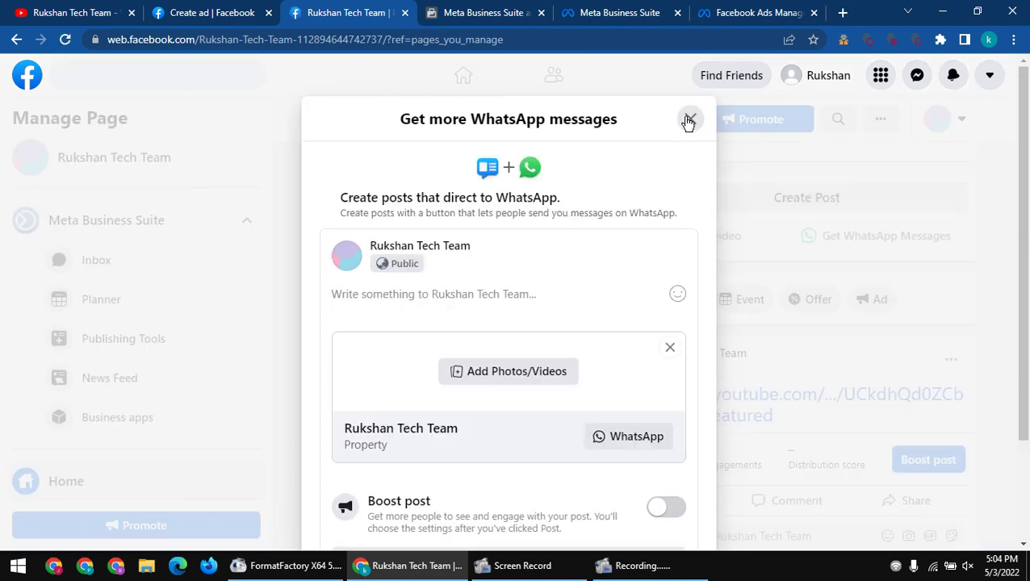
scroll(686, 299, "up", 2)
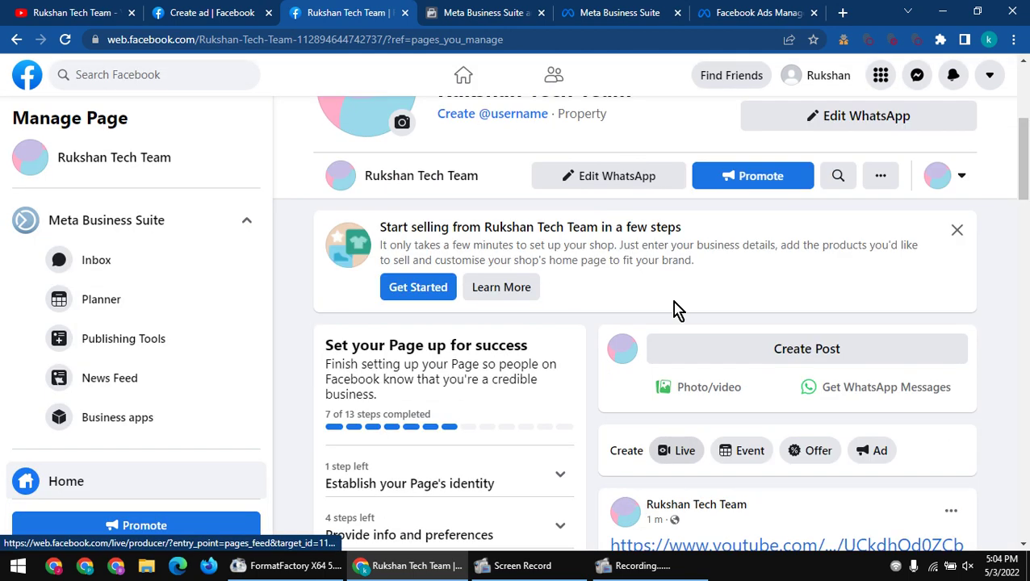
scroll(549, 287, "up", 2)
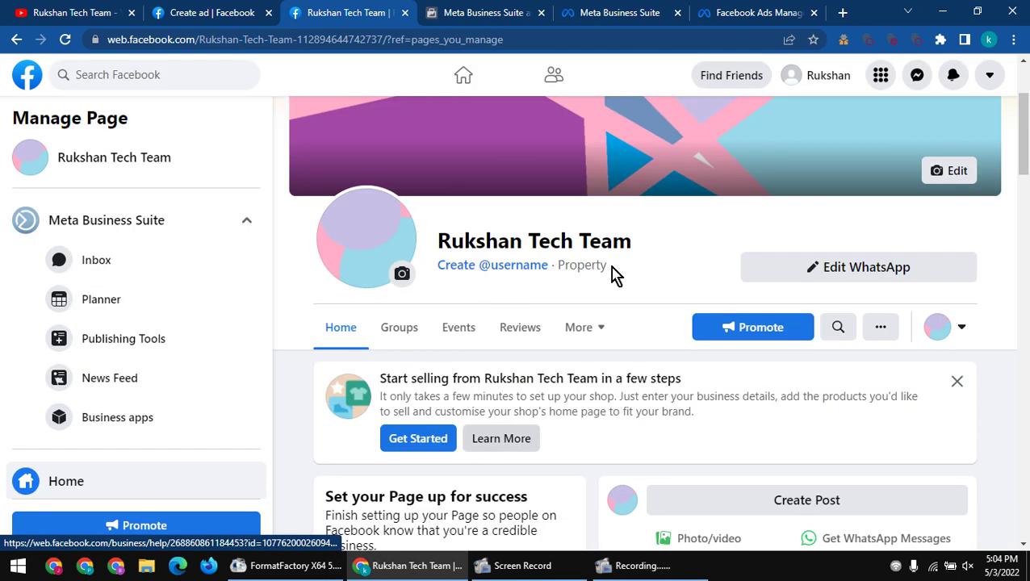
Step: Enter a Page username, submit it, and dismiss the username-unavailable message
left_click(490, 268)
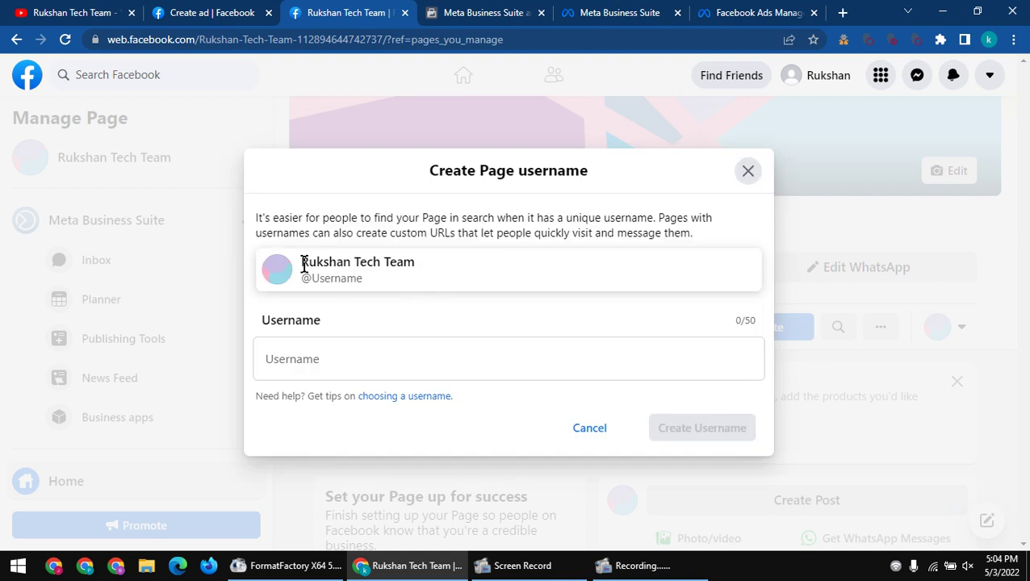
left_click(295, 356)
type("RukshanTech")
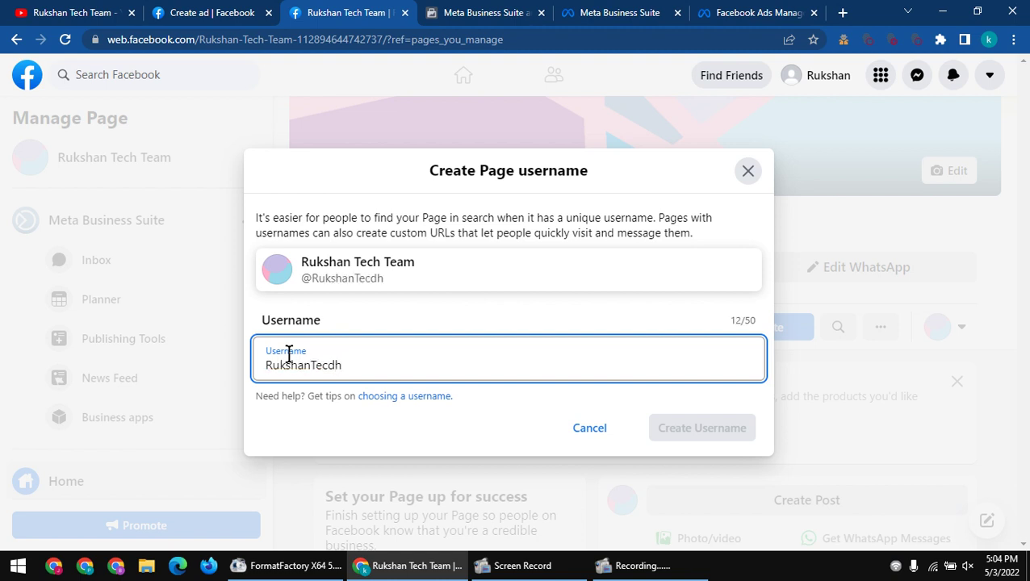
left_click(432, 333)
left_click(430, 356)
type("Team")
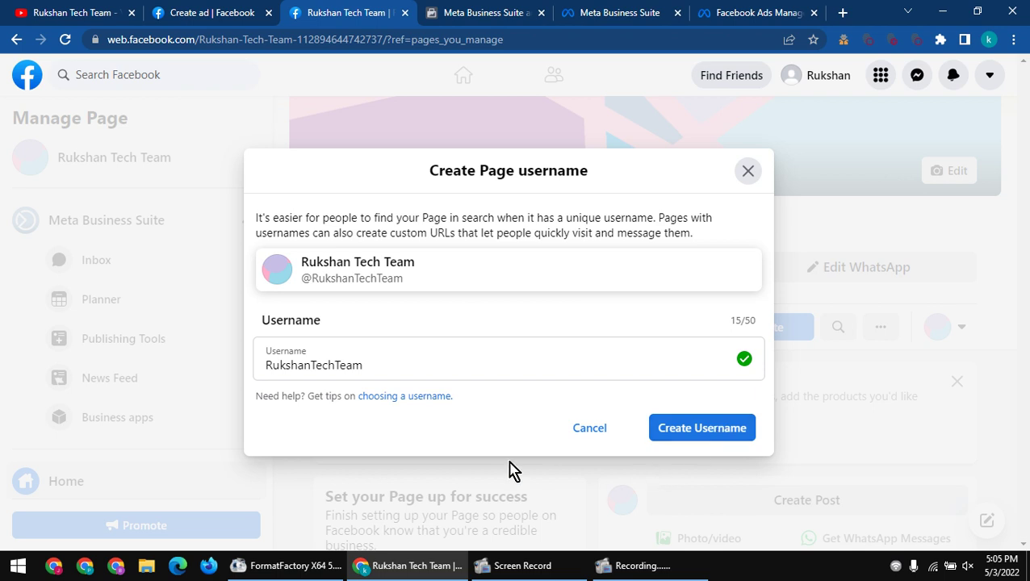
left_click(676, 434)
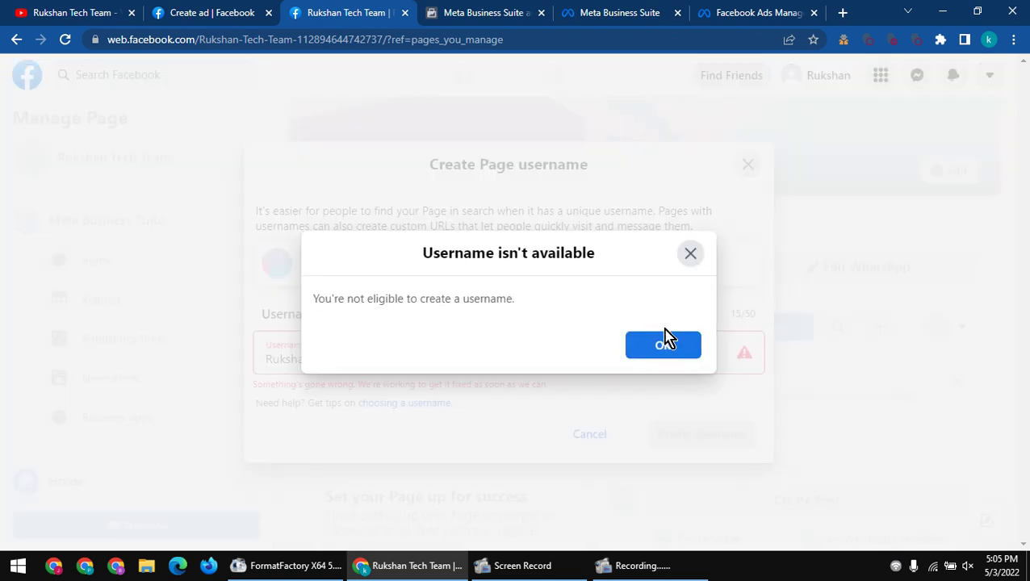
left_click(660, 346)
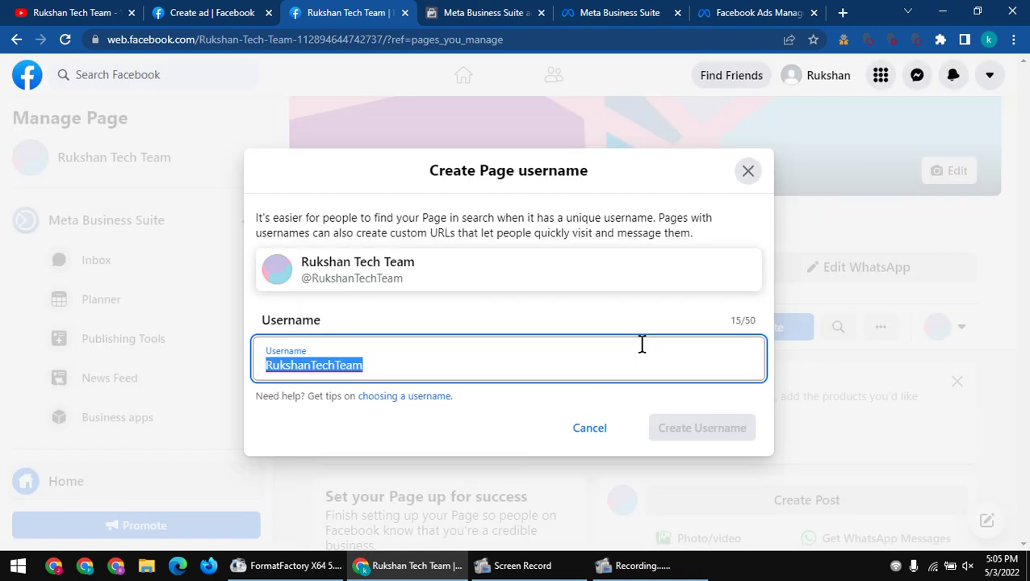
Step: Retry with the variant RukshanTechTeama, dismiss the error, and close the username form
left_click(475, 378)
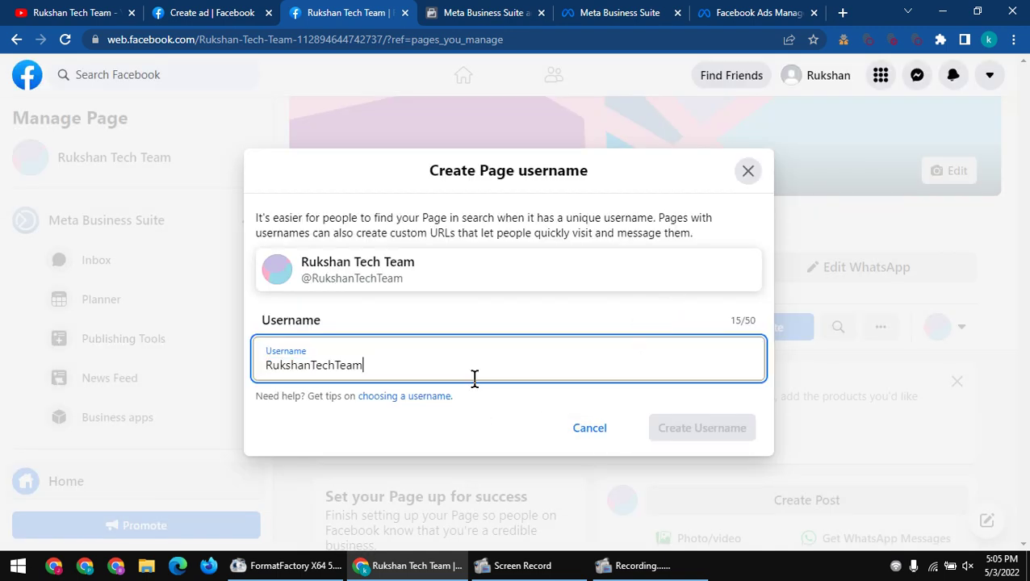
left_click(683, 428)
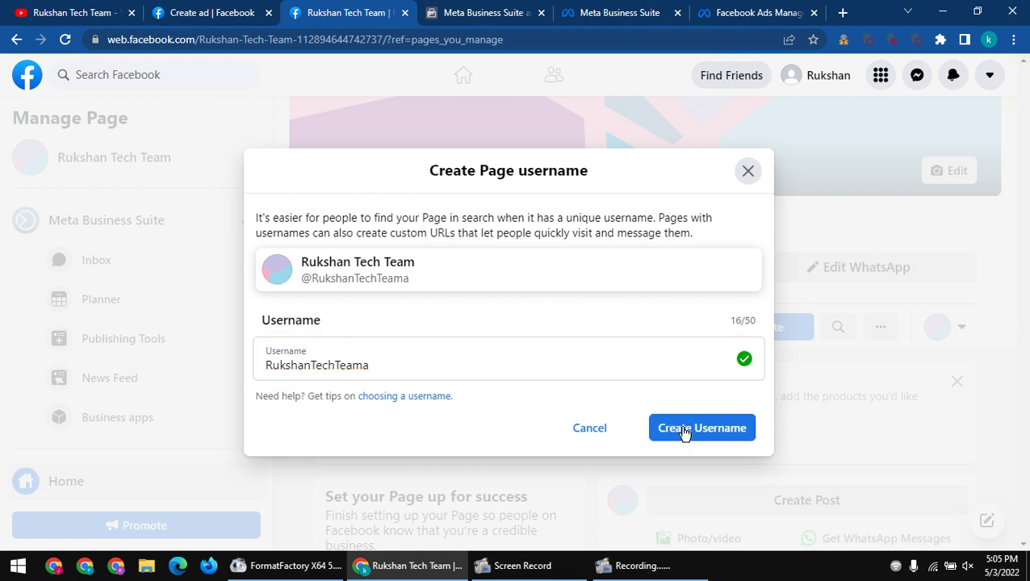
left_click(683, 429)
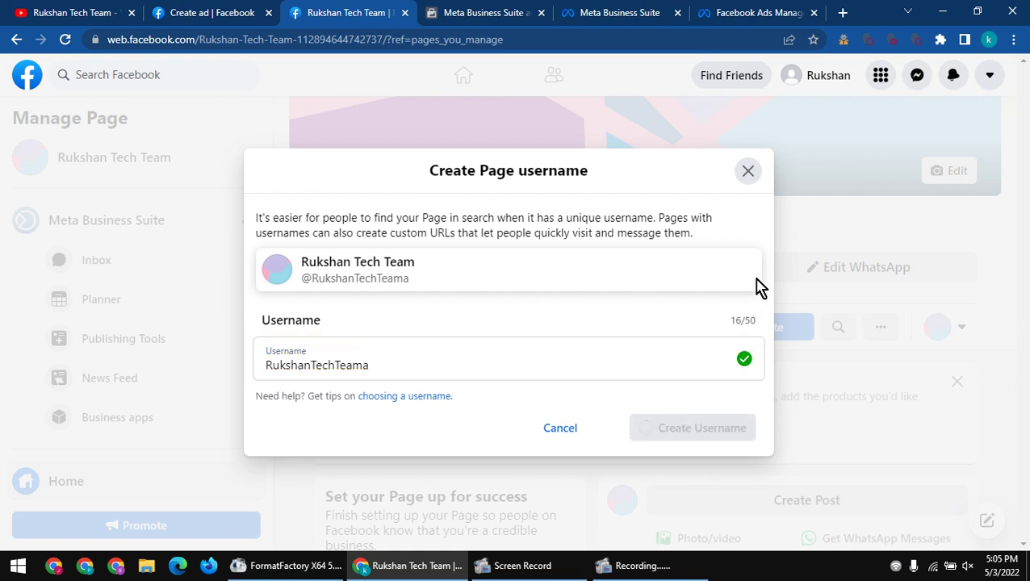
left_click(663, 344)
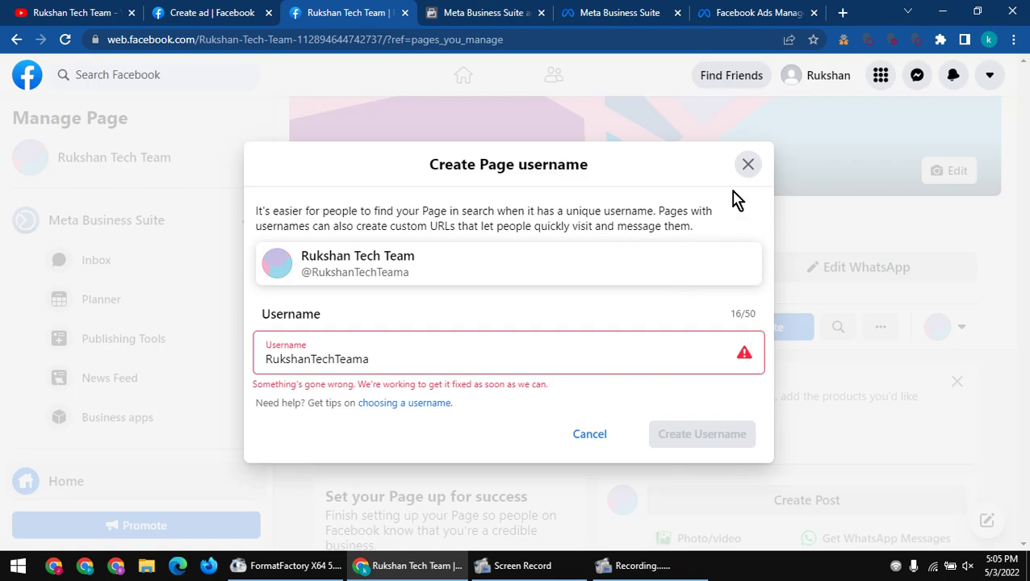
left_click(746, 166)
left_click(992, 75)
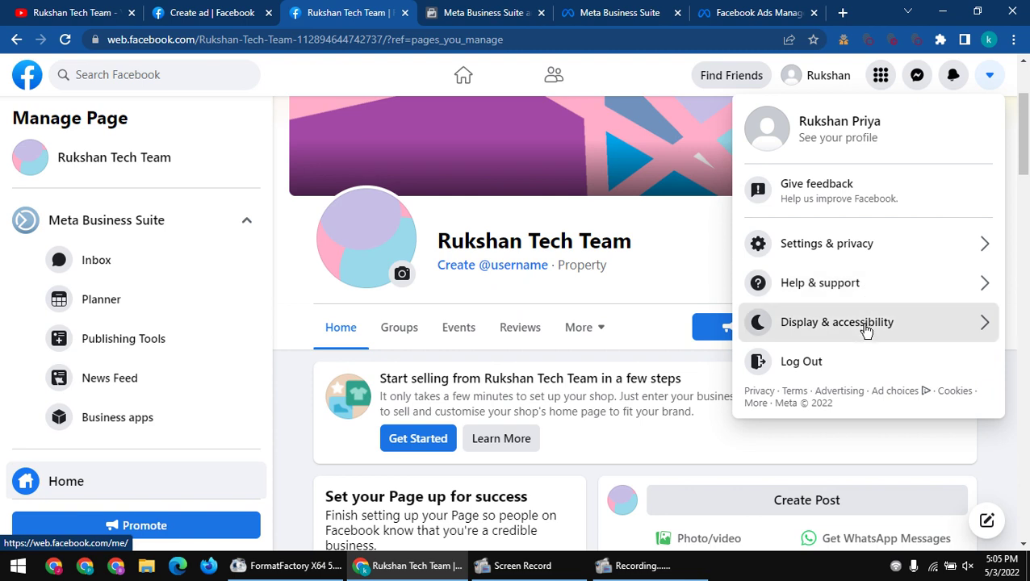
Step: Turn Dark mode on under Display & accessibility, then go to the Ads Manager tab
left_click(862, 324)
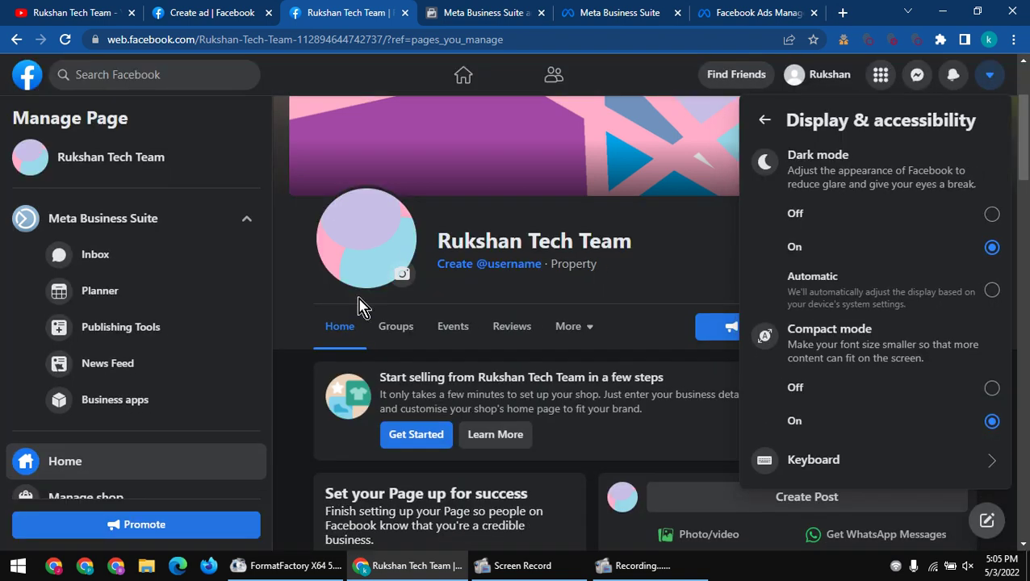
left_click(645, 256)
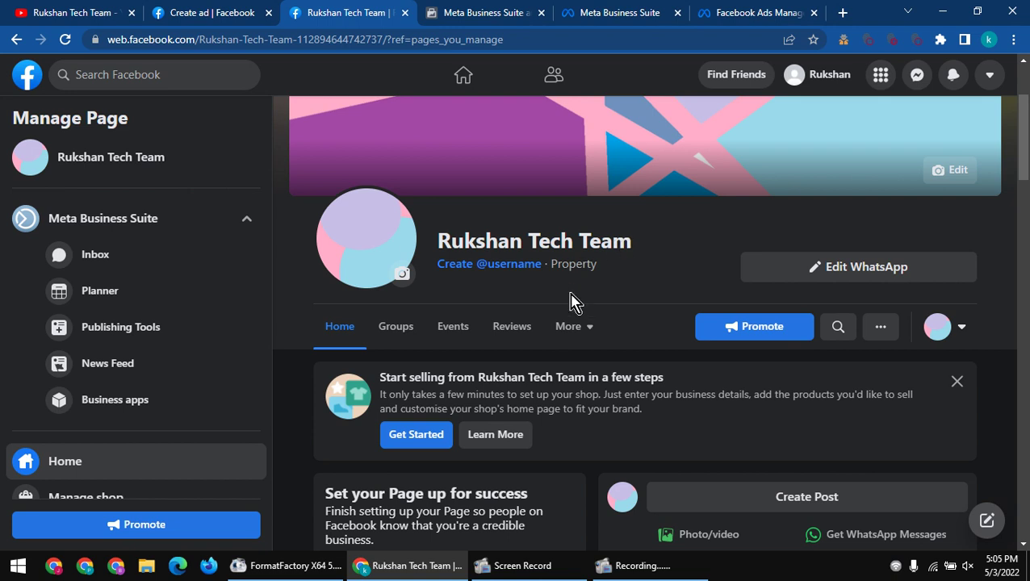
scroll(570, 305, "down", 4)
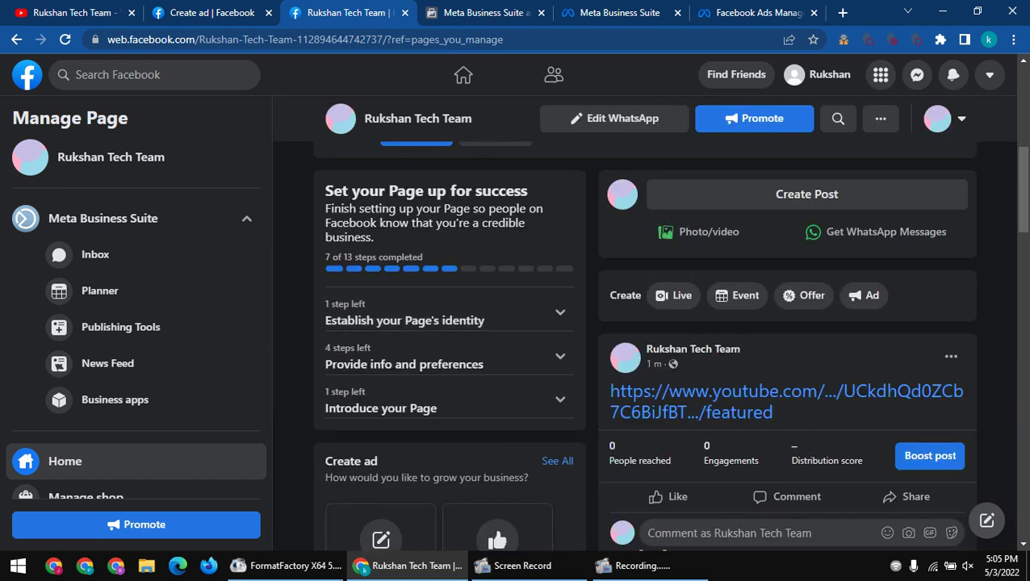
key("ctrl+Tab")
key("ctrl+Tab")
key("ctrl+Tab")
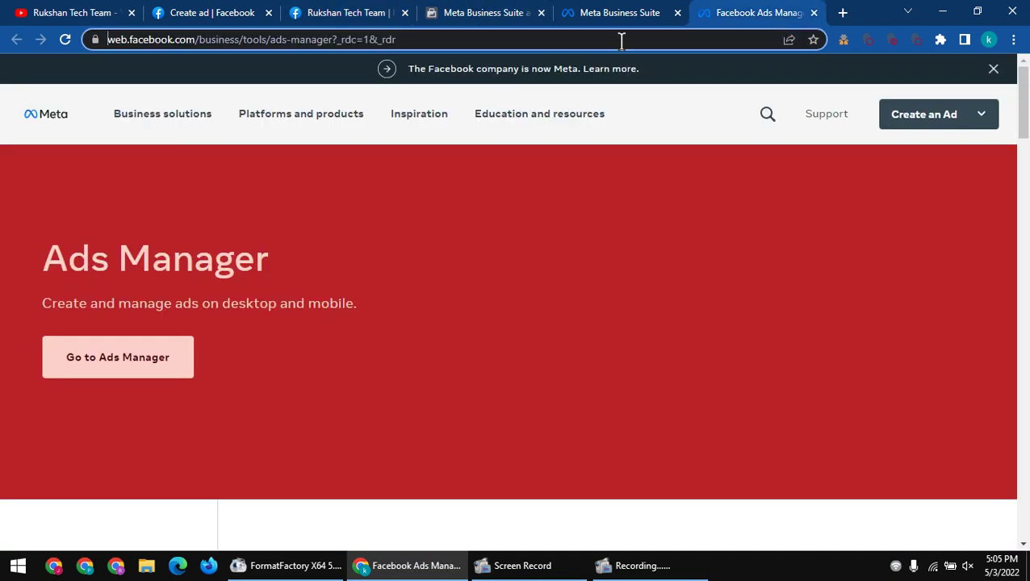
mouse_move(179, 129)
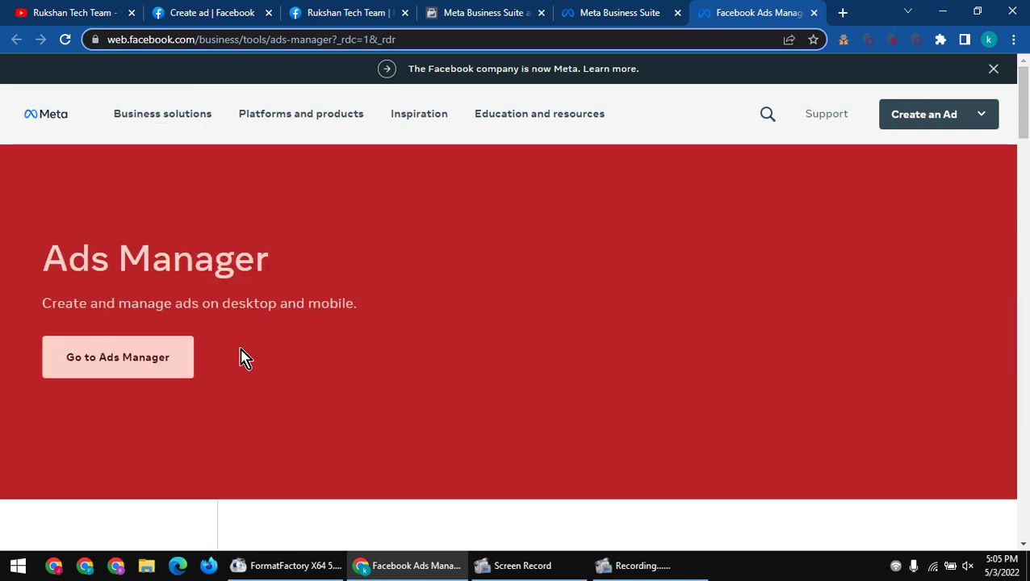
scroll(161, 323, "down", 1)
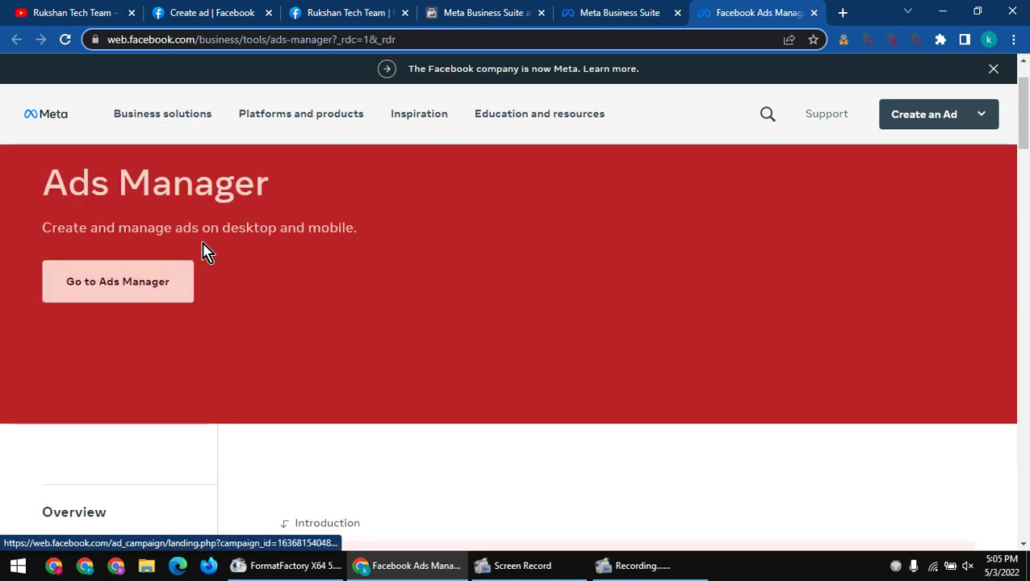
scroll(342, 344, "down", 2)
scroll(333, 352, "up", 3)
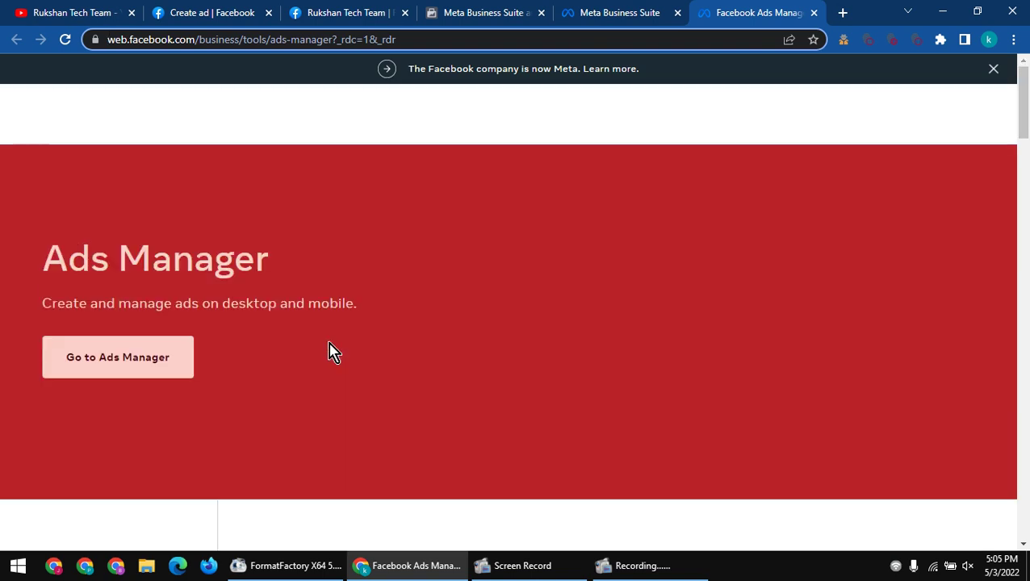
mouse_move(140, 122)
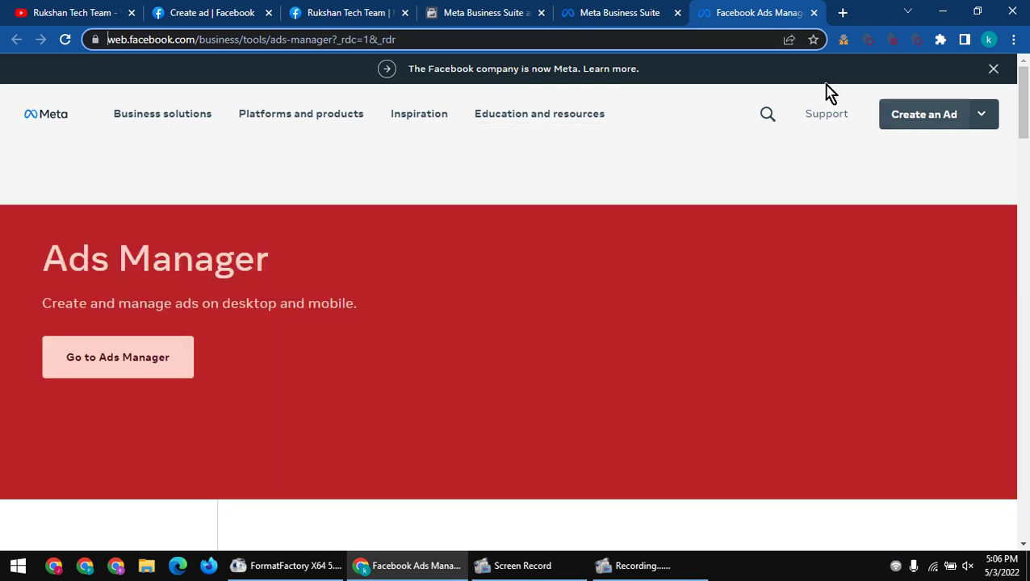
mouse_move(324, 123)
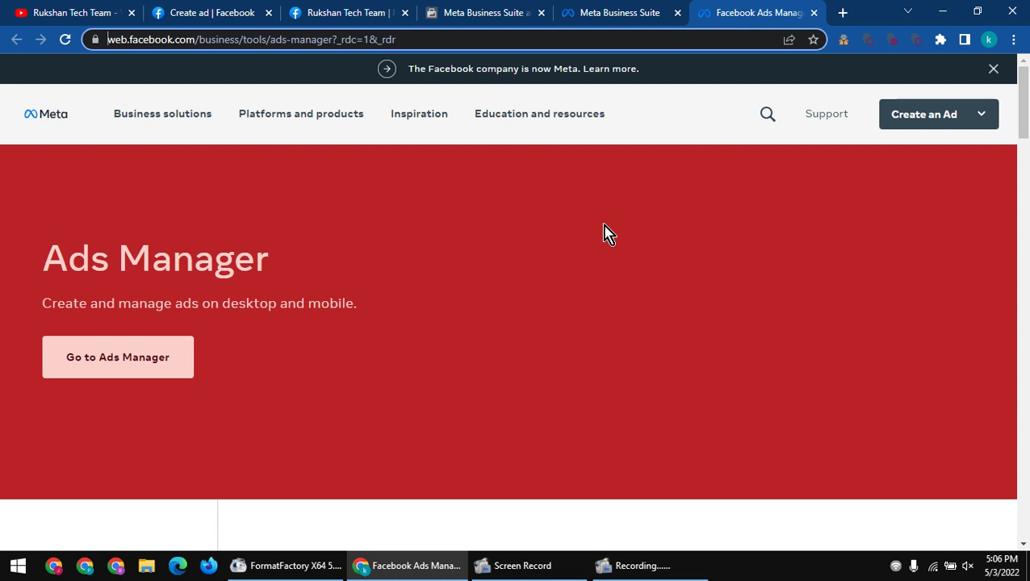
Step: Reload the Meta Business Suite Home page
left_click(644, 17)
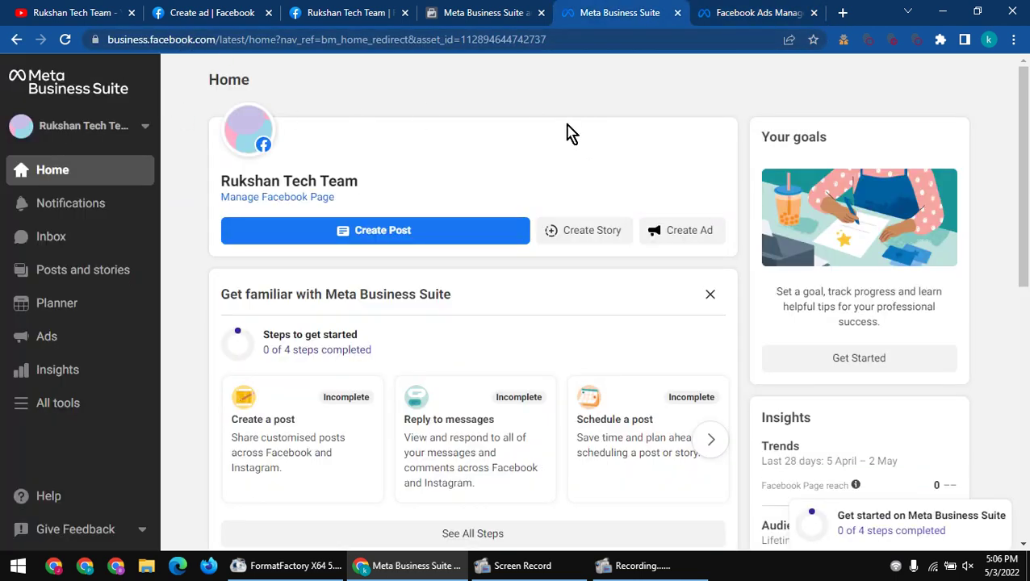
scroll(568, 133, "down", 1)
scroll(525, 146, "up", 1)
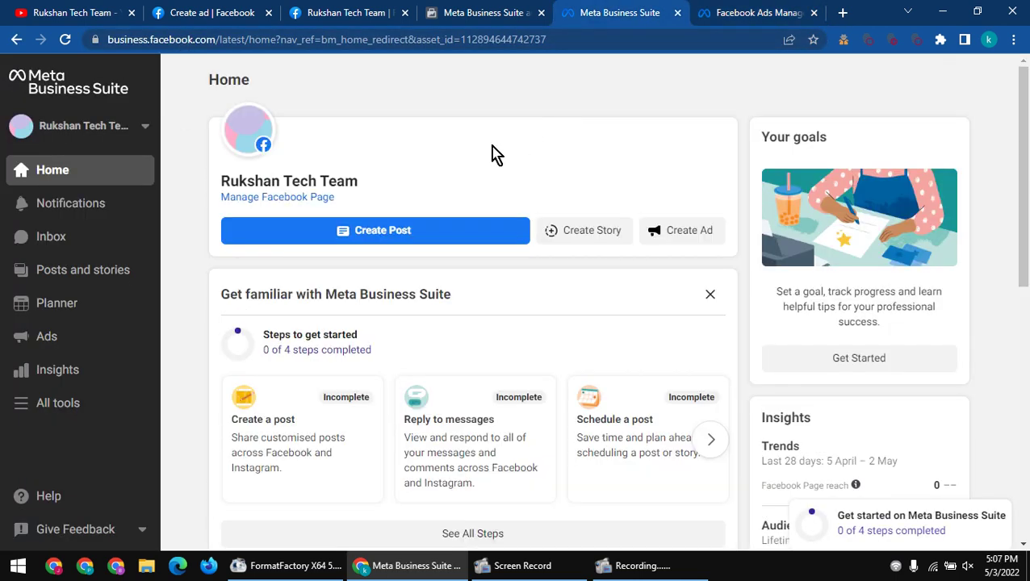
right_click(380, 74)
left_click(404, 120)
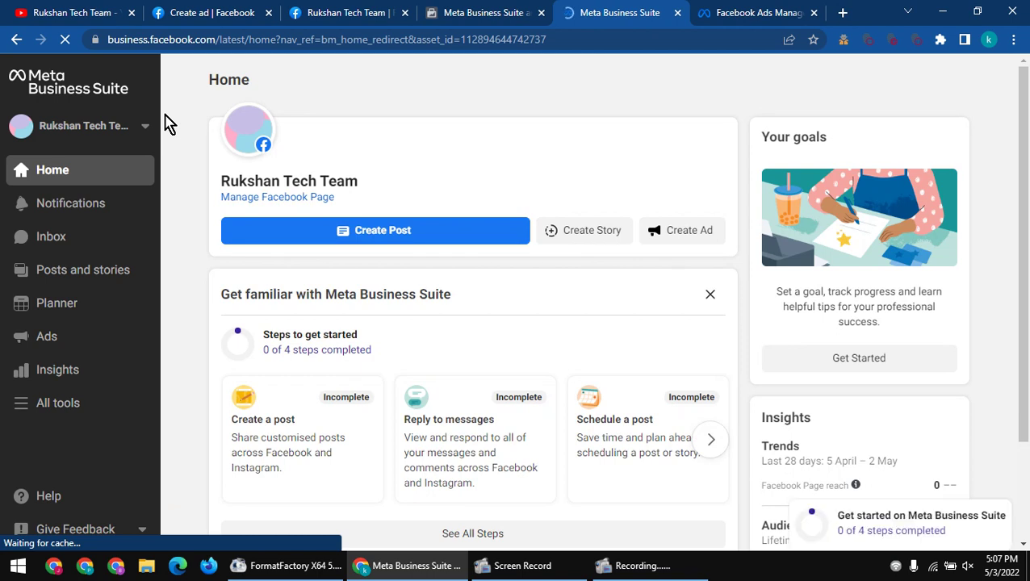
Step: Scroll down to Recent posts, where the YouTube link post shows 0 people reached
scroll(380, 321, "down", 3)
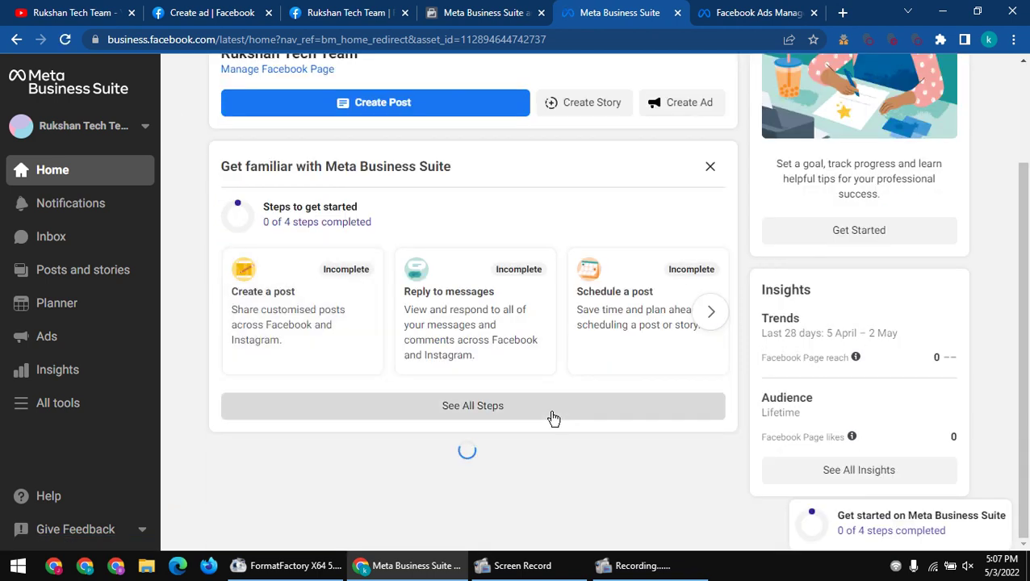
scroll(548, 416, "down", 1)
scroll(271, 315, "up", 2)
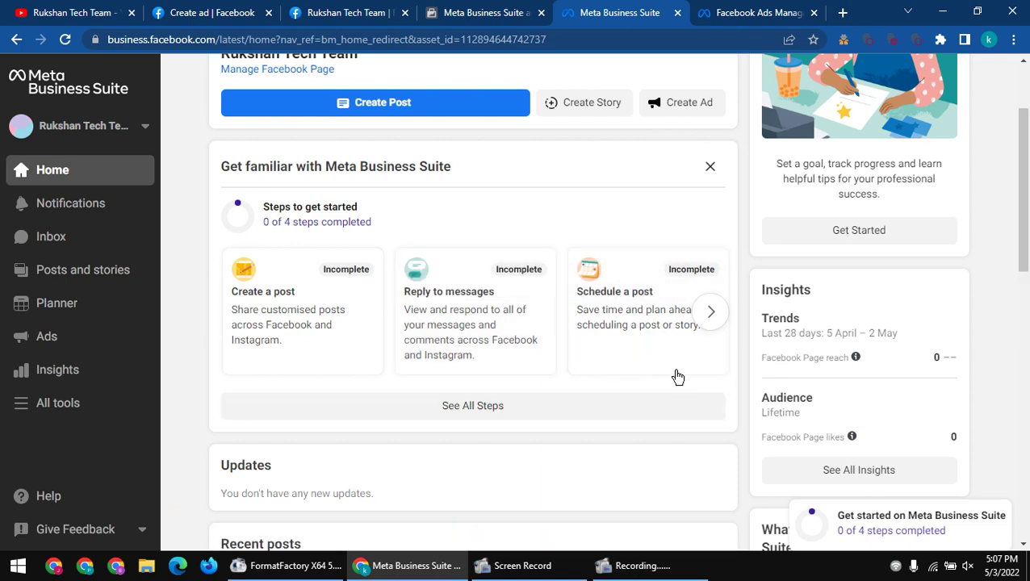
left_click(717, 323)
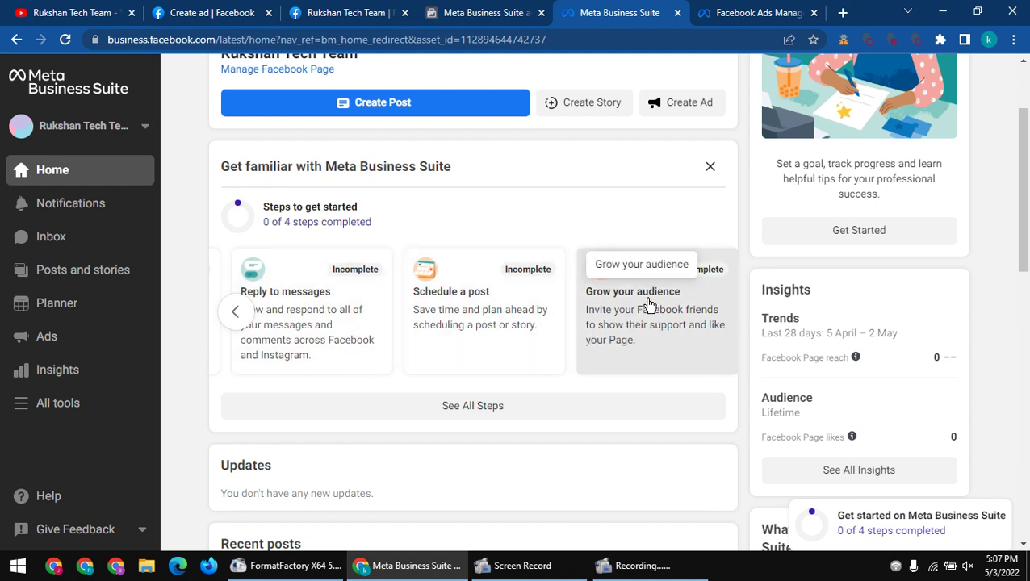
scroll(444, 452, "down", 3)
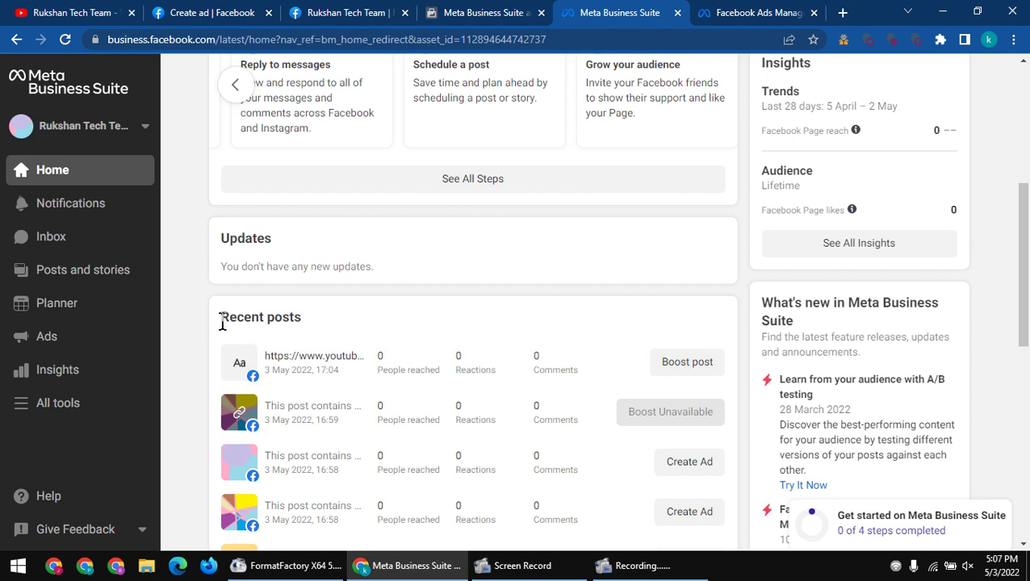
left_click_drag(221, 320, 323, 322)
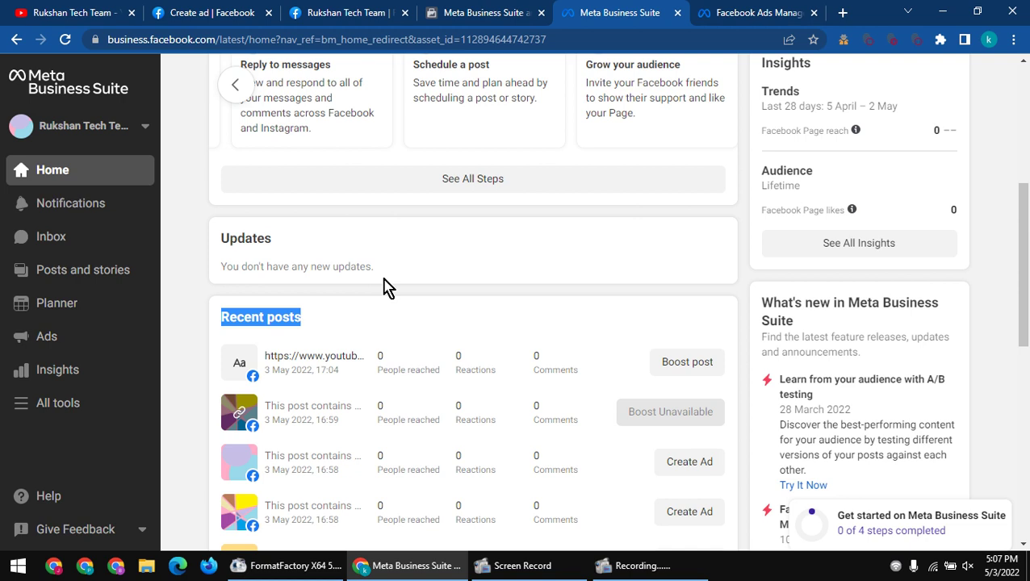
scroll(388, 290, "down", 1)
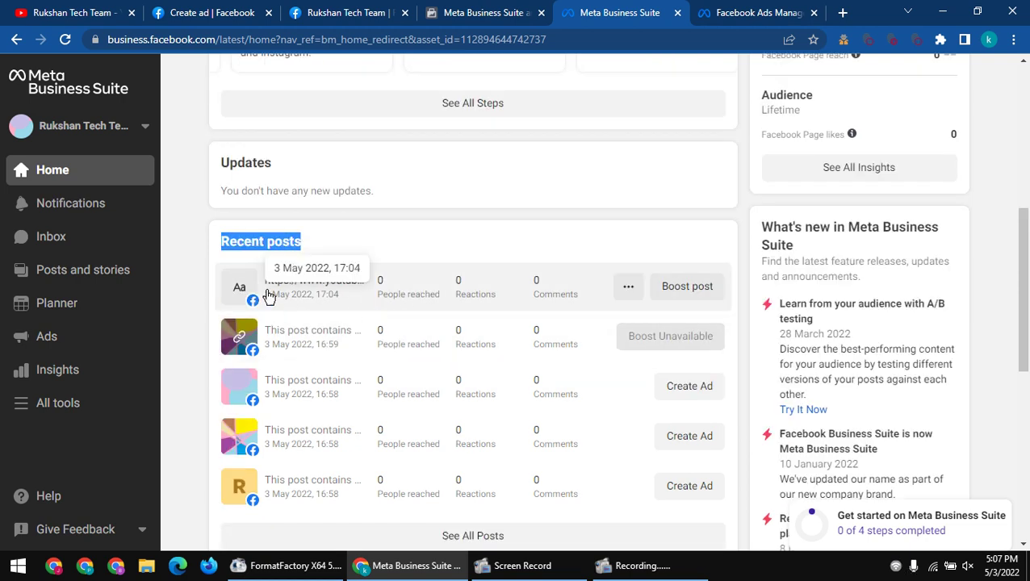
scroll(414, 292, "down", 3)
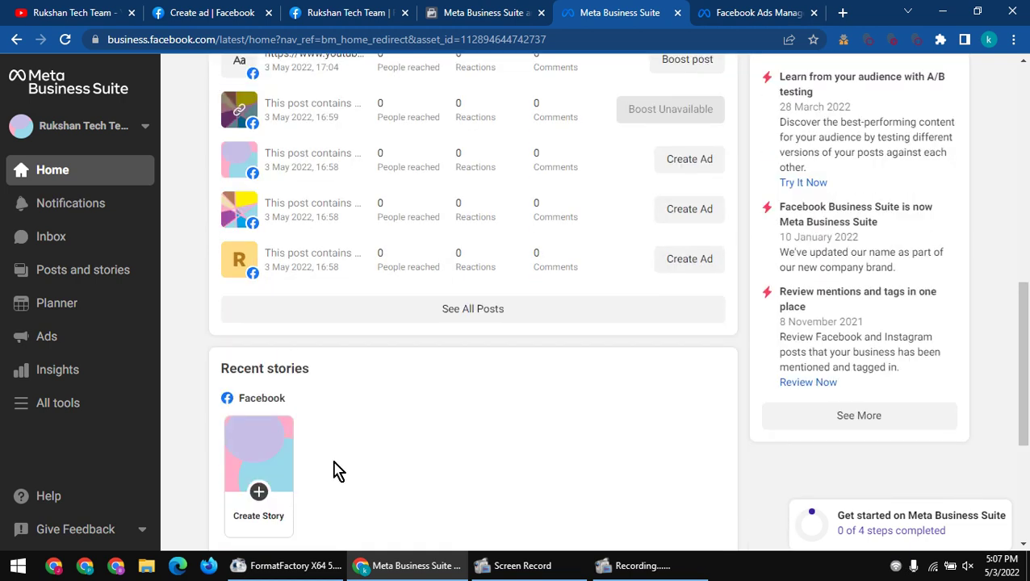
scroll(267, 497, "down", 1)
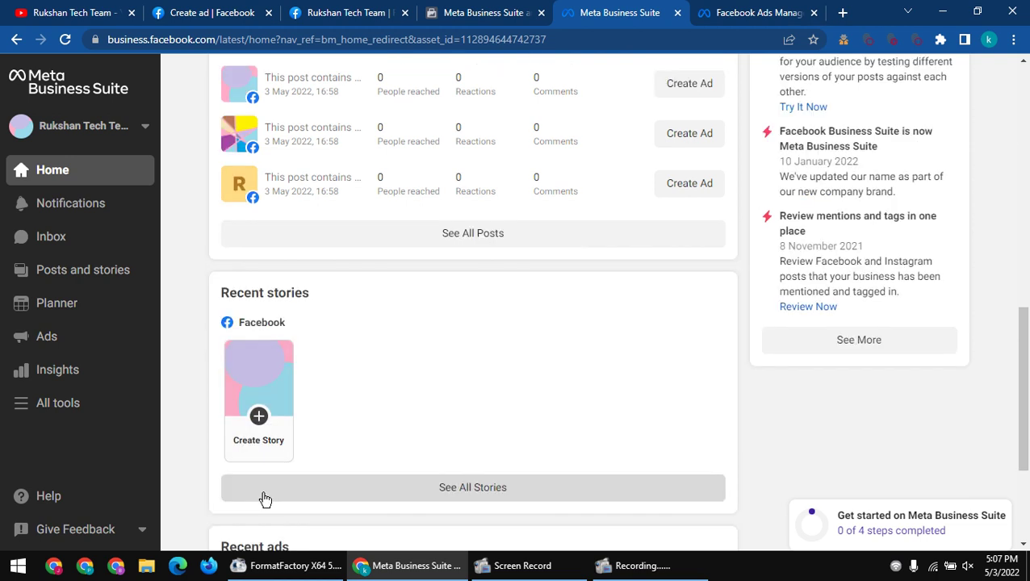
scroll(266, 496, "down", 1)
left_click_drag(214, 478, 368, 477)
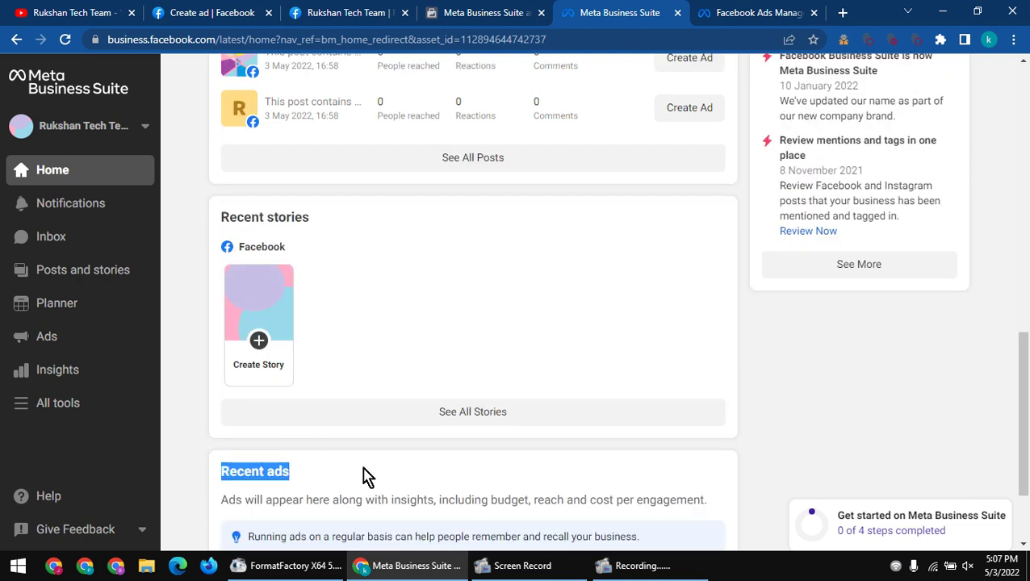
scroll(362, 476, "down", 2)
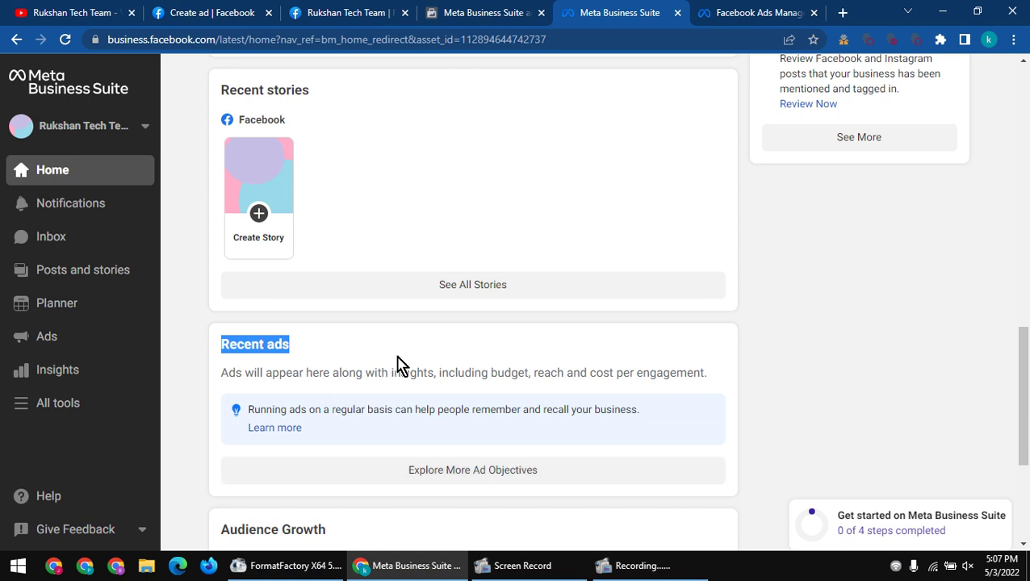
scroll(390, 367, "down", 2)
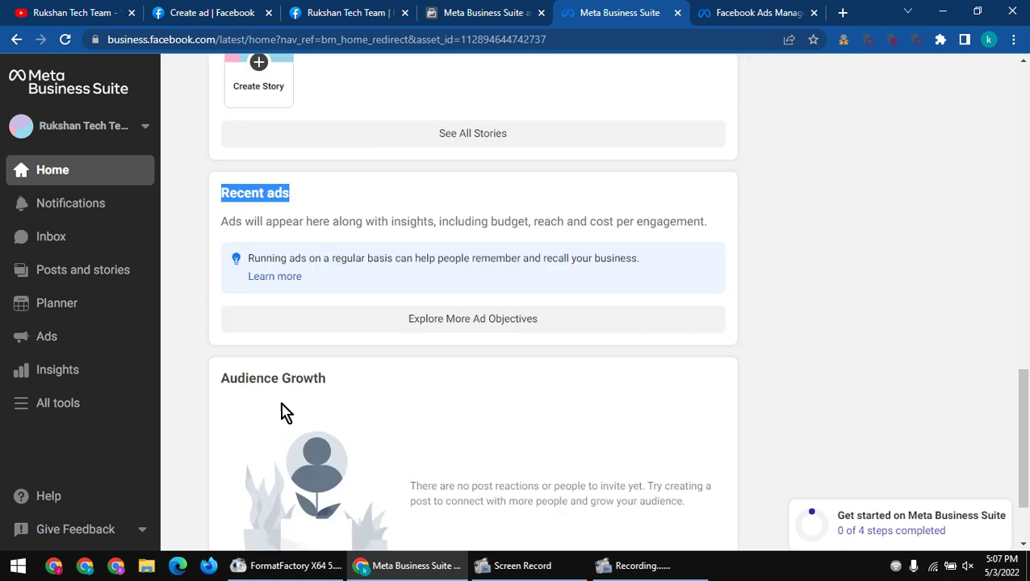
triple_click(260, 378)
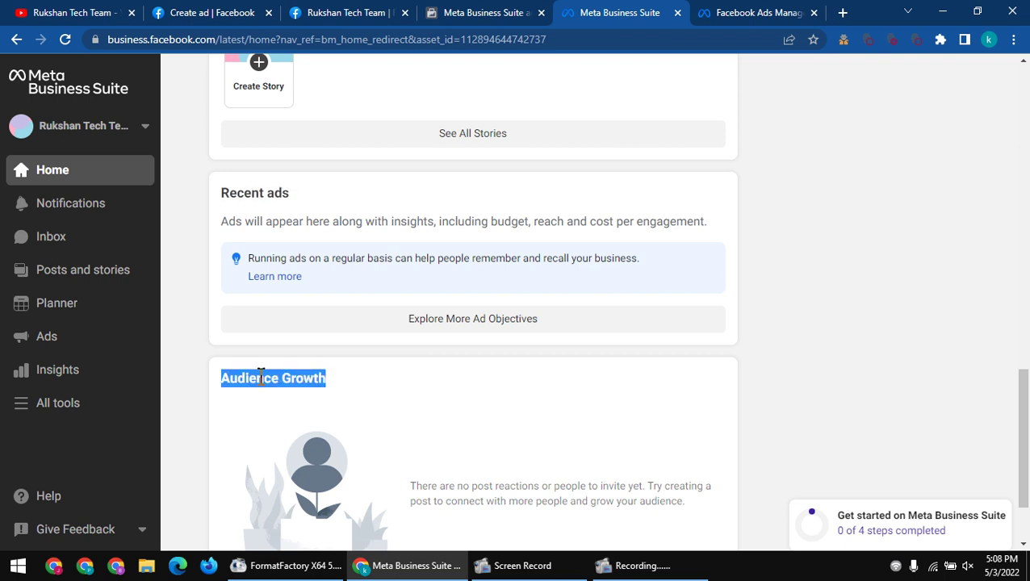
scroll(261, 378, "down", 2)
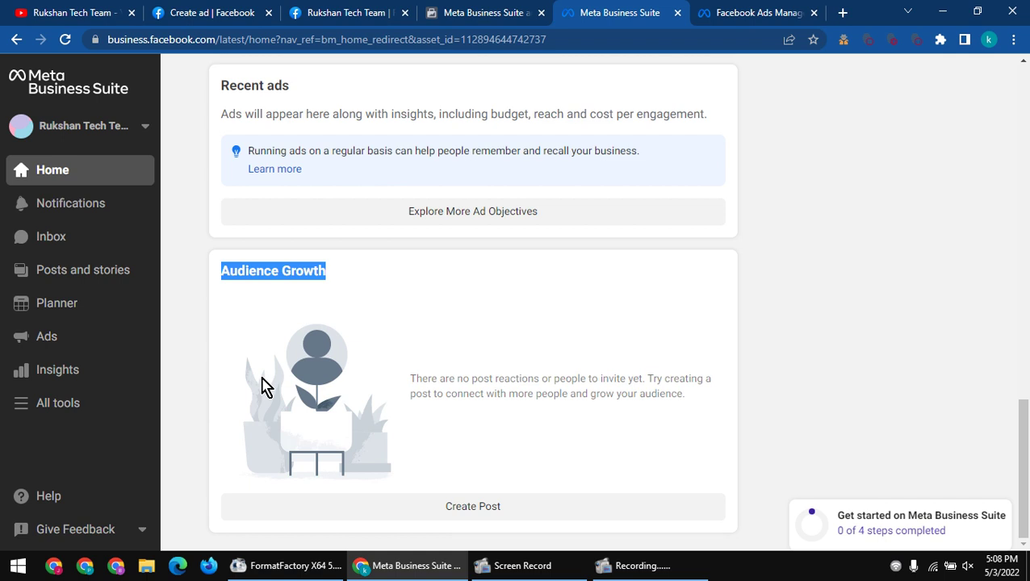
scroll(368, 411, "up", 10)
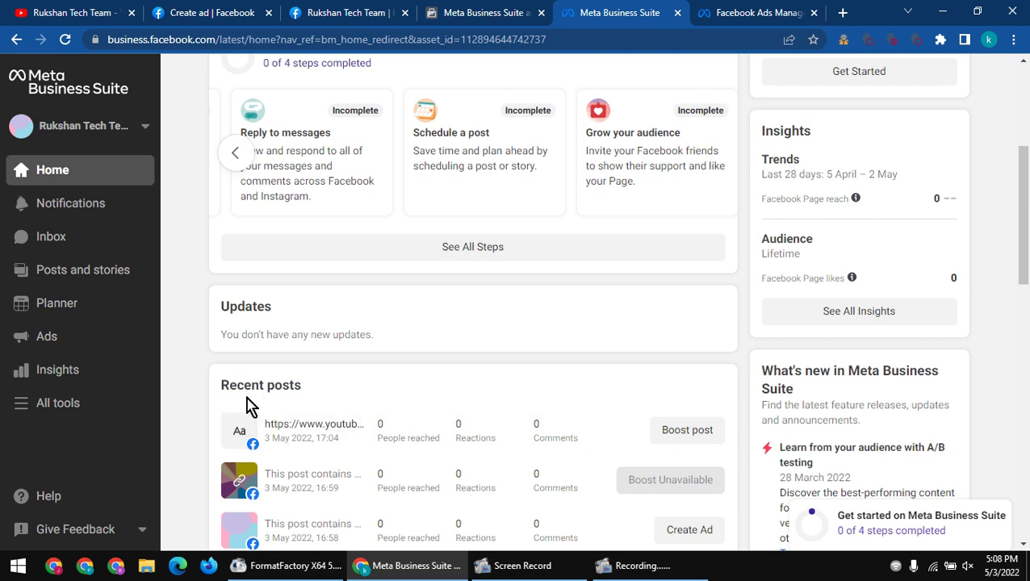
left_click_drag(232, 389, 288, 388)
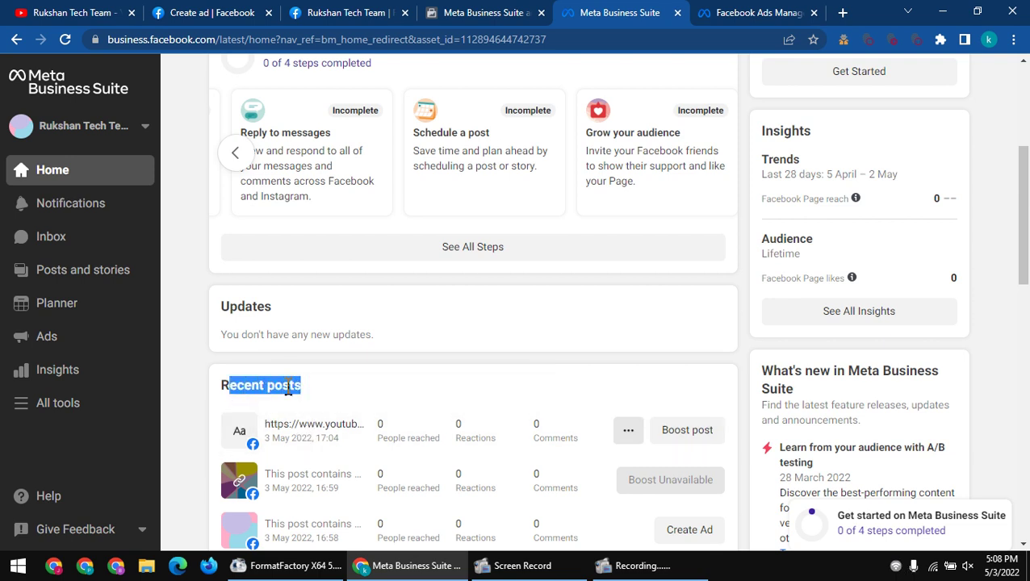
left_click_drag(448, 446, 426, 446)
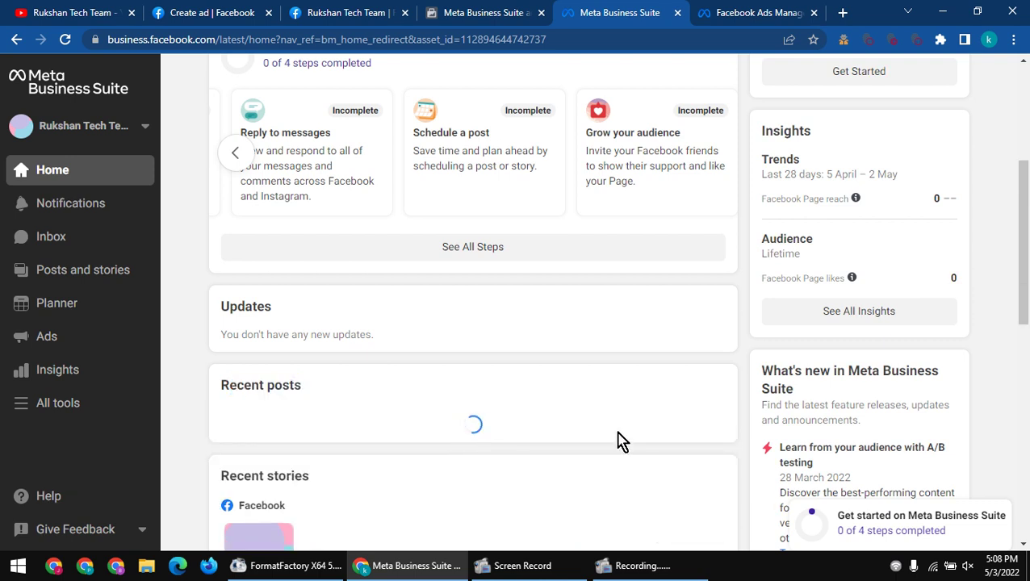
scroll(618, 440, "down", 3)
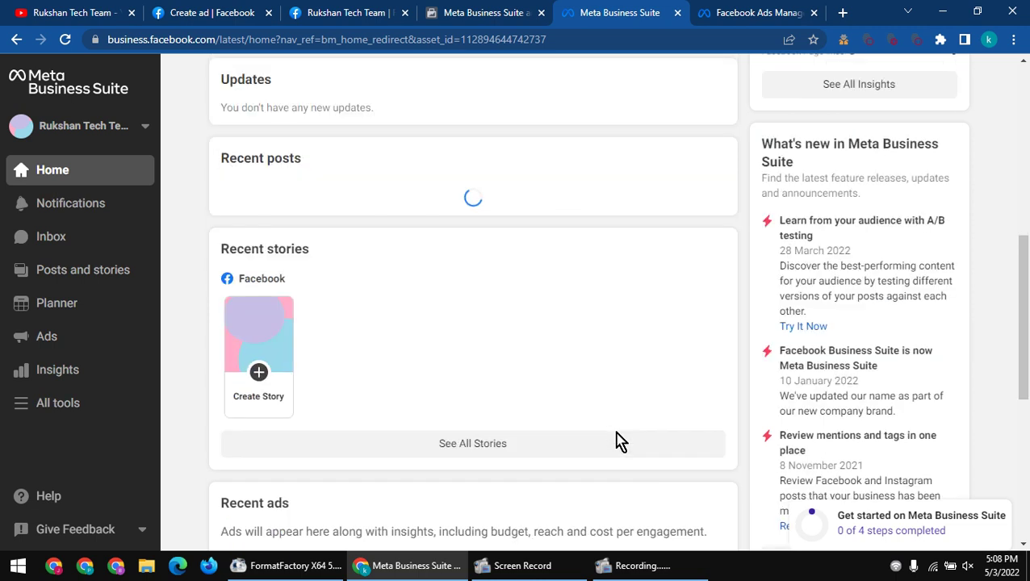
Step: Check the YouTube link post's details, then choose Boost post on that post
left_click(528, 426)
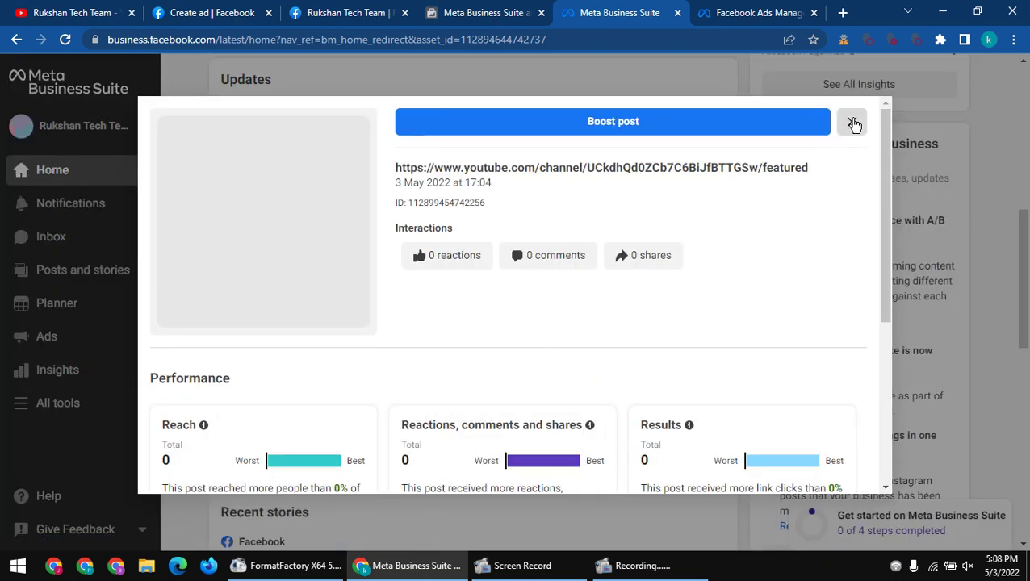
left_click(851, 120)
scroll(482, 331, "up", 1)
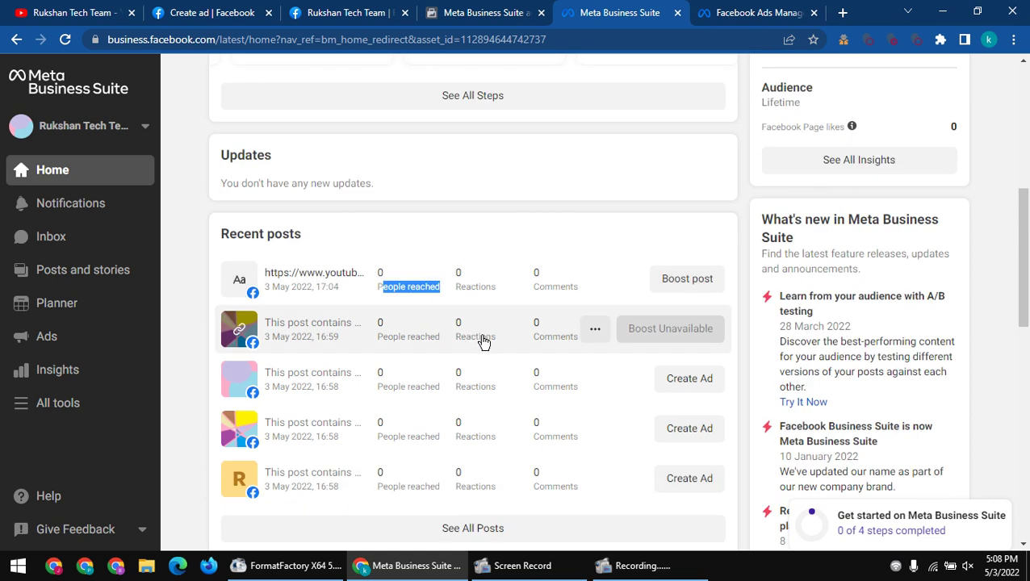
scroll(642, 289, "up", 2)
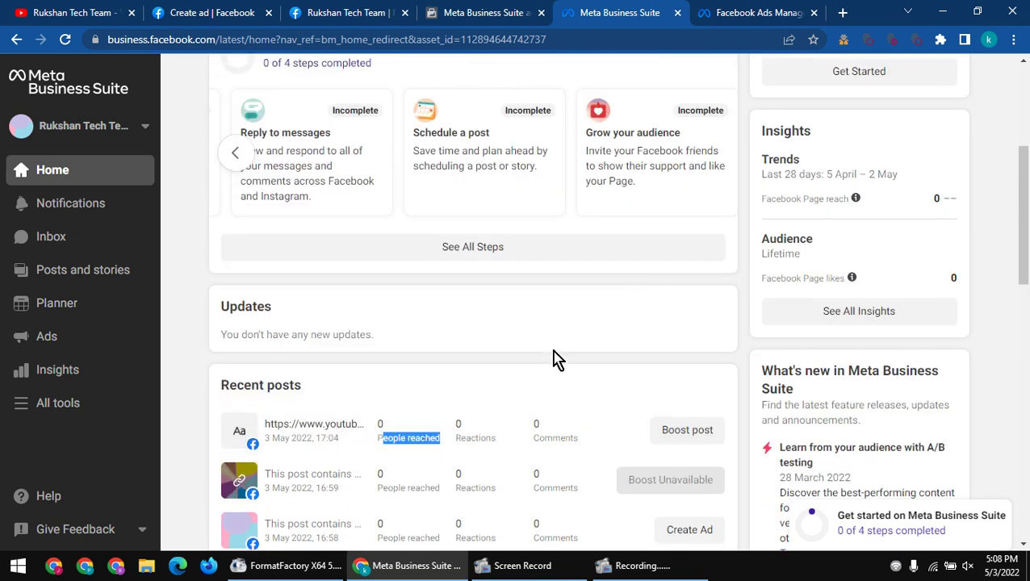
left_click(701, 431)
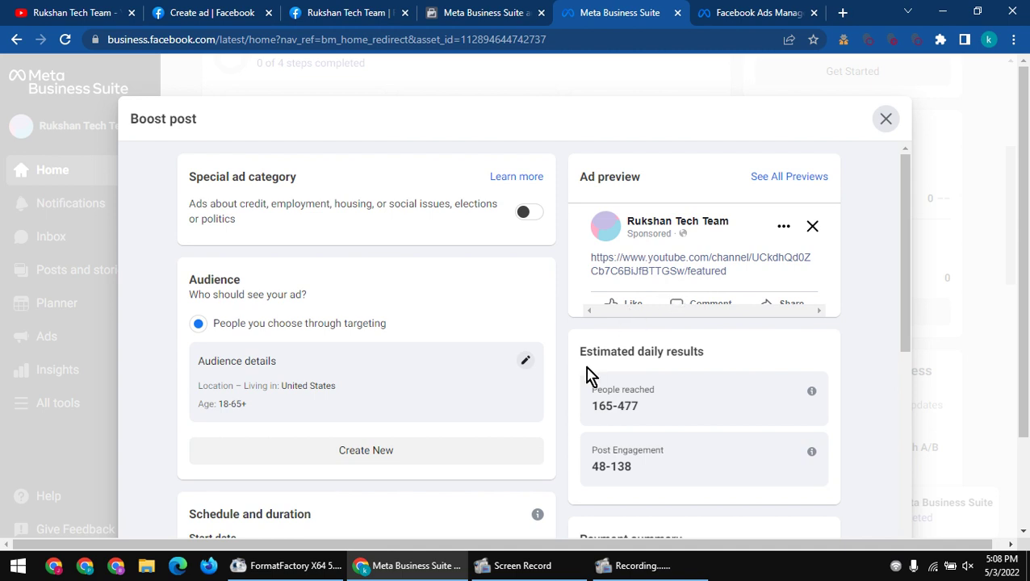
scroll(587, 376, "down", 3)
scroll(584, 368, "up", 3)
Step: Edit the audience details and remove United States from the targeted locations
left_click(524, 362)
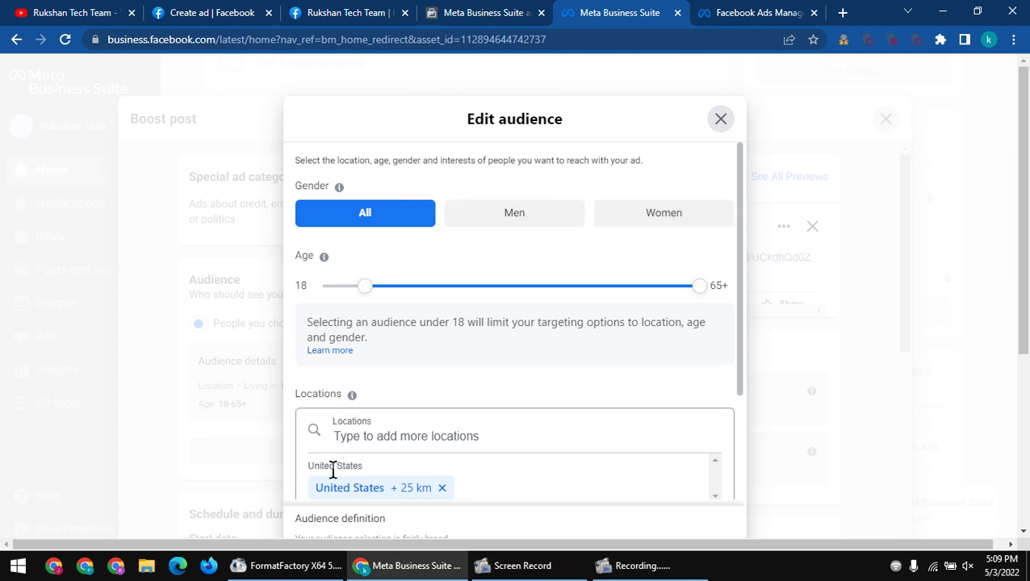
scroll(372, 425, "down", 2)
scroll(371, 429, "up", 2)
scroll(371, 425, "down", 2)
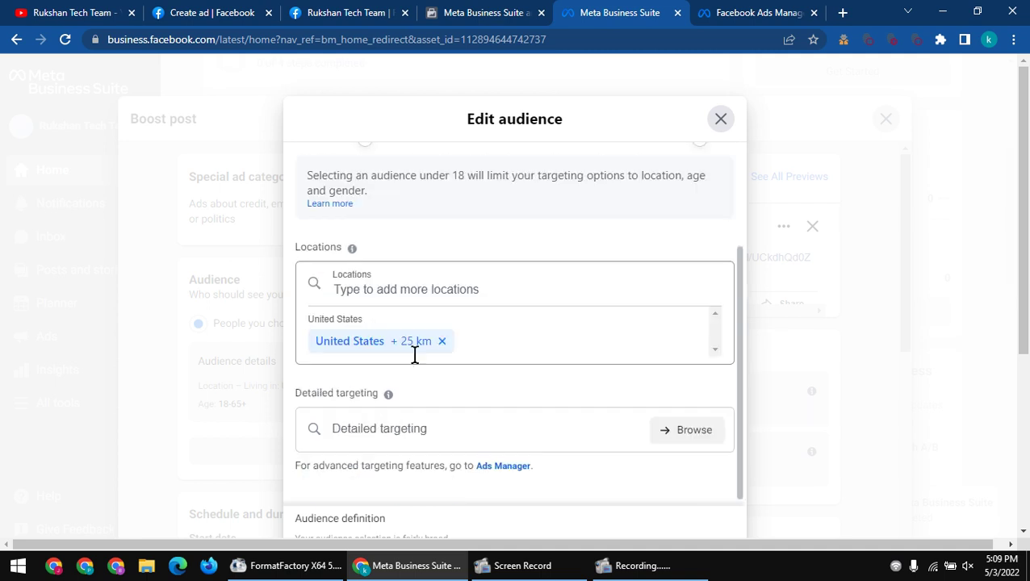
left_click(442, 340)
Step: Pan and zoom the location map in on Sri Lanka
scroll(418, 320, "up", 5)
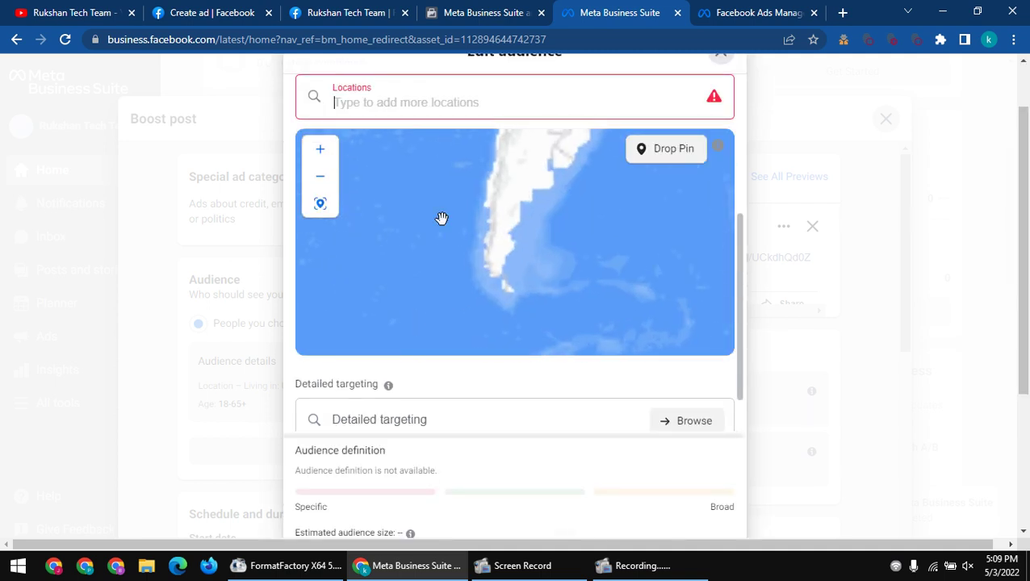
scroll(577, 233, "down", 5)
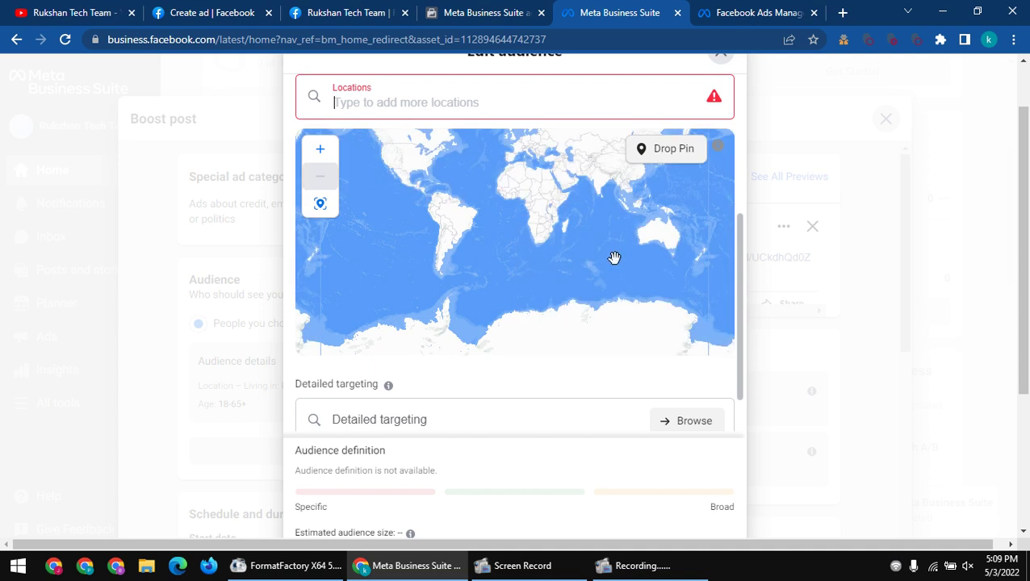
scroll(596, 266, "up", 3)
left_click_drag(604, 269, 436, 301)
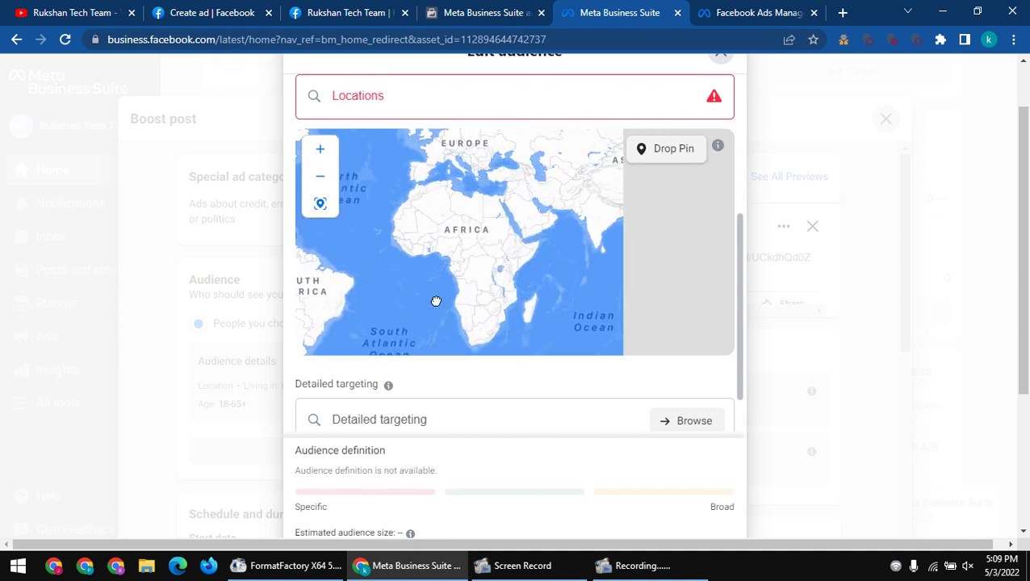
scroll(616, 276, "up", 3)
scroll(401, 234, "up", 2)
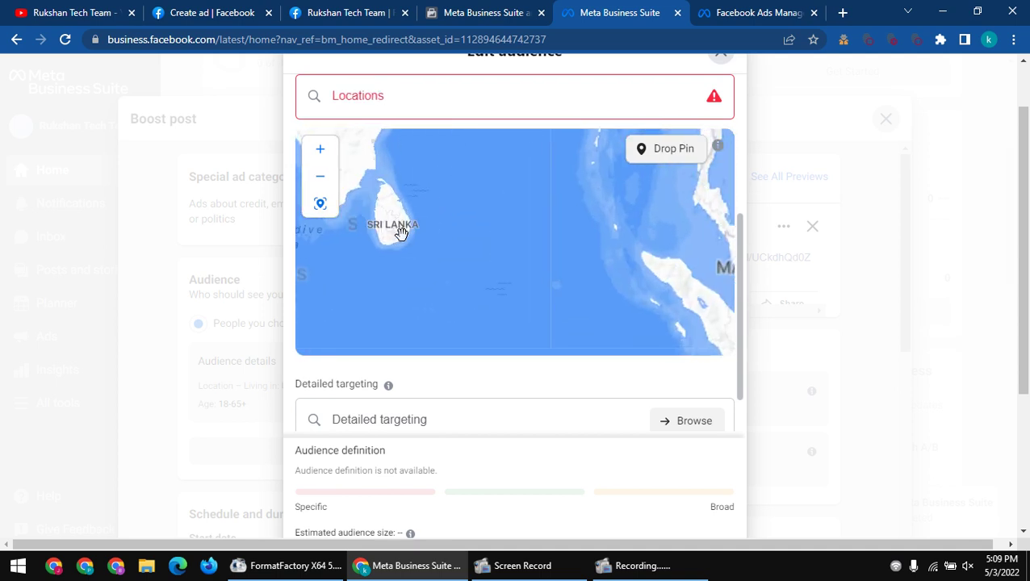
left_click_drag(401, 233, 444, 315)
scroll(445, 317, "up", 3)
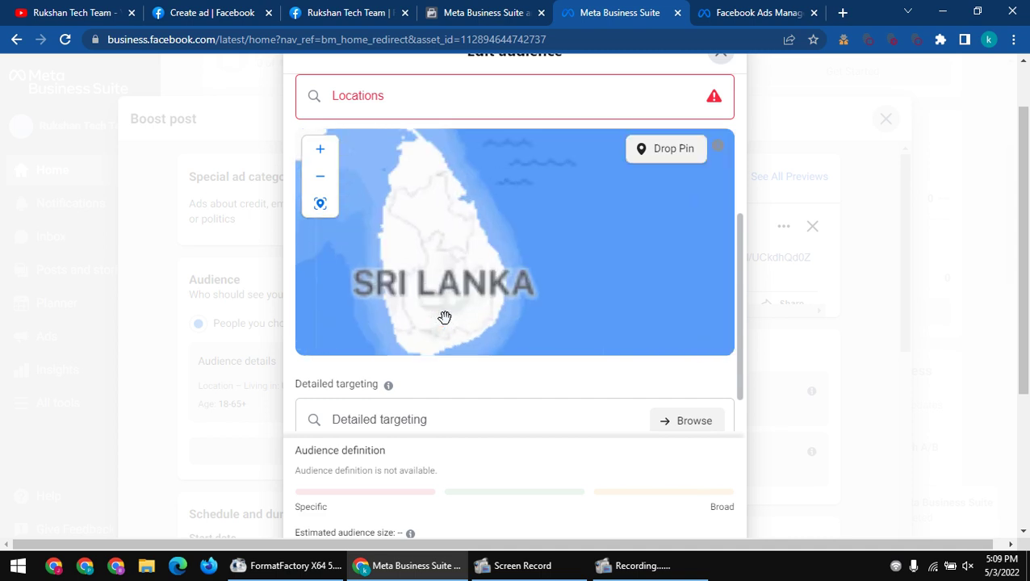
scroll(436, 306, "up", 3)
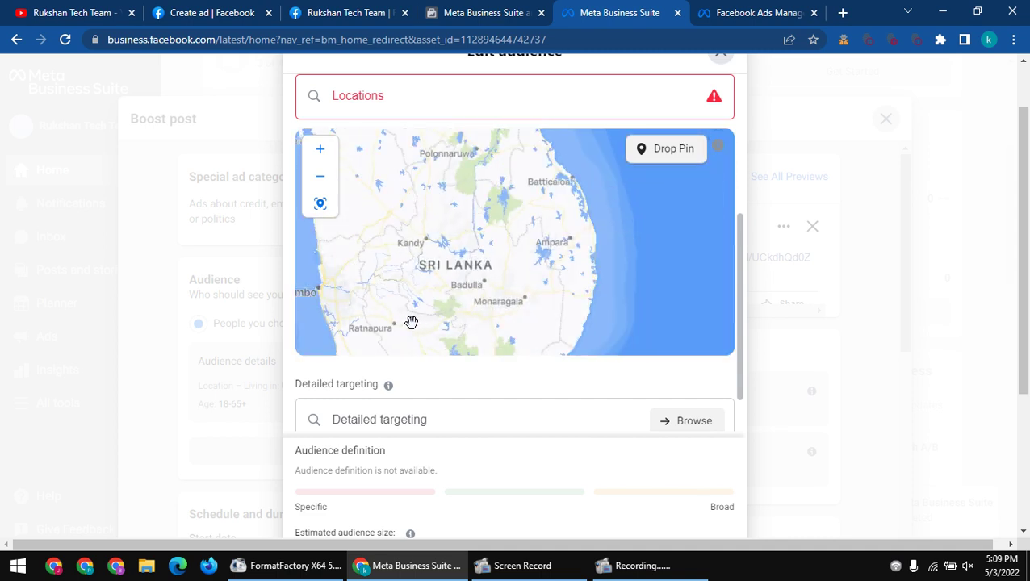
scroll(436, 326, "down", 2)
scroll(402, 489, "down", 2)
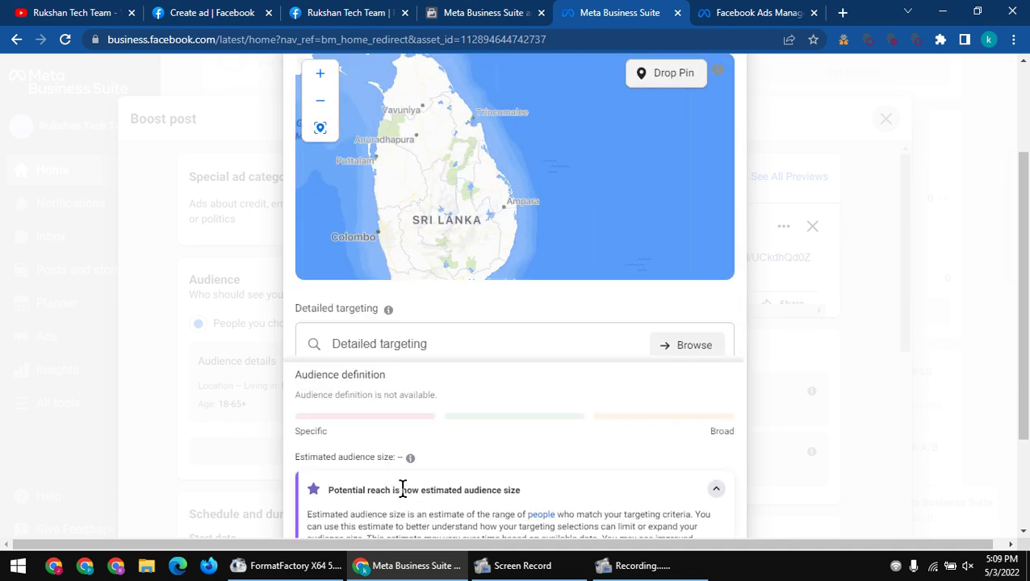
scroll(391, 459, "up", 3)
scroll(393, 213, "up", 1)
left_click(399, 181)
scroll(432, 448, "down", 1)
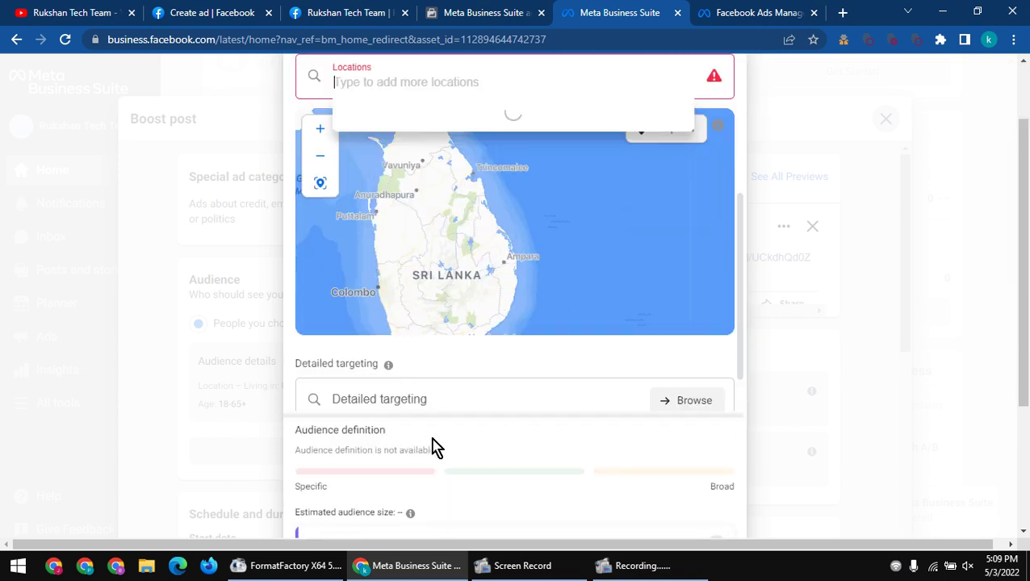
scroll(431, 448, "down", 2)
scroll(432, 448, "up", 4)
double_click(454, 334)
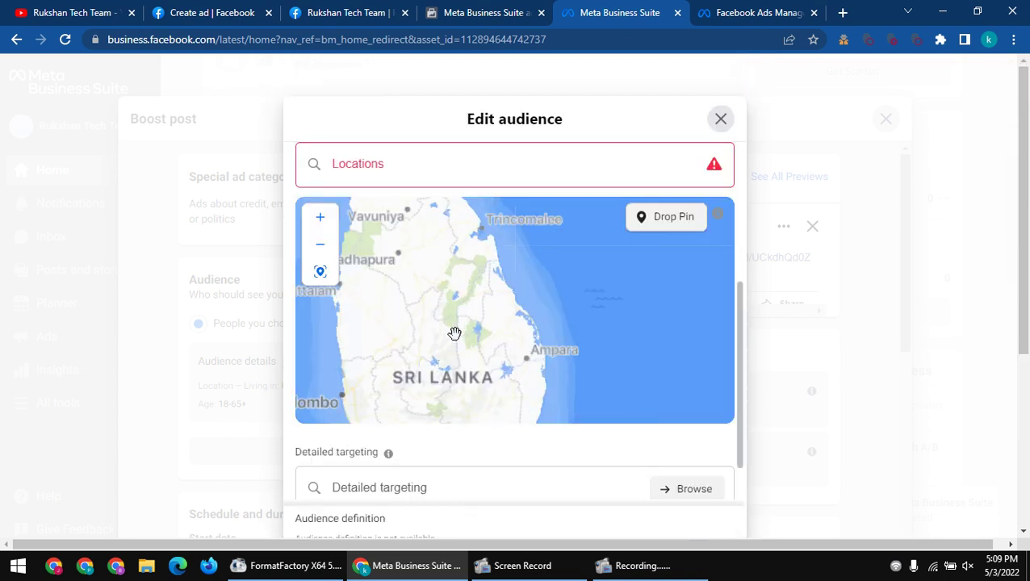
left_click_drag(455, 334, 430, 434)
left_click(430, 434)
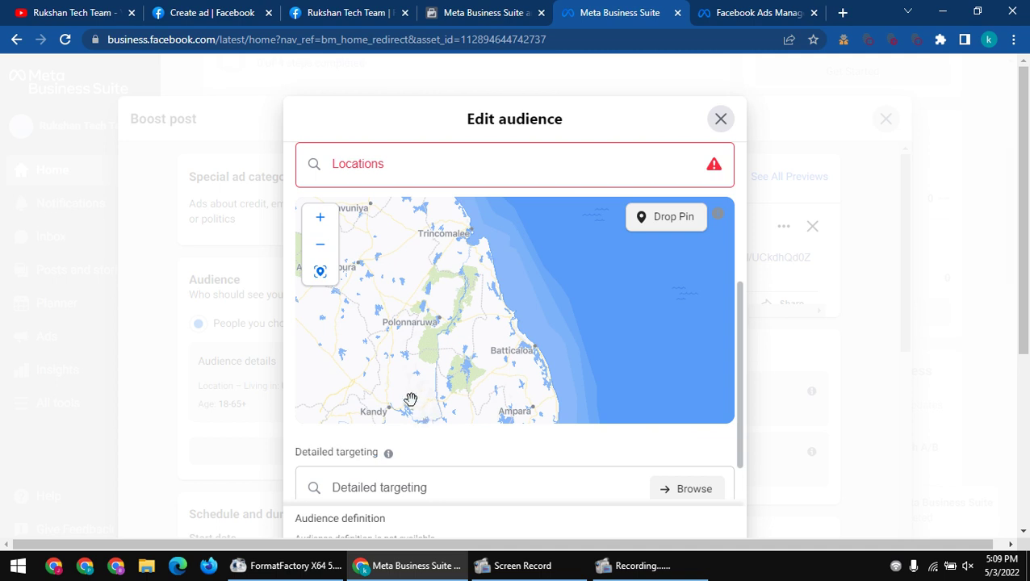
scroll(409, 399, "down", 3)
scroll(400, 397, "up", 5)
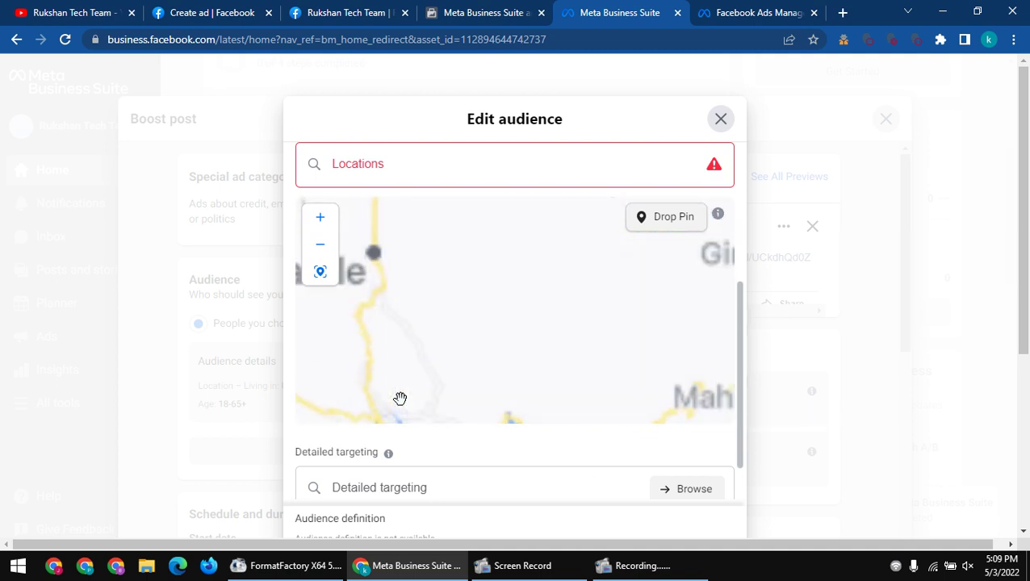
scroll(382, 326, "down", 3)
scroll(422, 393, "down", 2)
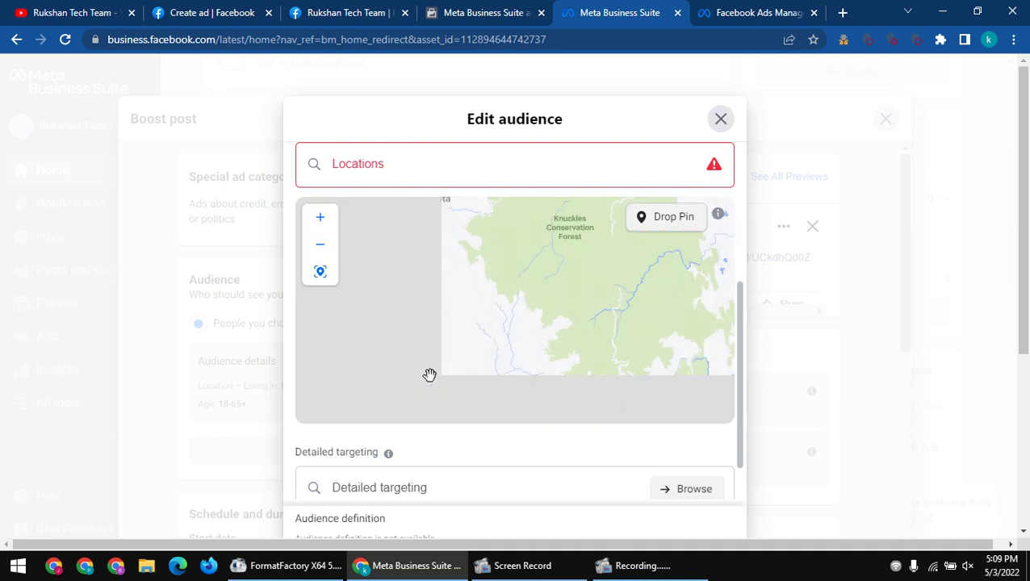
scroll(563, 365, "up", 2)
scroll(561, 368, "up", 2)
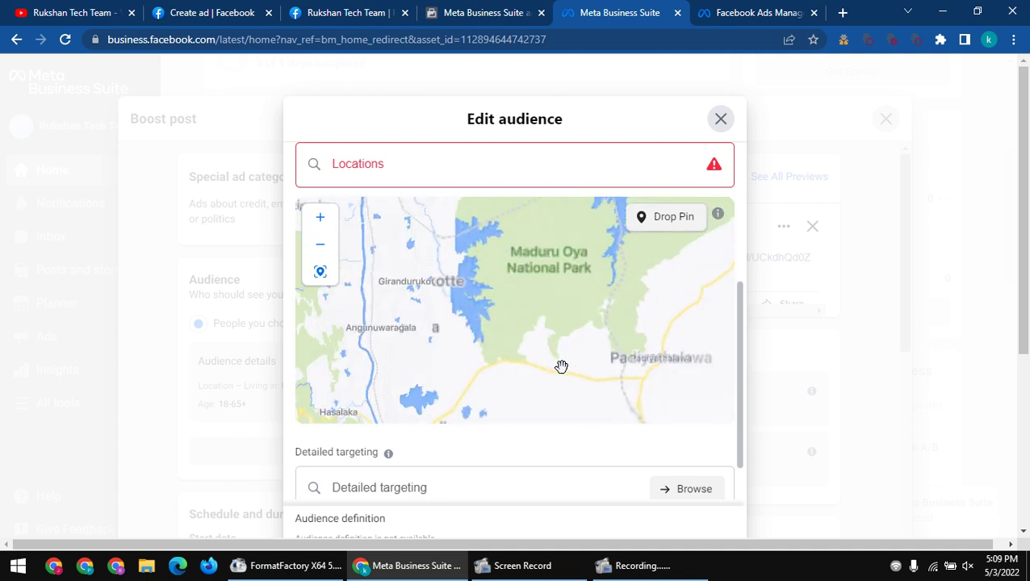
scroll(557, 373, "down", 3)
scroll(559, 373, "up", 4)
scroll(558, 372, "down", 4)
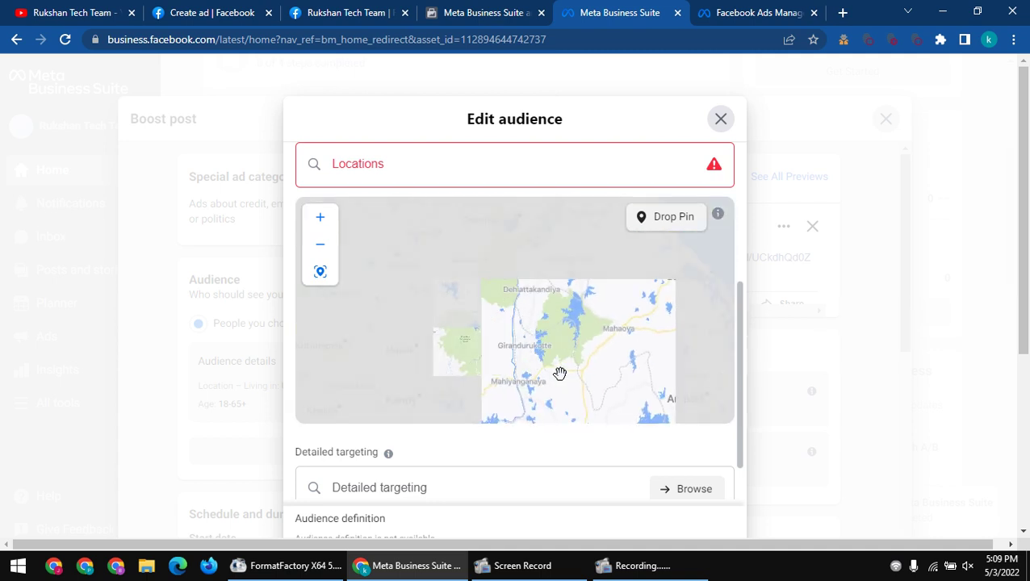
scroll(563, 401, "up", 1)
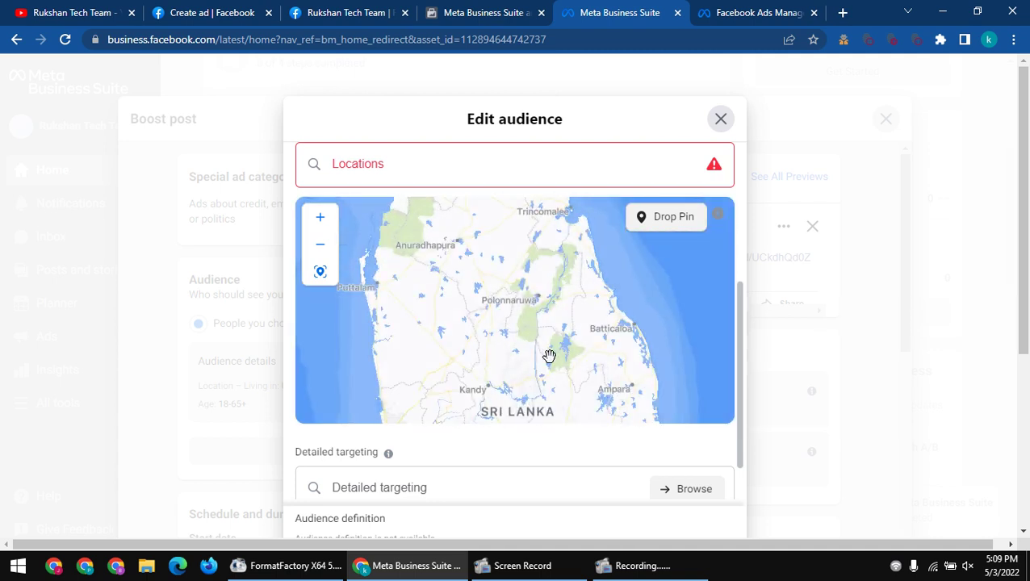
Step: Drop a pin in central Sri Lanka at (7.8005, 80.5106) with a 16 km radius
left_click(662, 218)
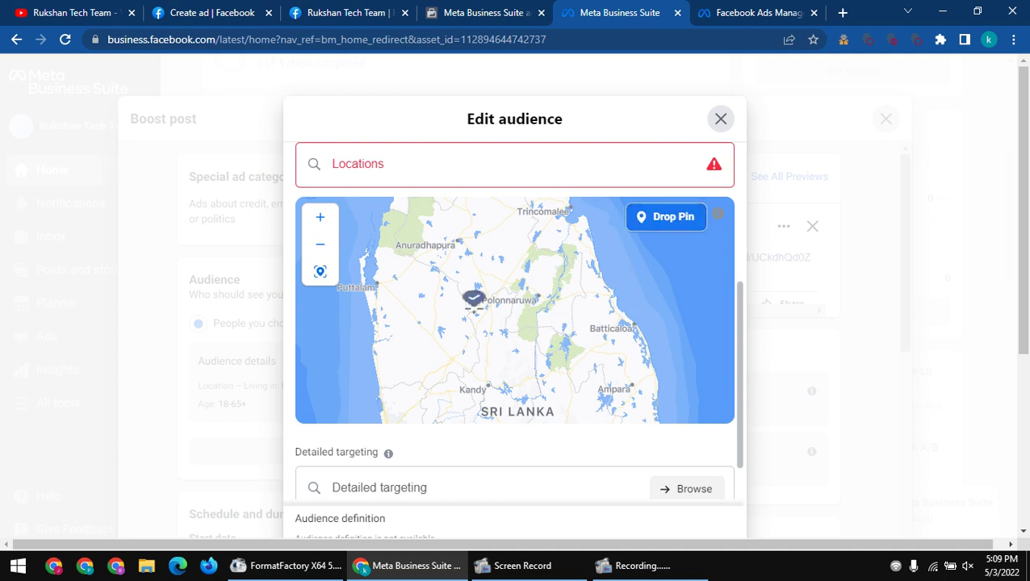
left_click(472, 305)
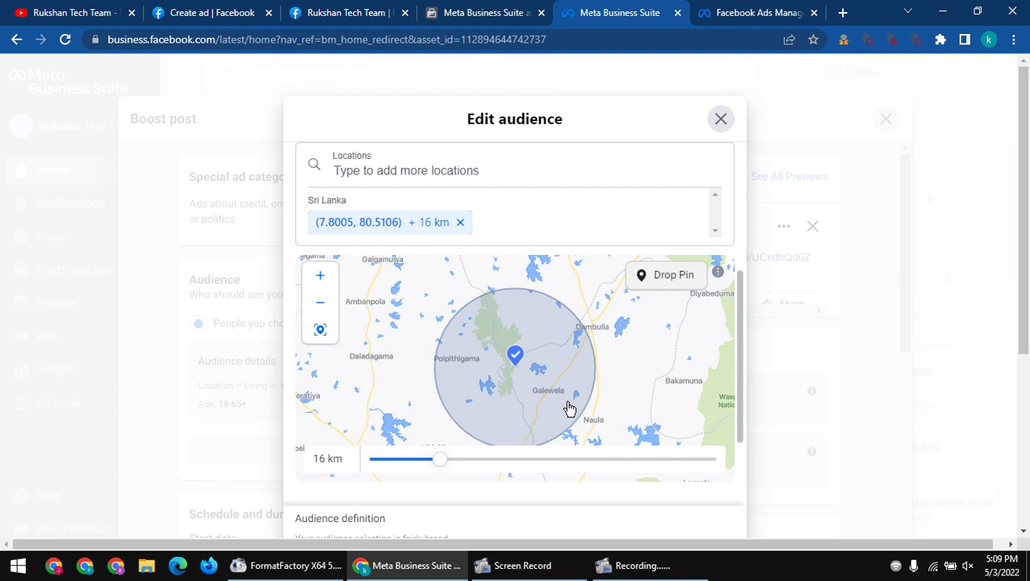
scroll(525, 363, "down", 2)
scroll(464, 281, "down", 3)
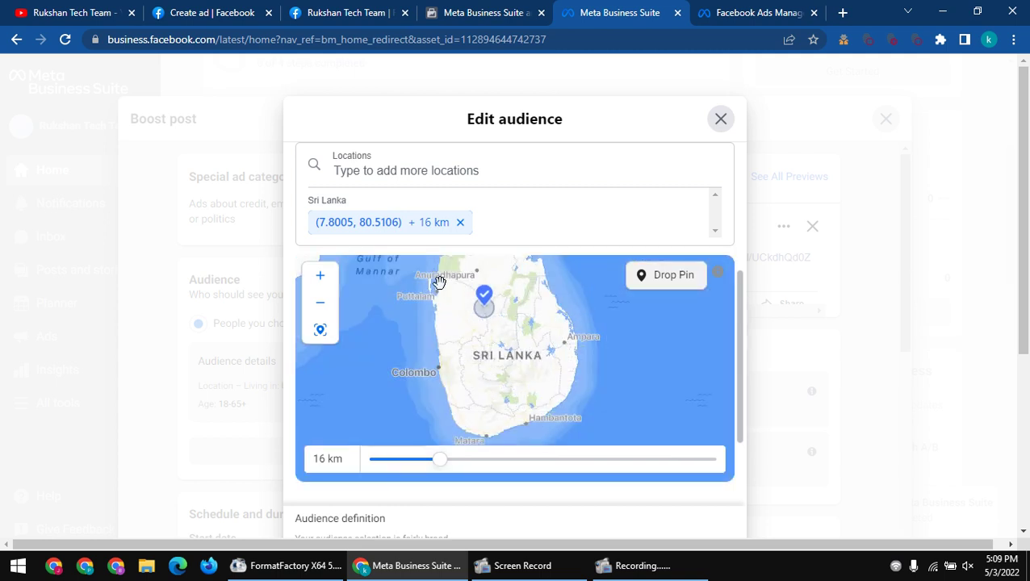
Step: Add Godakawela, Sri Lanka as another audience location by searching 'go'
left_click(398, 177)
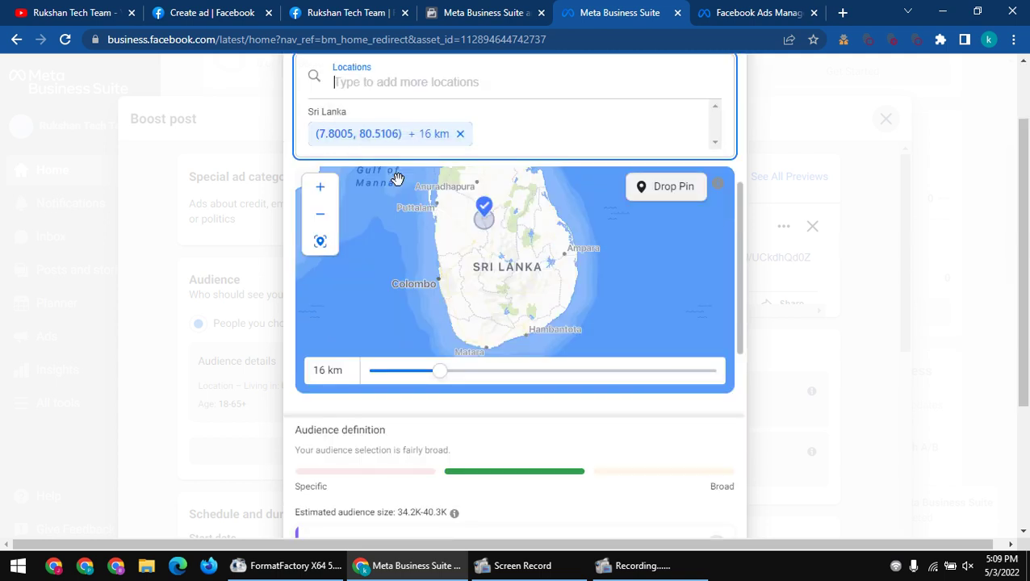
type("godakawela")
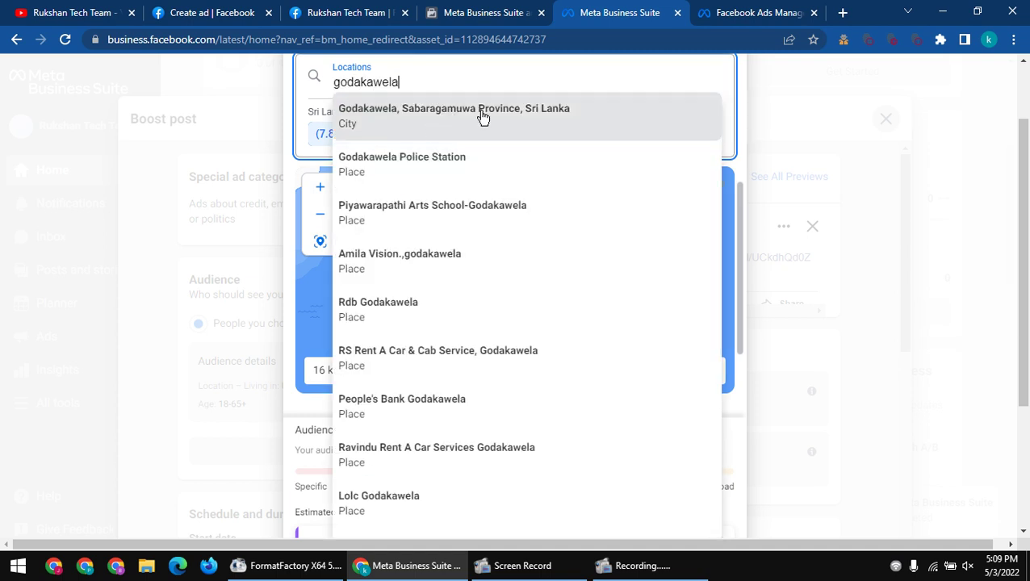
left_click(483, 115)
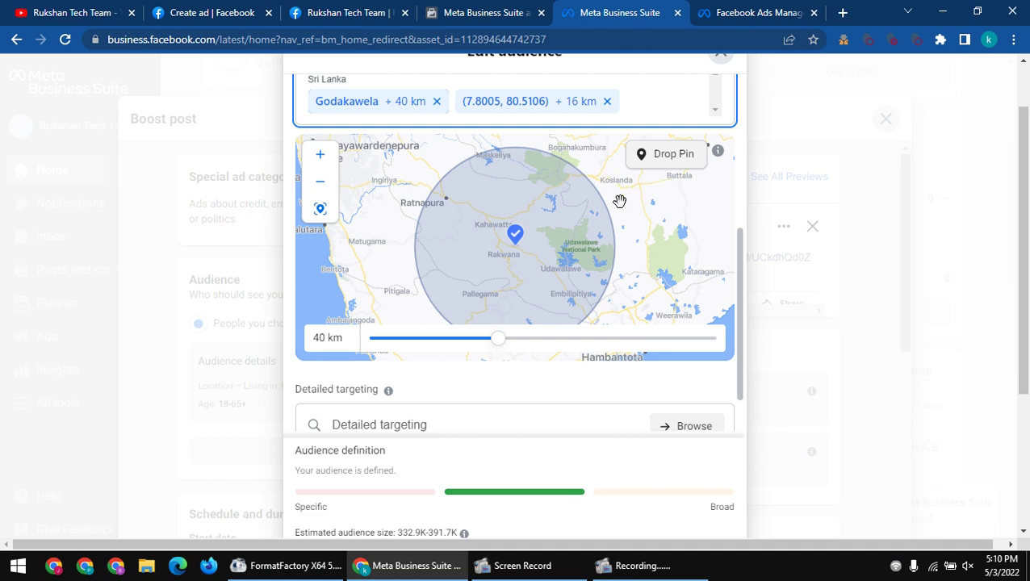
Step: Remove the '(7.8005, 80.5106) + 16 km' dropped-pin location and scroll back to the top
scroll(619, 200, "up", 2)
left_click(607, 101)
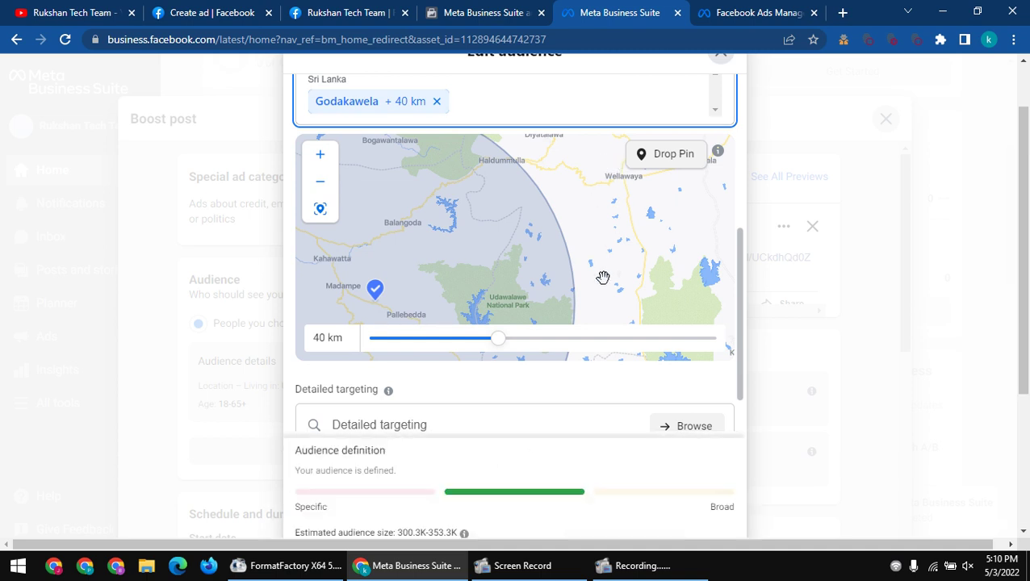
scroll(603, 277, "up", 2)
scroll(613, 338, "down", 1)
scroll(509, 209, "down", 2)
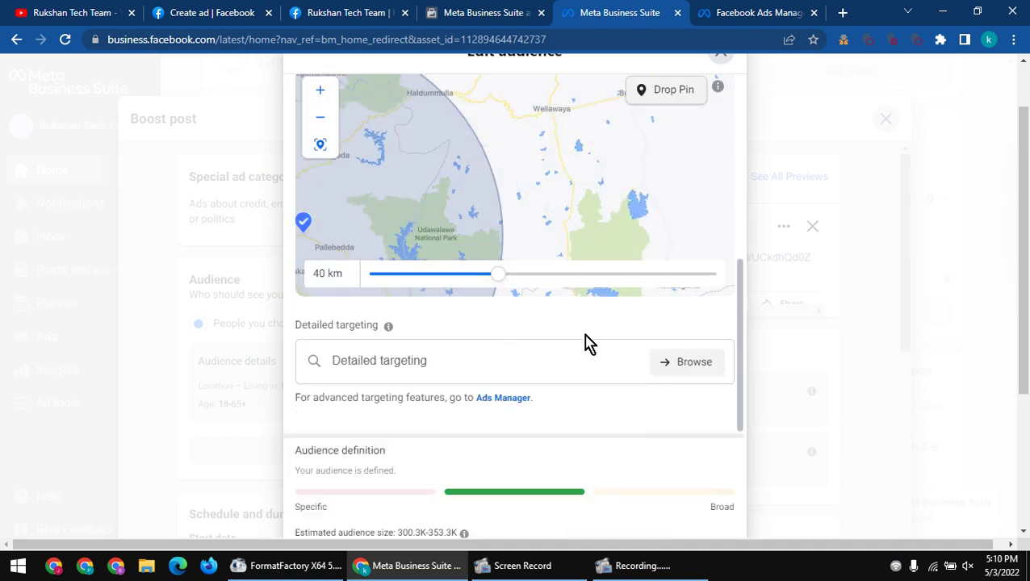
scroll(653, 335, "up", 5)
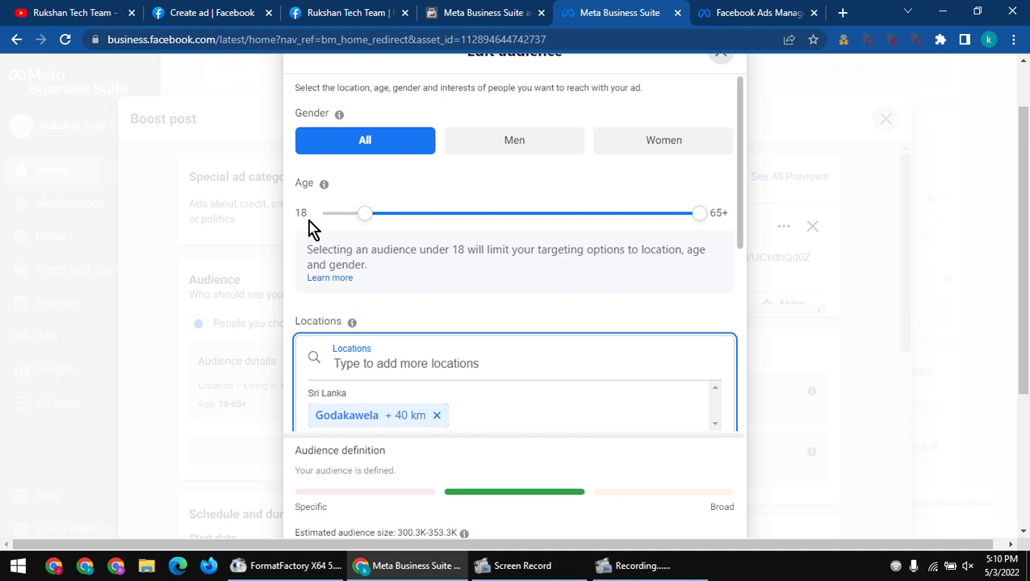
Step: Lower the upper age limit from 65+ to 60, keep Gender at All, and scroll to Detailed targeting
mouse_move(649, 220)
left_mouse_down()
mouse_move(634, 226)
mouse_move(642, 221)
left_mouse_up()
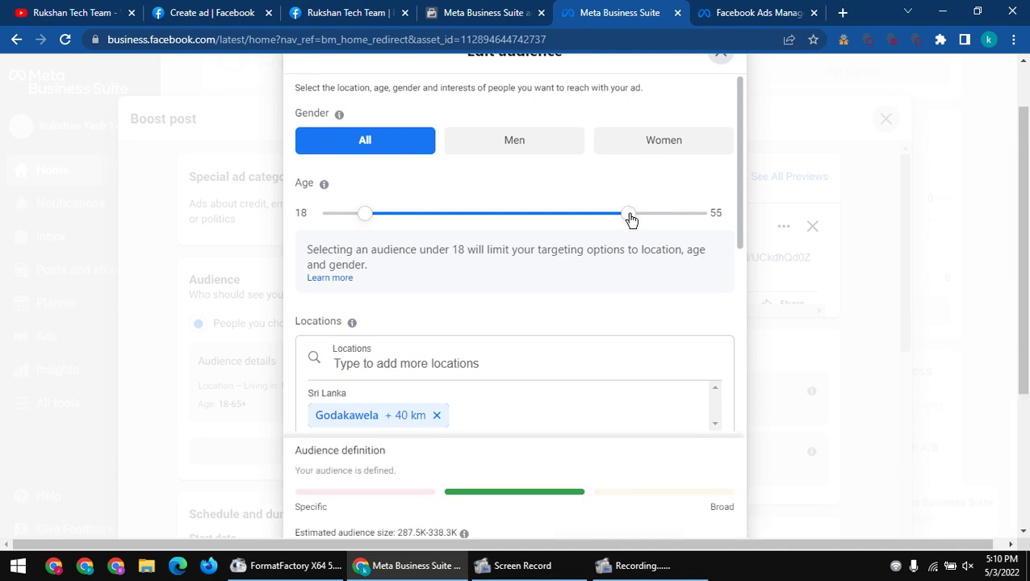
left_click_drag(648, 219, 652, 221)
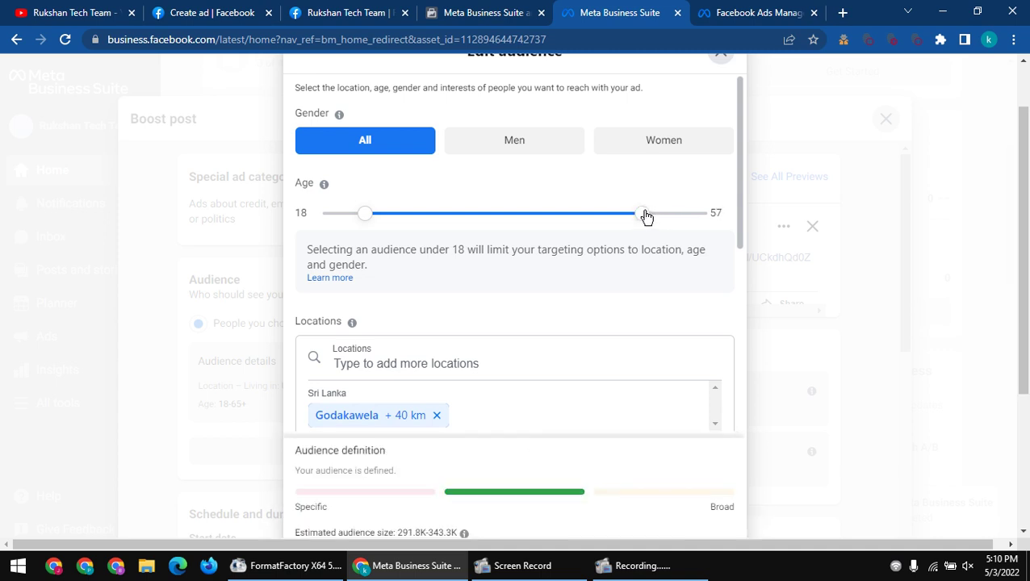
left_click_drag(656, 215, 657, 217)
left_click_drag(668, 216, 665, 218)
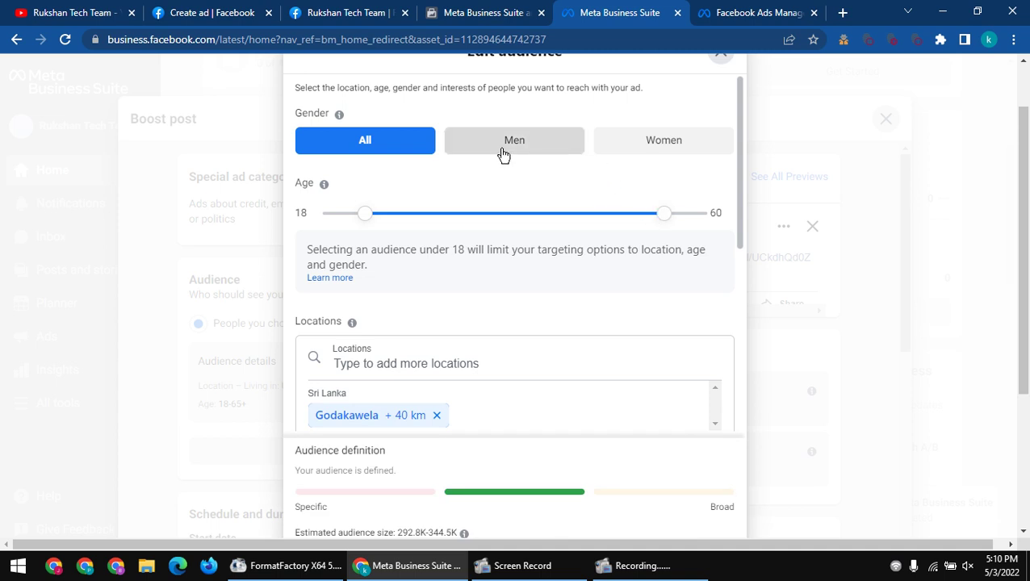
left_click(404, 154)
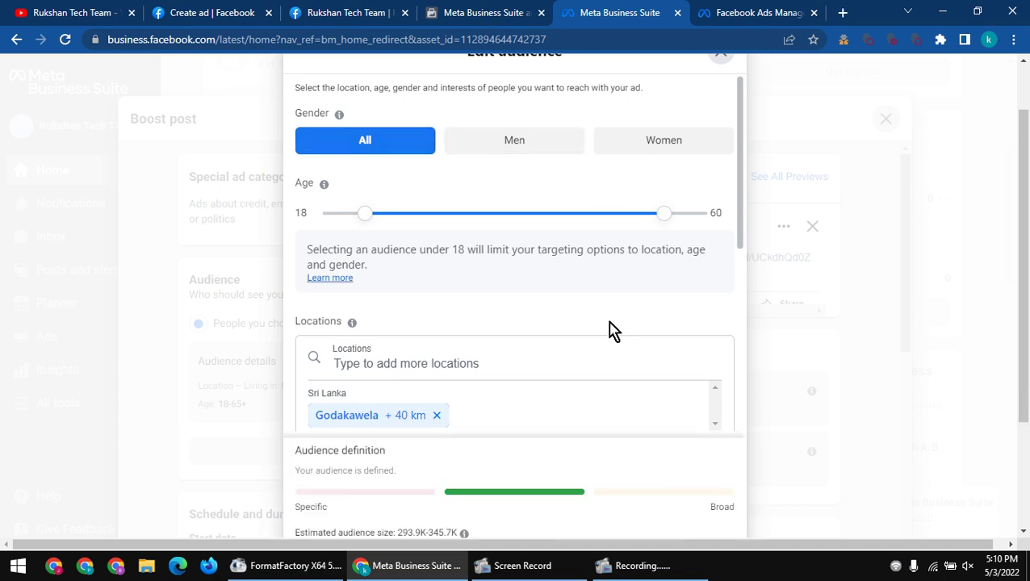
scroll(410, 324, "down", 2)
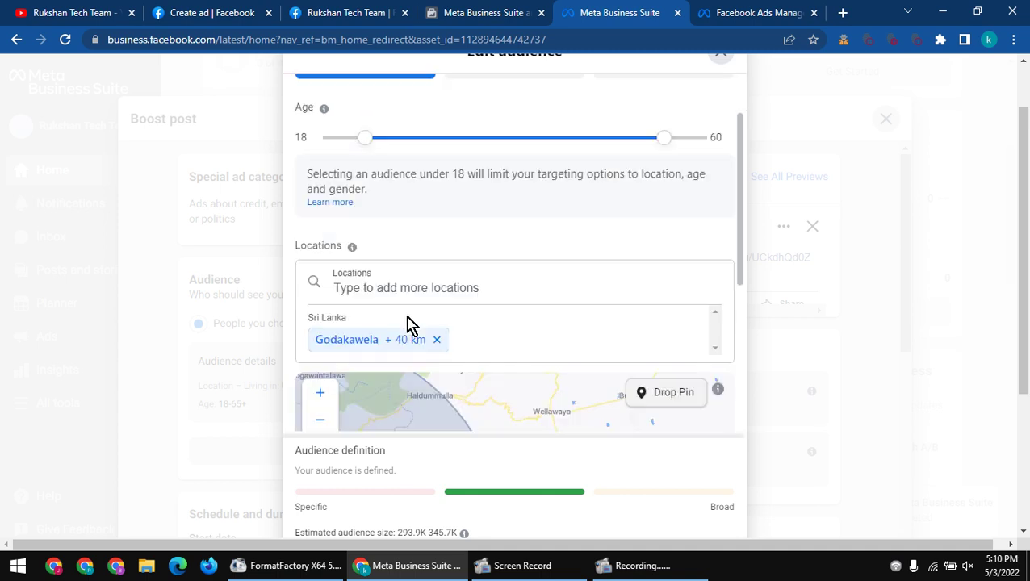
scroll(487, 352, "down", 2)
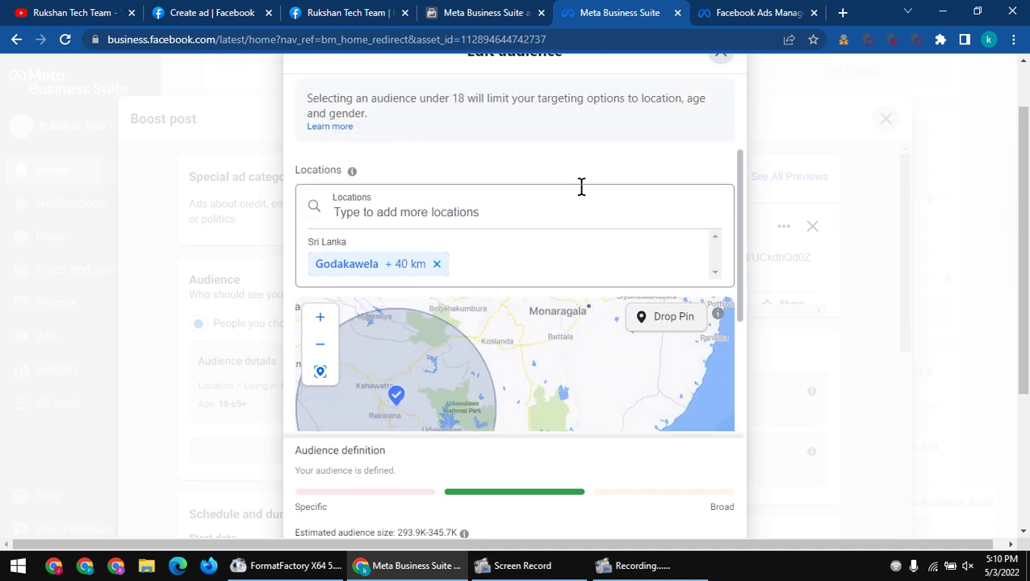
scroll(581, 186, "down", 2)
scroll(456, 421, "down", 1)
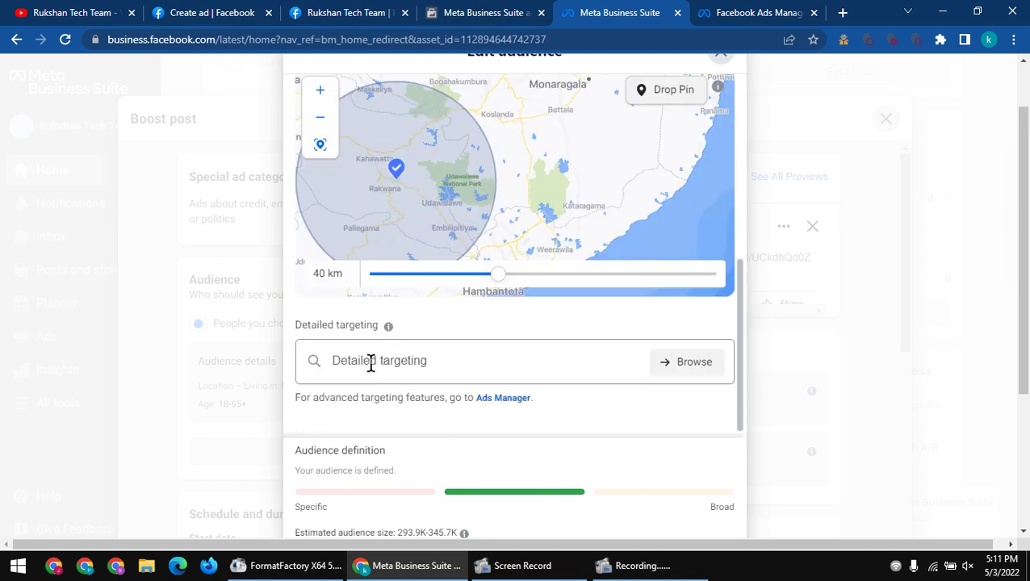
Step: Browse Detailed targeting and expand the Education, Financial and household income demographics
left_click(371, 364)
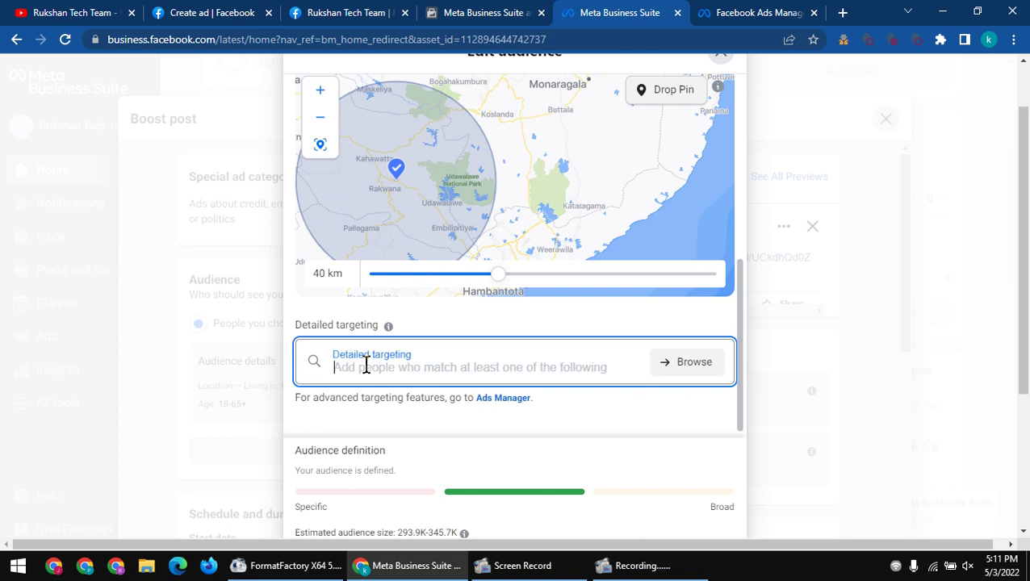
left_click(695, 363)
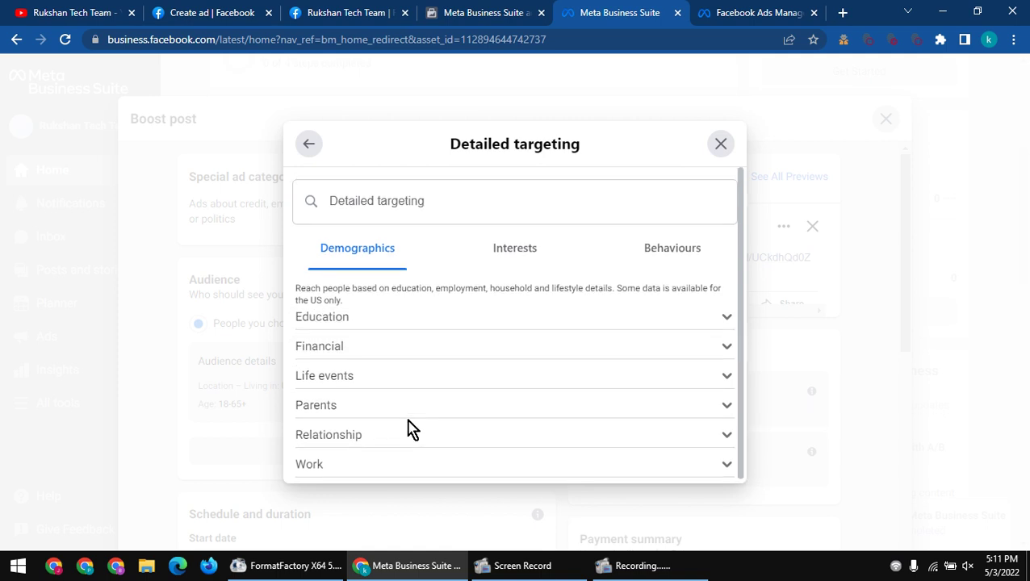
scroll(428, 340, "down", 1)
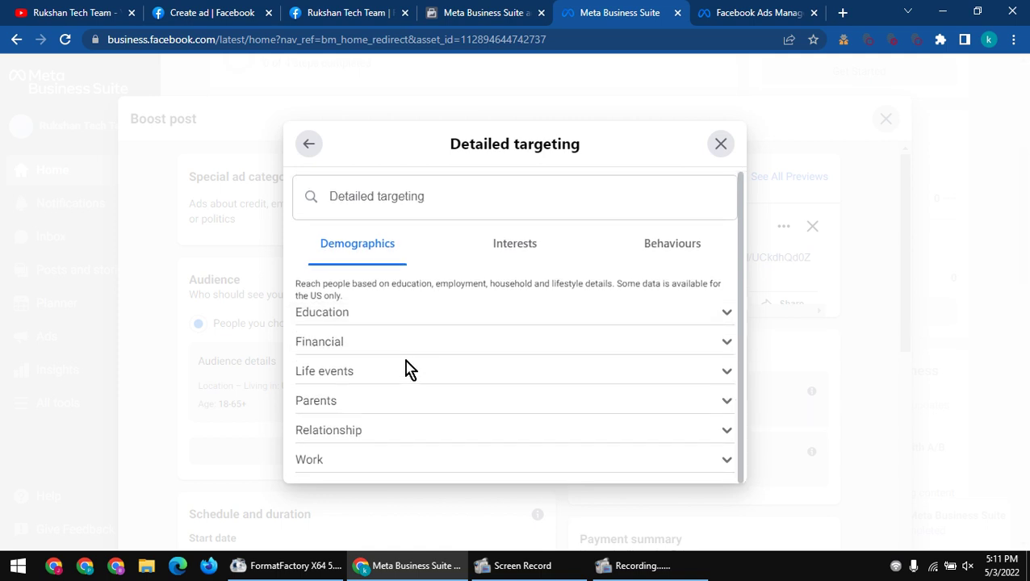
scroll(408, 369, "up", 1)
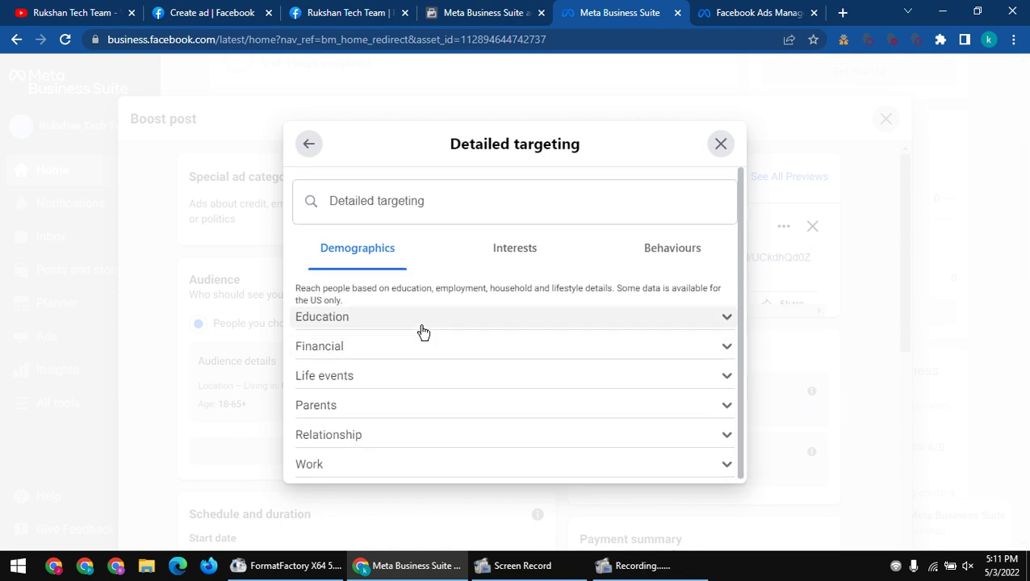
left_click(375, 319)
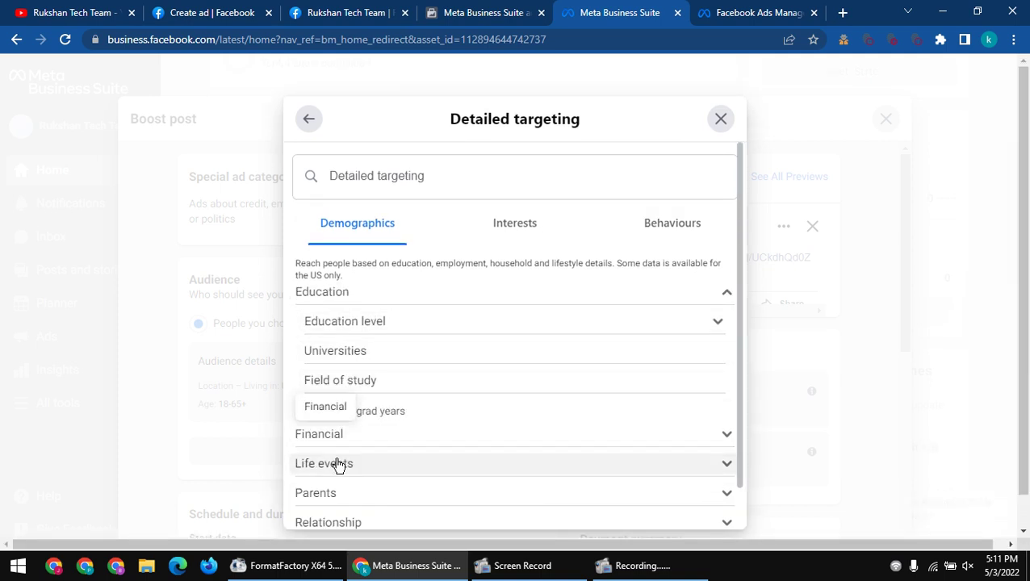
left_click(342, 435)
scroll(341, 440, "down", 1)
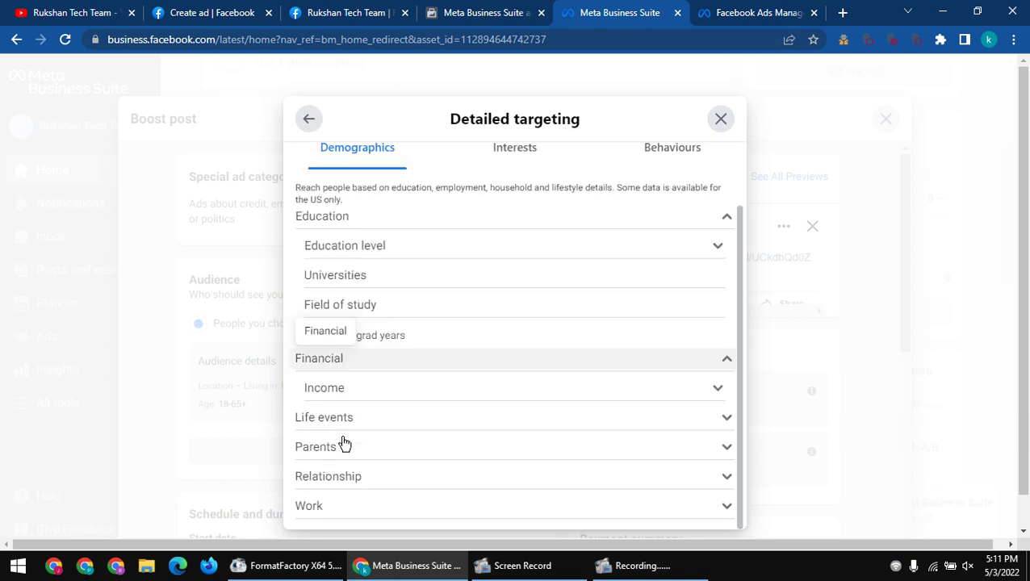
left_click(341, 396)
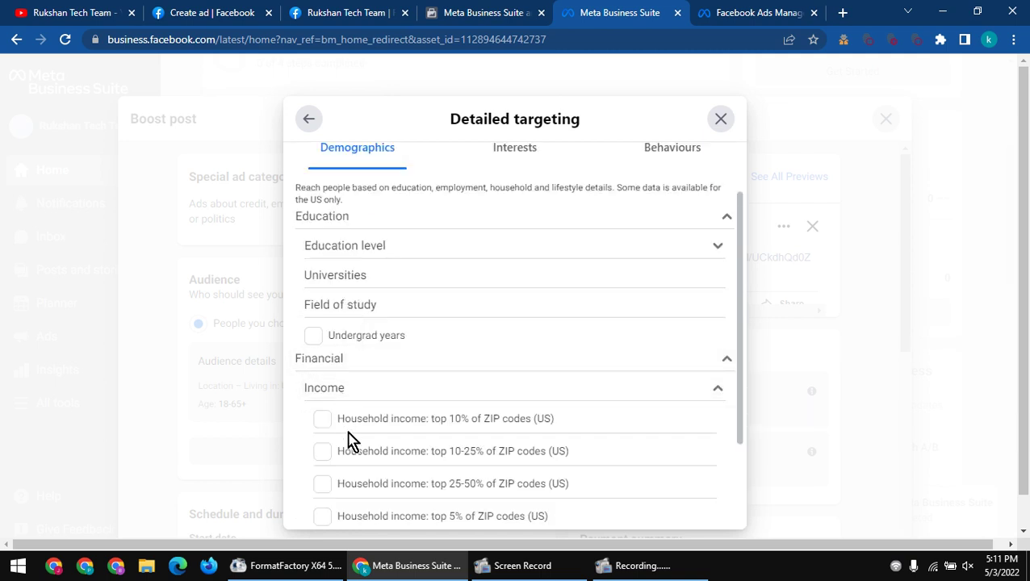
Step: Look through the Interests categories, then view the Behaviours categories
left_click(512, 152)
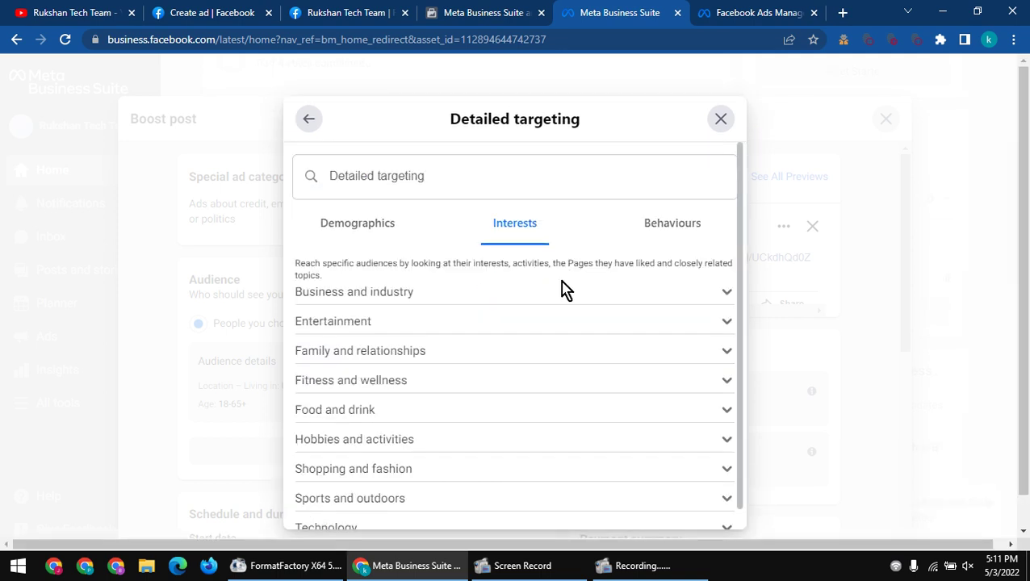
scroll(448, 410, "down", 1)
scroll(452, 411, "up", 1)
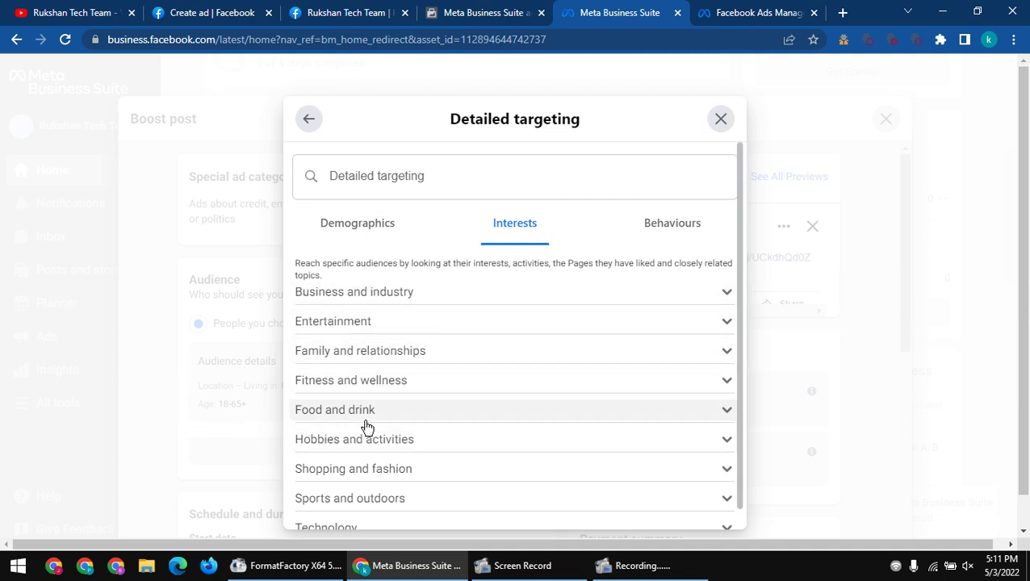
scroll(375, 461, "down", 1)
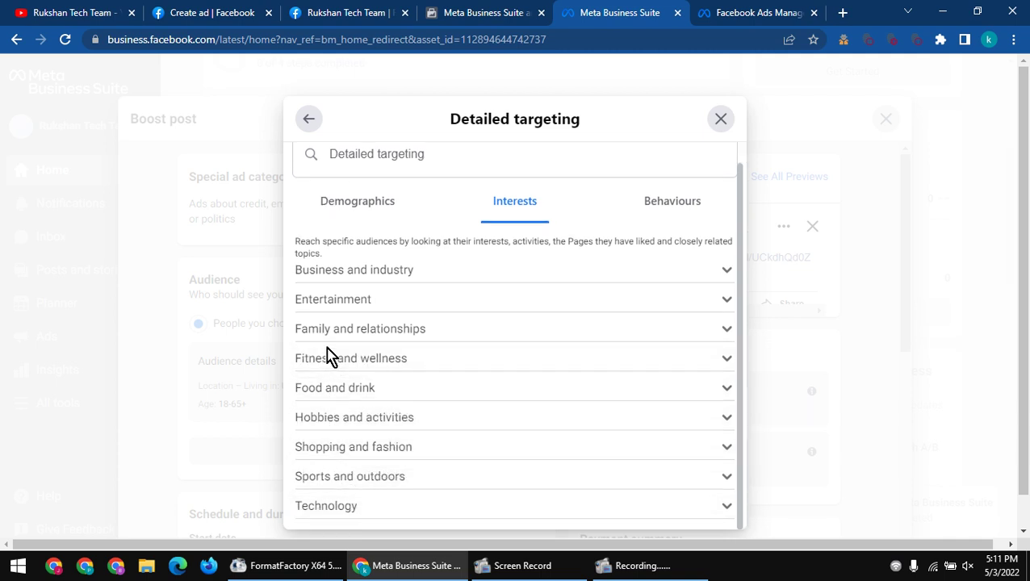
scroll(388, 403, "down", 1)
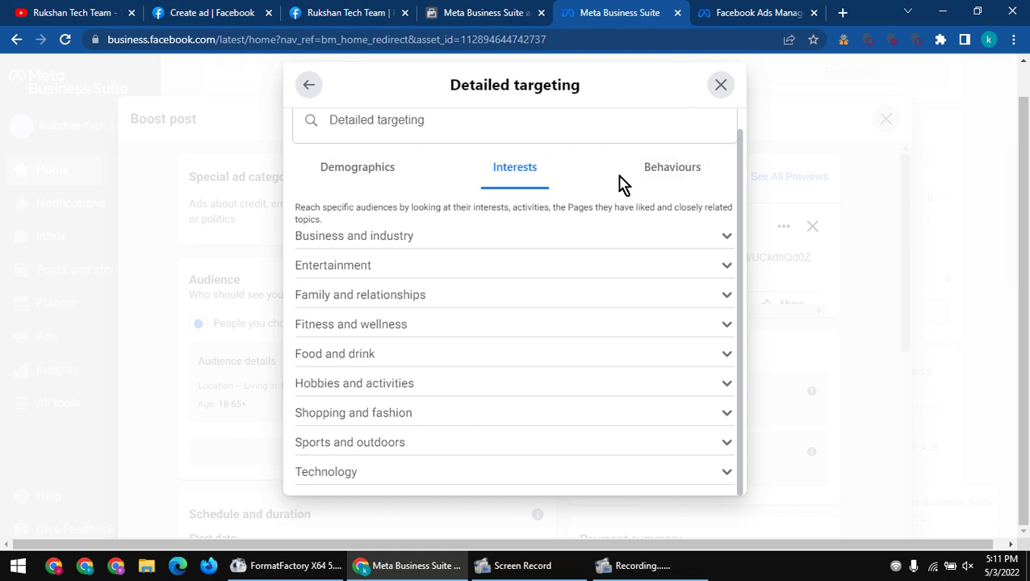
left_click(666, 164)
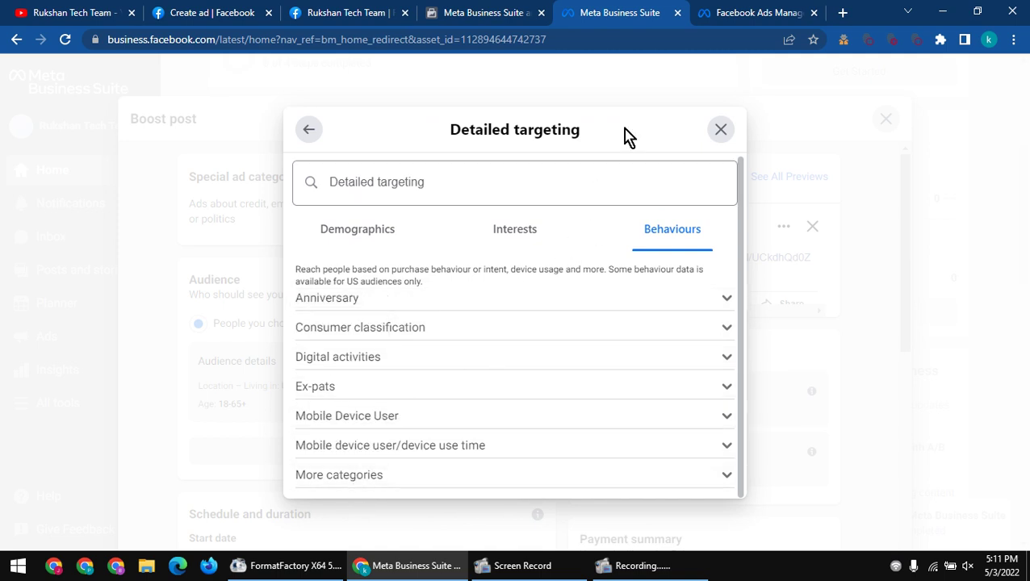
Step: Close Detailed targeting, confirm, and reopen the audience to remove United States
left_click(718, 129)
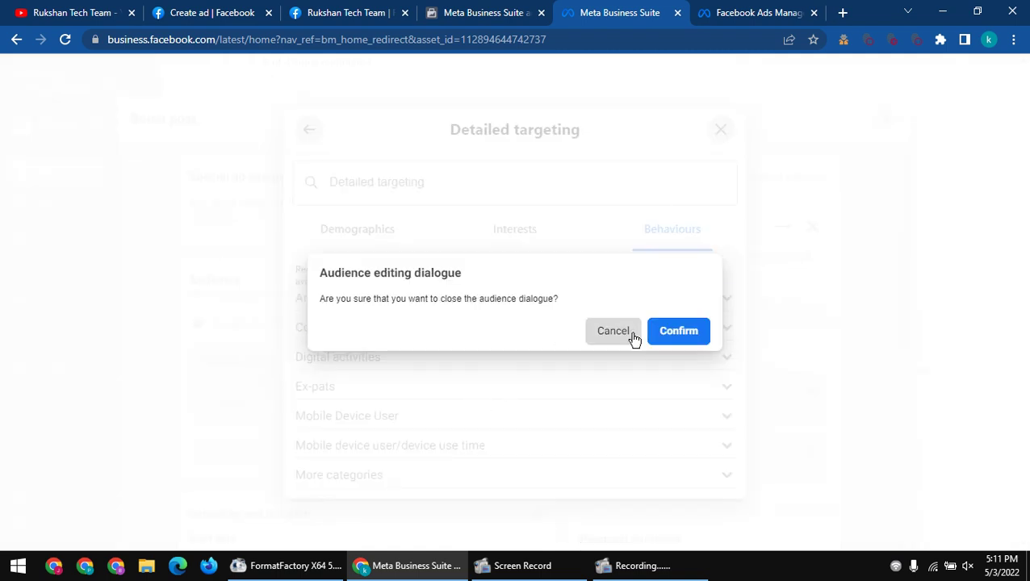
left_click(678, 333)
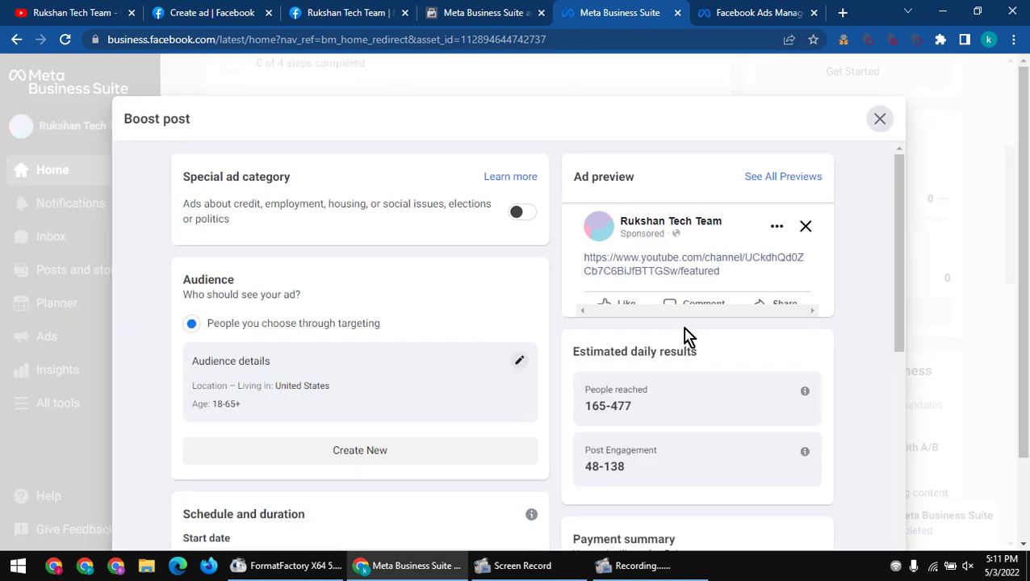
left_click(519, 360)
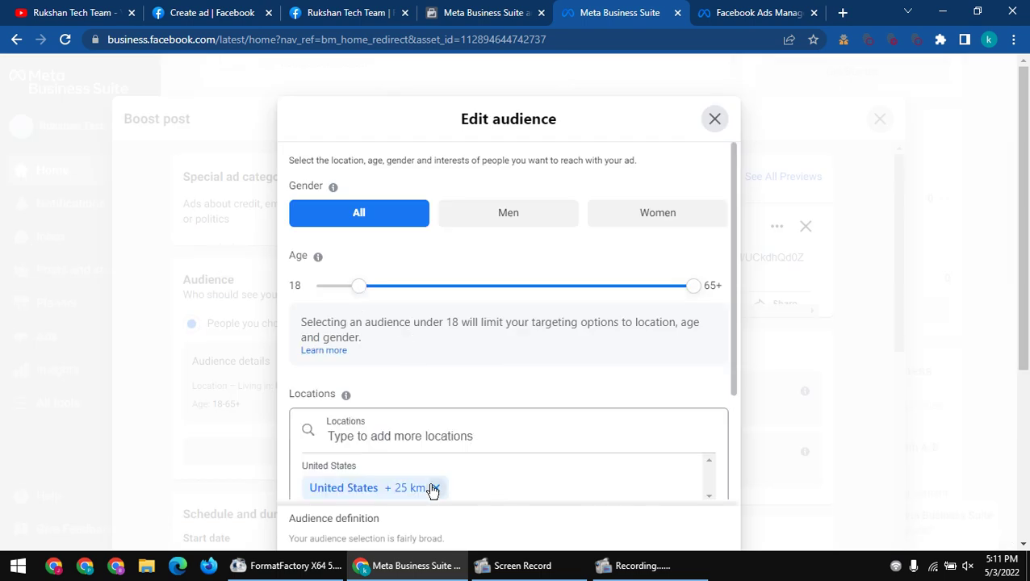
left_click(435, 488)
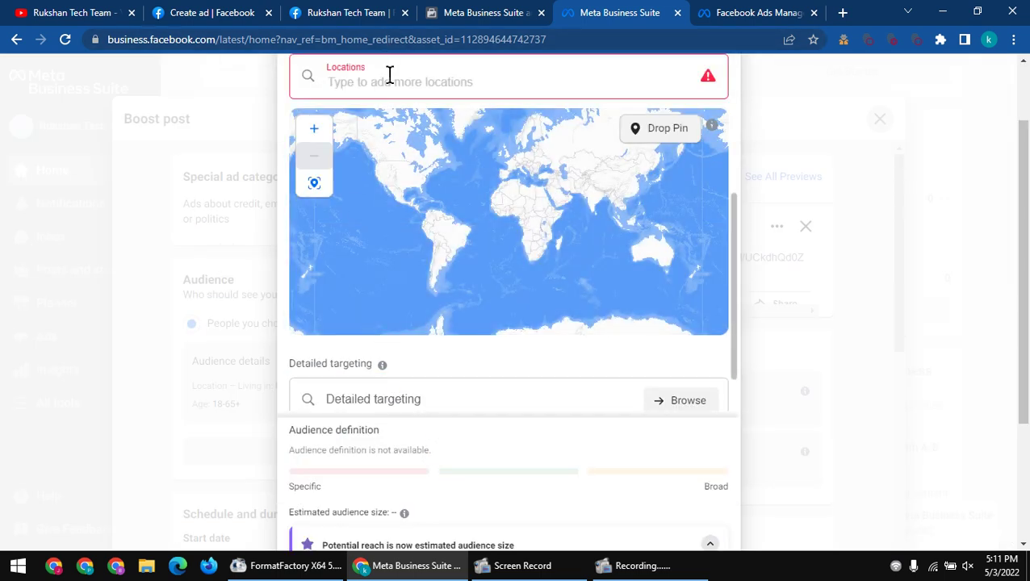
Step: Add Godakawela, Sri Lanka (+40 km) as the location and save the audience
type("ser")
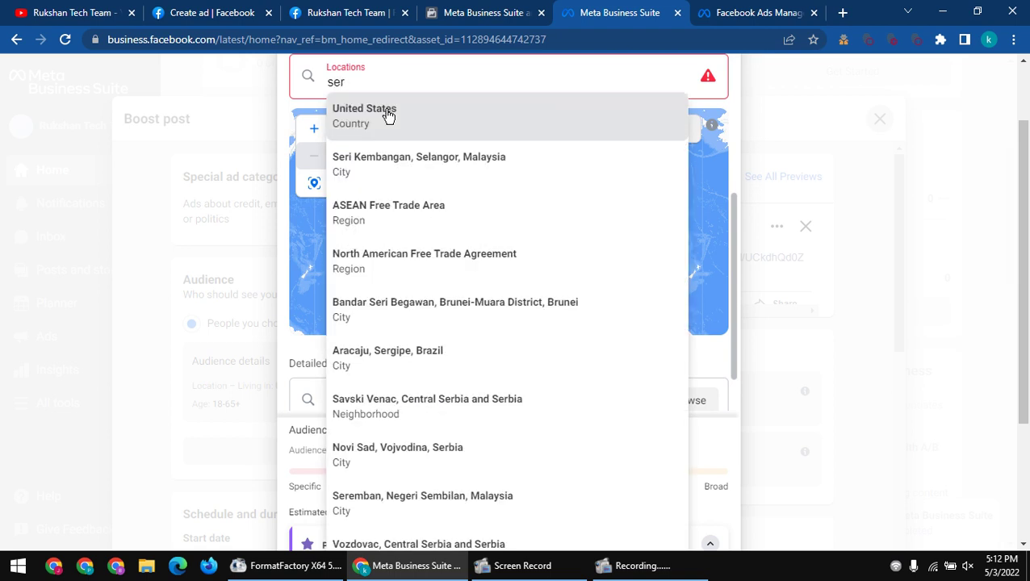
type("godakawela")
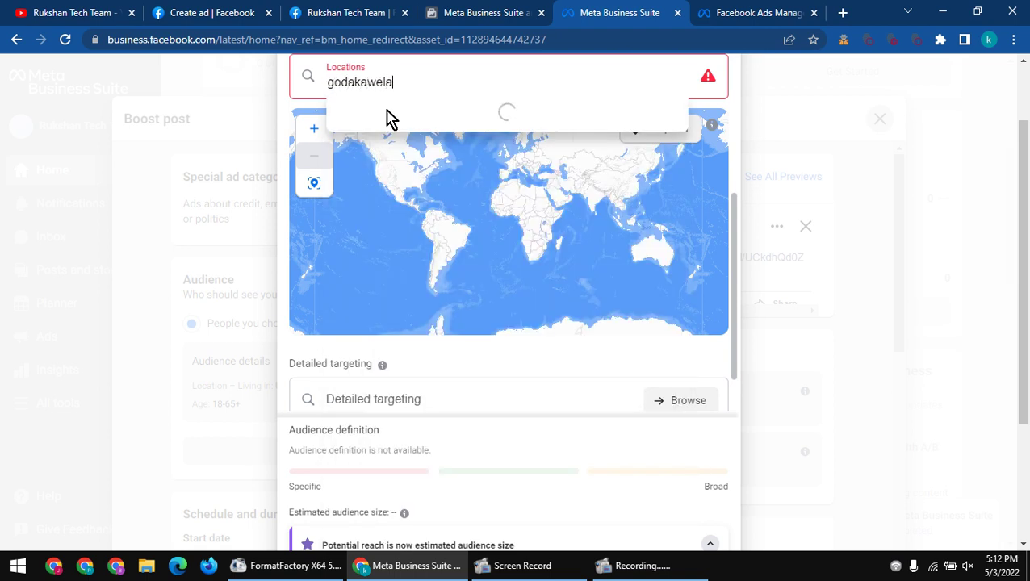
left_click(379, 122)
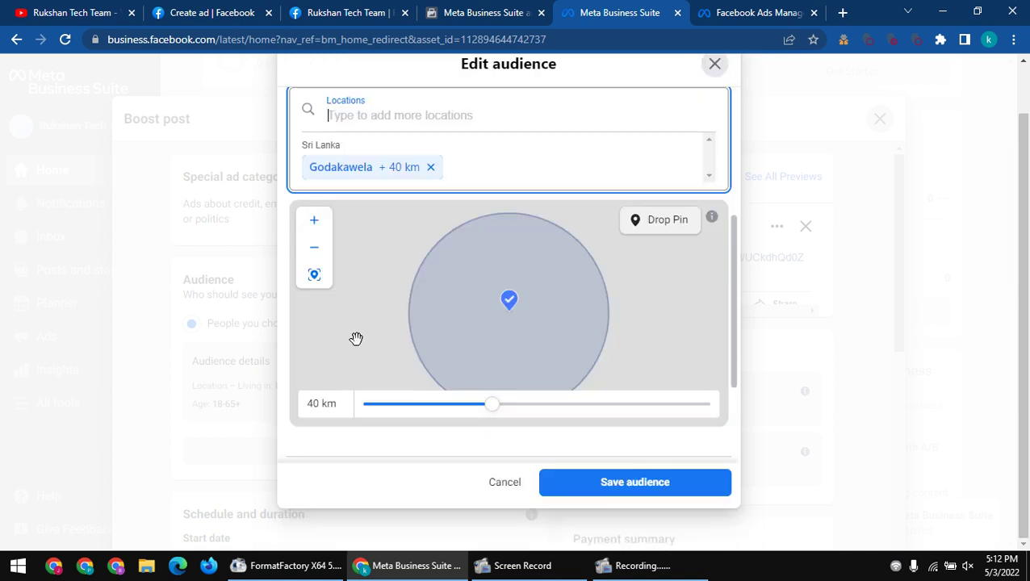
scroll(565, 460, "down", 2)
scroll(637, 485, "down", 1)
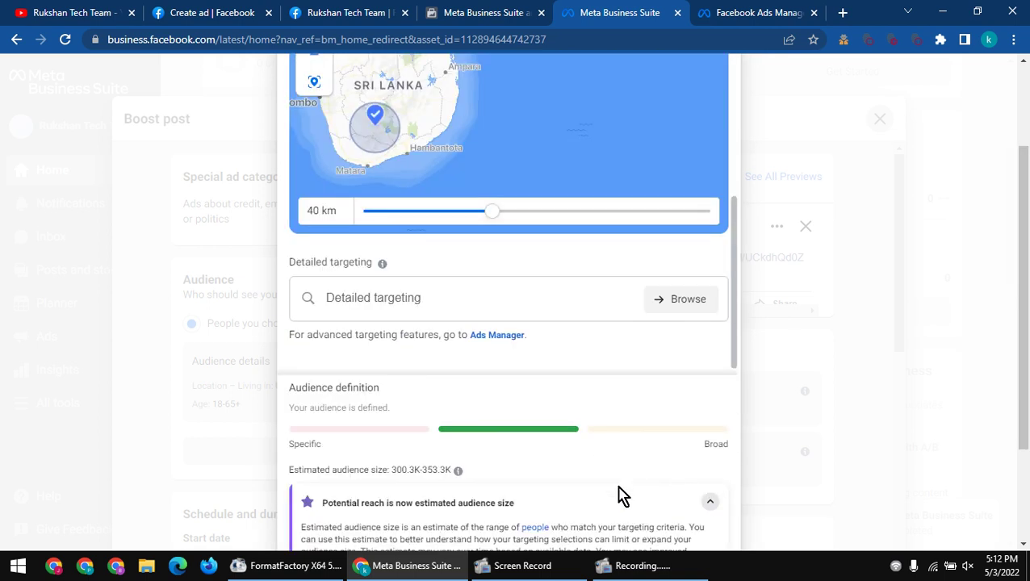
scroll(621, 494, "down", 2)
left_click(637, 484)
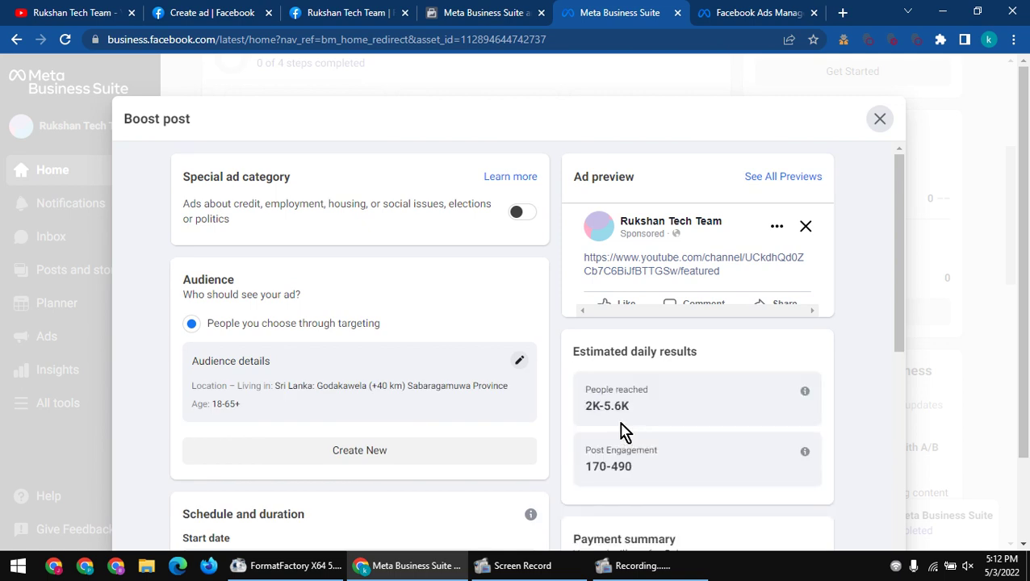
scroll(597, 400, "down", 2)
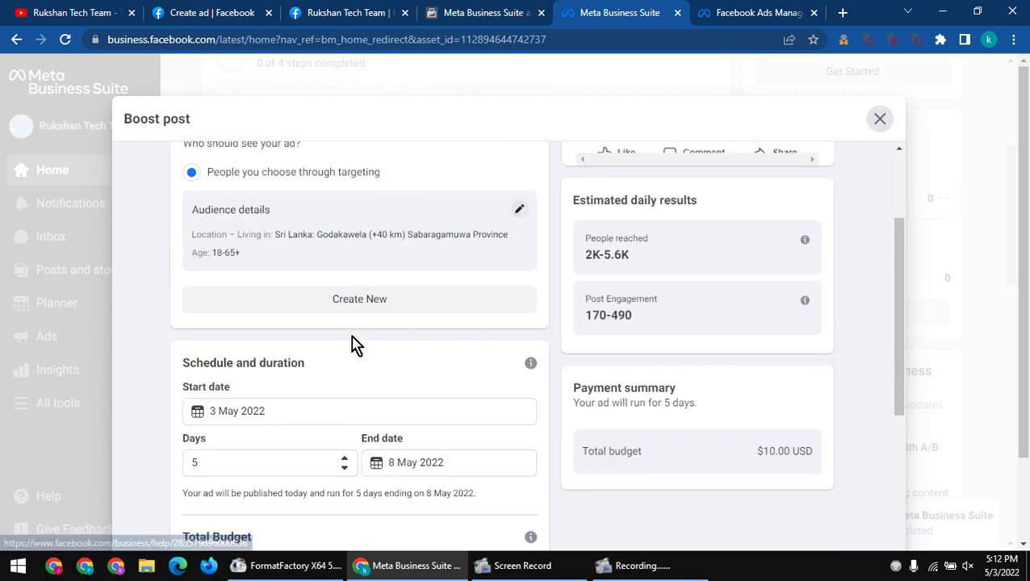
scroll(348, 342, "down", 1)
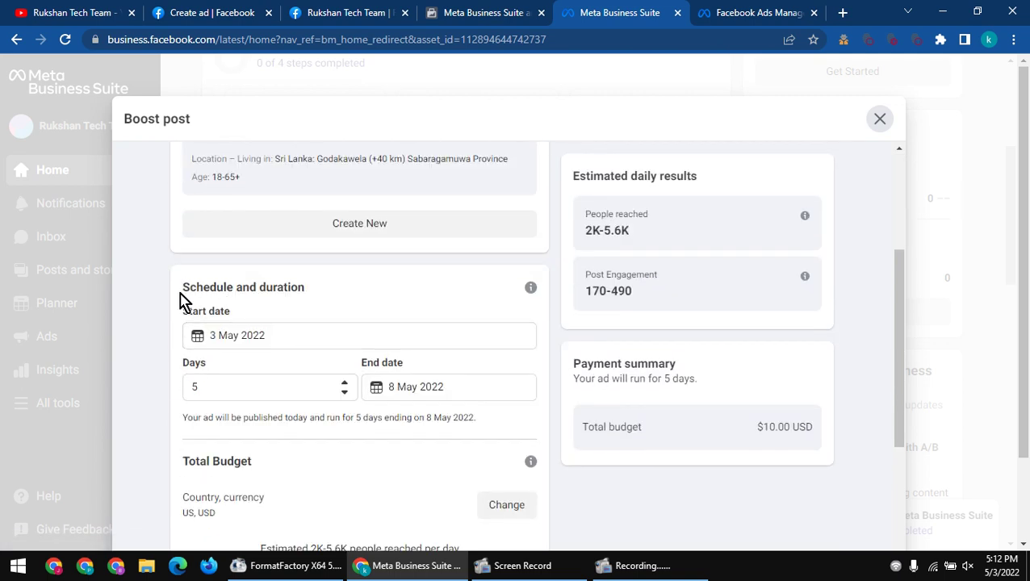
left_click_drag(182, 300, 334, 291)
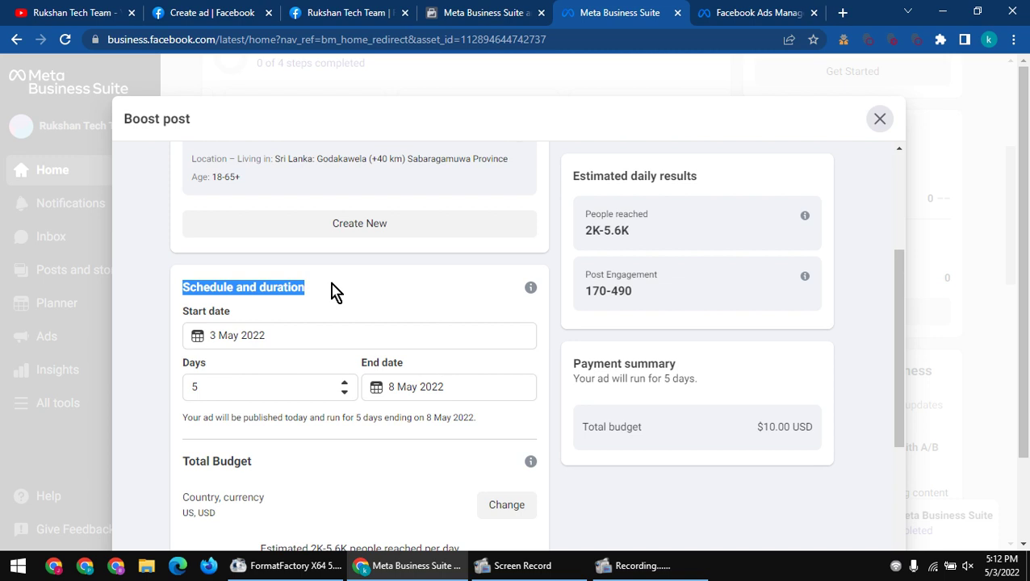
left_click(339, 298)
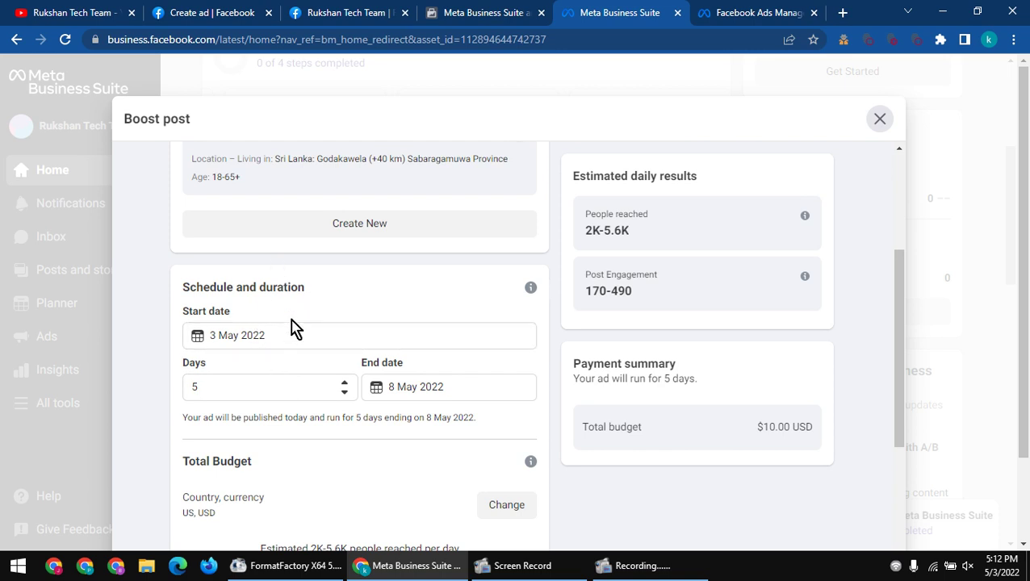
scroll(289, 331, "up", 2)
scroll(283, 329, "down", 2)
scroll(280, 319, "down", 4)
scroll(287, 376, "down", 1)
scroll(292, 367, "up", 3)
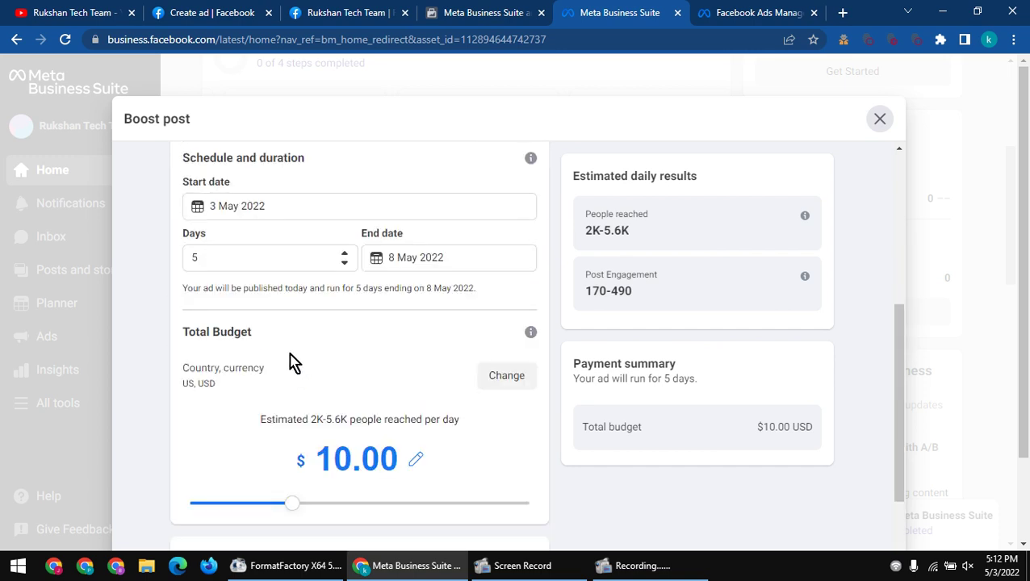
left_click(299, 467)
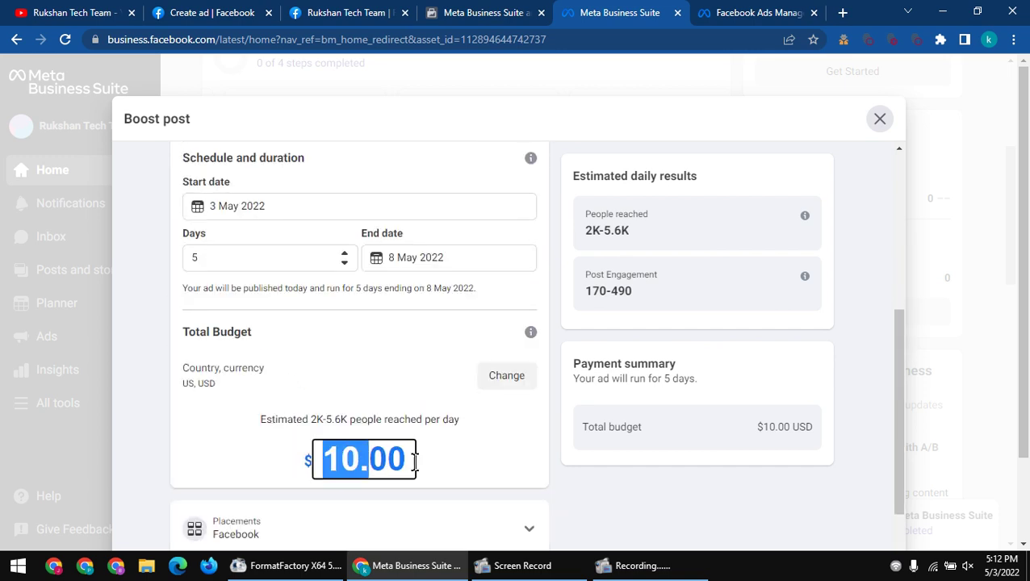
left_click(428, 472)
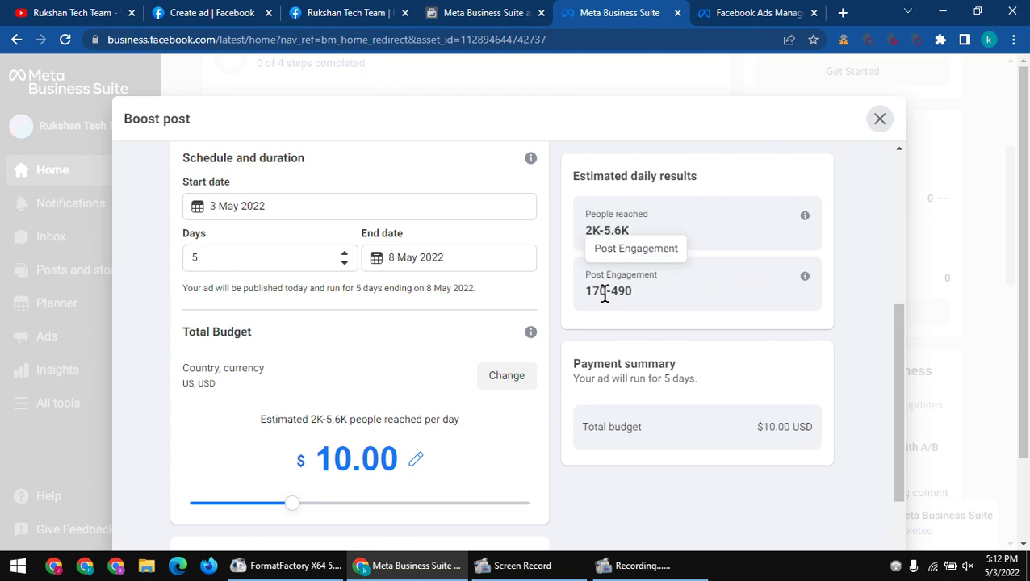
scroll(597, 293, "up", 1)
scroll(606, 253, "up", 4)
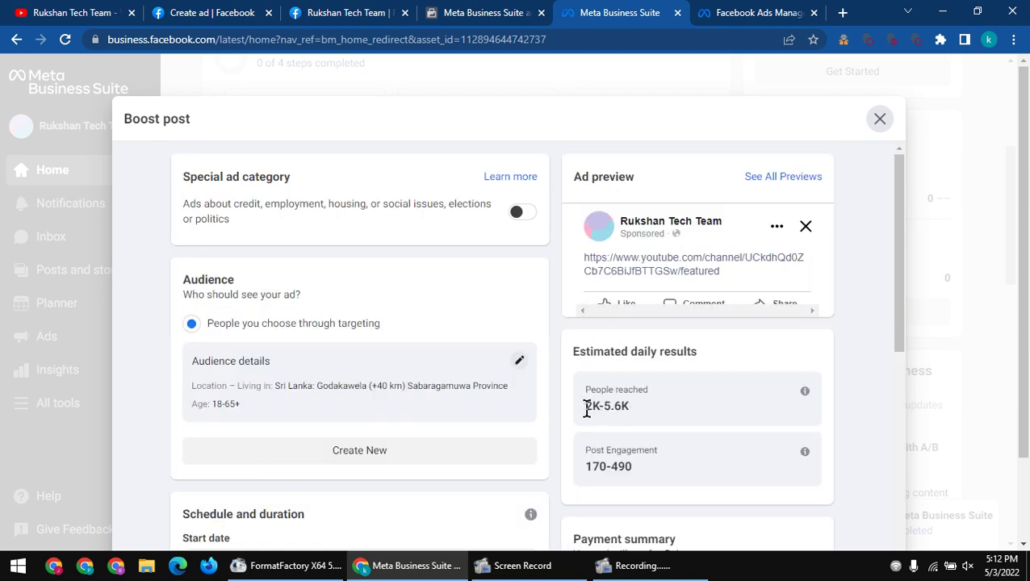
left_click_drag(643, 390, 649, 423)
scroll(655, 404, "down", 3)
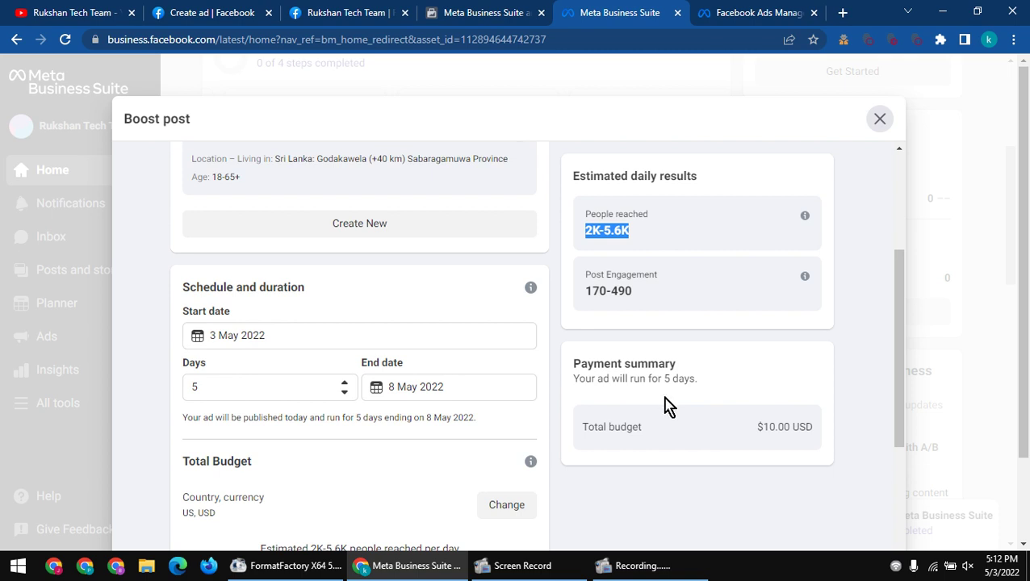
left_click_drag(570, 376, 693, 379)
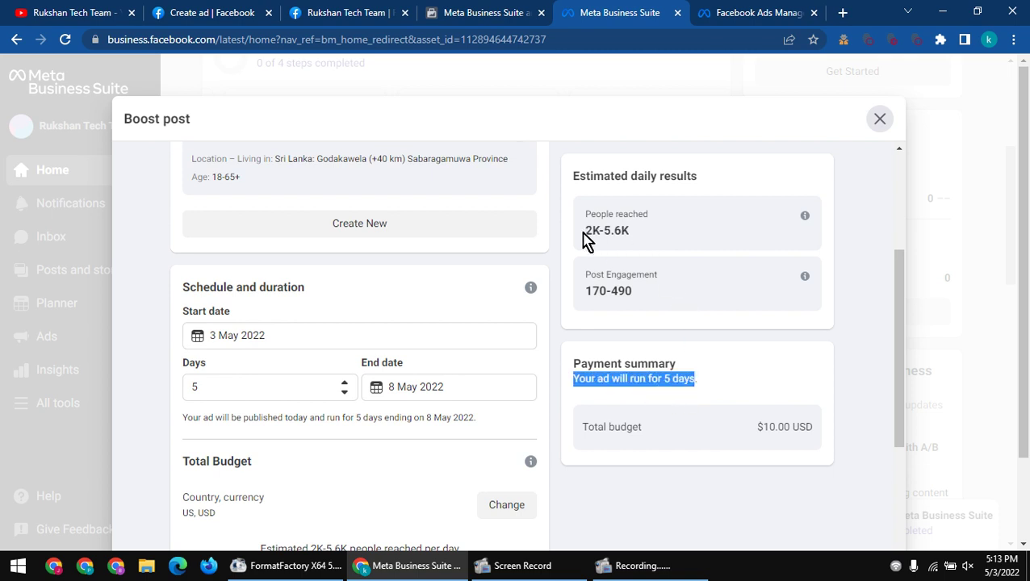
left_click_drag(582, 231, 595, 229)
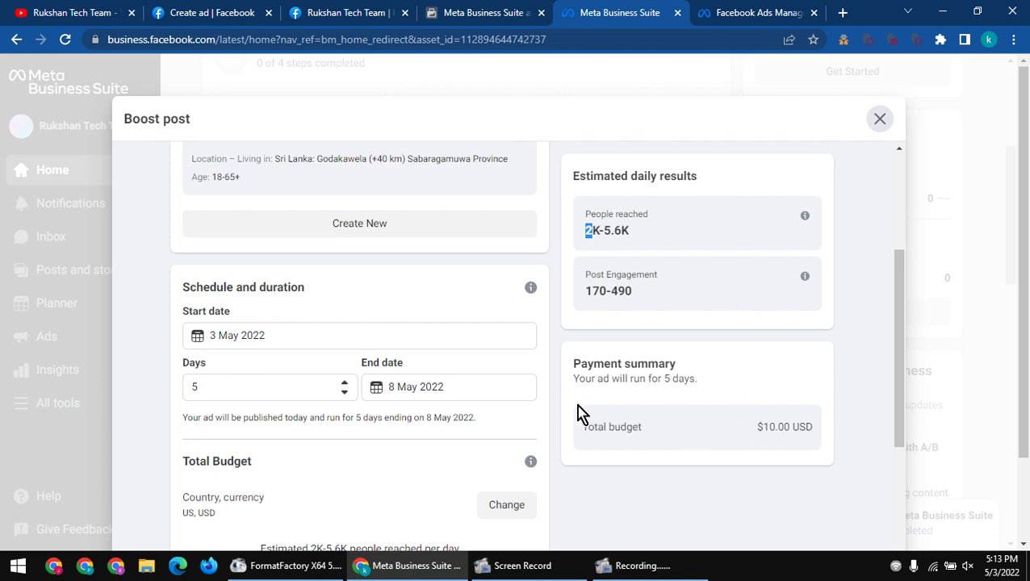
scroll(678, 480, "down", 3)
scroll(678, 481, "up", 3)
Step: Raise the total budget slider to $25.00, then to $30.00 USD
scroll(113, 339, "down", 3)
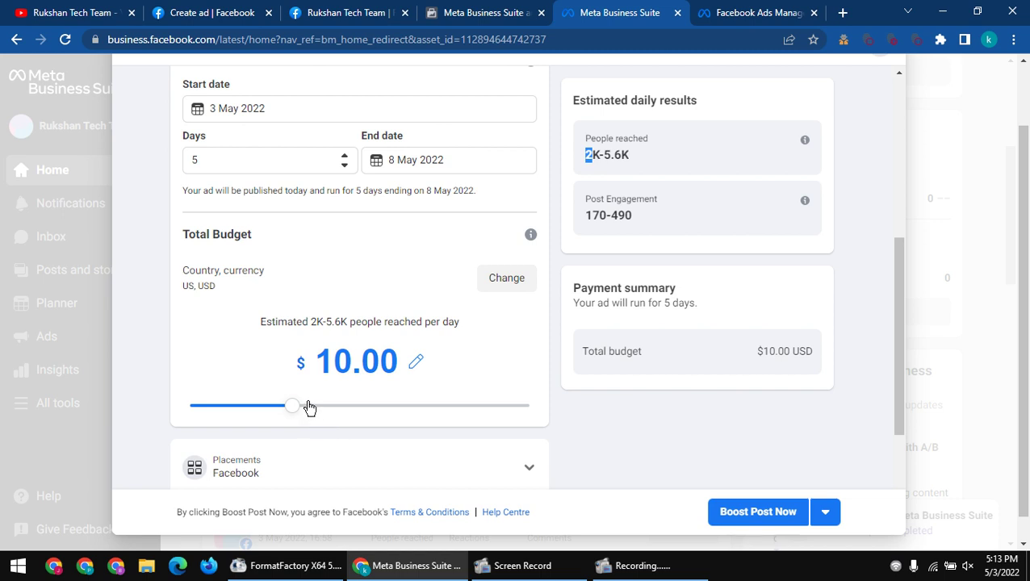
left_click_drag(309, 406, 355, 408)
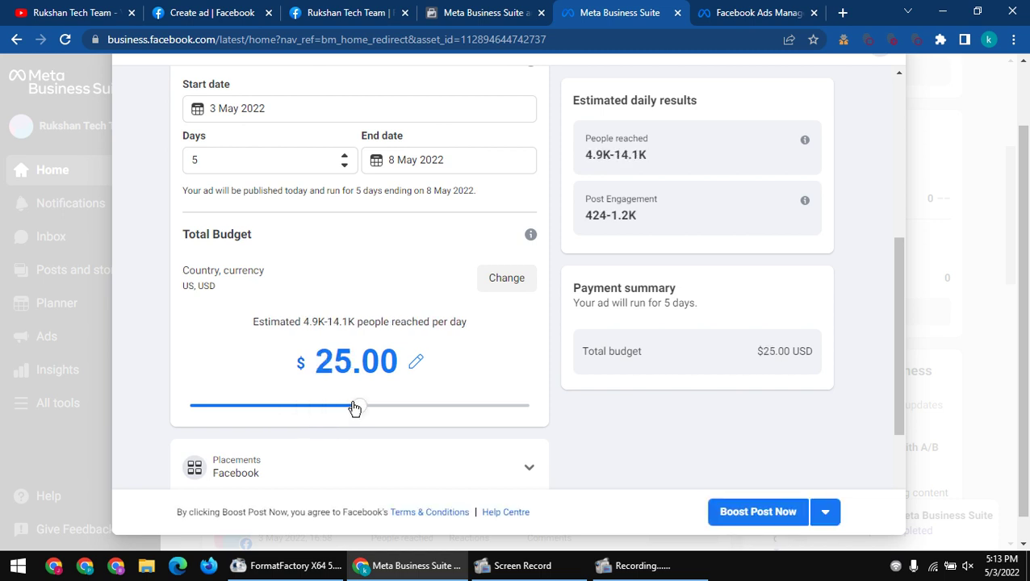
left_click(362, 361)
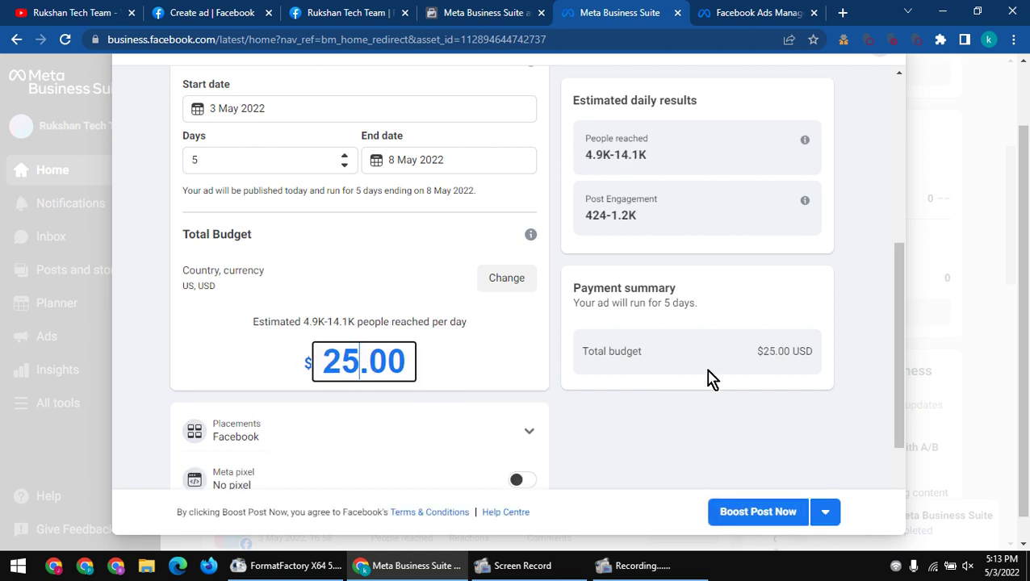
left_click(763, 428)
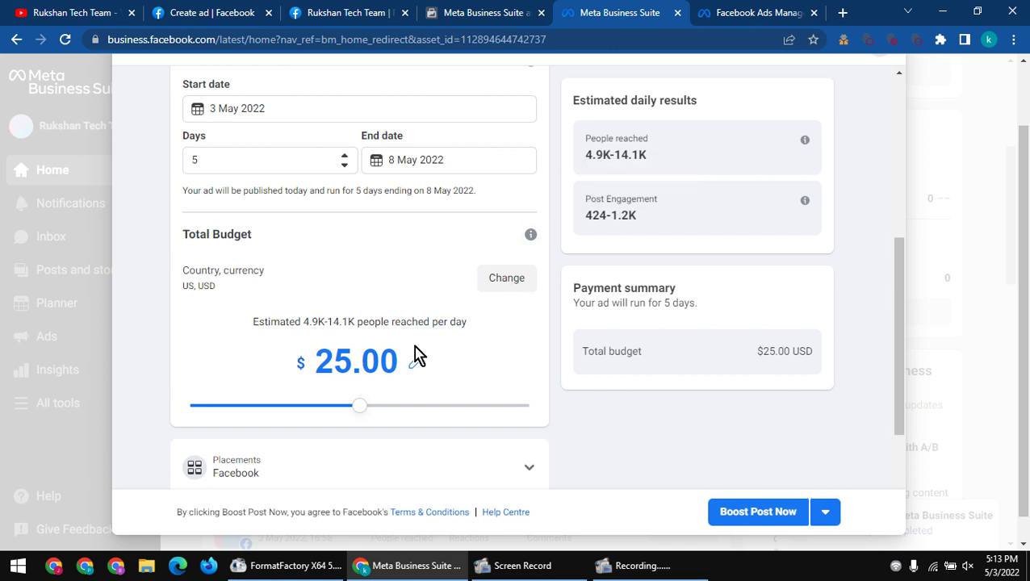
left_click_drag(366, 410, 373, 410)
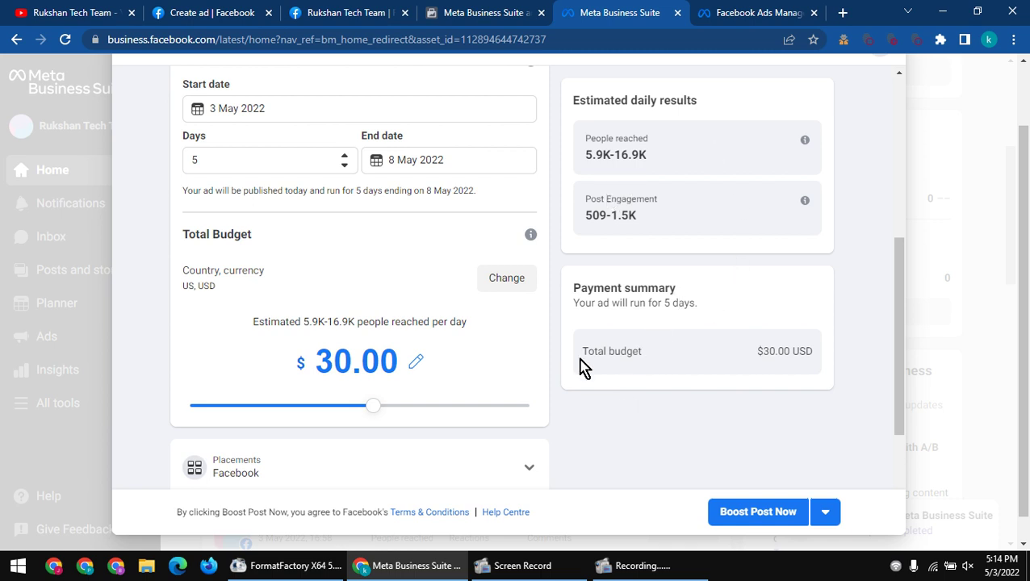
Step: Expand Placements, showing Facebook only, and switch the Meta pixel on
scroll(580, 367, "down", 2)
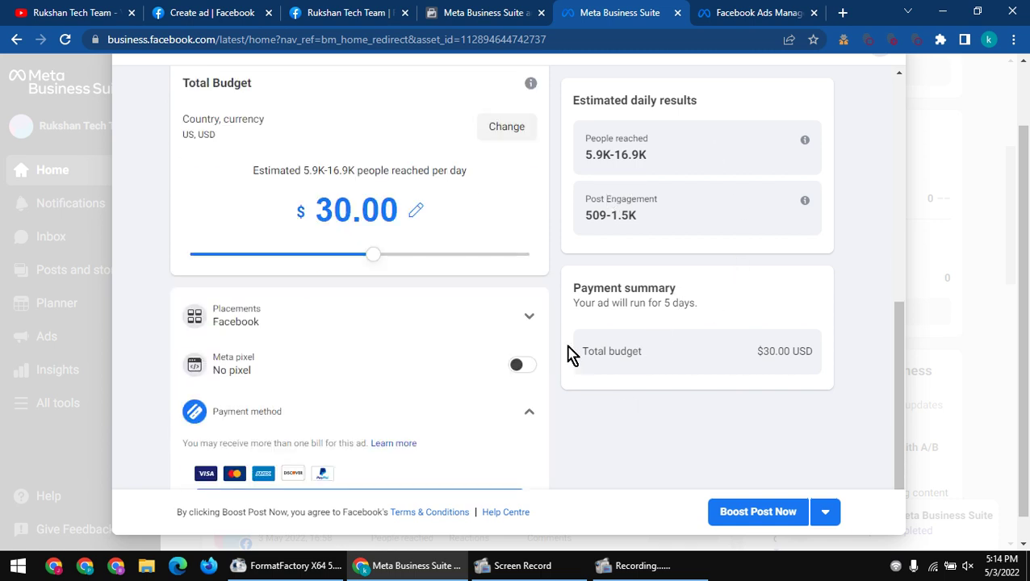
left_click(284, 324)
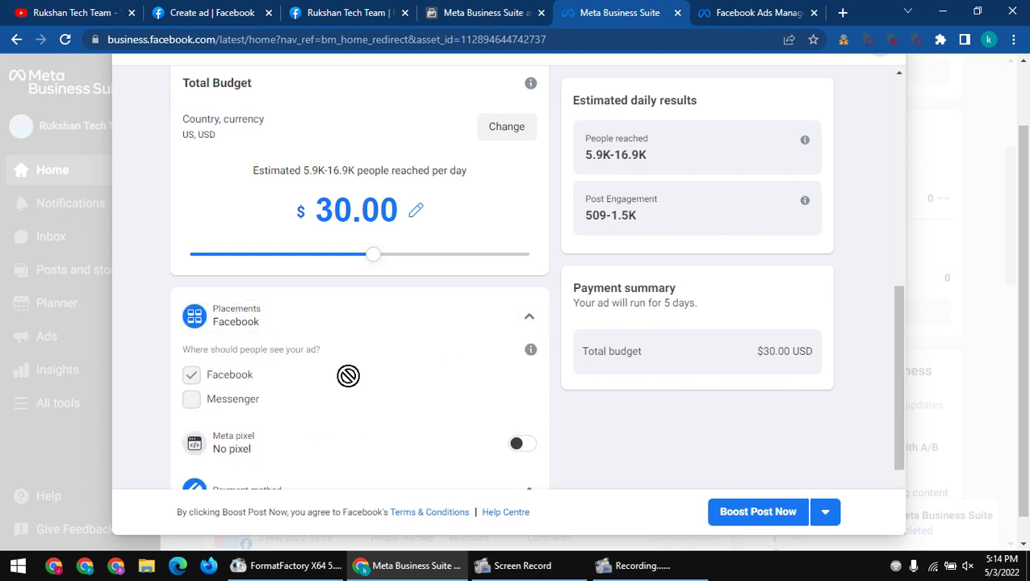
scroll(490, 373, "down", 1)
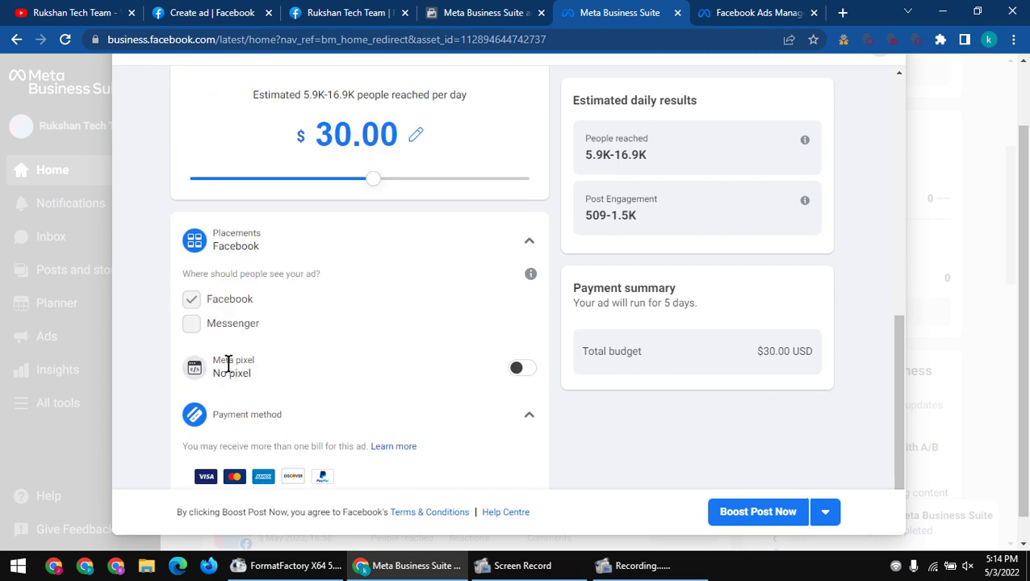
left_click(517, 370)
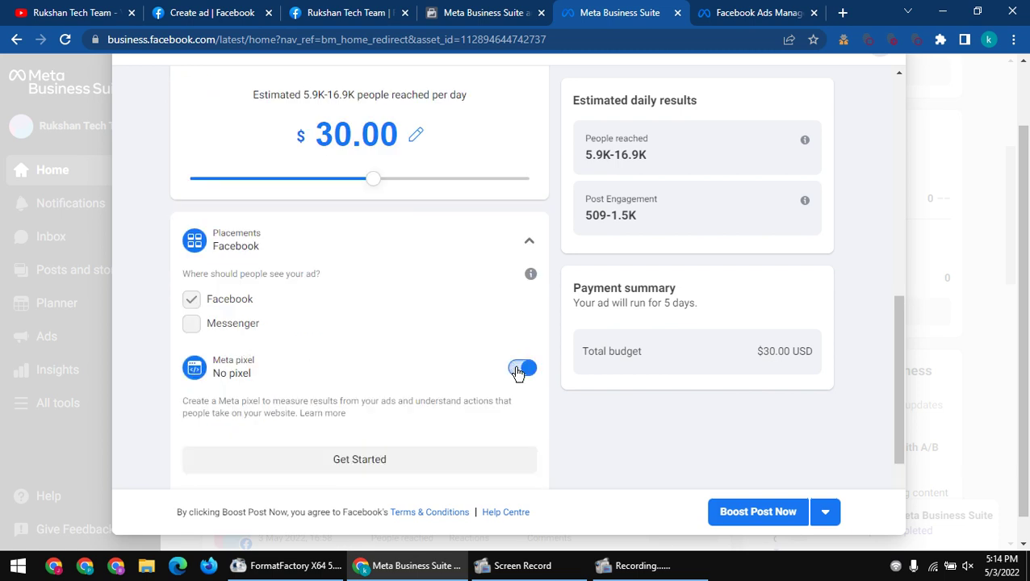
scroll(421, 423, "down", 2)
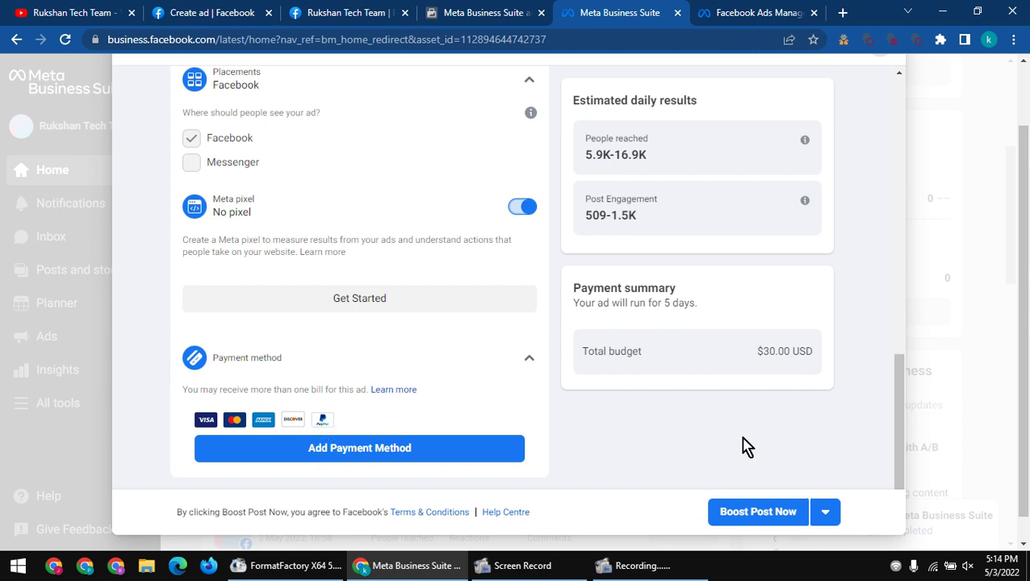
scroll(743, 443, "up", 6)
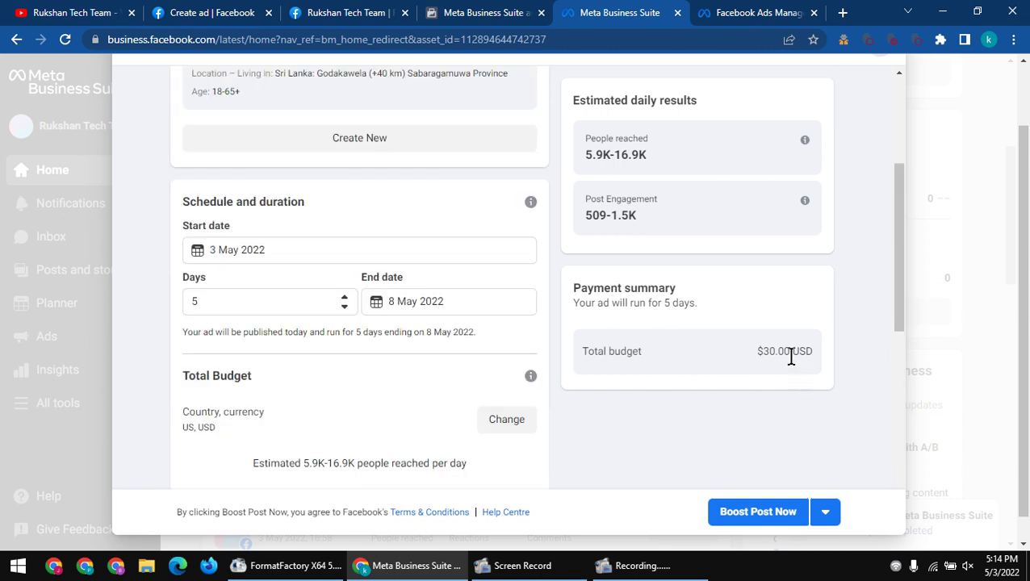
Step: Search Google for the $30.00 USD to LKR conversion
triple_click(788, 353)
right_click(798, 357)
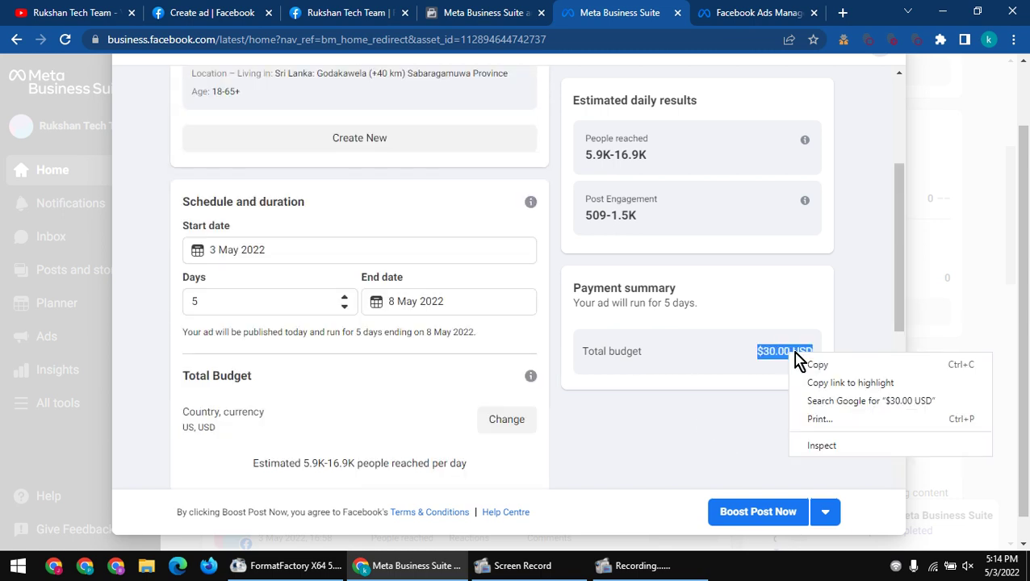
left_click(811, 400)
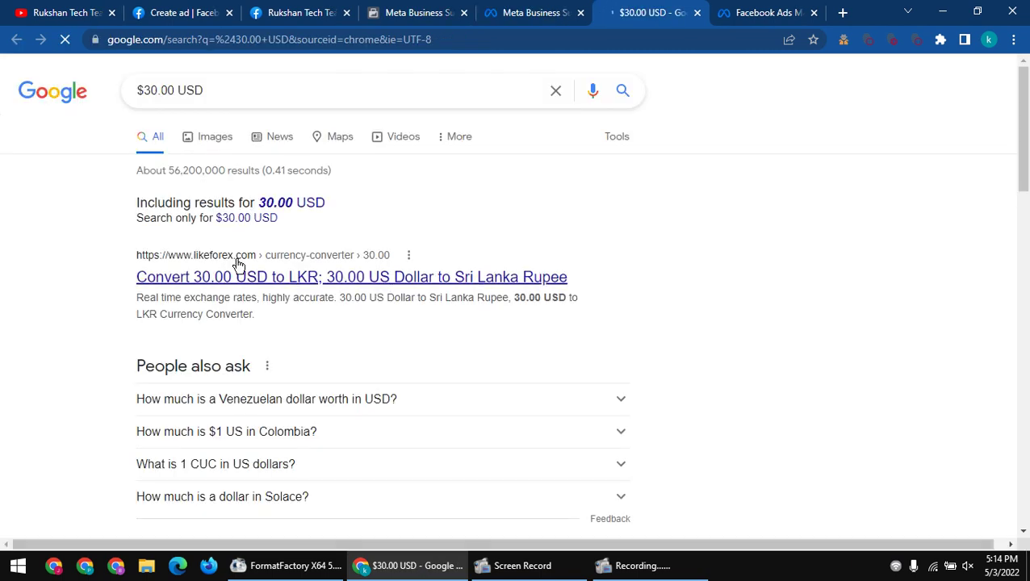
left_click(210, 91)
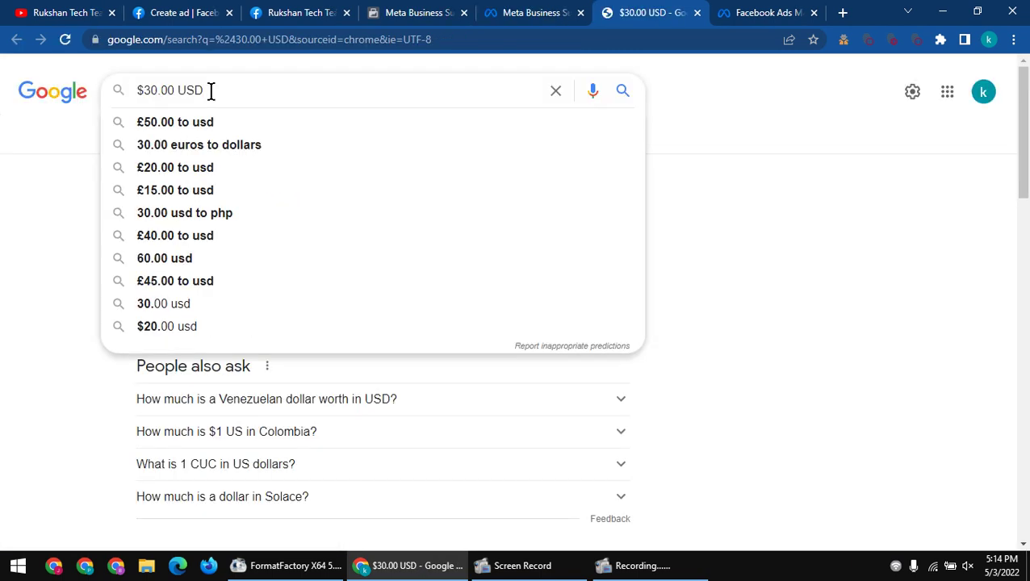
type("to ")
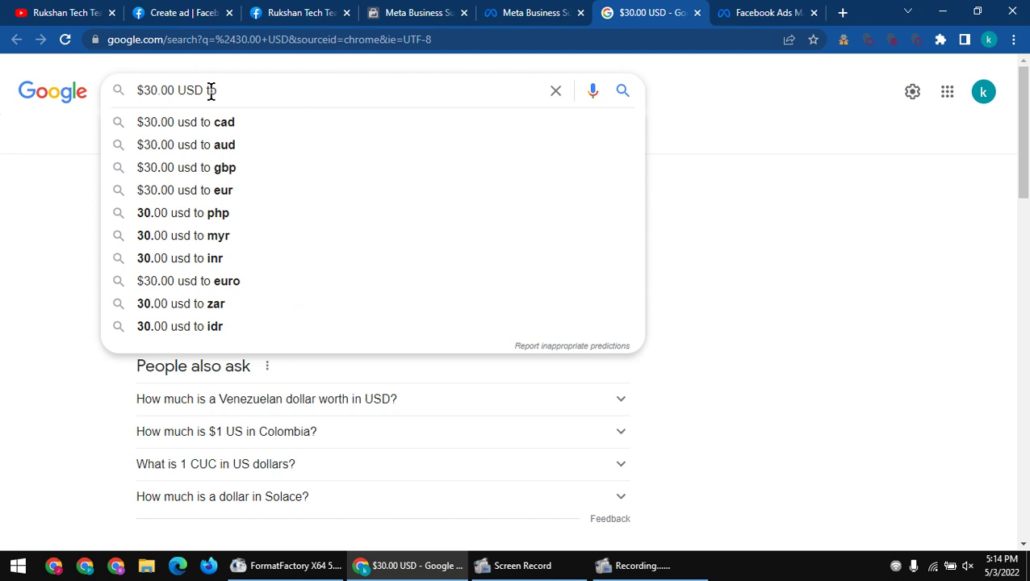
type("lkr")
key("Return")
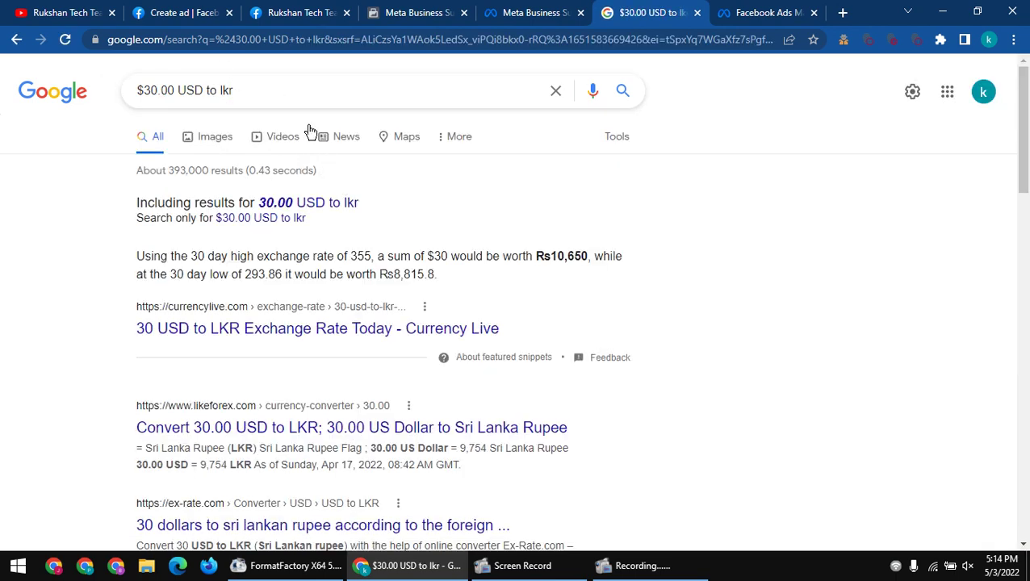
left_click(305, 41)
type("u")
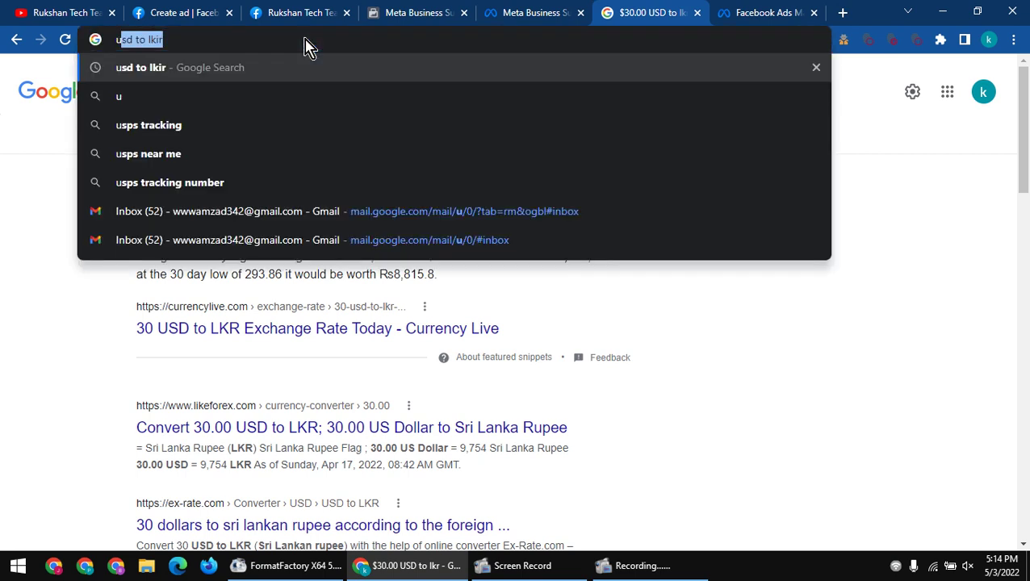
type("sd to lkjr")
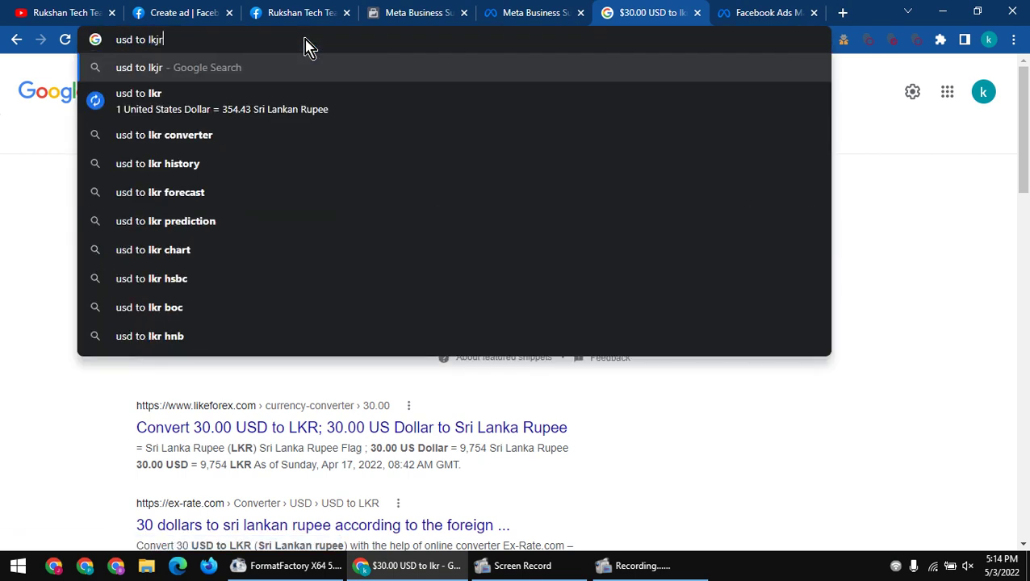
key("Return")
Step: Try amounts 30, 10 and 250 in the USD–LKR converter, clear them, and return to Meta Business Suite
scroll(319, 203, "down", 1)
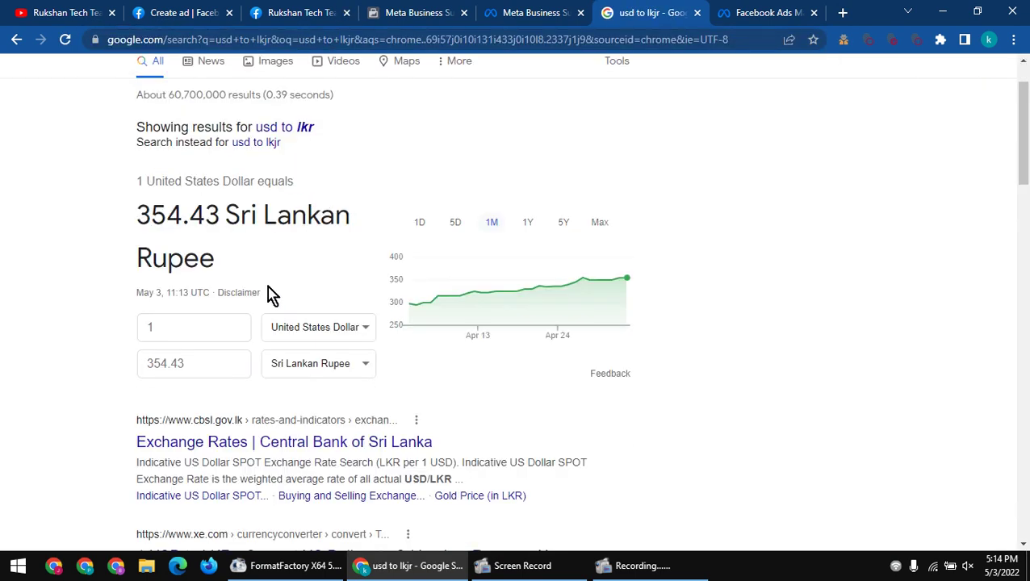
left_click(217, 323)
type("30")
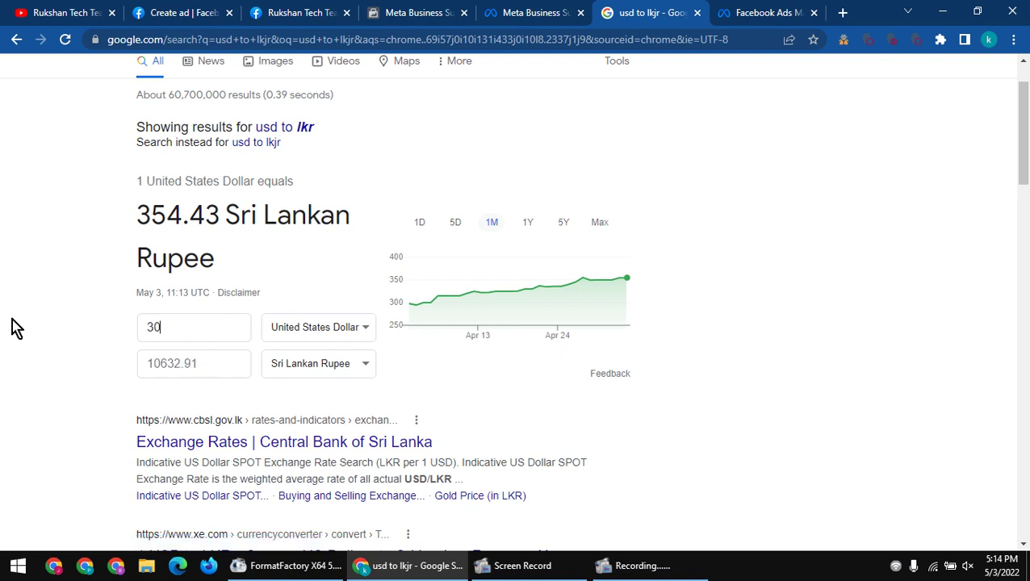
scroll(57, 315, "down", 2)
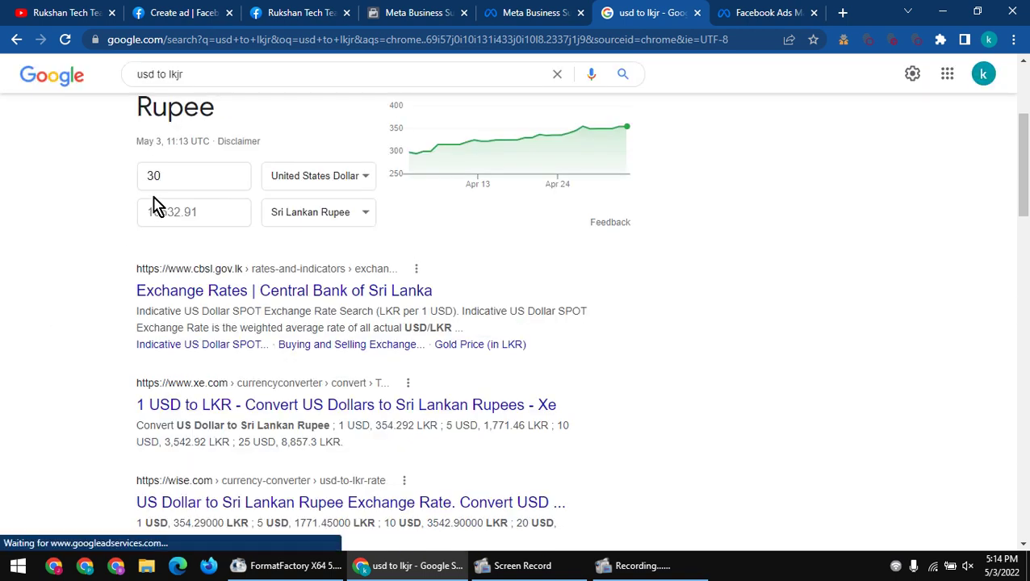
left_click(209, 209)
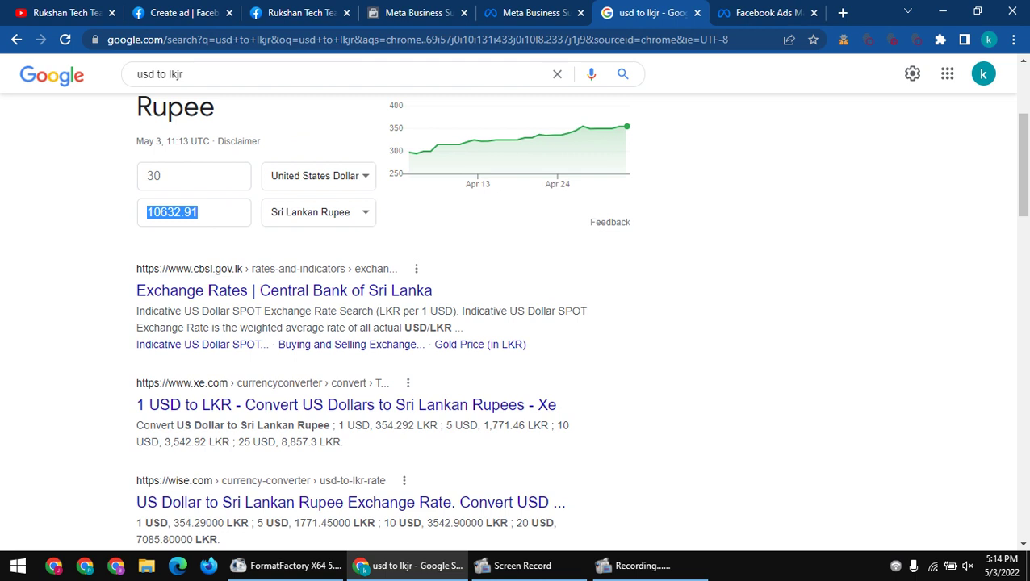
type("100000")
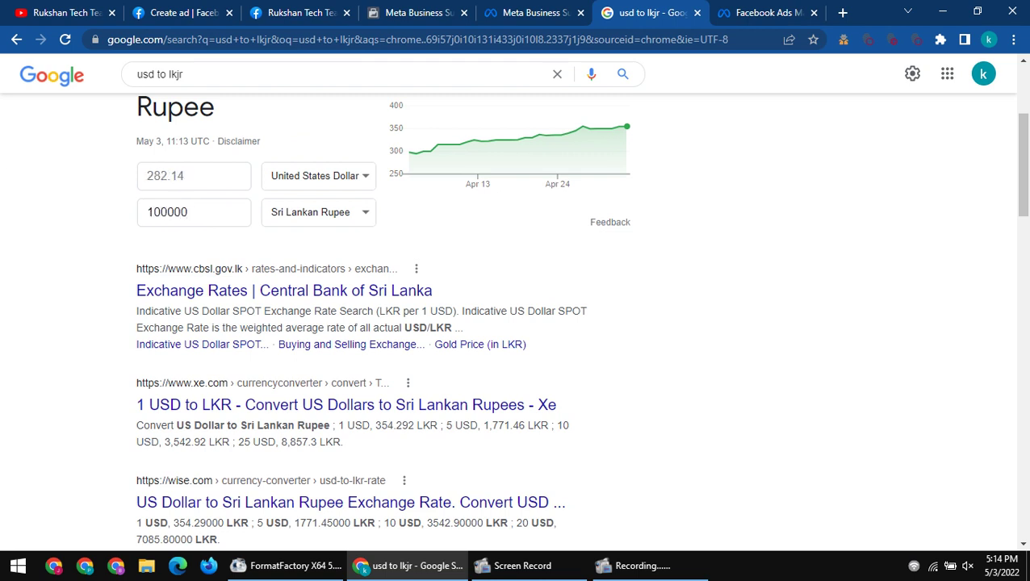
left_click(185, 178)
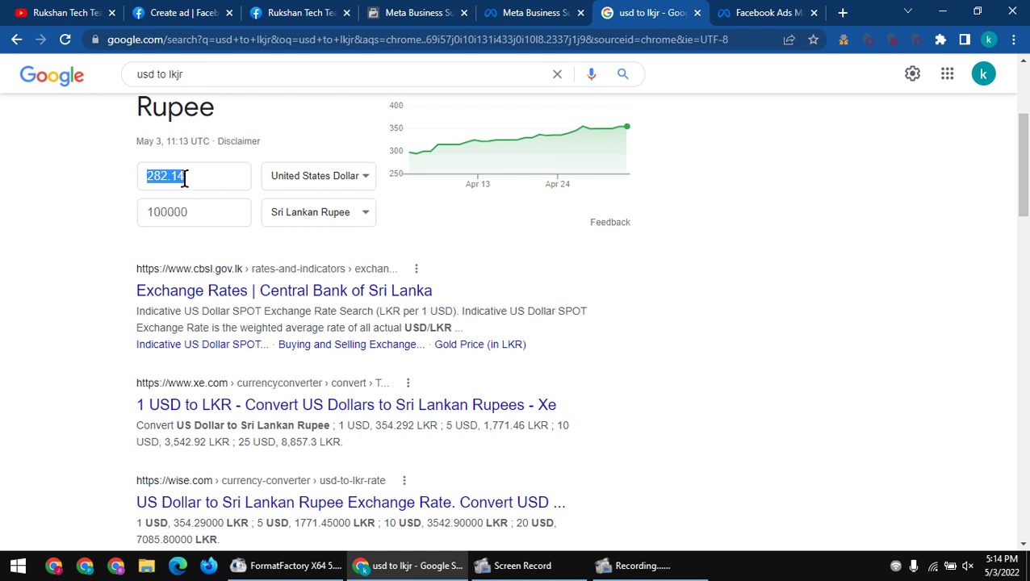
type("250")
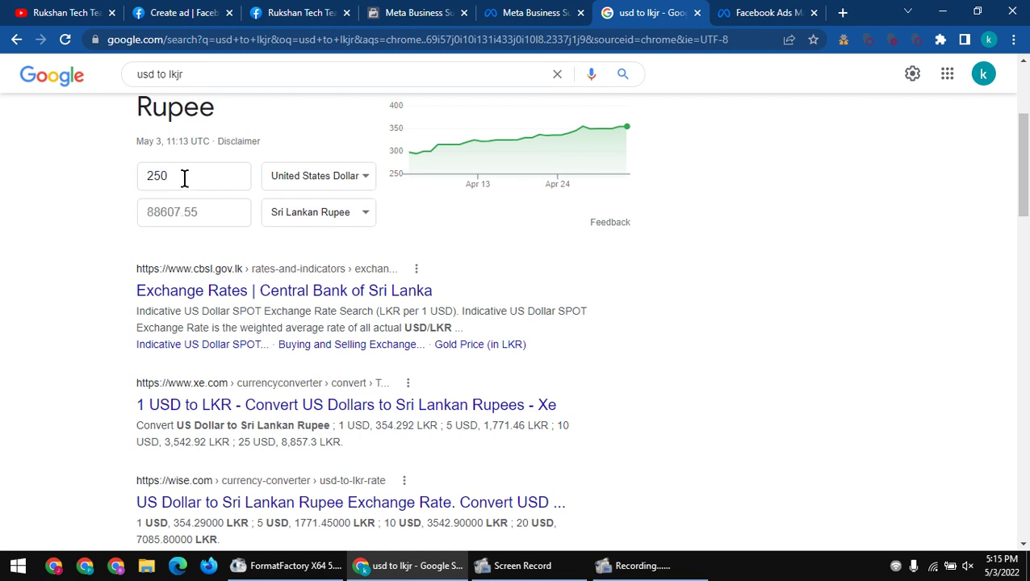
key("ctrl+a")
key("BackSpace")
scroll(185, 178, "up", 3)
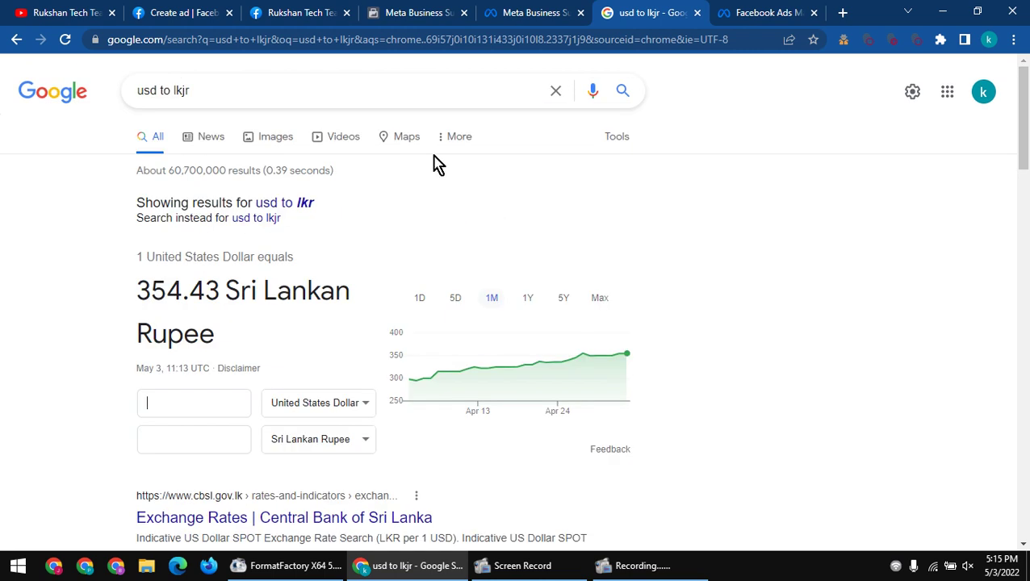
left_click(552, 11)
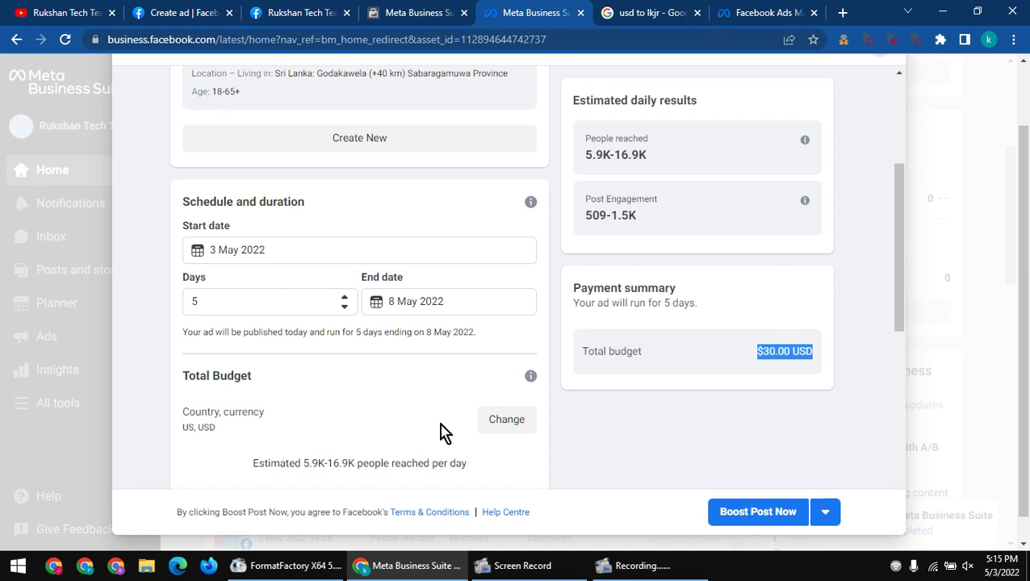
Step: Open the Country, currency settings and expand the Currency list
scroll(436, 416, "down", 2)
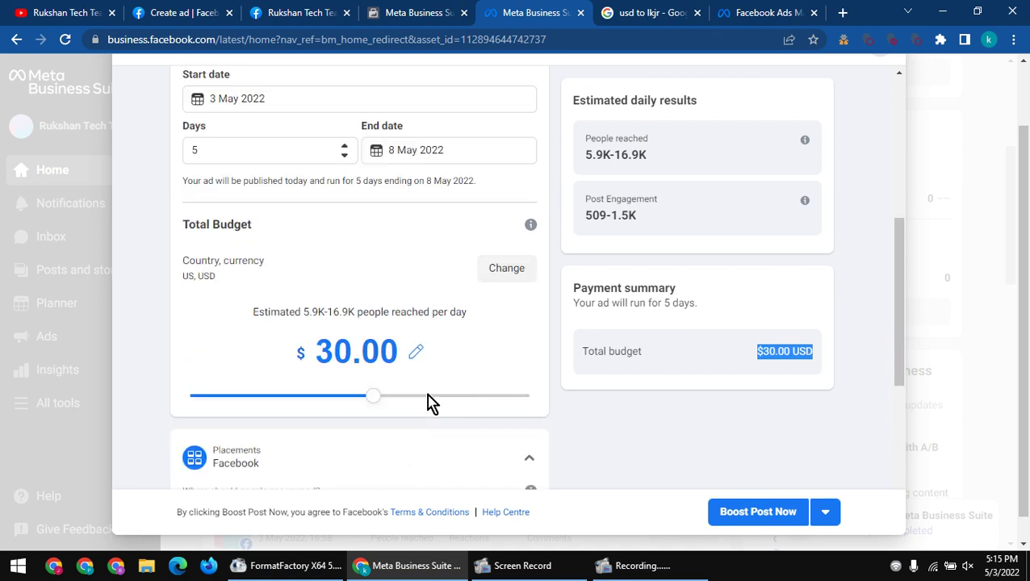
left_click(508, 269)
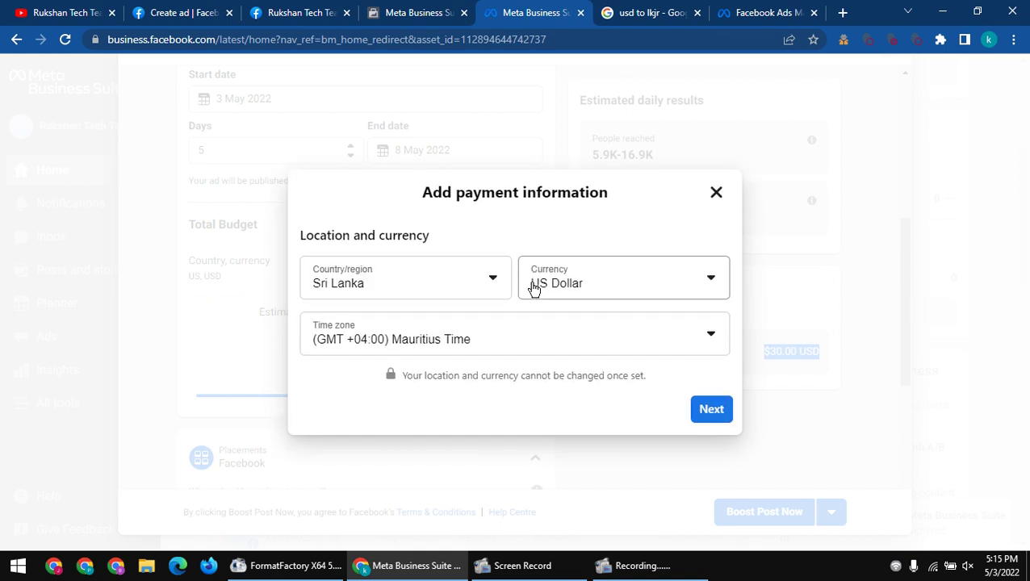
left_click(533, 289)
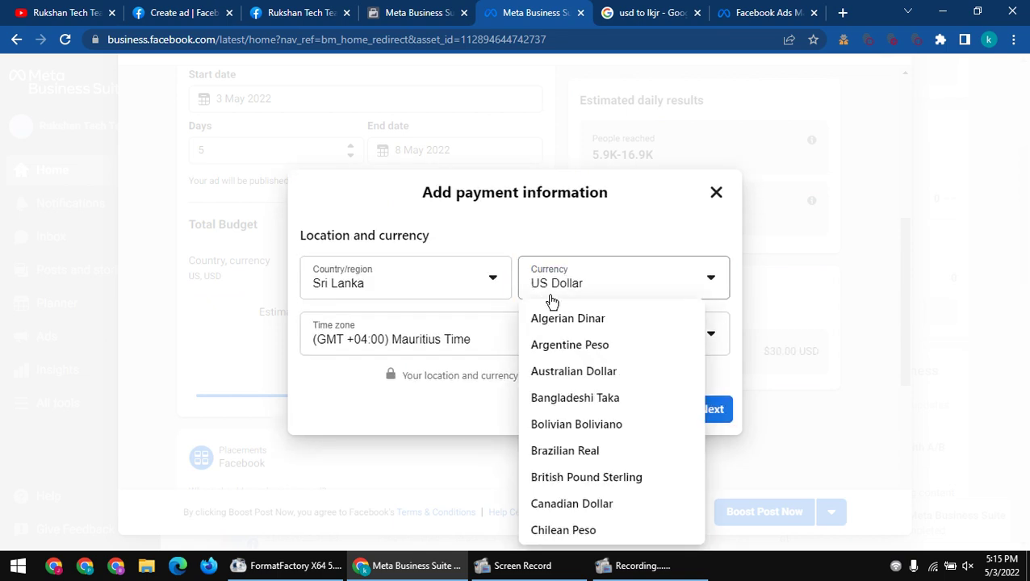
Step: Browse the currencies, keep US Dollar, and confirm LK, USD
scroll(615, 477, "down", 10)
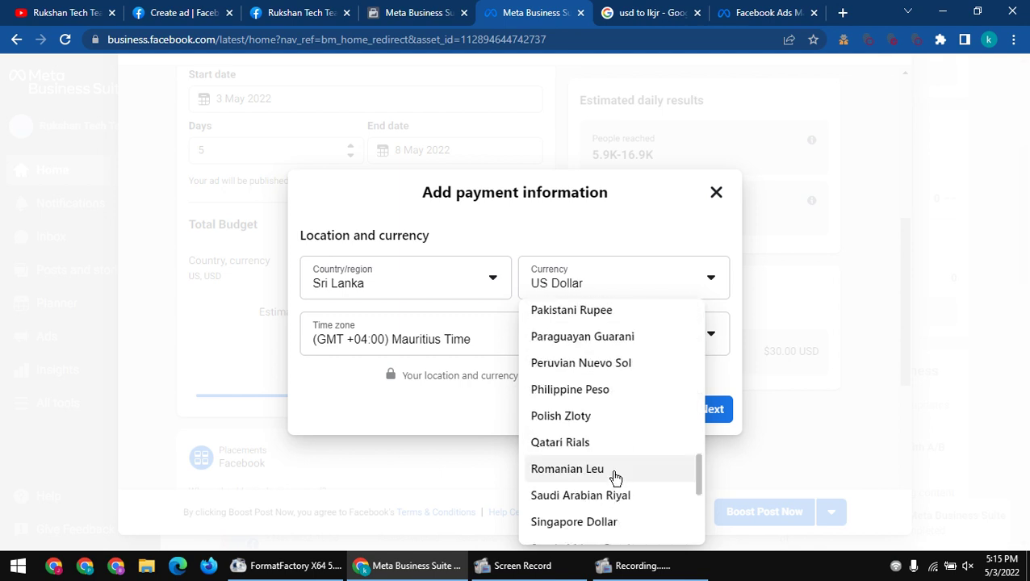
scroll(616, 479, "down", 1)
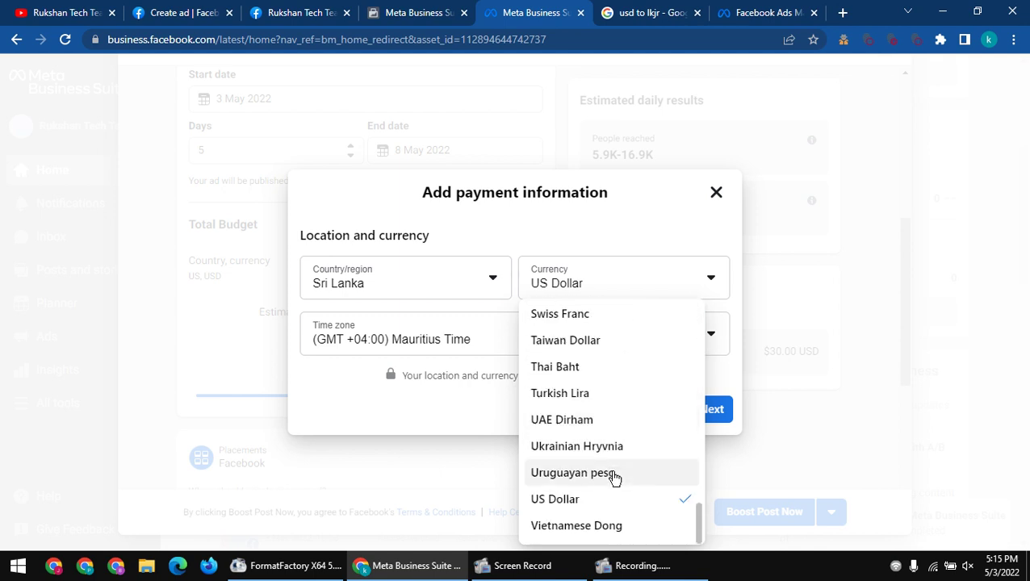
scroll(615, 480, "up", 5)
scroll(616, 478, "down", 2)
scroll(615, 478, "up", 10)
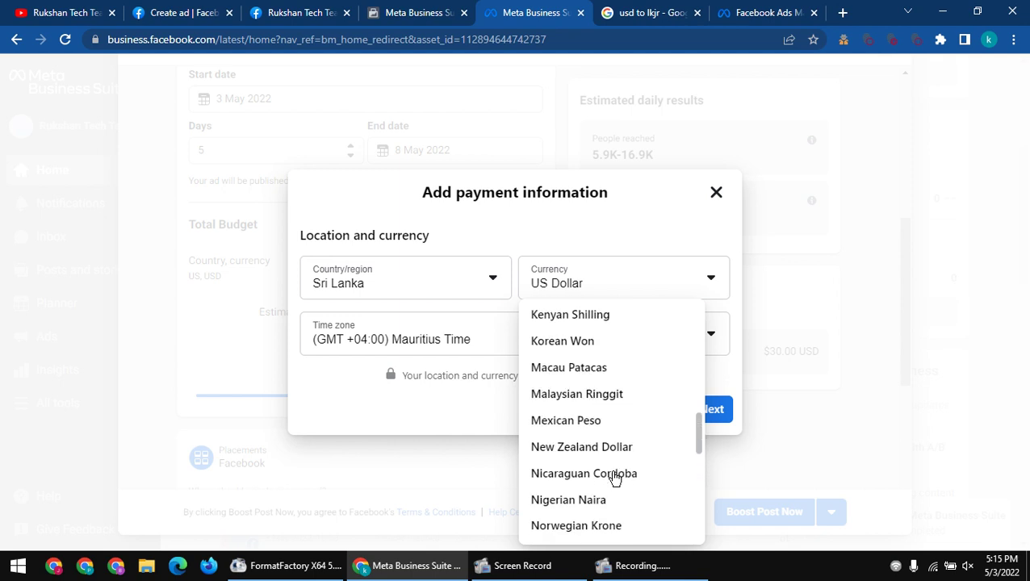
scroll(615, 478, "down", 10)
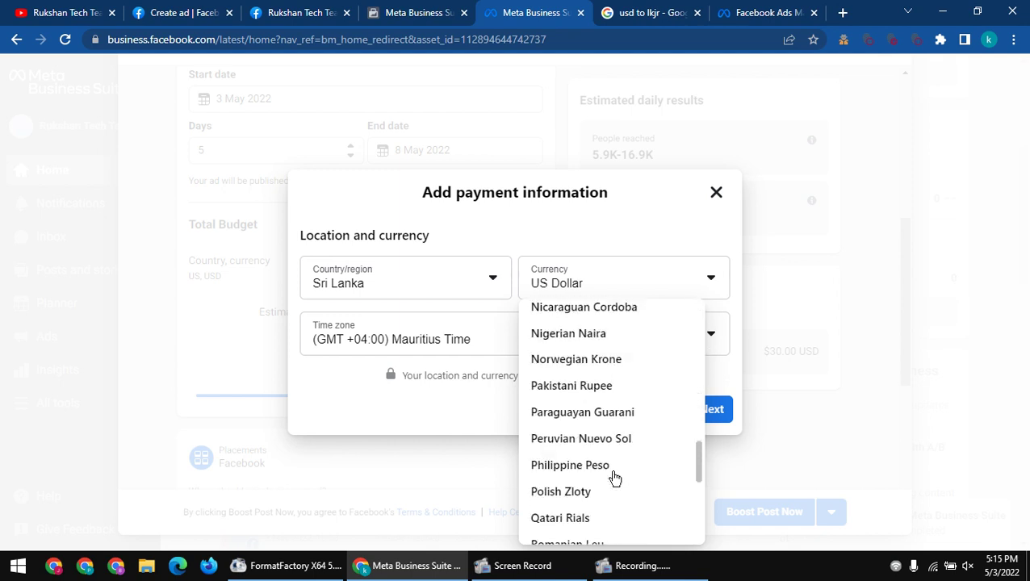
scroll(615, 479, "down", 2)
scroll(615, 478, "up", 5)
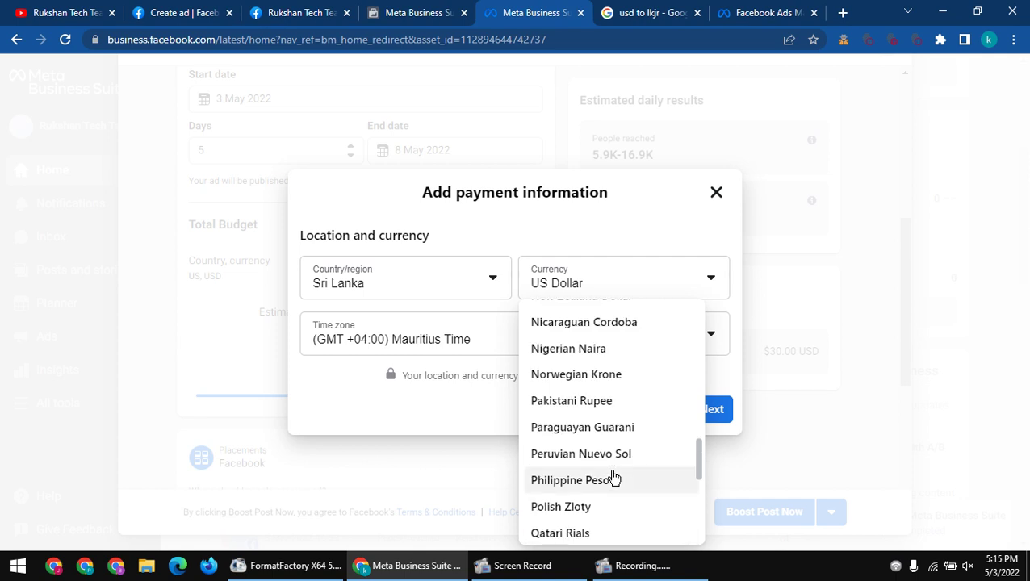
scroll(615, 478, "up", 8)
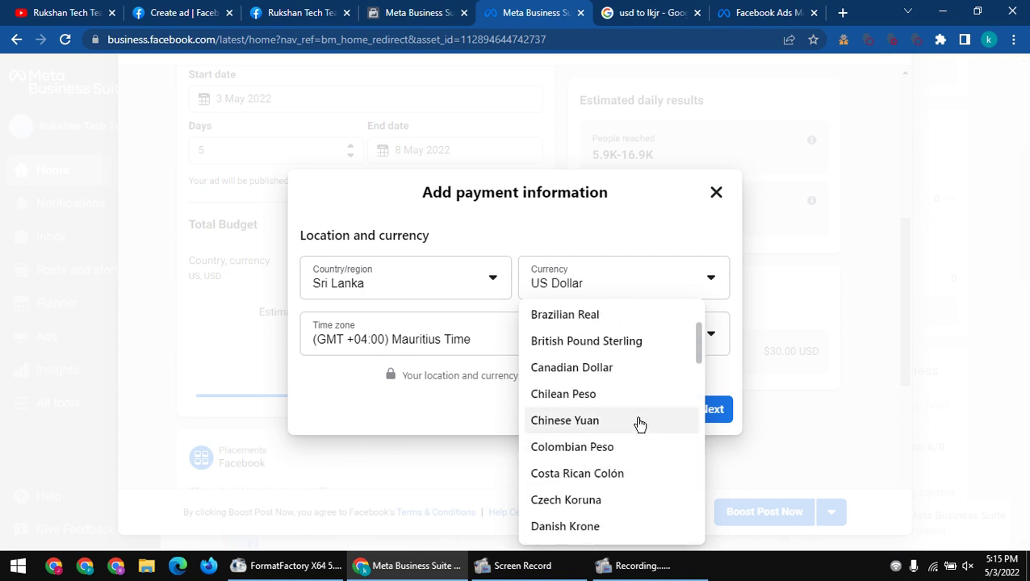
scroll(656, 356, "up", 3)
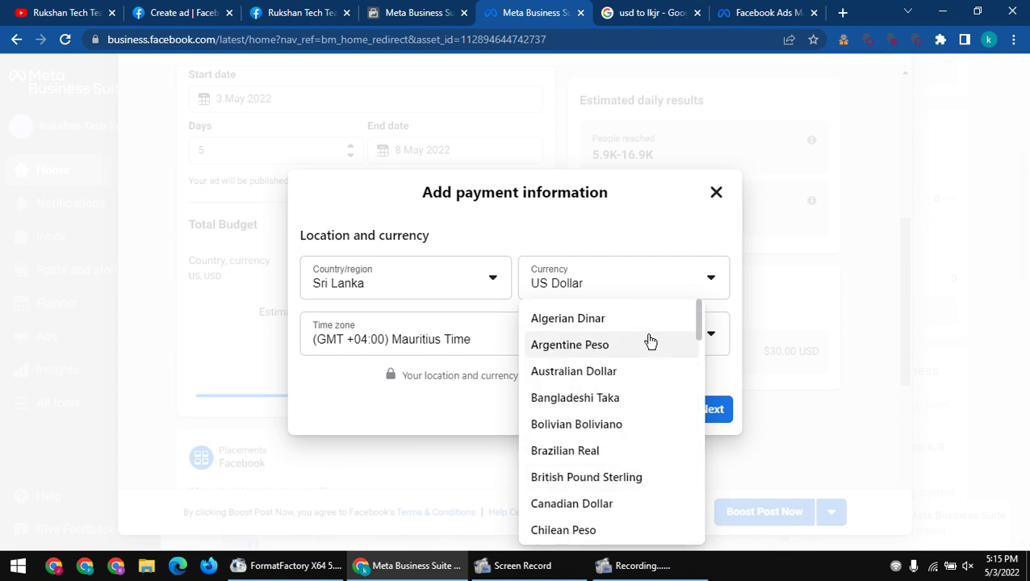
scroll(651, 340, "down", 5)
scroll(650, 340, "up", 3)
scroll(651, 342, "up", 1)
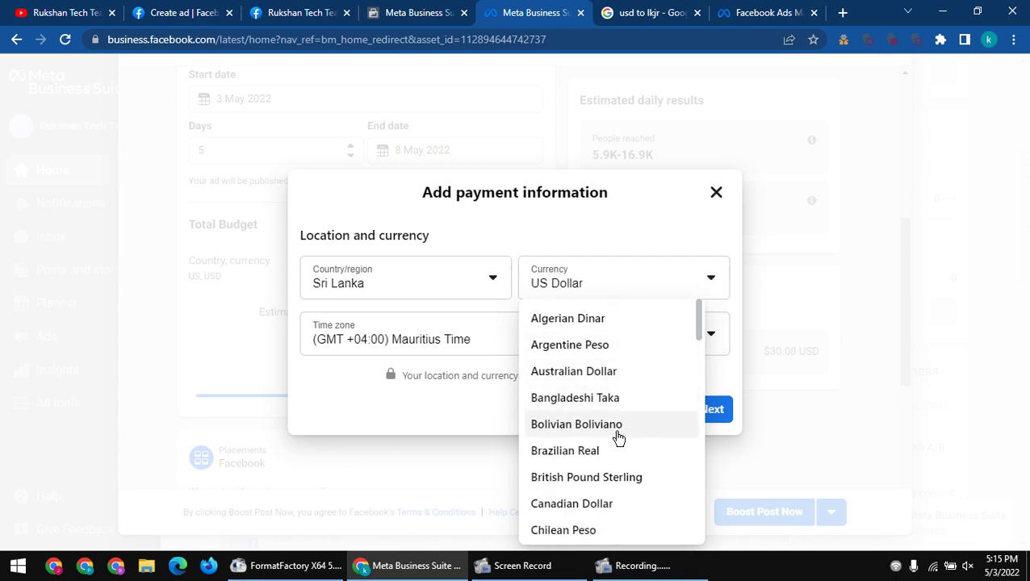
scroll(610, 467, "down", 12)
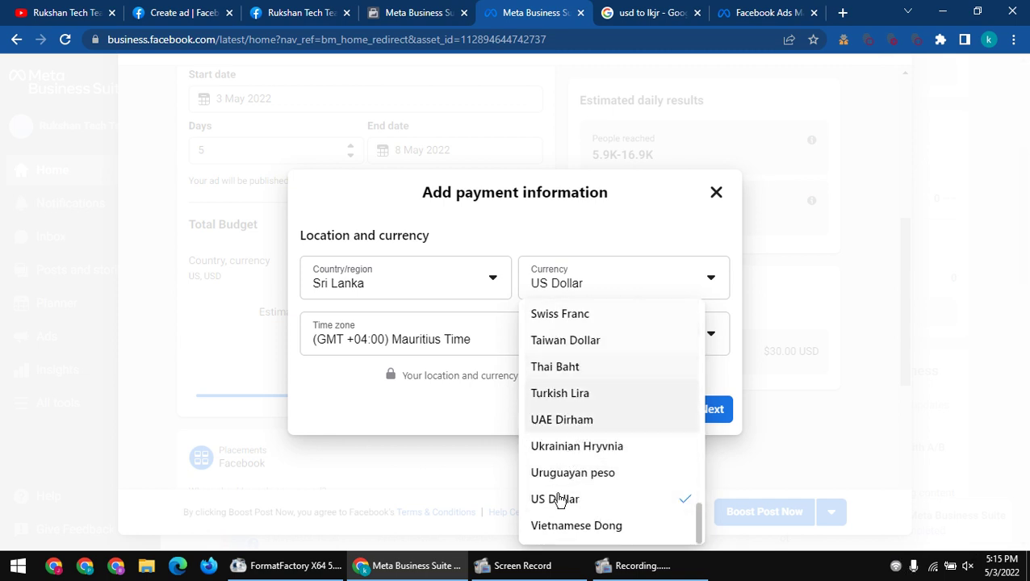
scroll(598, 513, "up", 3)
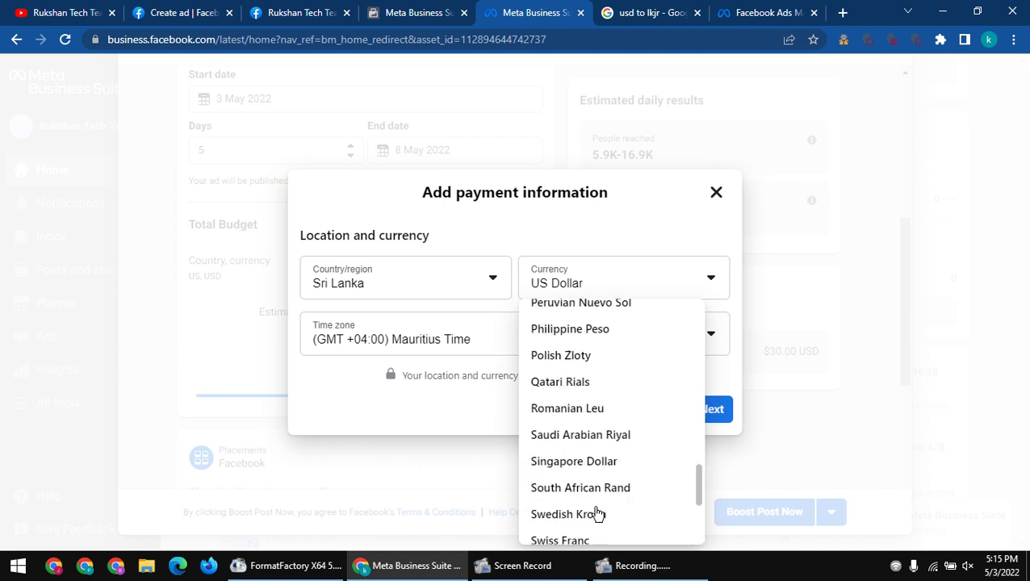
scroll(599, 500, "down", 2)
scroll(592, 452, "up", 2)
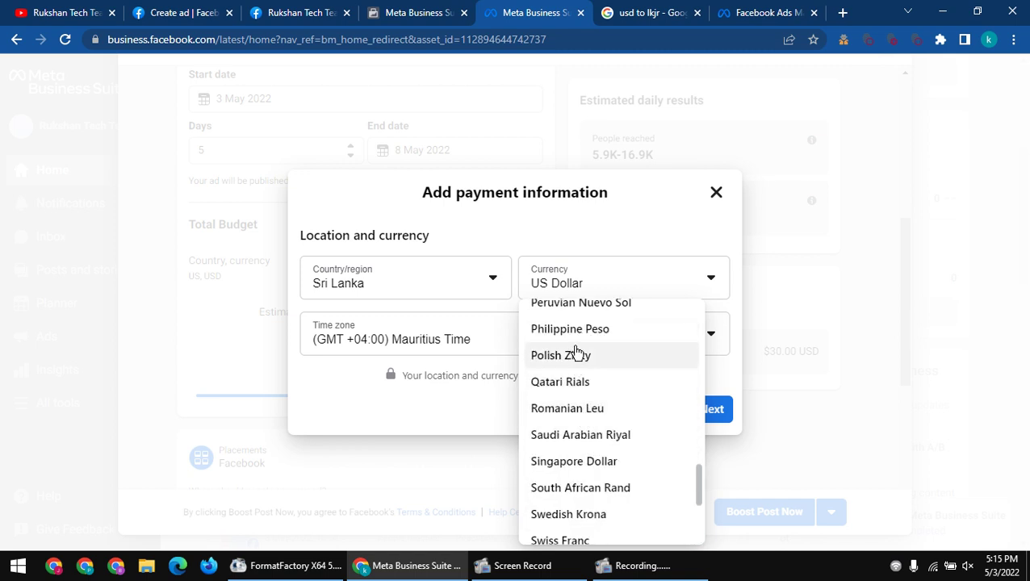
scroll(569, 363, "up", 3)
left_click(488, 372)
left_click(709, 412)
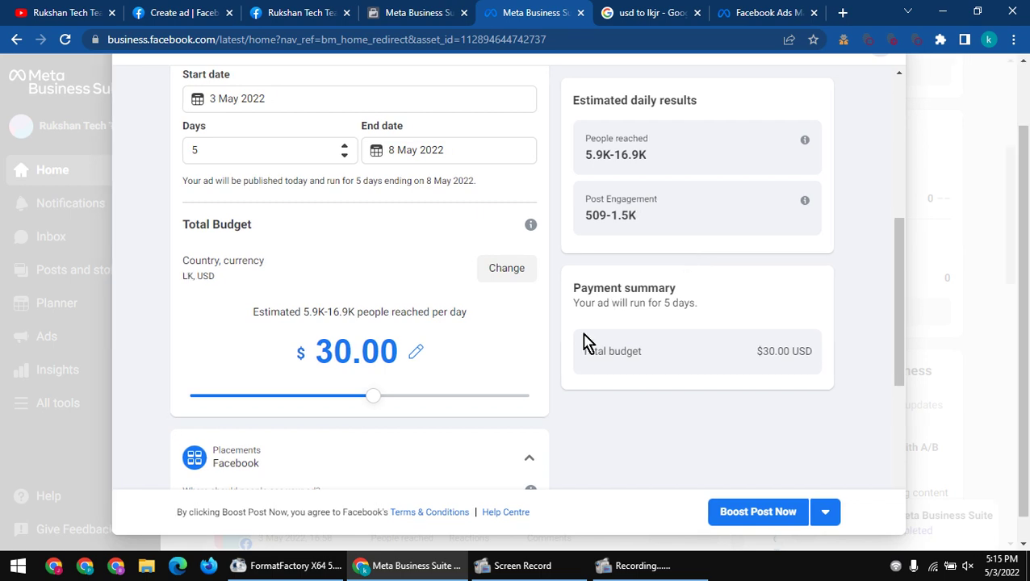
Step: Set the Total Budget slider to $10.00 USD
scroll(557, 339, "down", 1)
left_click(230, 321)
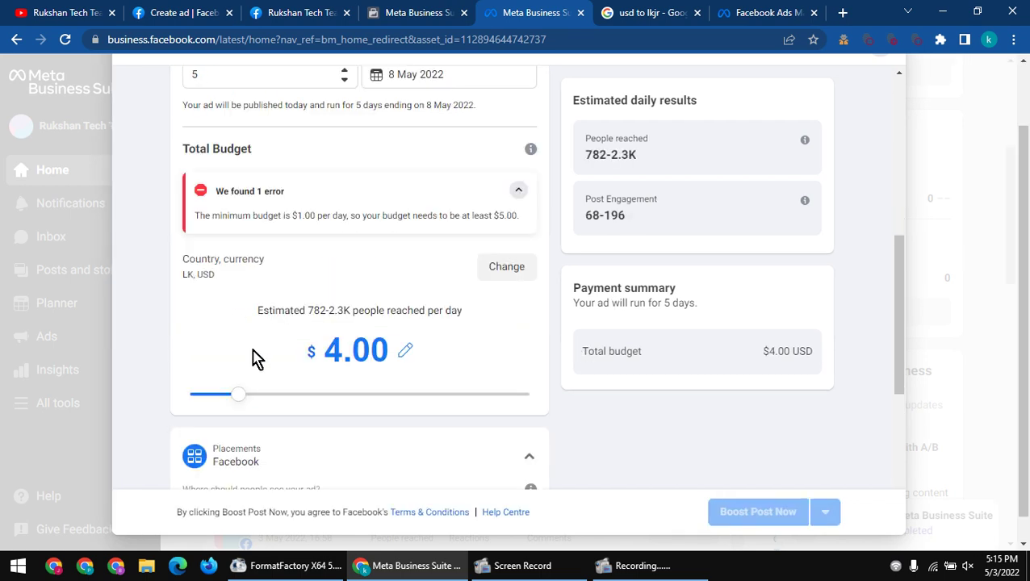
left_click(273, 394)
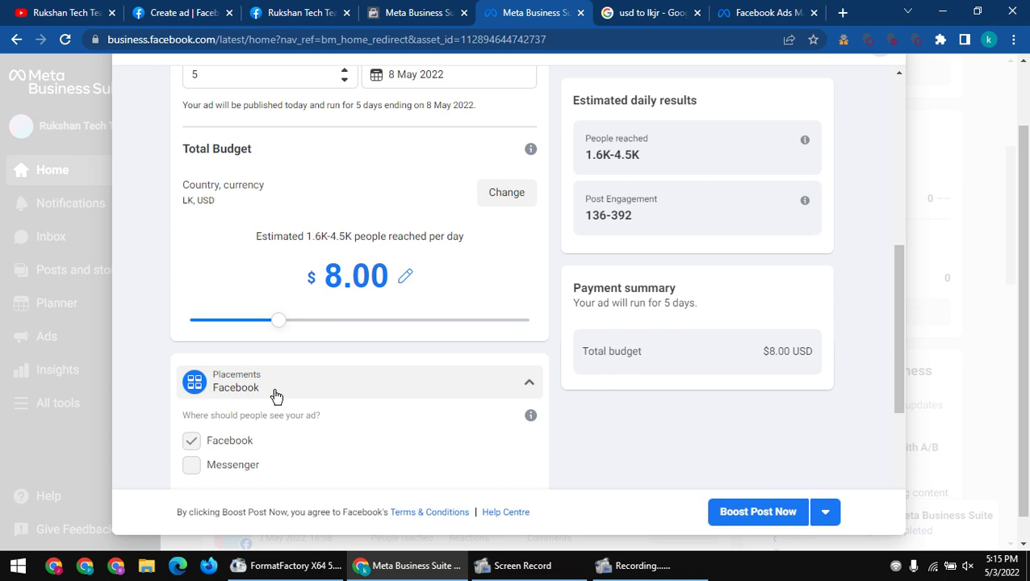
left_click(295, 323)
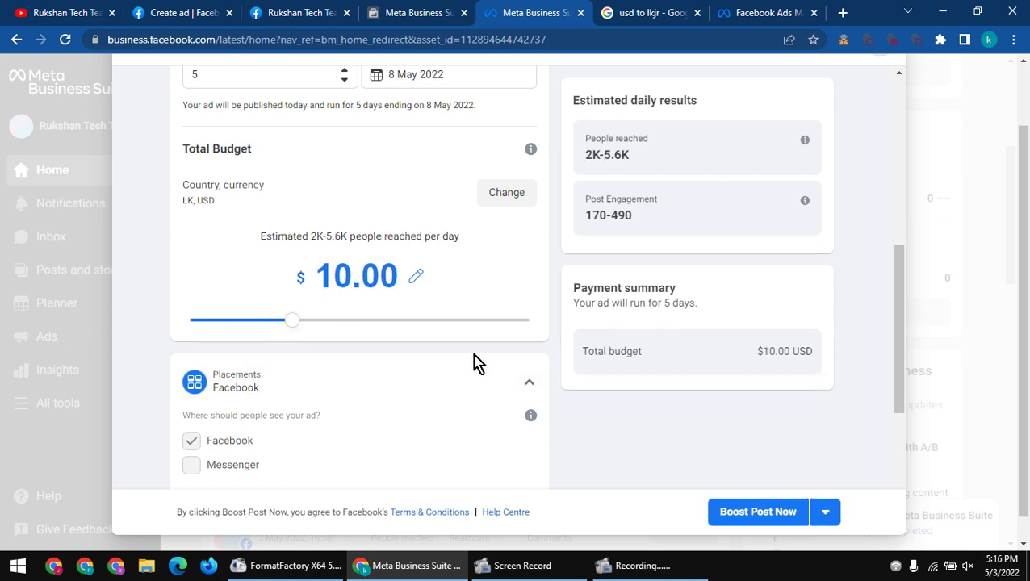
Step: Scroll through the Boost Post dialog to review the settings and 2K–5.6K daily reach
scroll(478, 363, "down", 4)
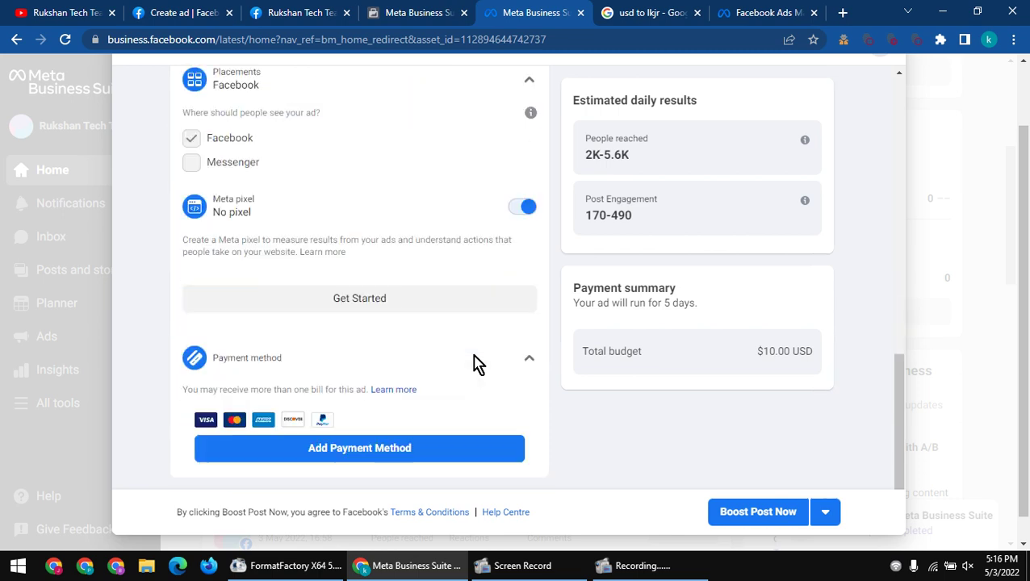
scroll(476, 364, "up", 4)
scroll(474, 360, "up", 5)
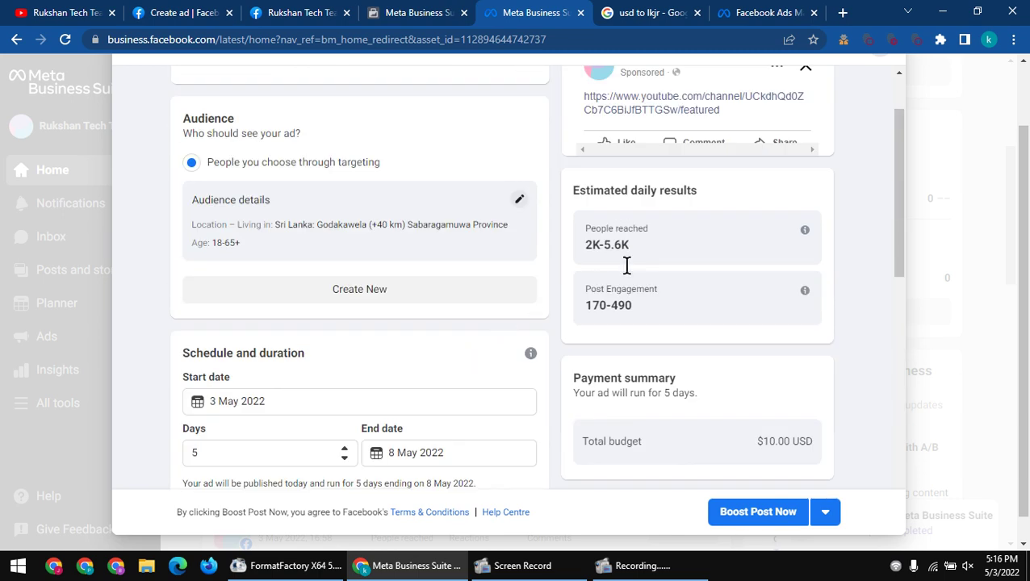
scroll(389, 217, "up", 1)
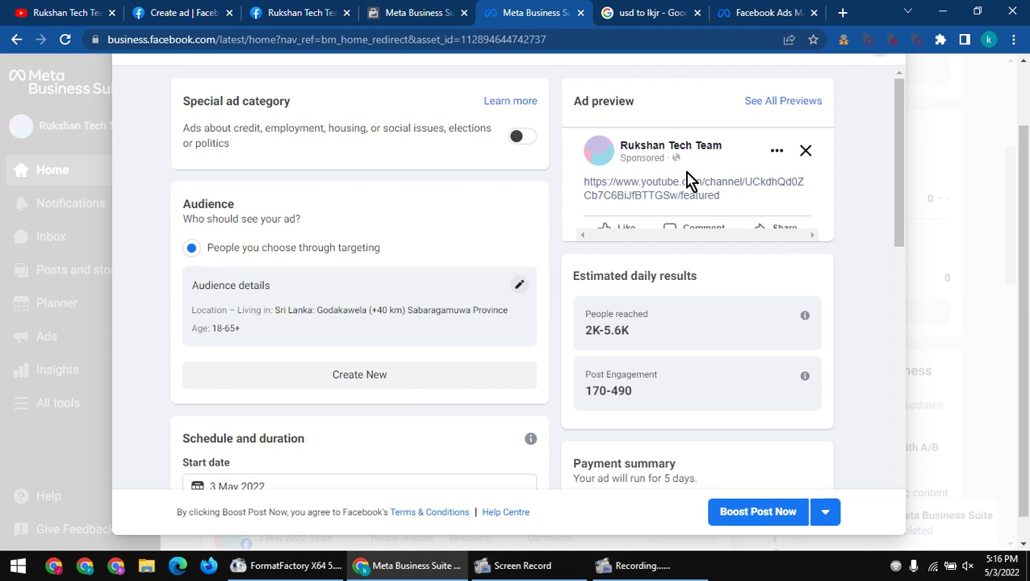
scroll(688, 194, "down", 1)
scroll(685, 201, "up", 1)
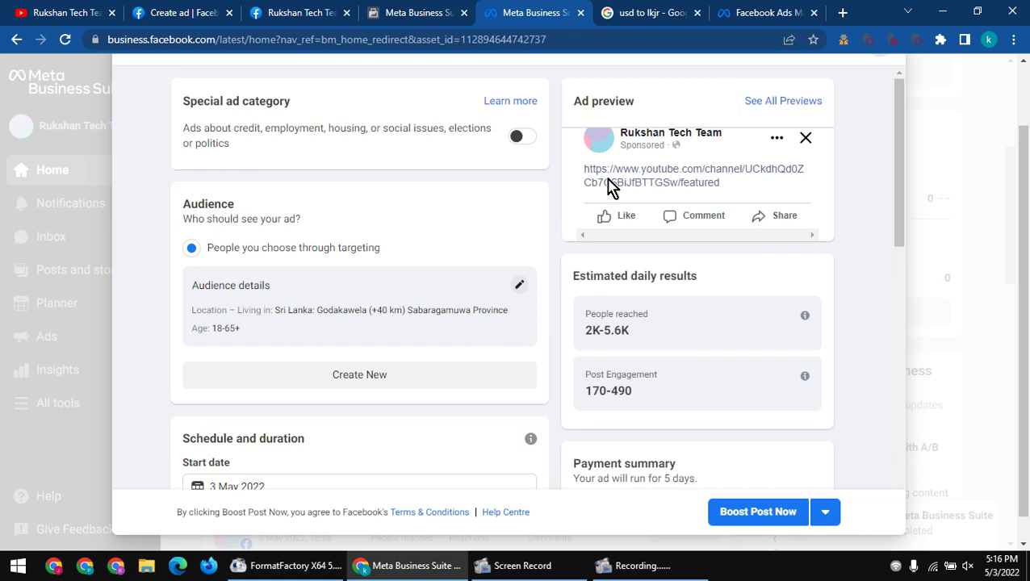
scroll(379, 250, "down", 3)
scroll(380, 251, "up", 3)
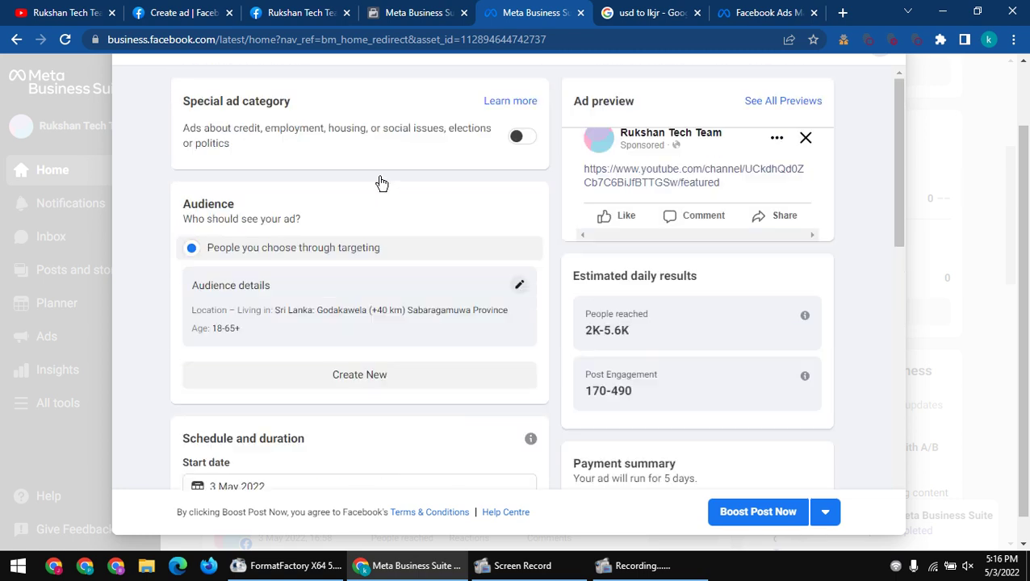
scroll(380, 352, "down", 5)
scroll(374, 385, "up", 3)
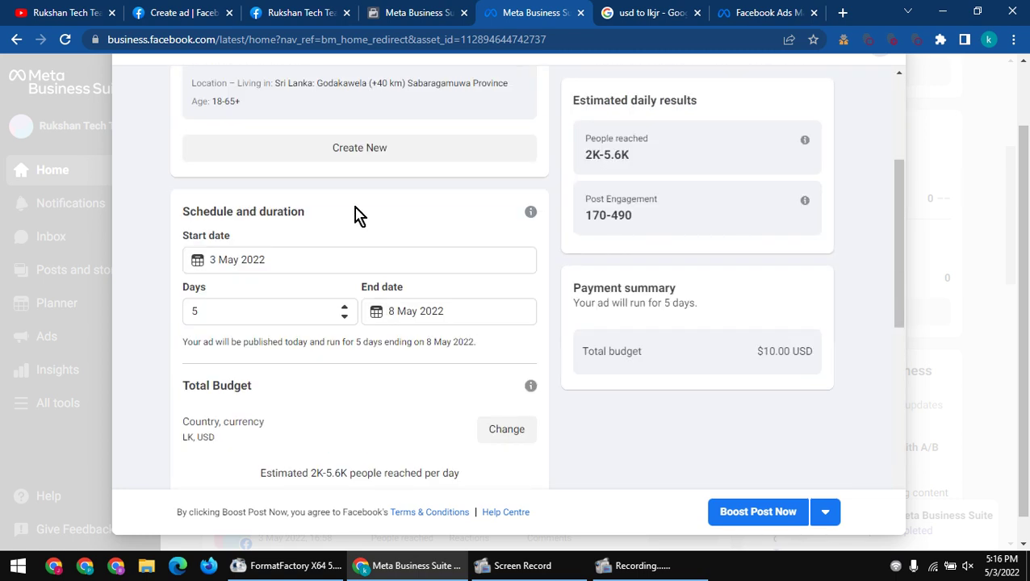
scroll(255, 179, "up", 3)
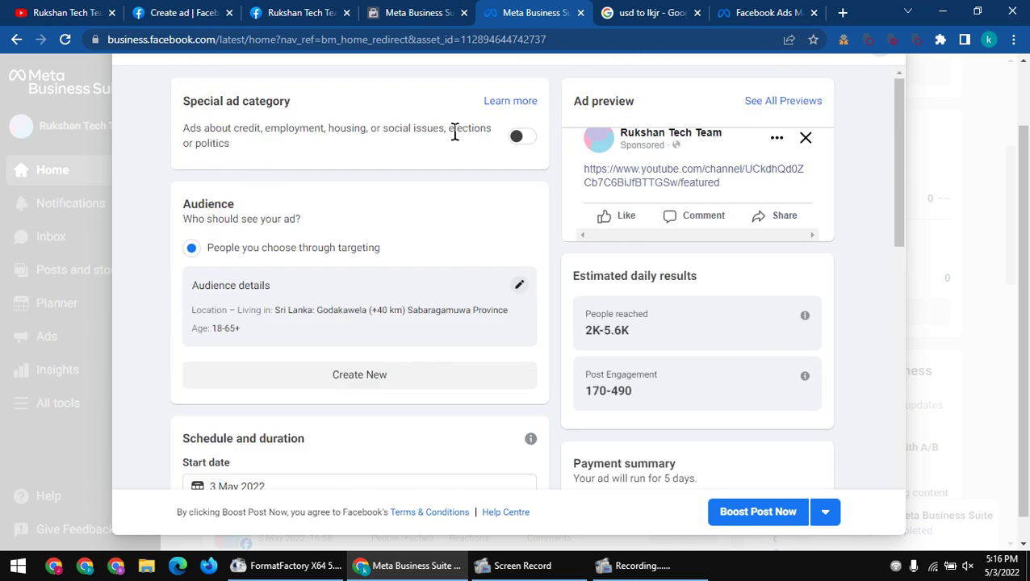
left_click(523, 139)
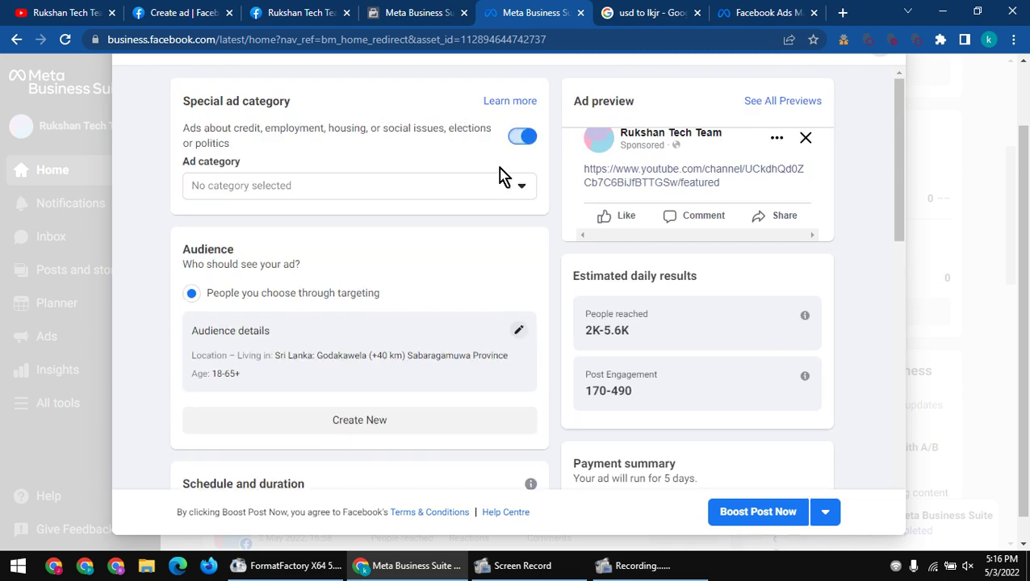
left_click(519, 137)
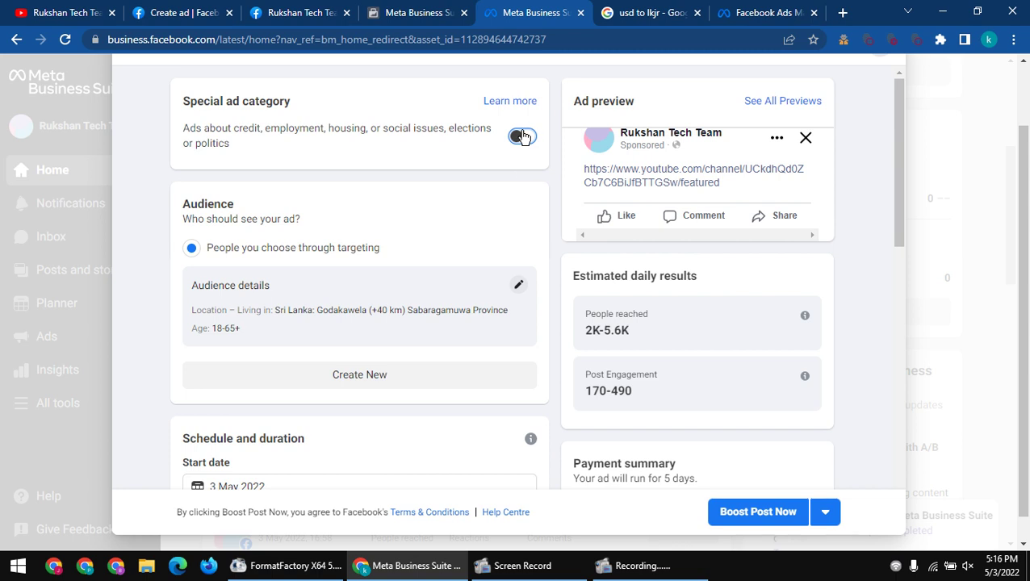
scroll(421, 376, "down", 3)
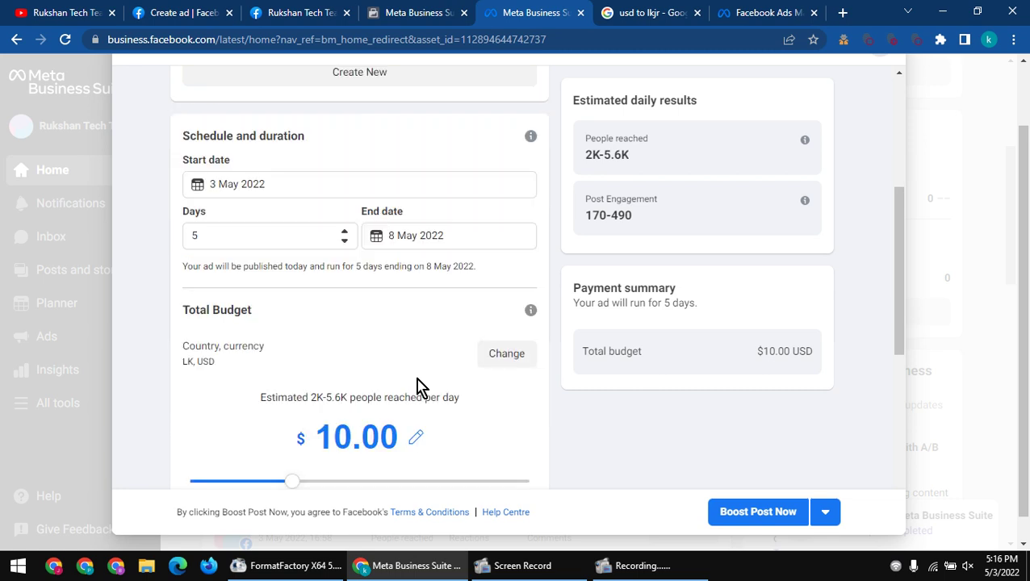
scroll(421, 385, "down", 5)
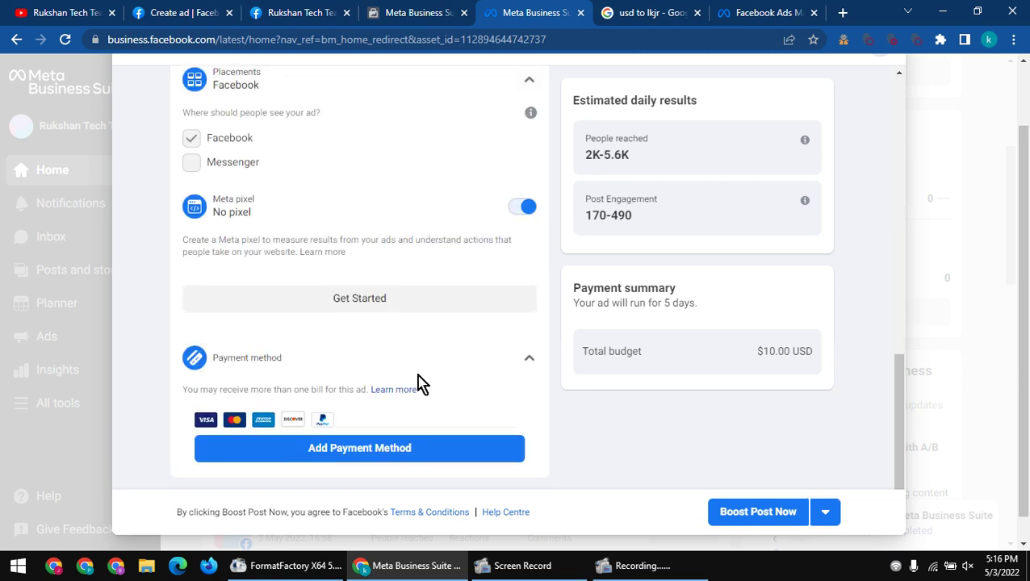
scroll(419, 383, "down", 1)
left_click(322, 430)
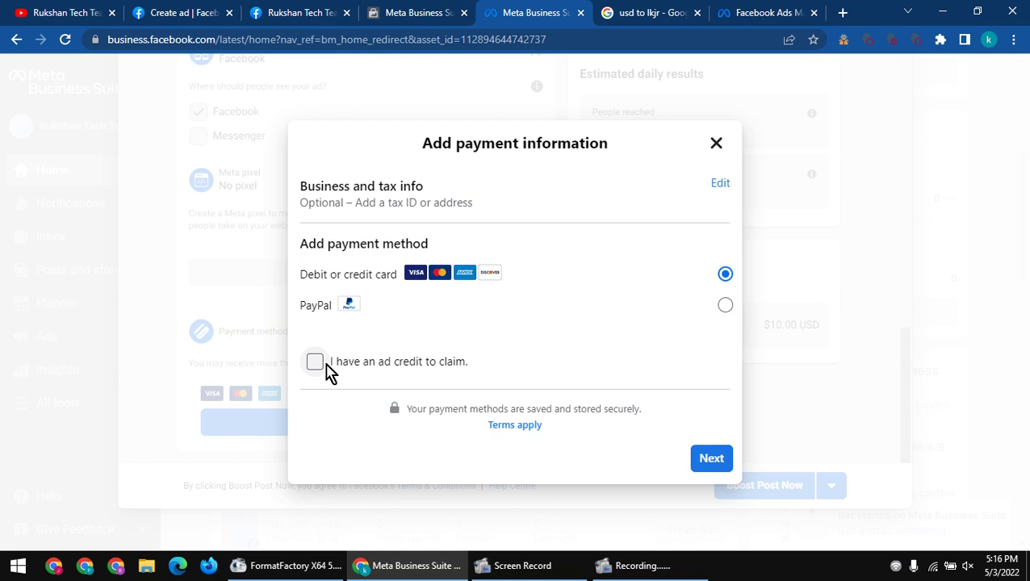
left_click(318, 363)
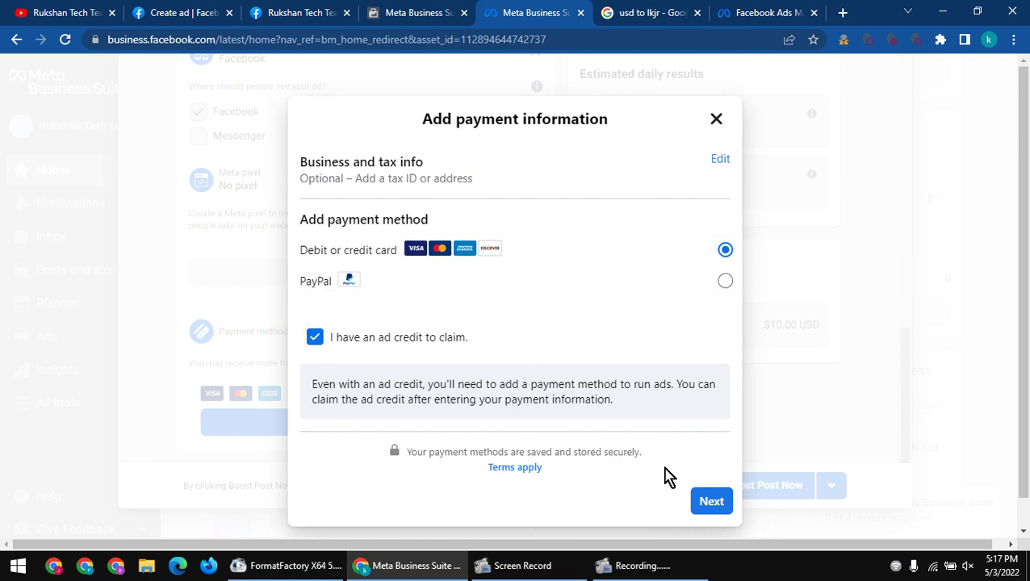
left_click(704, 504)
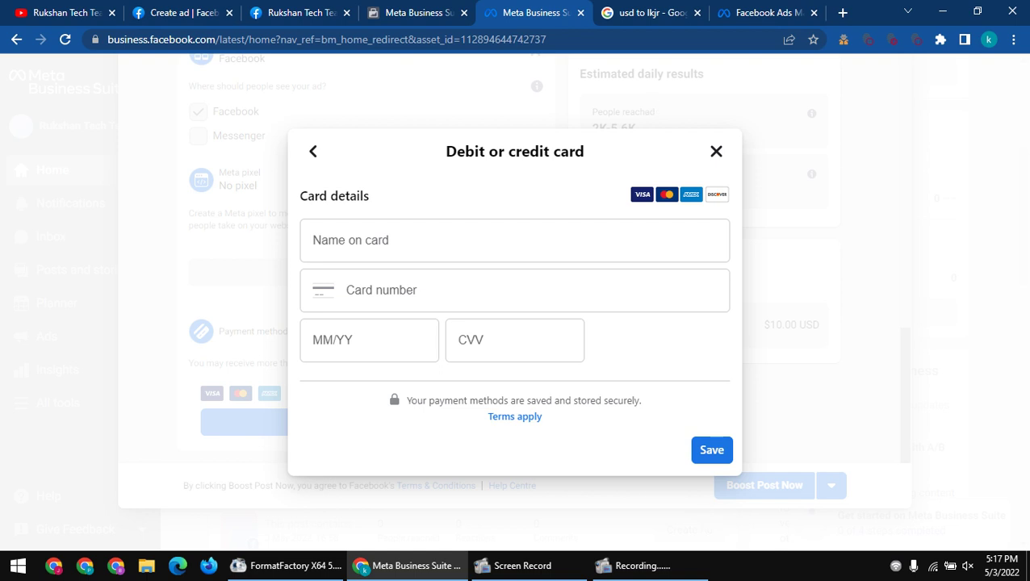
mouse_move(616, 571)
left_click(503, 246)
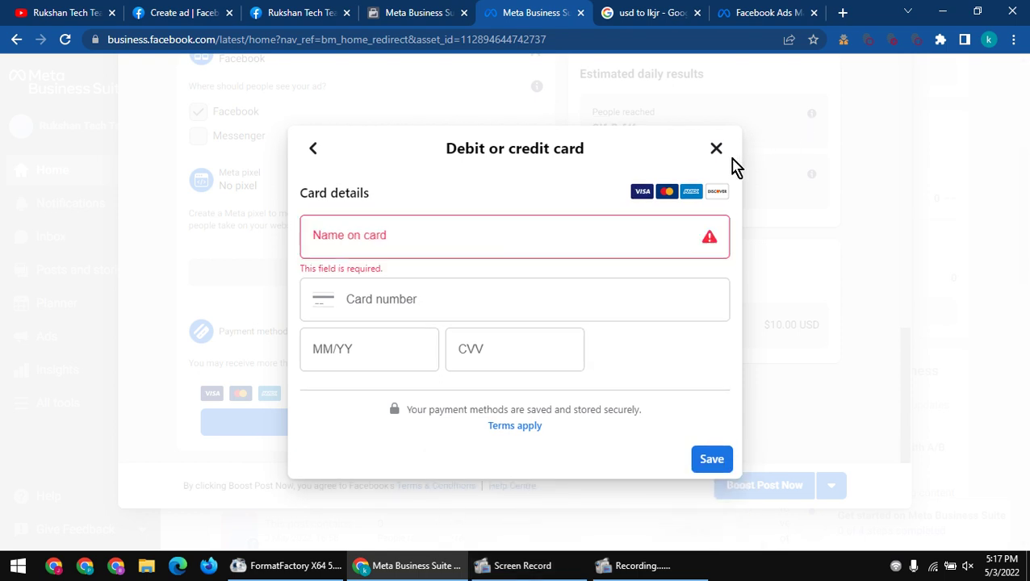
left_click(716, 152)
scroll(658, 356, "up", 5)
scroll(654, 347, "up", 3)
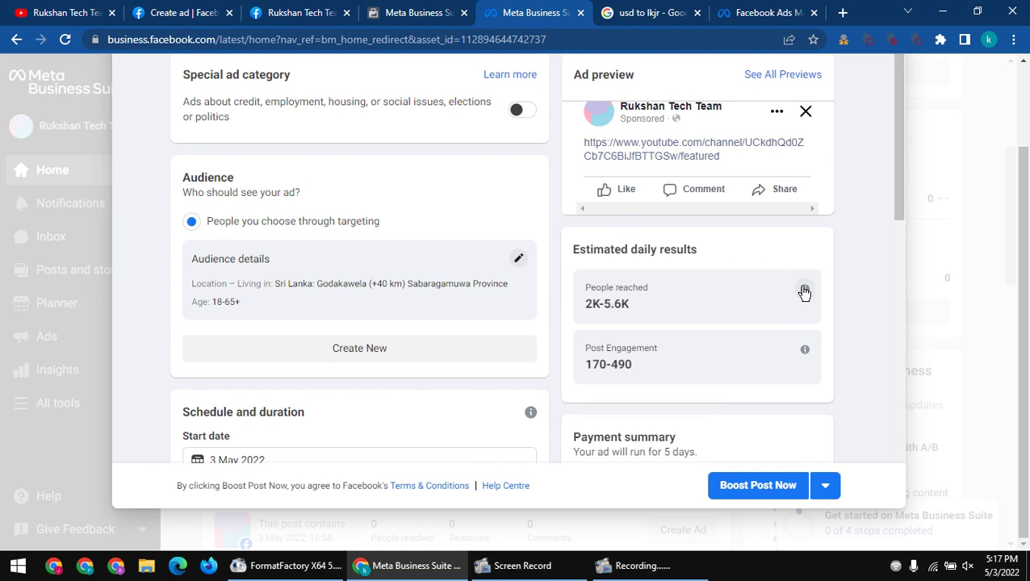
Step: Open the People reached and Post Engagement Learn more articles in new tabs and view the first
mouse_move(805, 292)
right_click(526, 390)
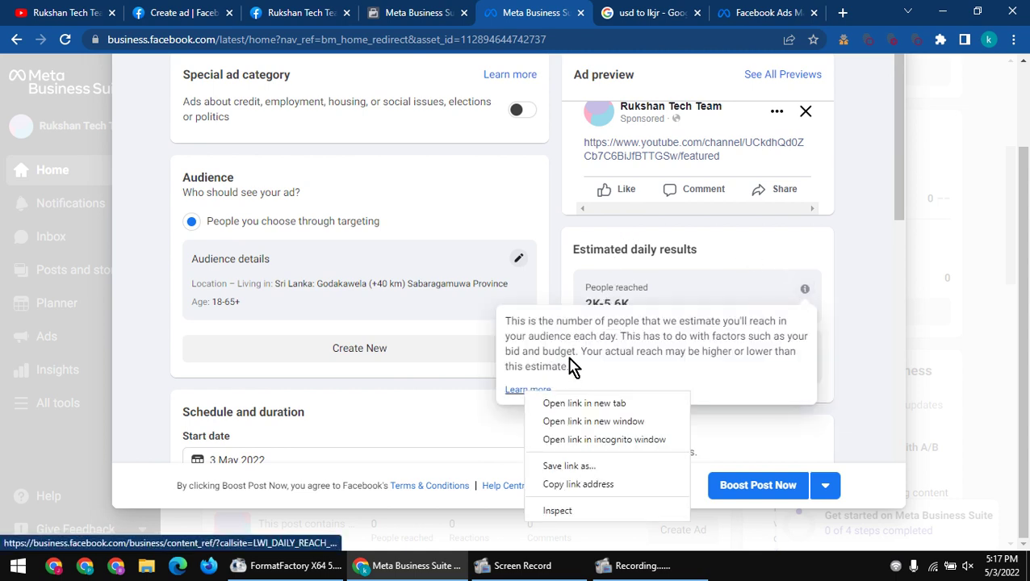
left_click(571, 403)
mouse_move(805, 351)
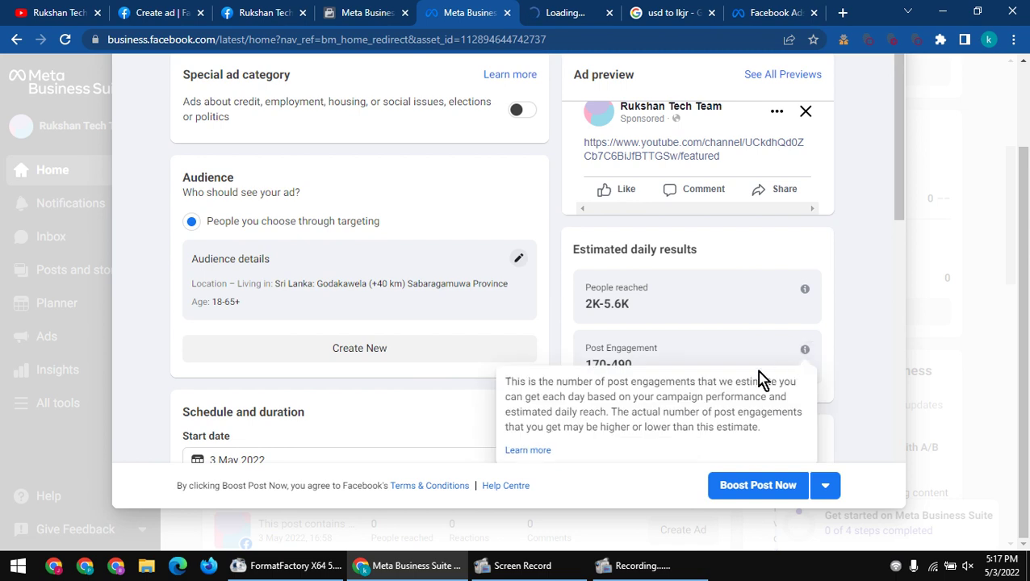
right_click(549, 451)
left_click(589, 335)
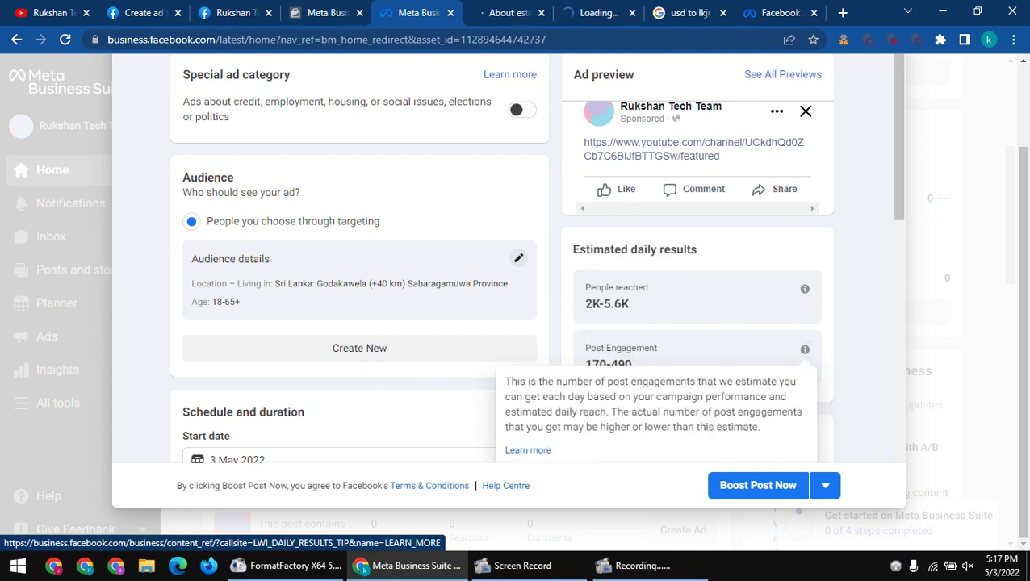
key("ctrl+Tab")
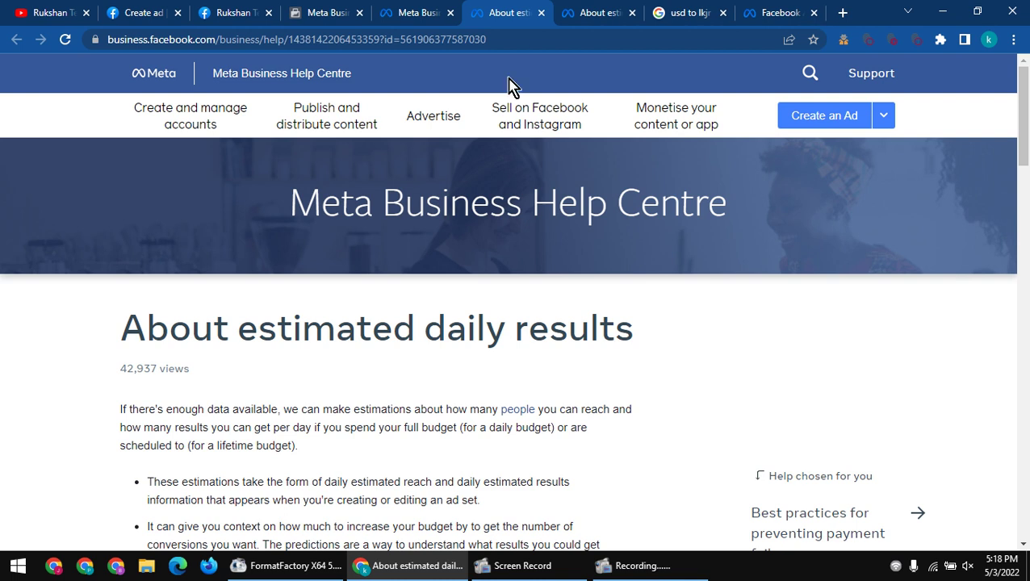
Step: Highlight the opening lines and first paragraph of the About estimated daily results article
mouse_move(434, 121)
scroll(286, 410, "down", 2)
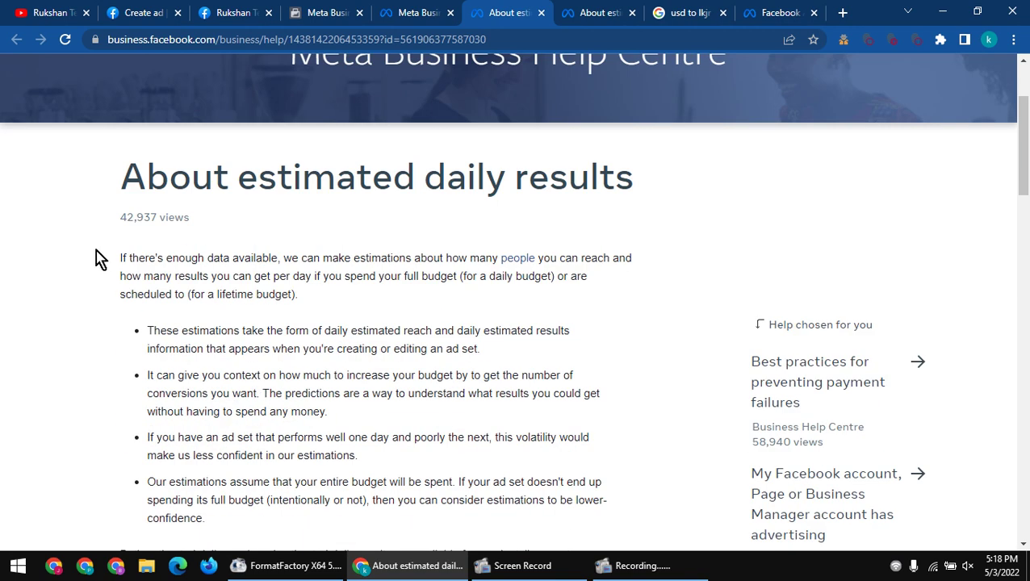
left_click_drag(97, 257, 344, 326)
left_click(344, 327)
scroll(271, 293, "down", 2)
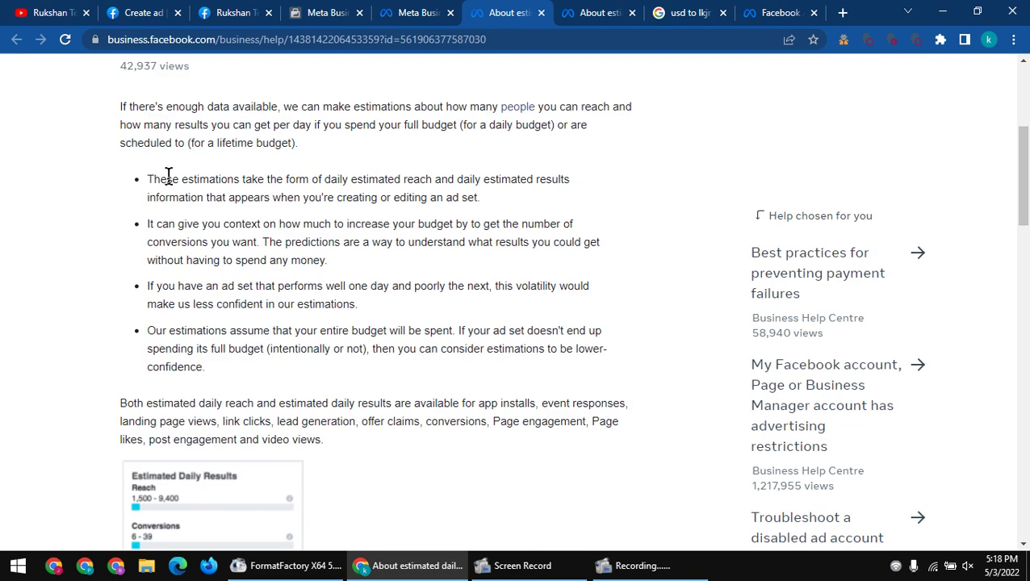
left_click_drag(125, 91, 384, 127)
left_click(384, 127)
double_click(139, 107)
left_click_drag(138, 107, 414, 121)
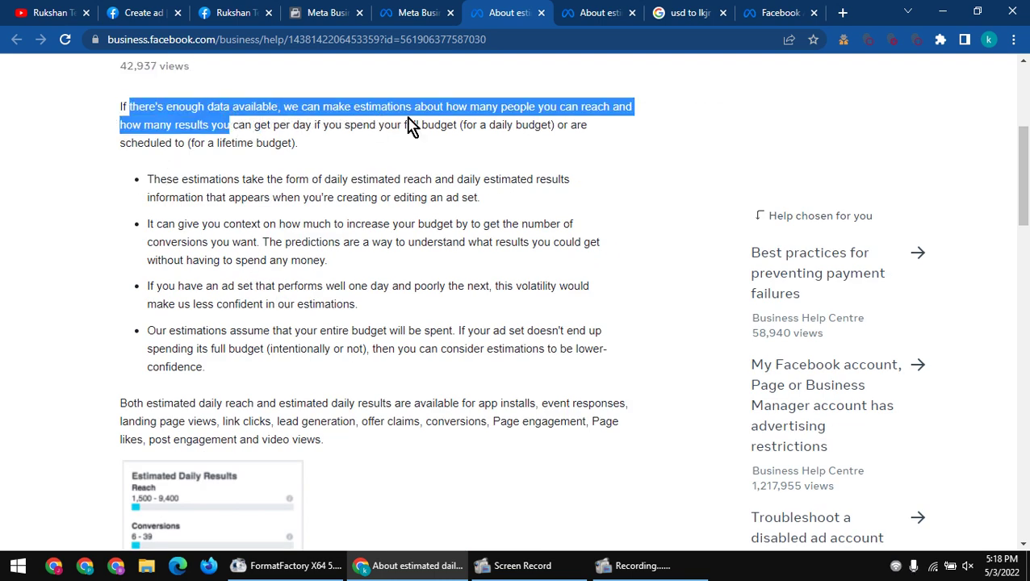
double_click(421, 111)
left_click_drag(120, 107, 498, 175)
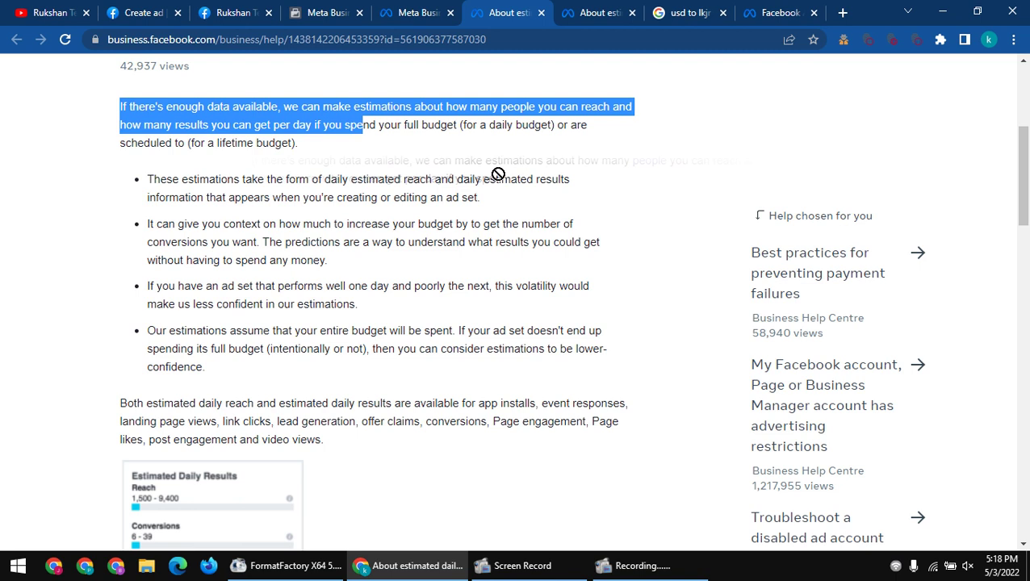
left_click_drag(498, 174, 506, 180)
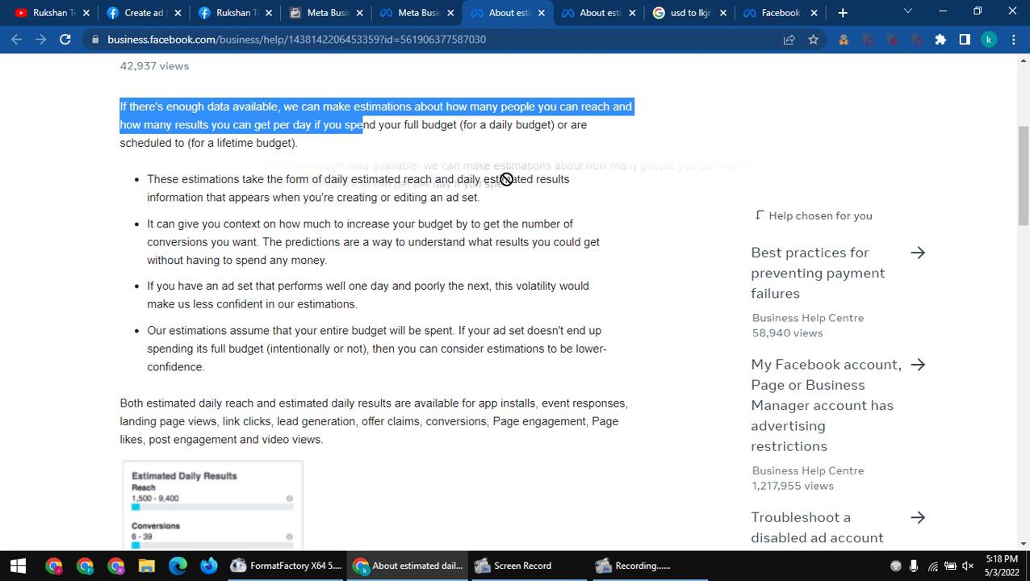
left_click_drag(507, 179, 494, 196)
left_click(494, 196)
Step: Highlight the paragraph listing supported result types, then open the Help Centre search page
left_click_drag(147, 179, 518, 255)
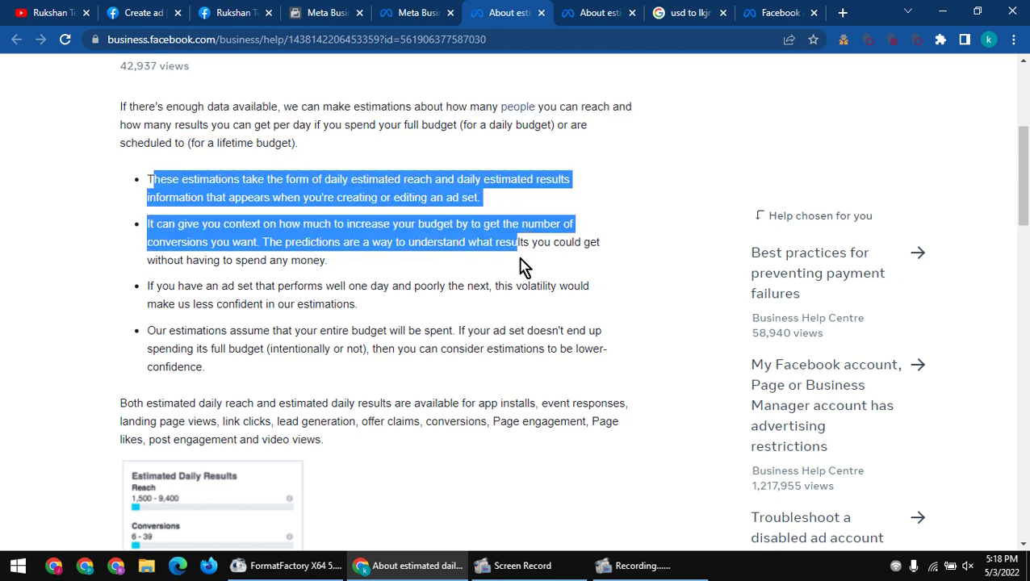
scroll(484, 274, "down", 2)
left_click_drag(121, 256, 416, 317)
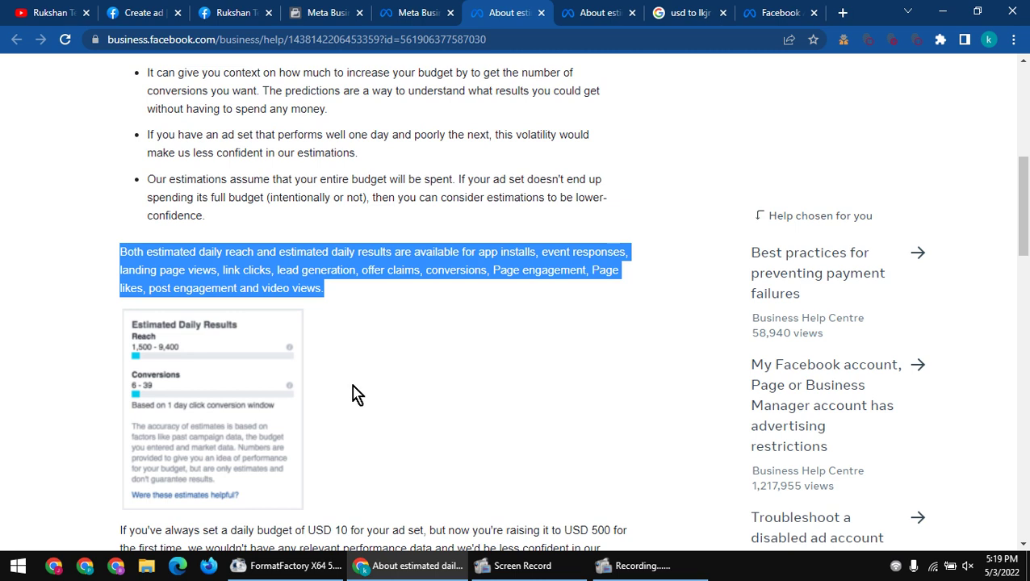
scroll(323, 363, "down", 5)
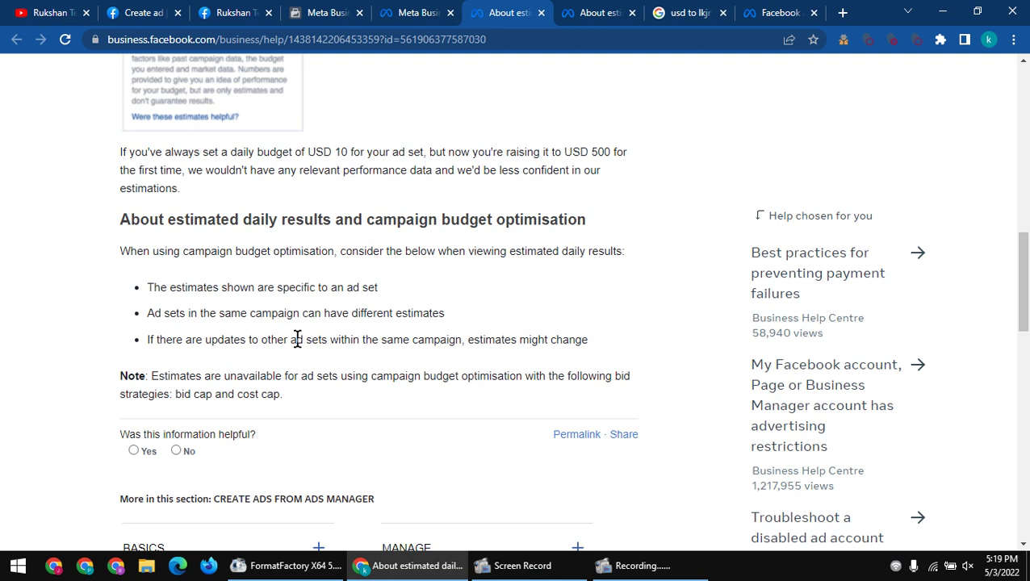
scroll(323, 352, "down", 8)
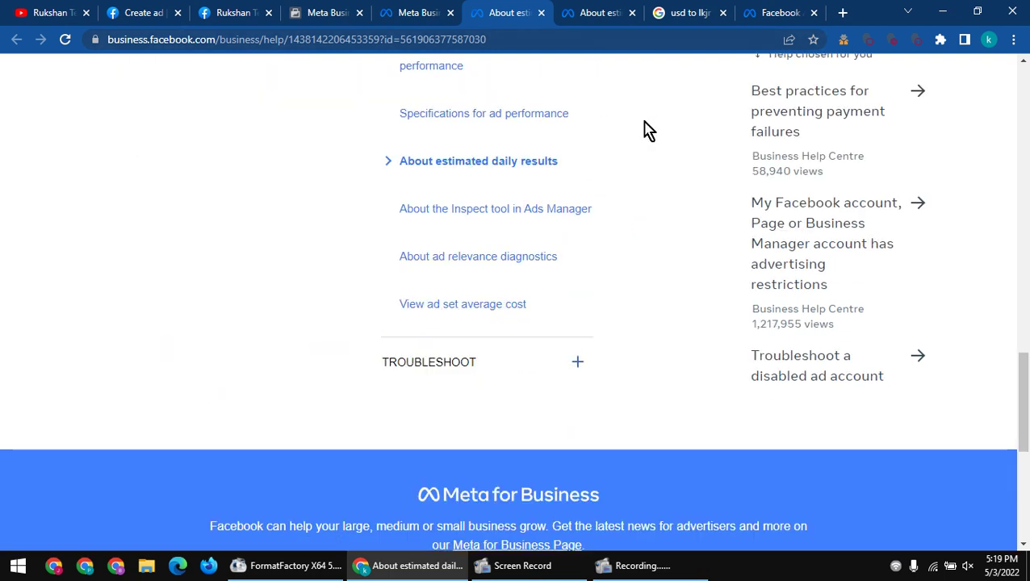
scroll(677, 171, "up", 7)
scroll(677, 172, "up", 15)
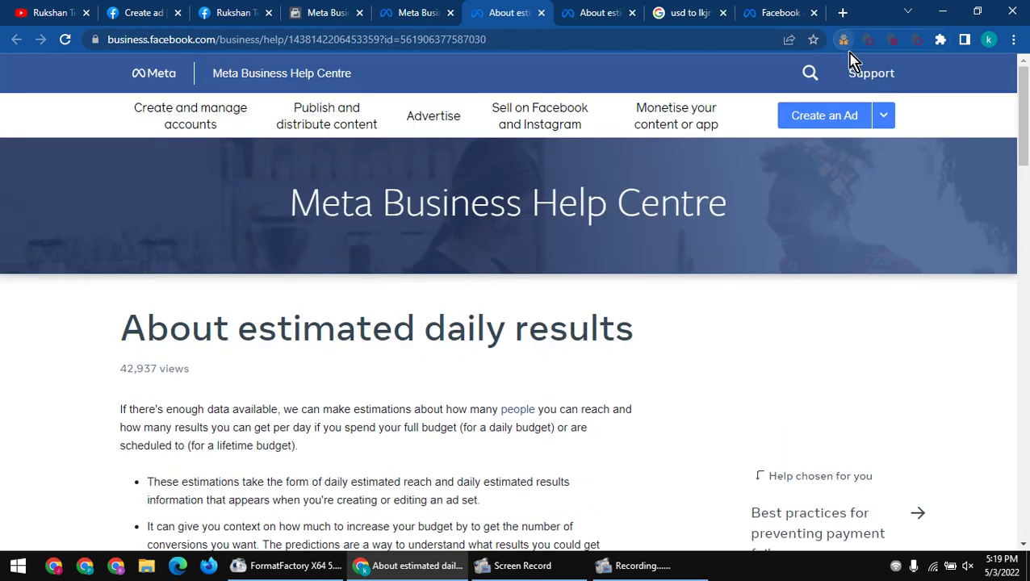
left_click(810, 74)
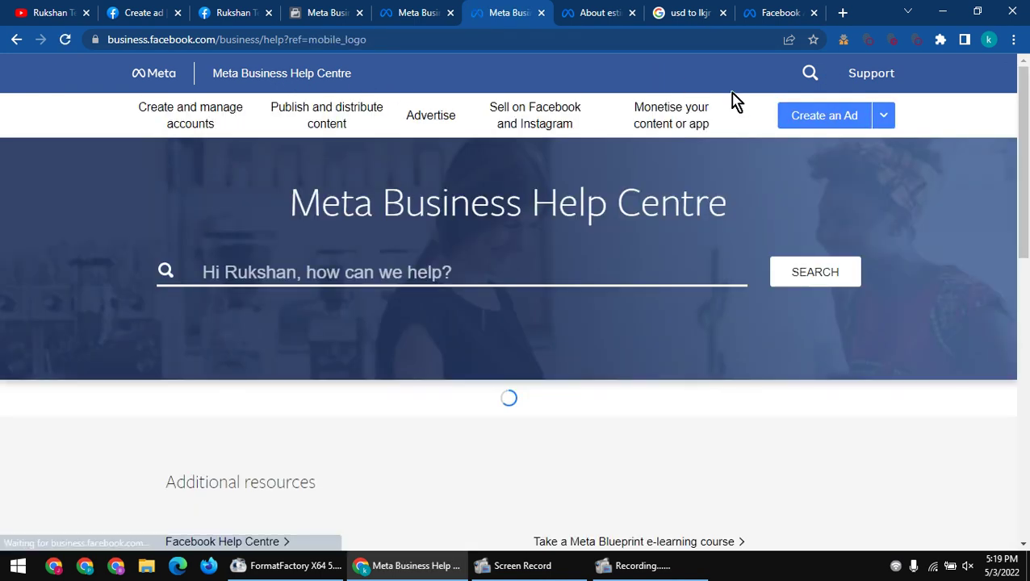
left_click(812, 77)
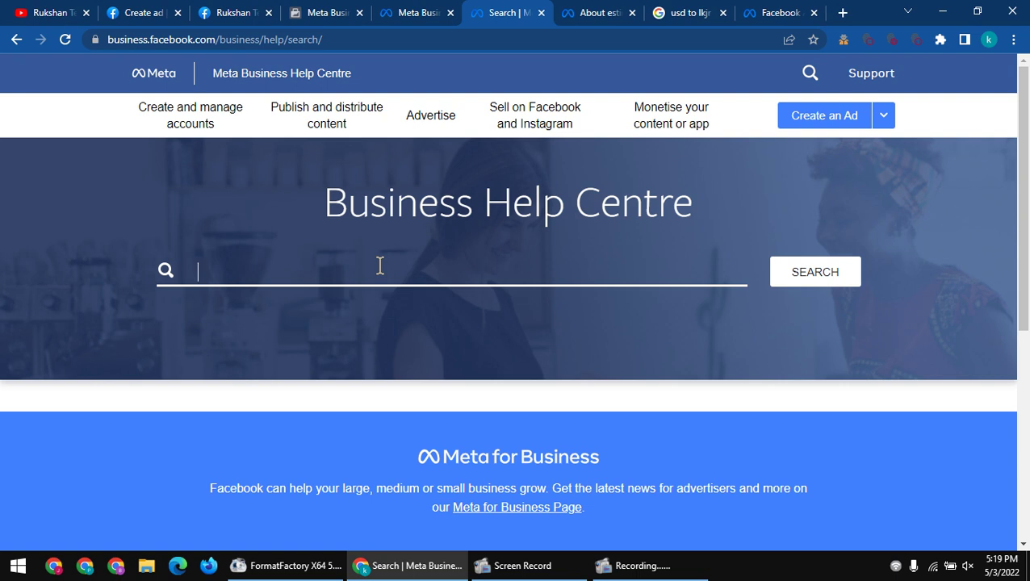
Step: Back on the boost form, proceed to payment, claim an ad credit and reach the card details form
left_click(416, 13)
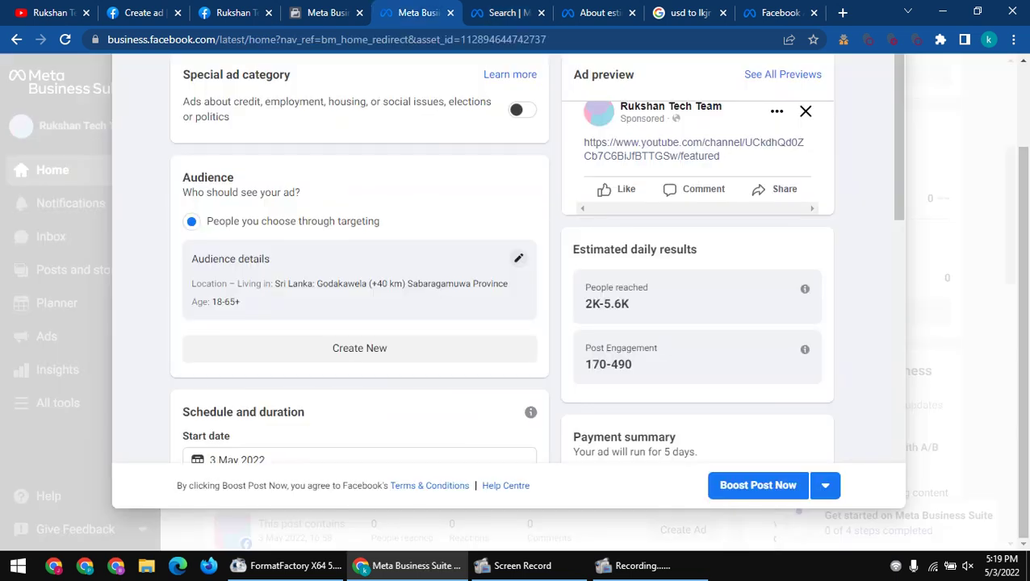
scroll(678, 379, "down", 4)
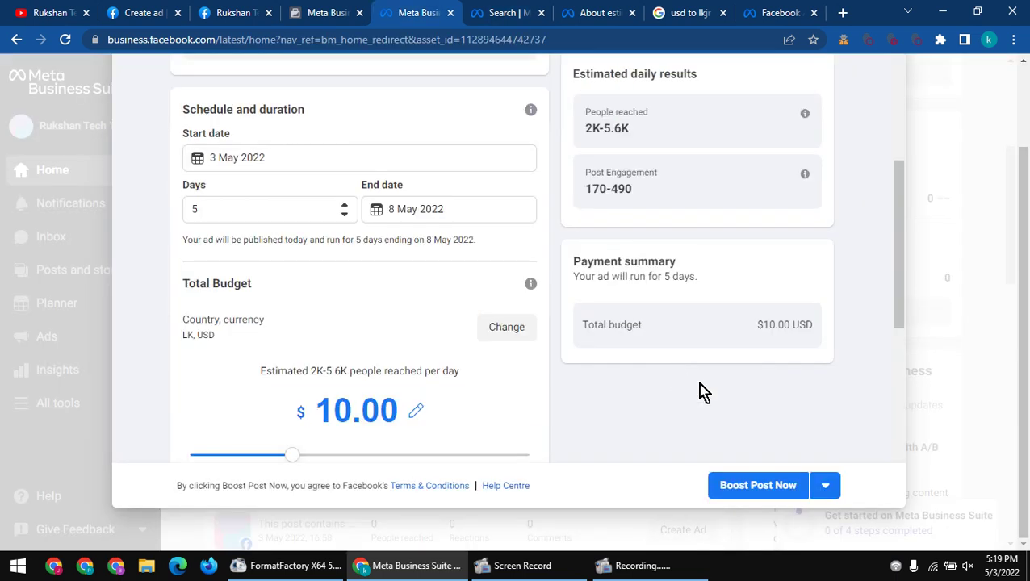
scroll(702, 391, "down", 5)
left_click(748, 488)
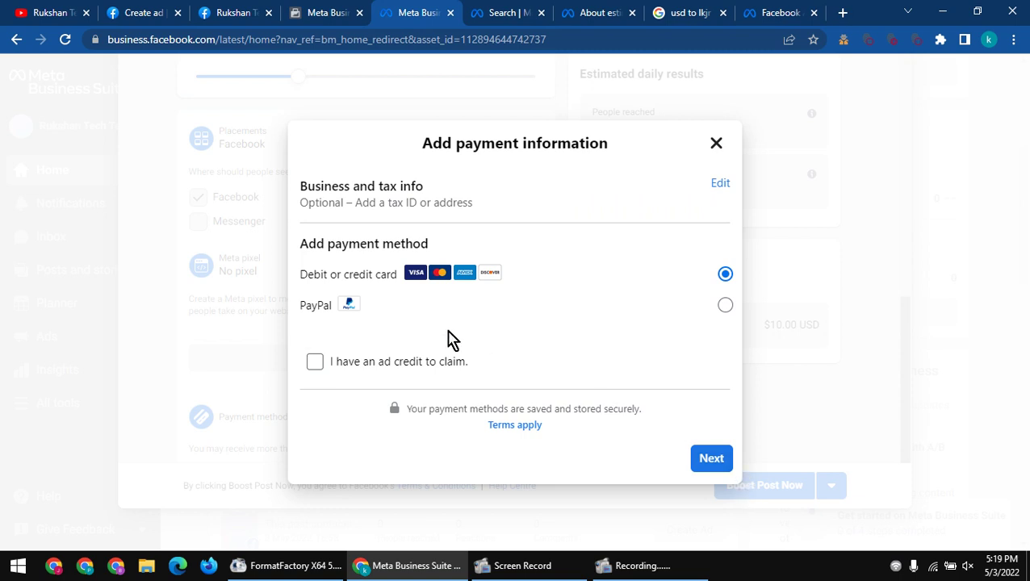
left_click(314, 362)
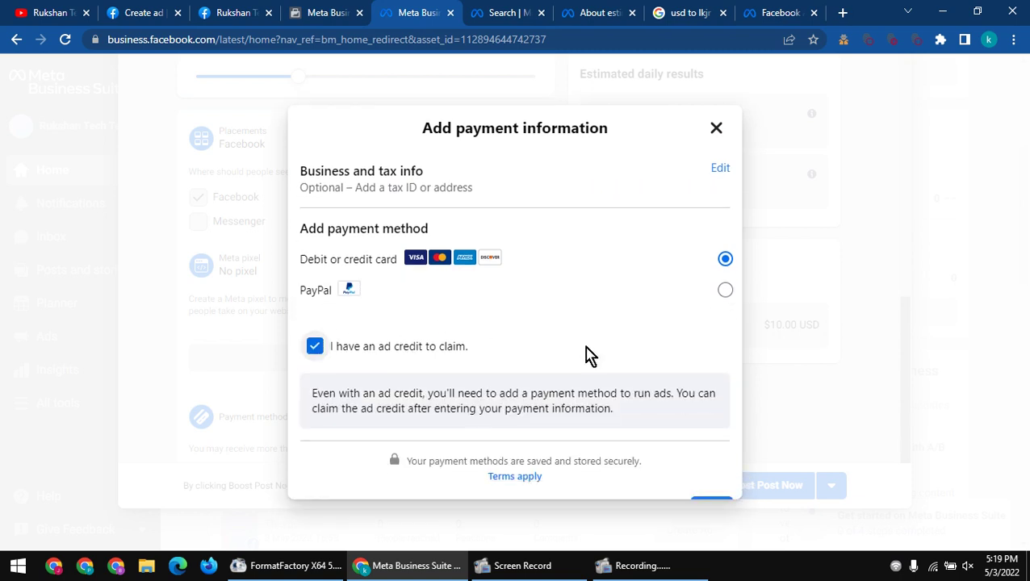
left_click(719, 504)
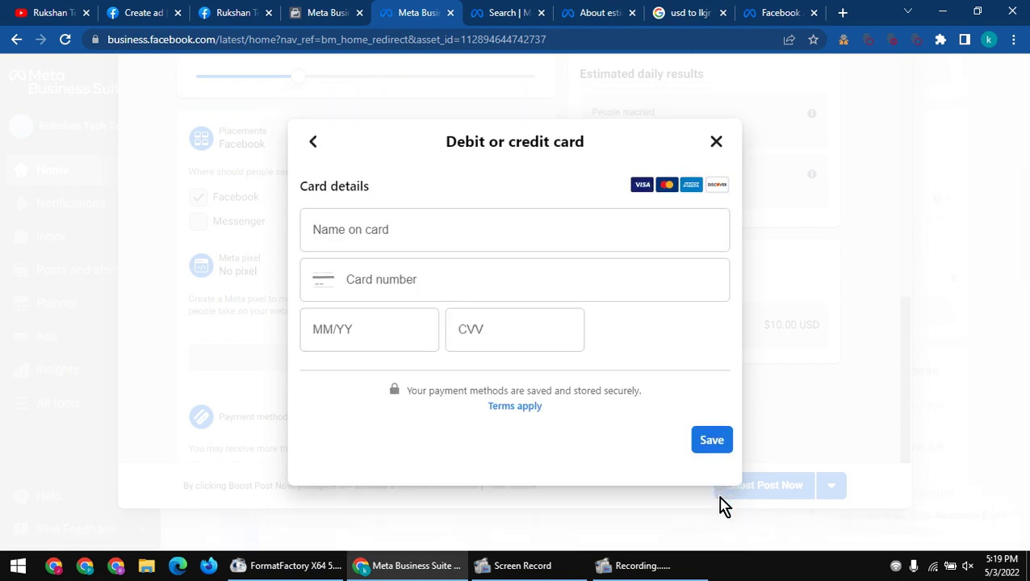
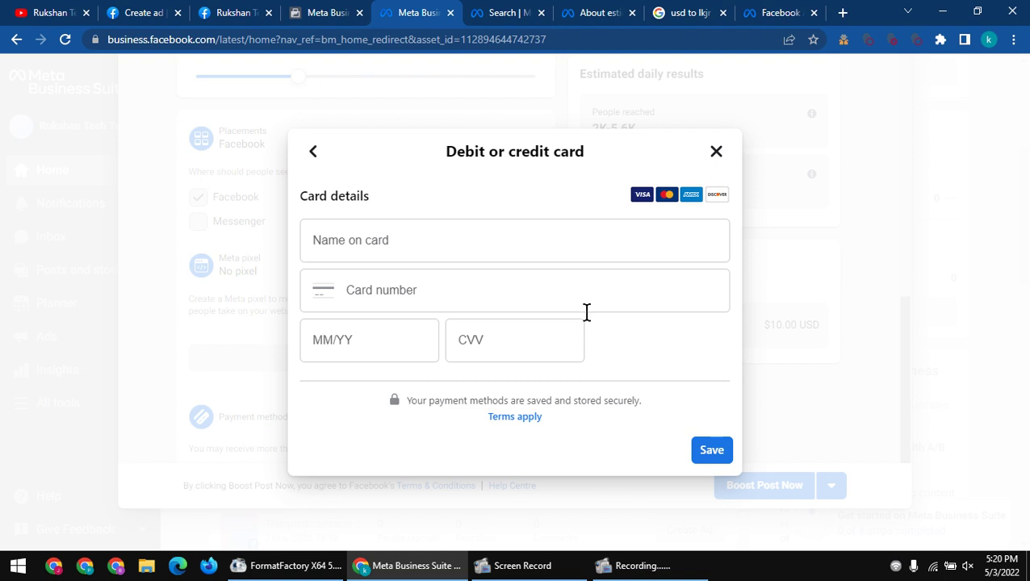
Step: Move the mistyped card number into the Card number field and enter the cardholder's name
left_click(506, 234)
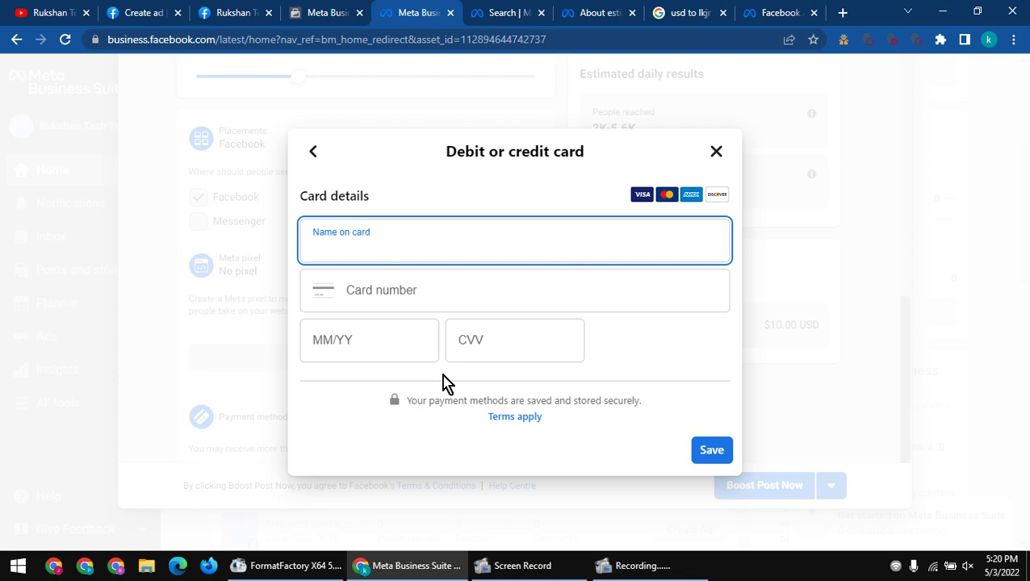
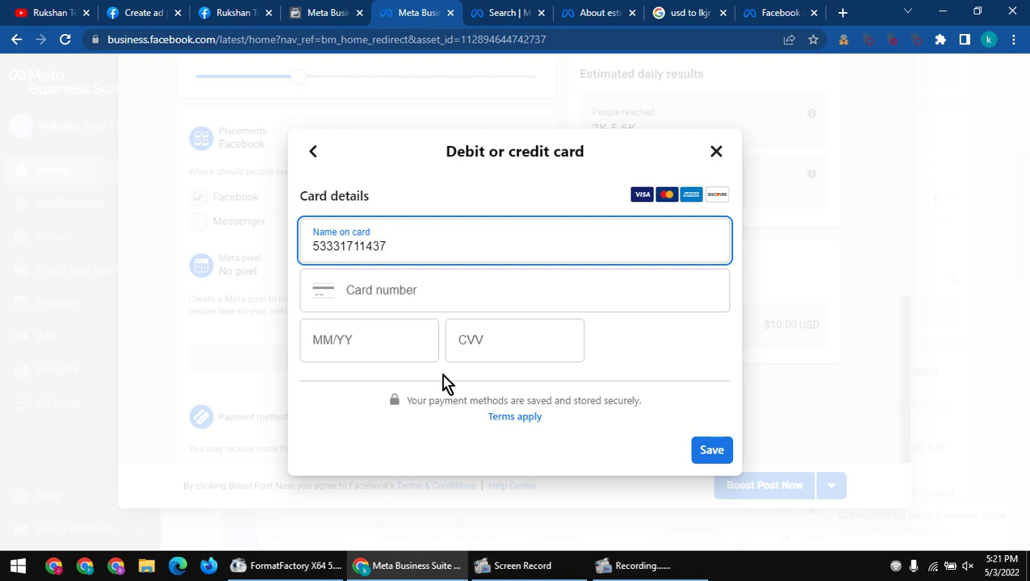
double_click(387, 246)
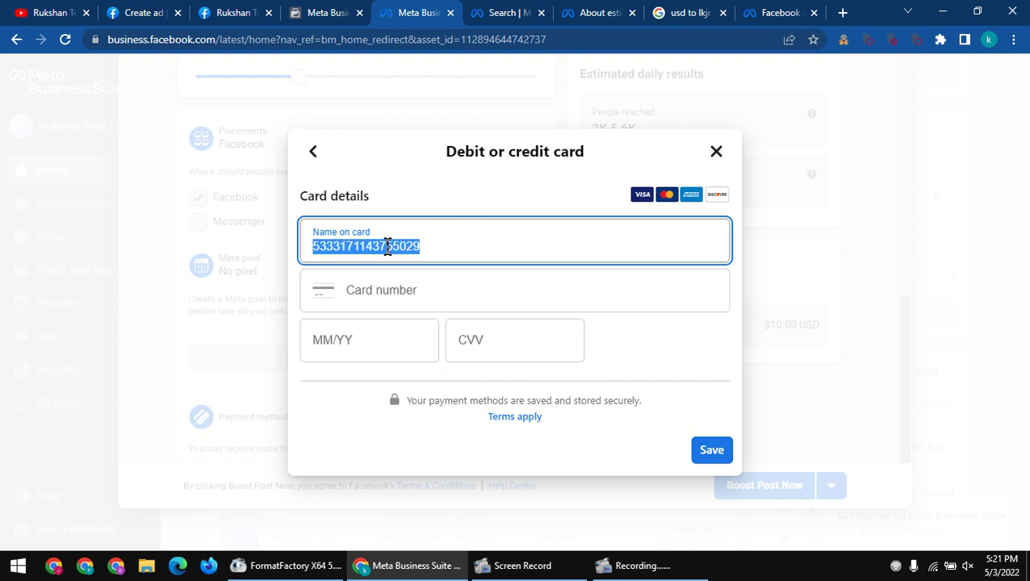
key("ctrl+x")
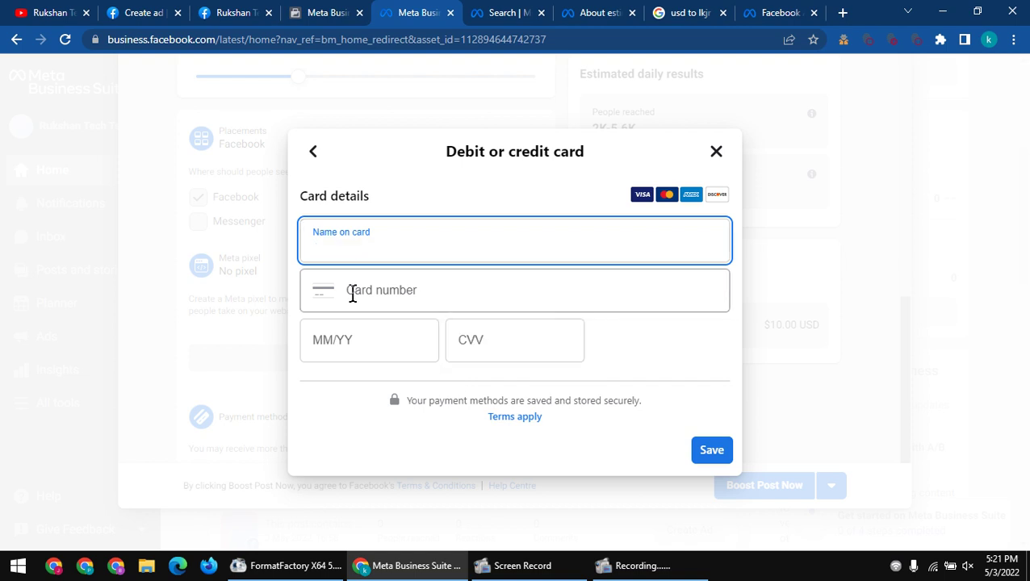
left_click(352, 292)
key("ctrl+v")
left_click(378, 242)
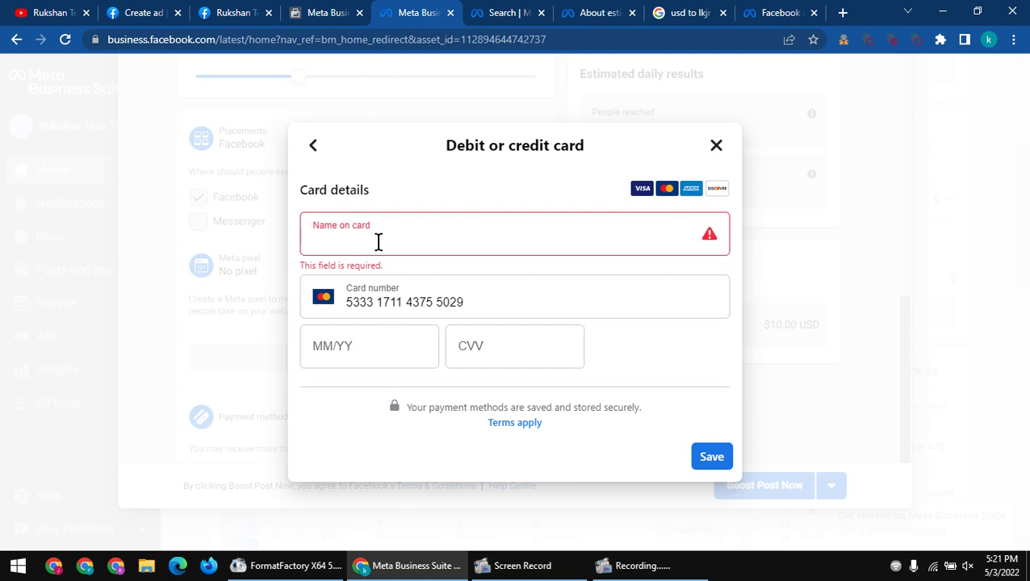
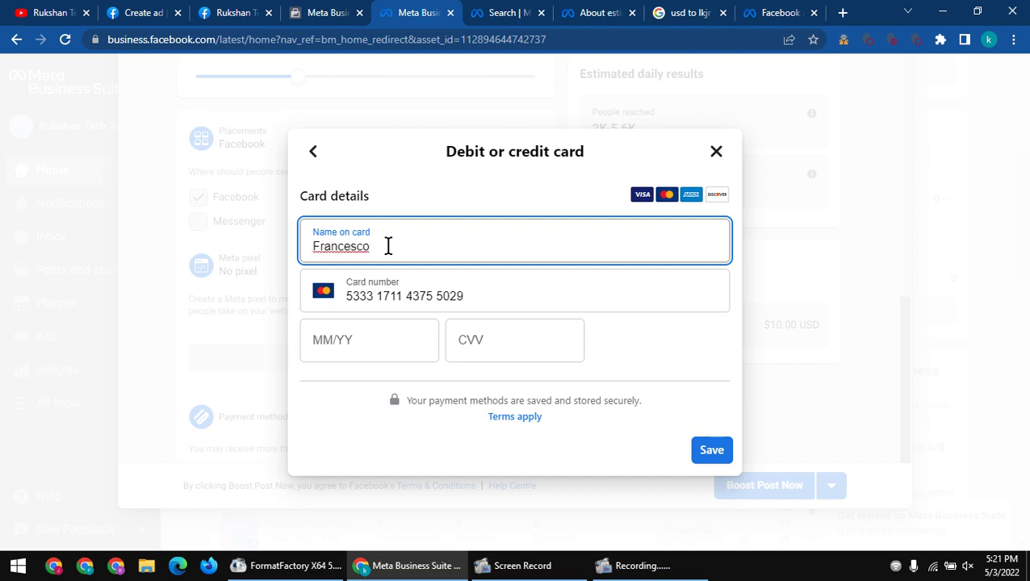
Step: Enter the card's expiry date and security code, then save the card
left_click(347, 346)
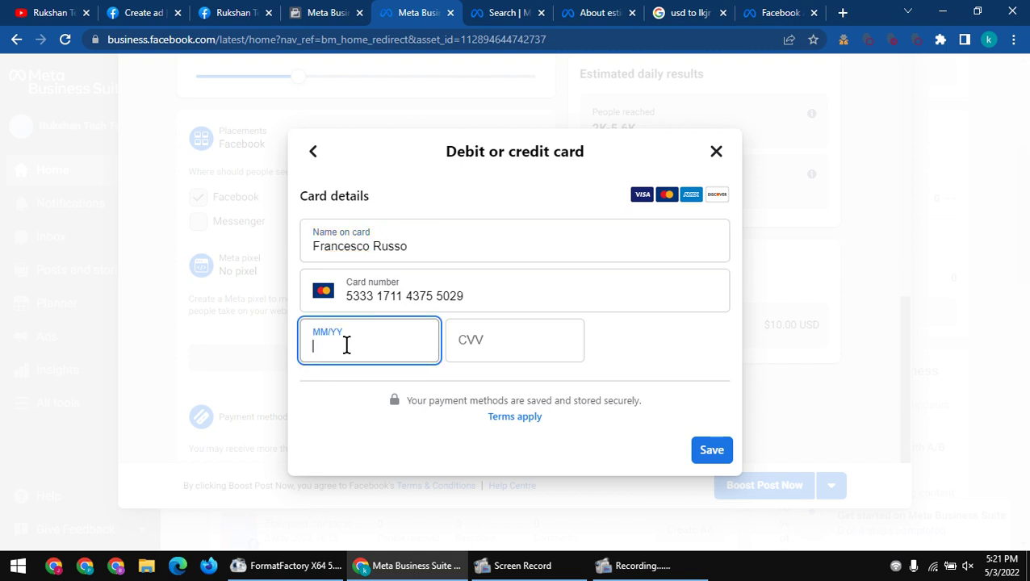
type("07/26")
left_click(516, 347)
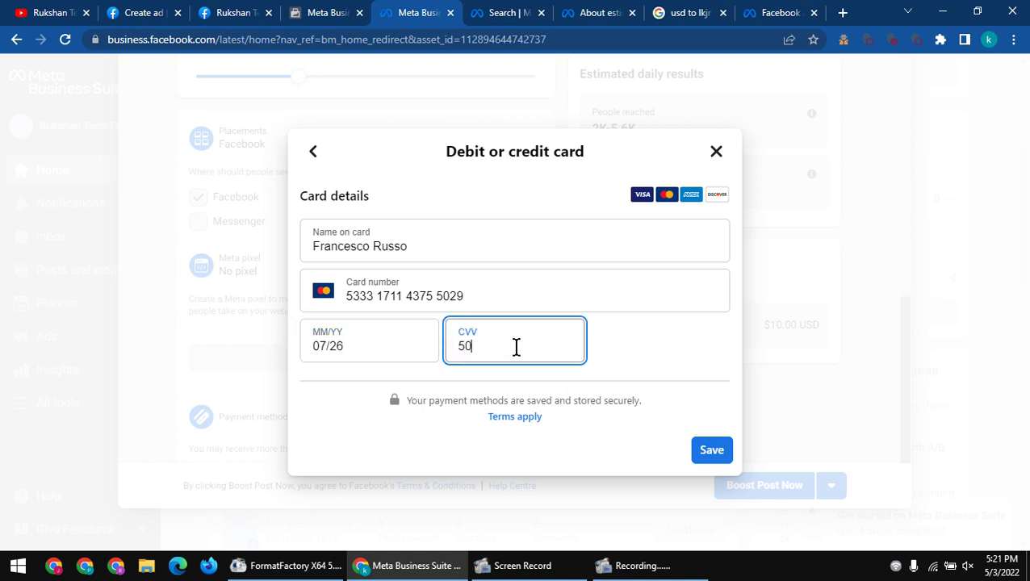
left_click(708, 450)
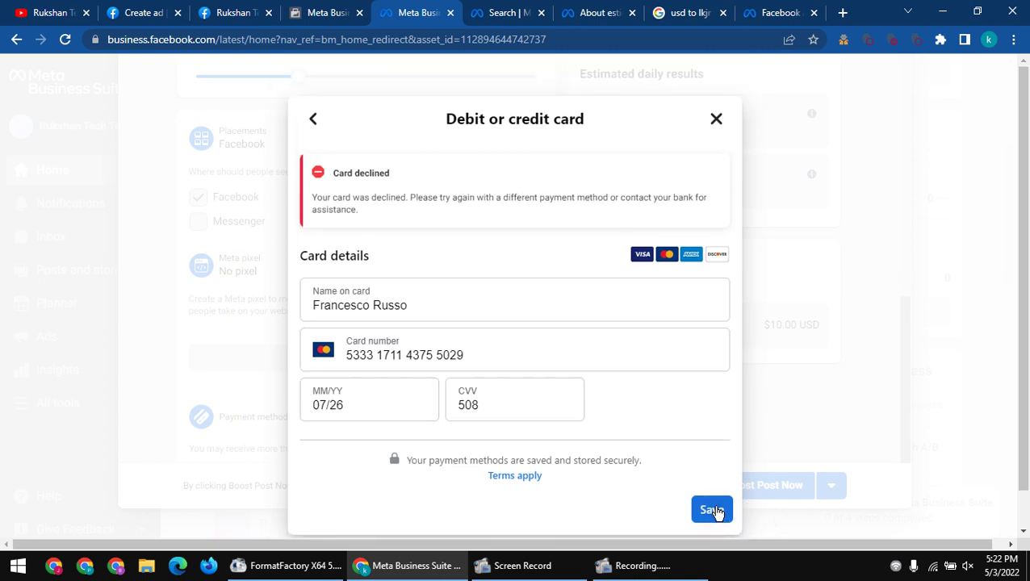
Step: Resubmit the card, then replace the declined number with a different Visa card number
left_click(719, 520)
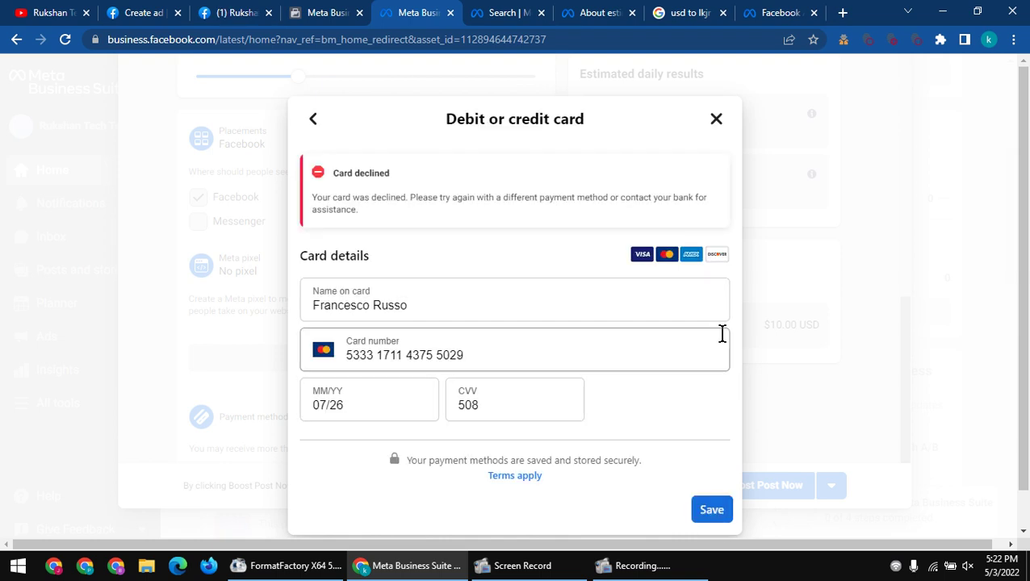
scroll(558, 288, "down", 1)
triple_click(411, 315)
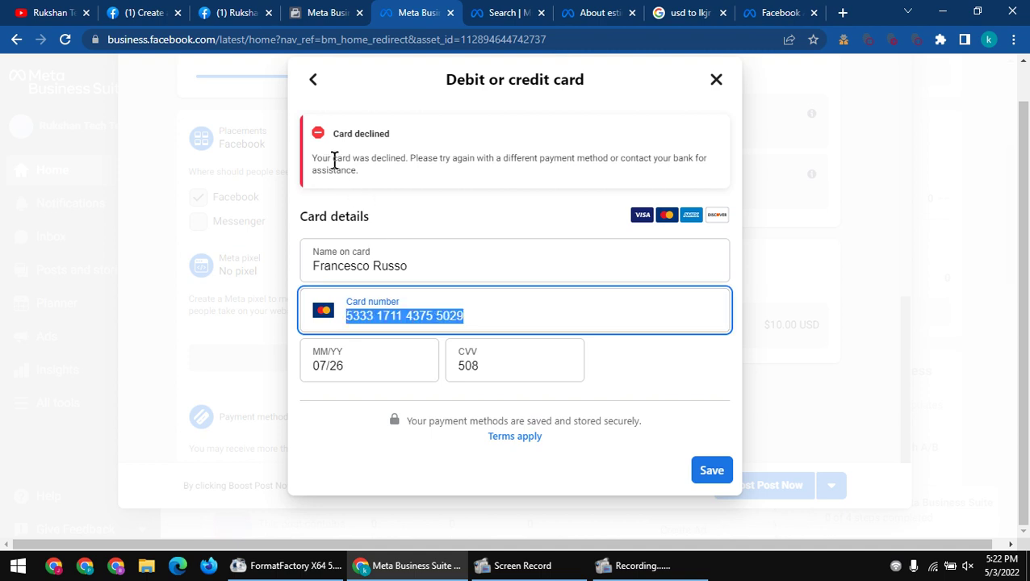
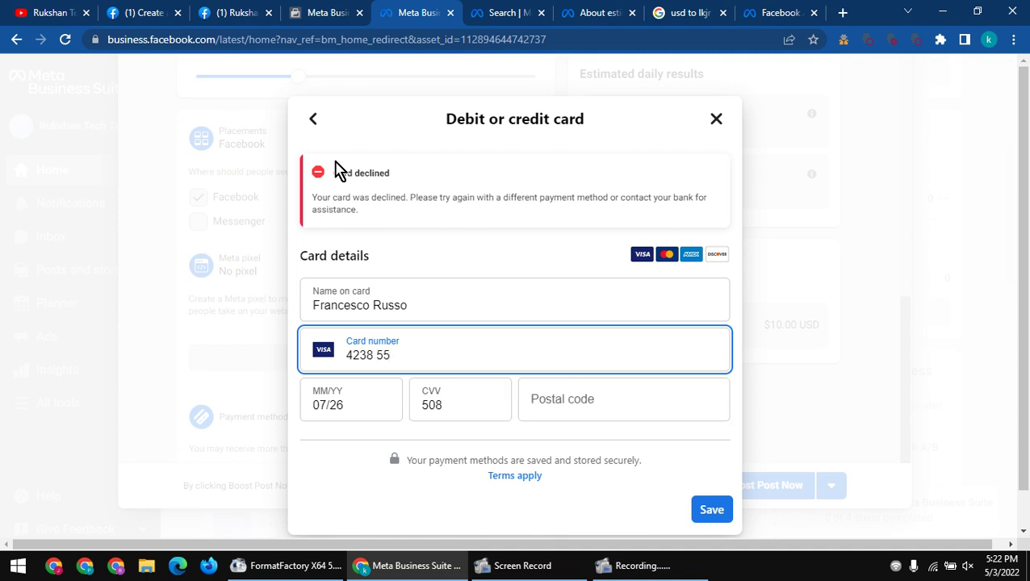
Step: Update the expiry date and security code, add the autofilled postal code, and save
left_click_drag(375, 405, 28, 411)
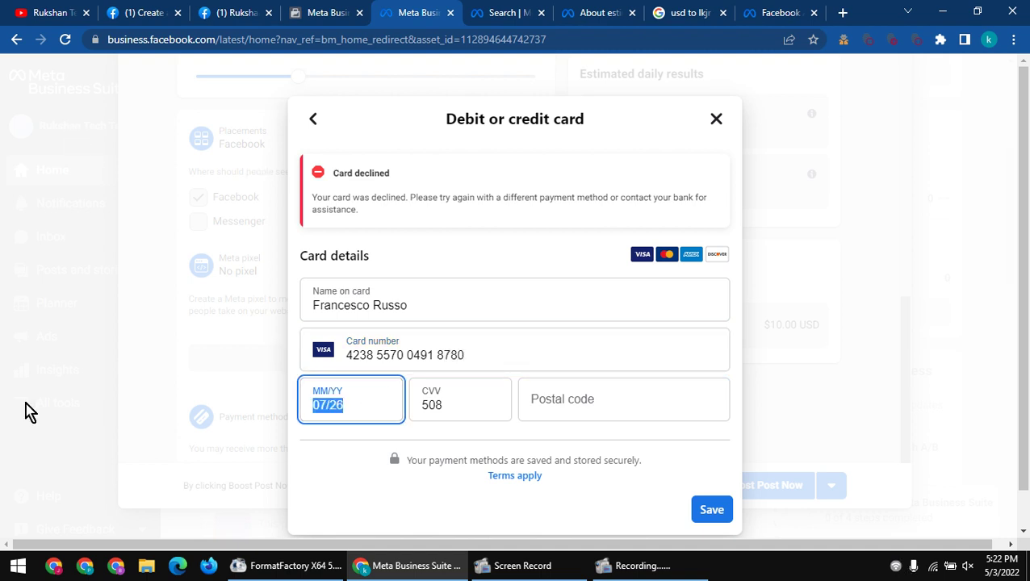
type("10/24")
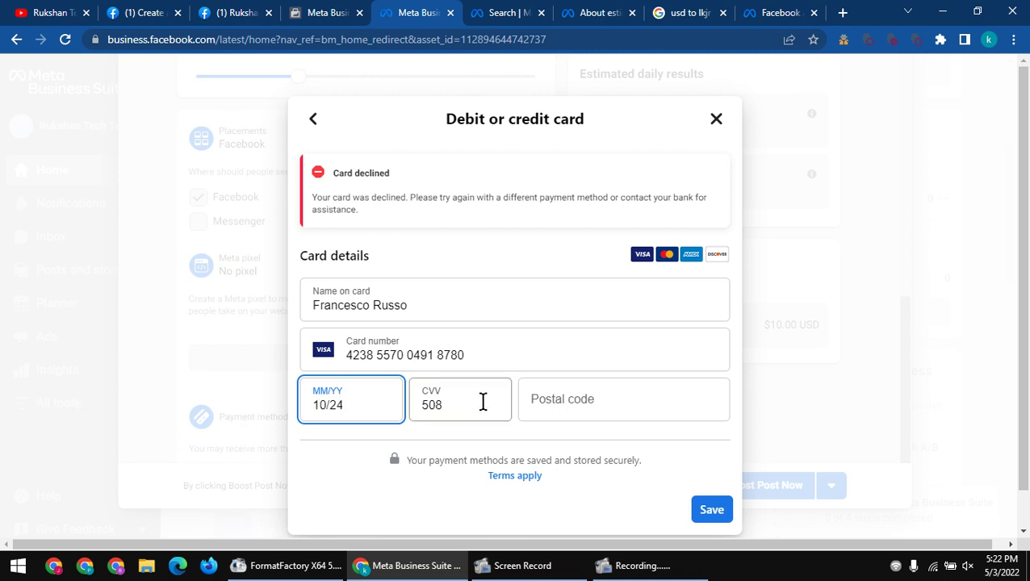
left_click_drag(483, 401, 71, 374)
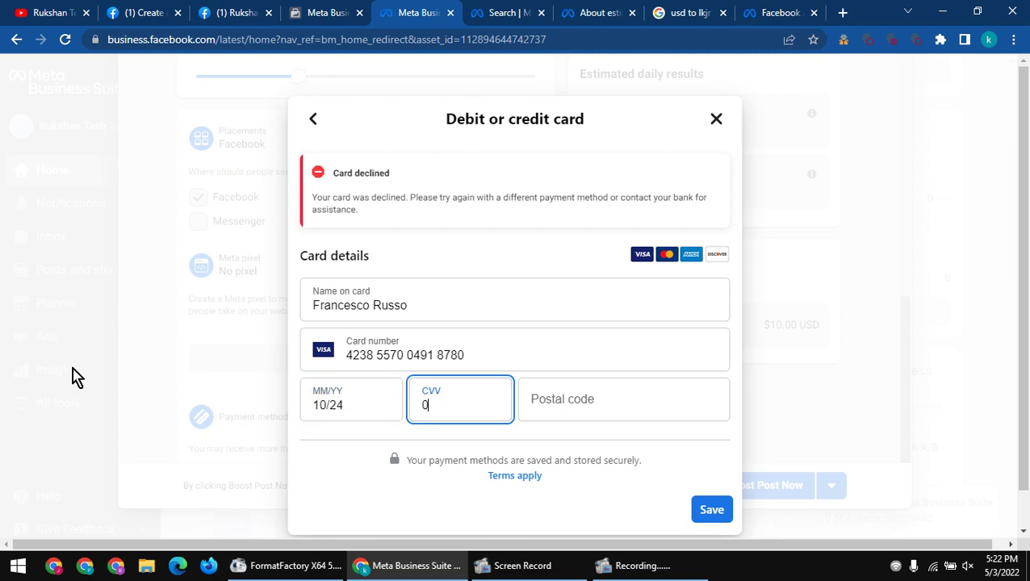
left_click(615, 381)
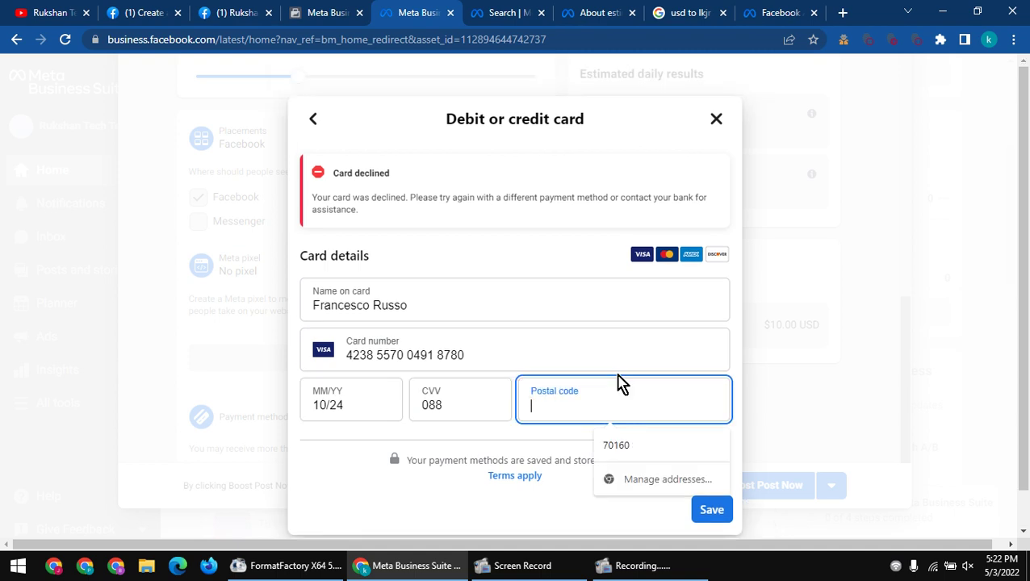
left_click(633, 446)
left_click(699, 515)
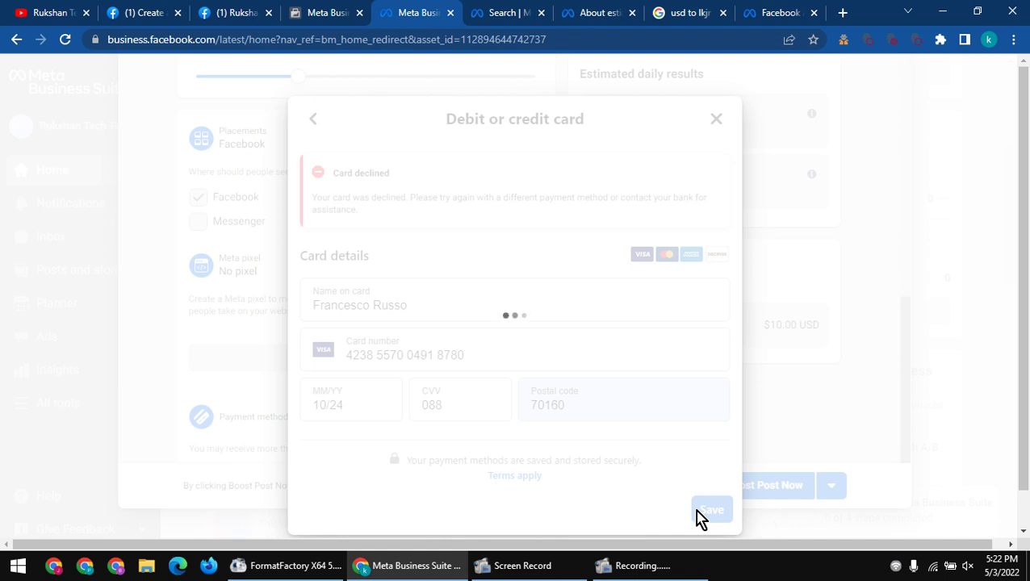
Step: Replace the card number and expiry date with another card's details and save again
left_click(471, 42)
scroll(488, 290, "down", 1)
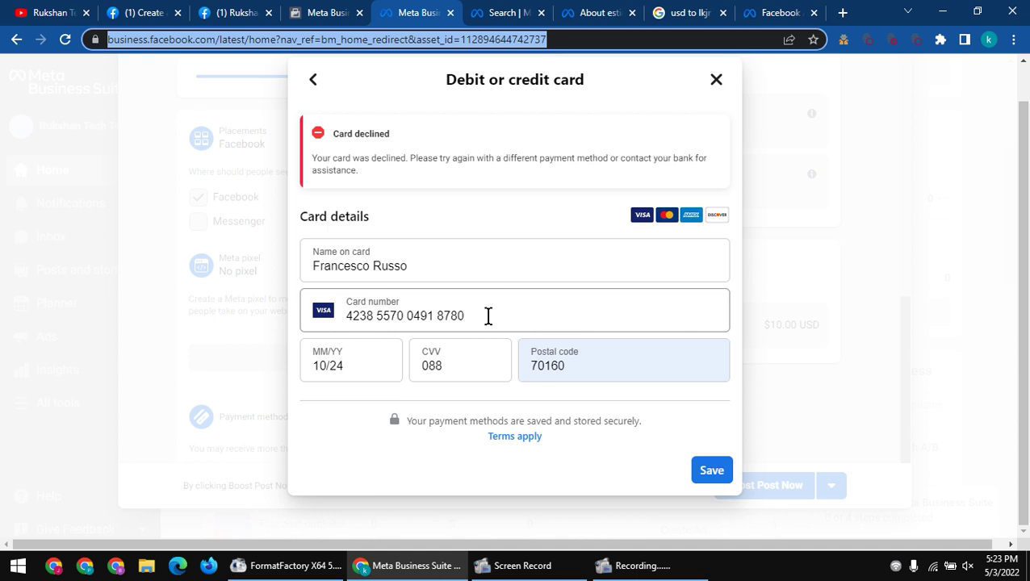
triple_click(370, 273)
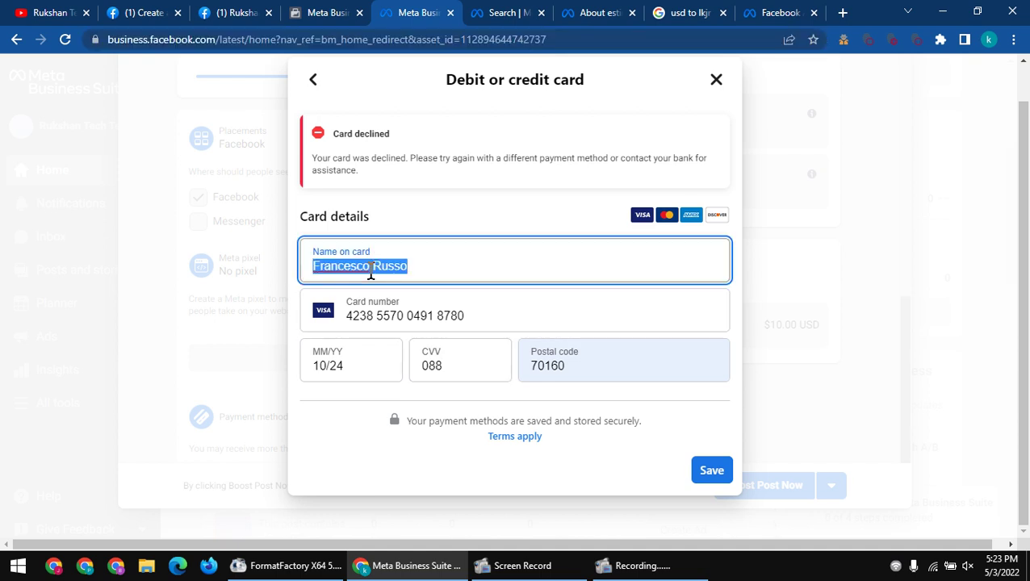
left_click(368, 322)
triple_click(367, 343)
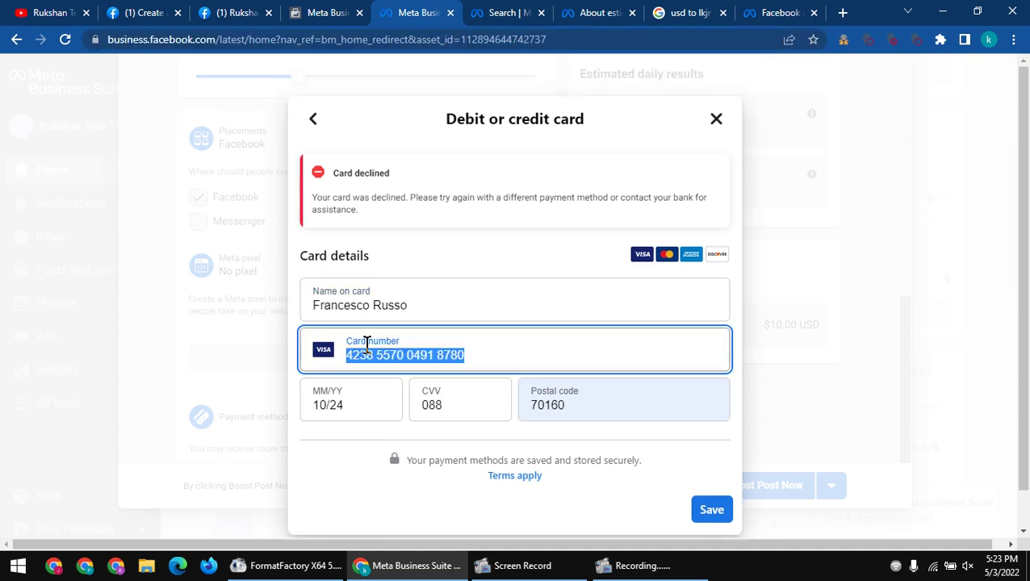
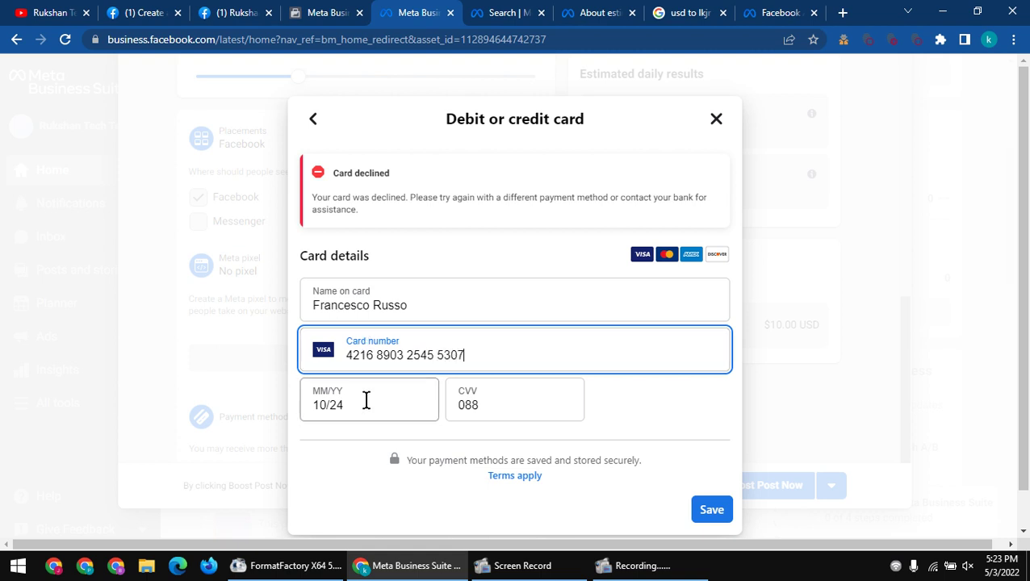
key("Tab")
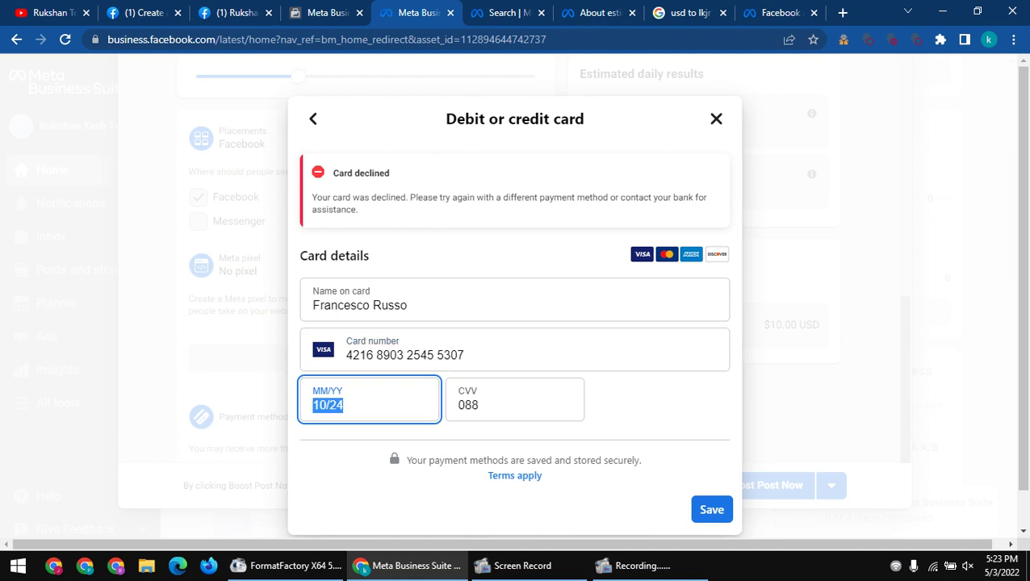
type("0826")
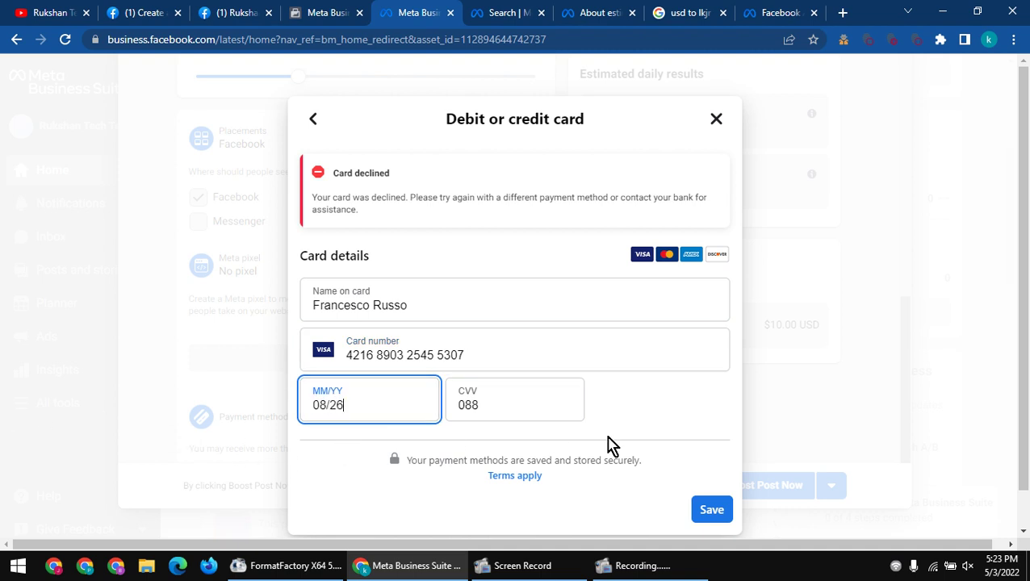
left_click(712, 511)
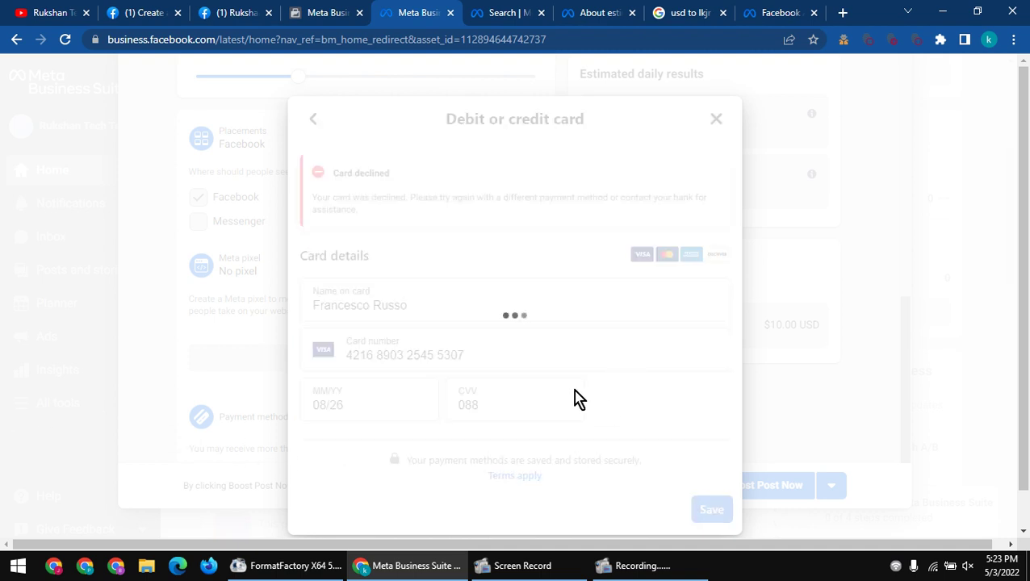
Step: Swap in a new security code and save the card details
scroll(563, 388, "down", 1)
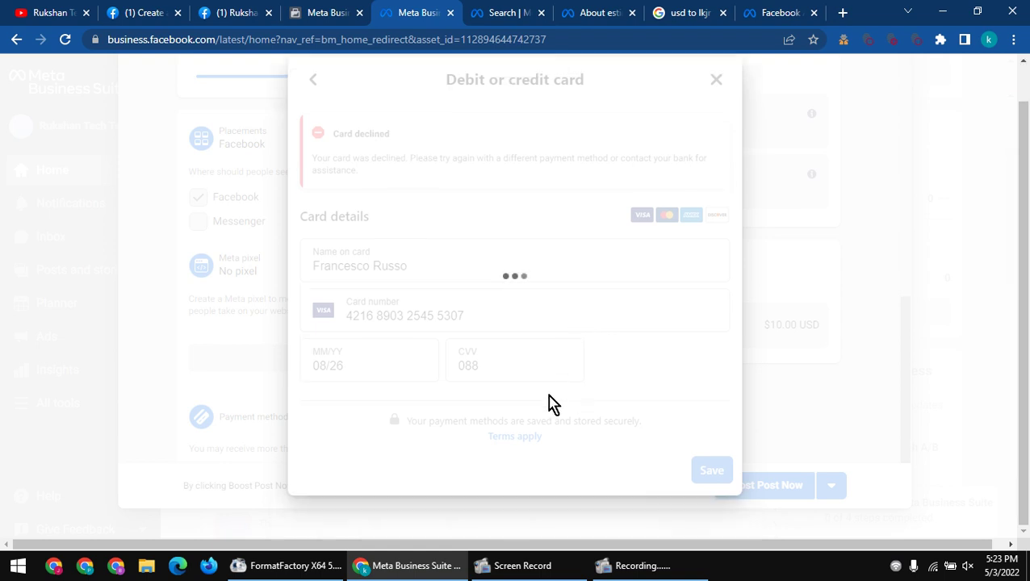
scroll(549, 403, "up", 1)
scroll(549, 403, "down", 1)
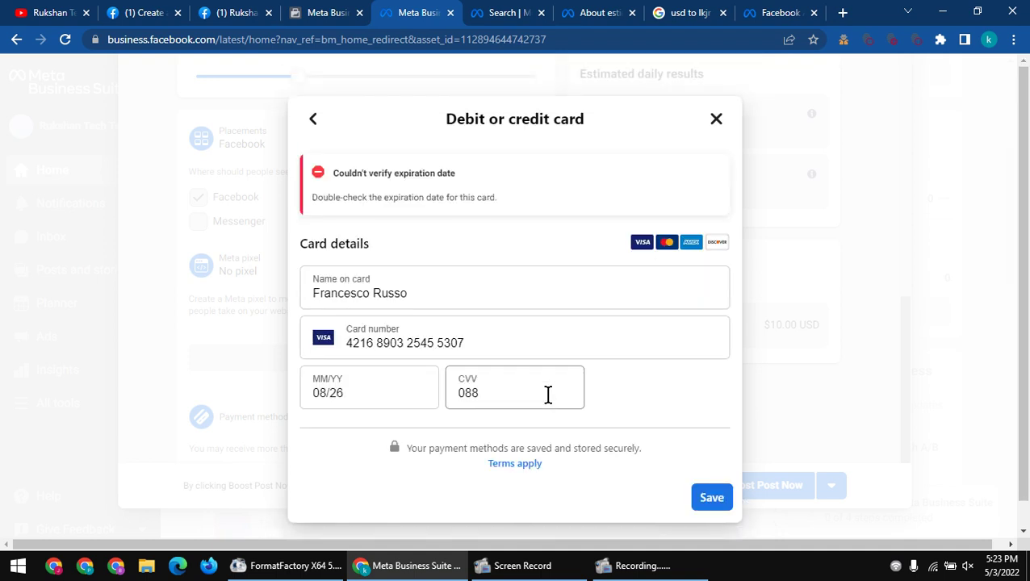
left_click_drag(547, 394, 280, 409)
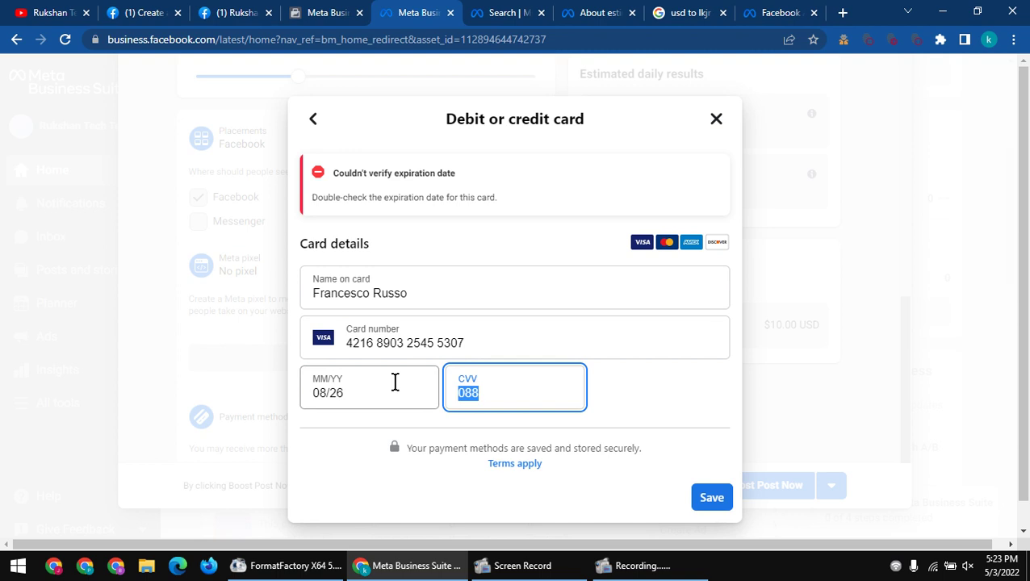
type("000")
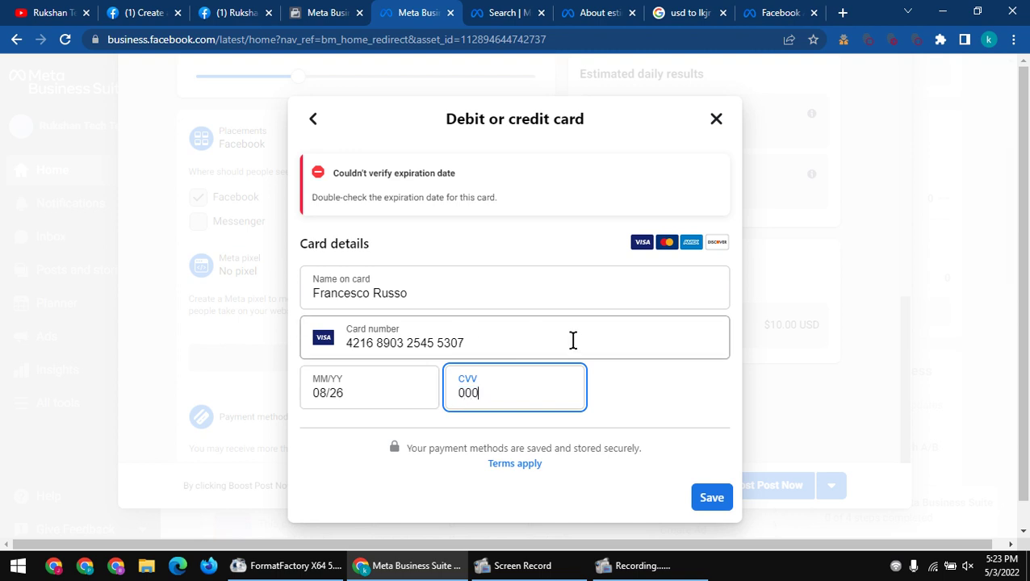
left_click(681, 471)
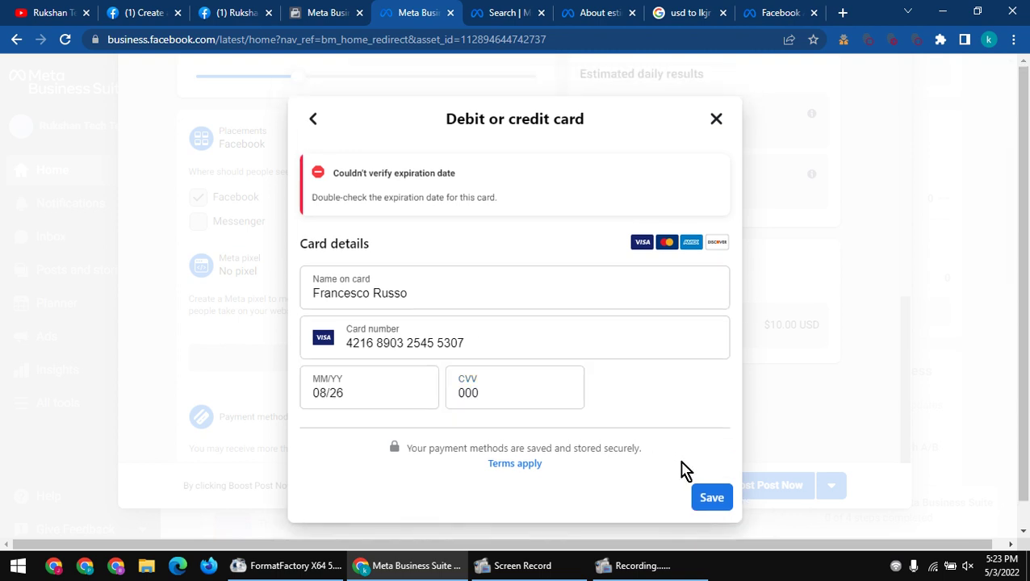
left_click(707, 498)
Step: Try yet another security code and resubmit the card
left_click_drag(465, 394, 255, 409)
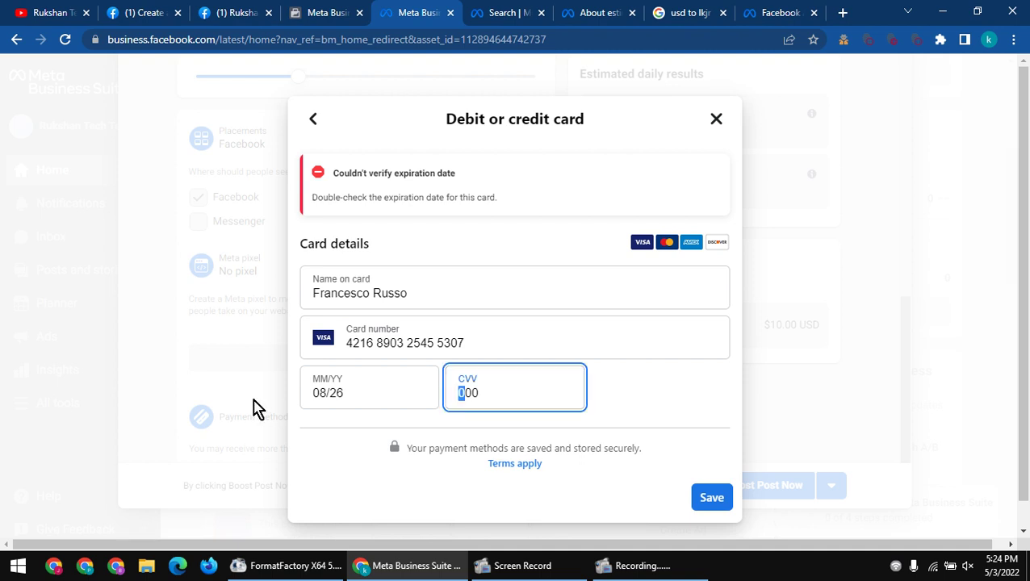
key("ctrl+a")
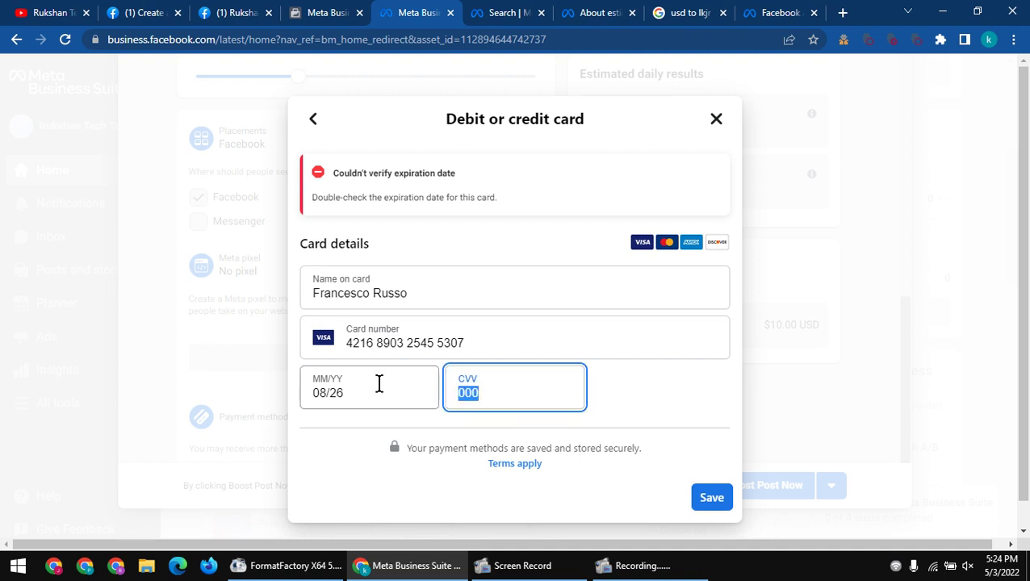
left_click(725, 505)
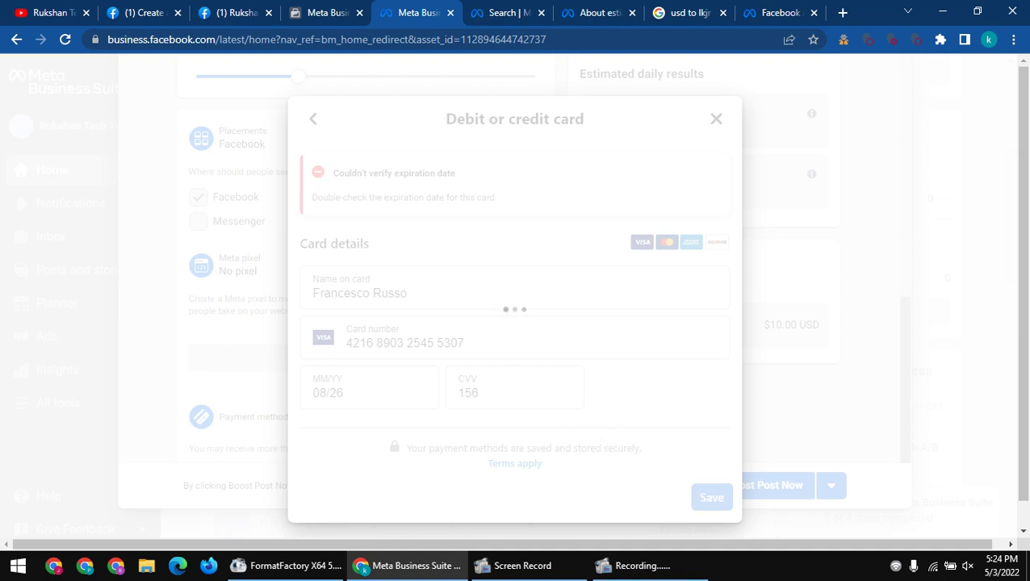
Step: Glance at the Meta help article on estimated daily results, then return to the card form
left_click(507, 12)
left_click(598, 12)
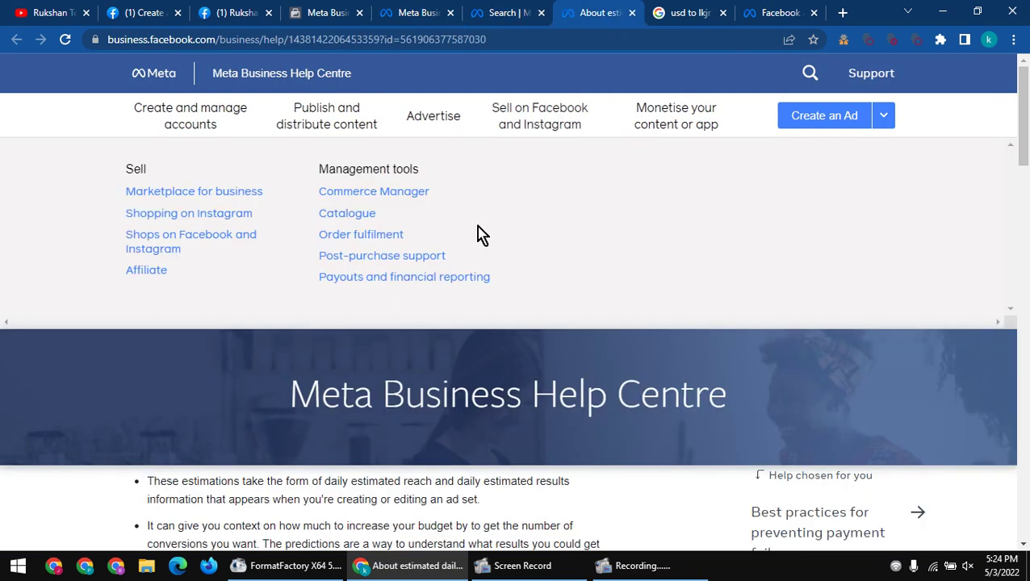
scroll(306, 269, "down", 3)
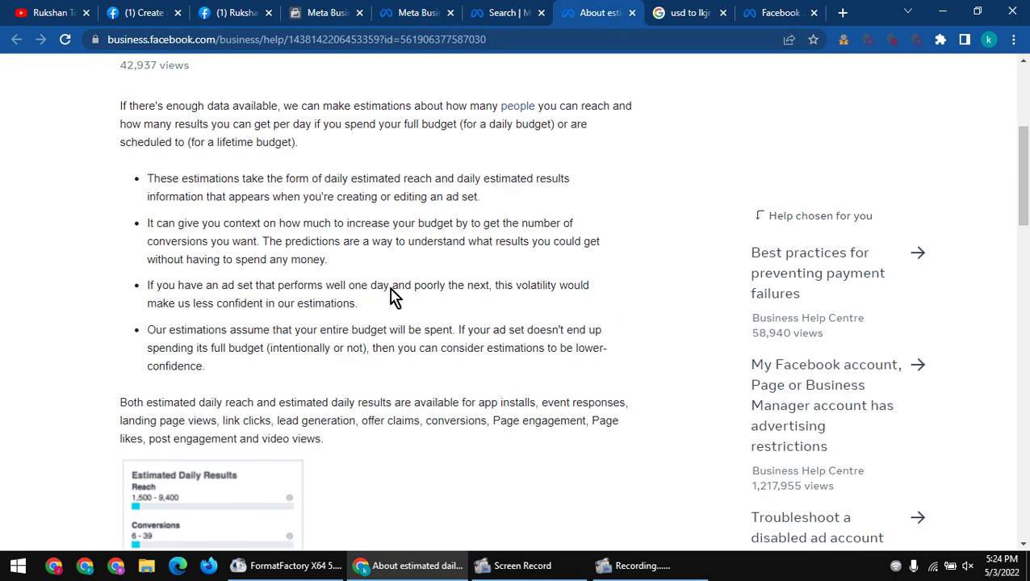
left_click(466, 18)
left_click(412, 18)
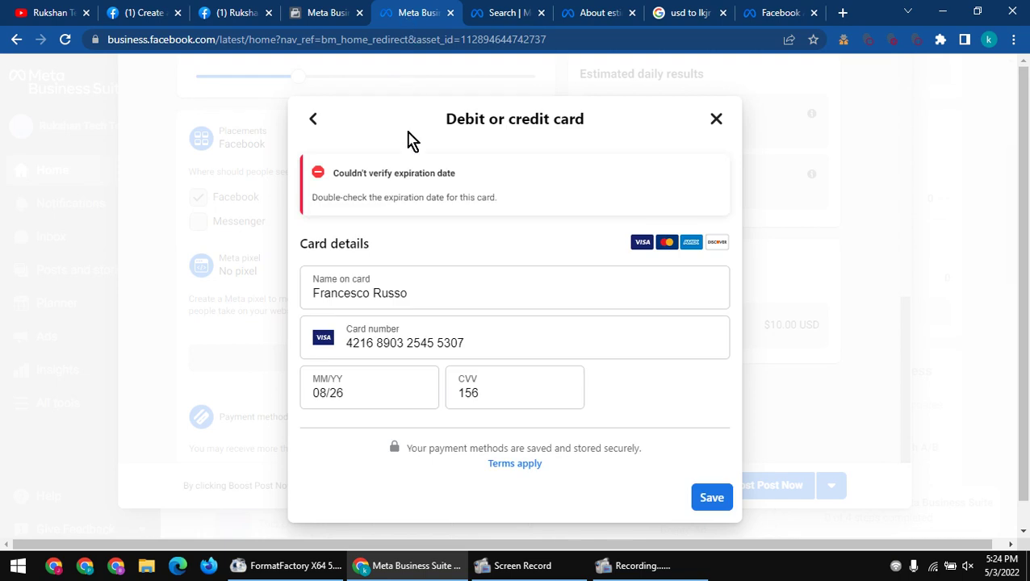
Step: Close the card form, review the 'Can't create ad' errors, and discard the boost post
left_click(714, 118)
scroll(484, 392, "down", 1)
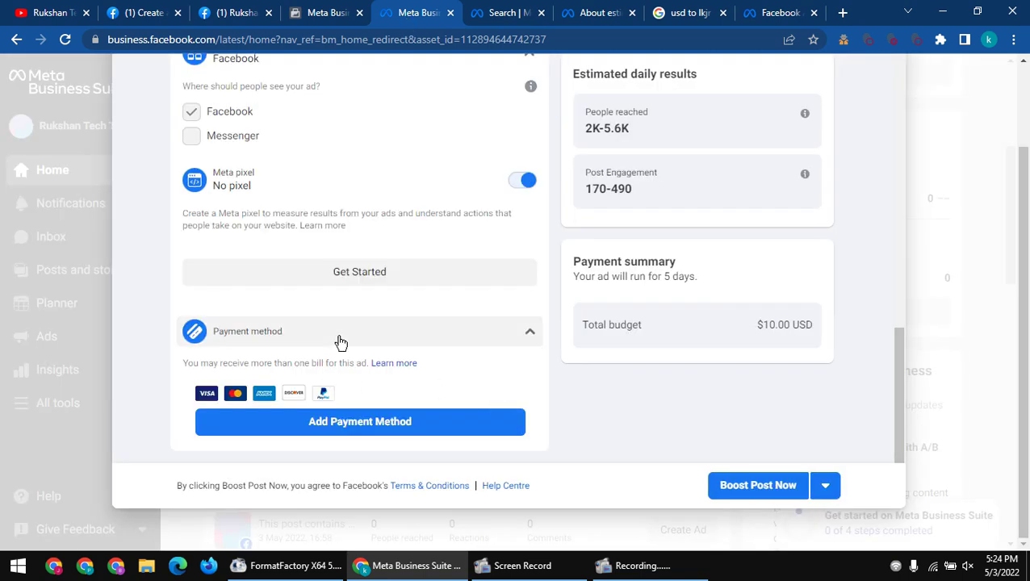
scroll(297, 316, "down", 2)
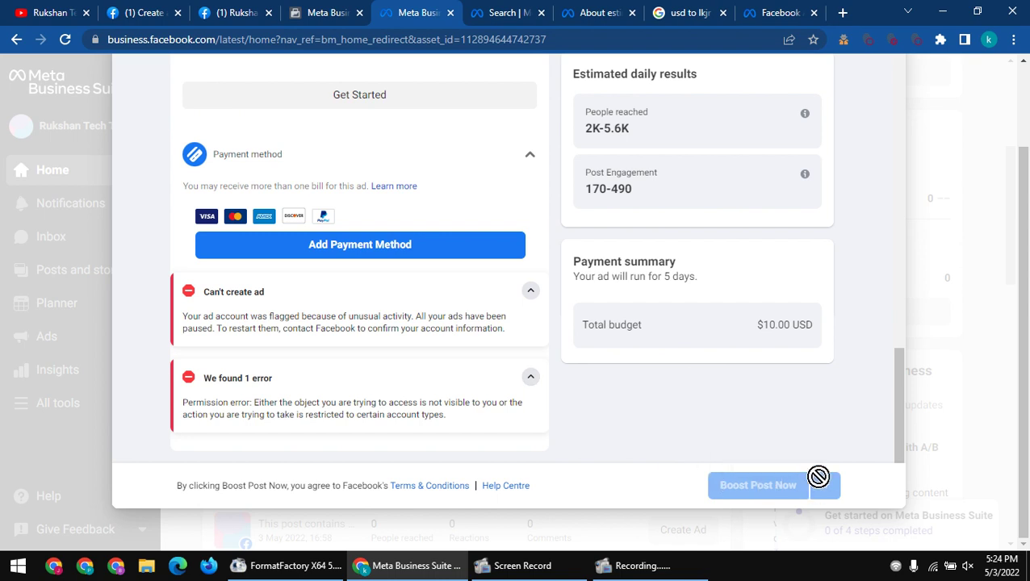
scroll(923, 251, "up", 2)
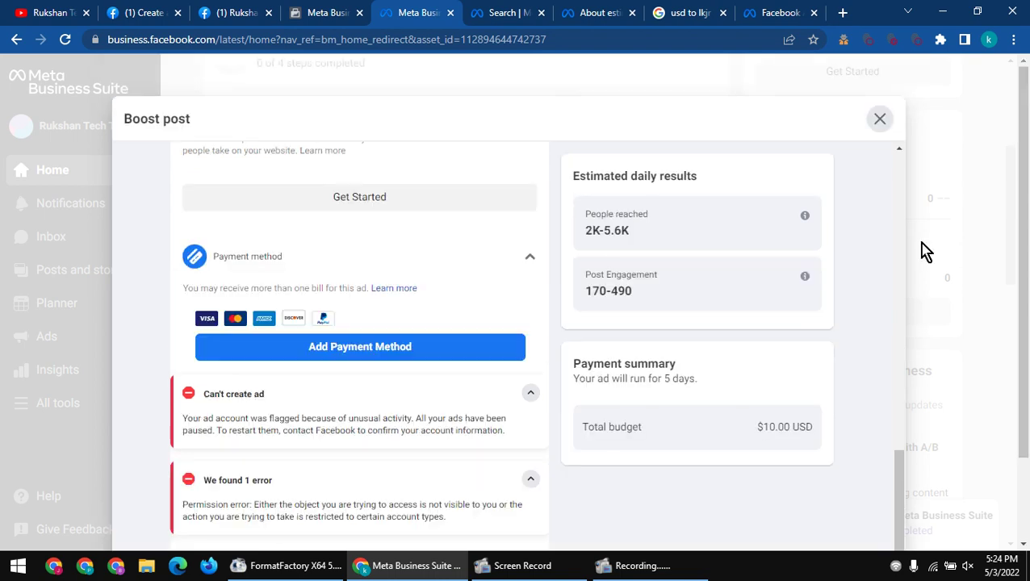
left_click(880, 121)
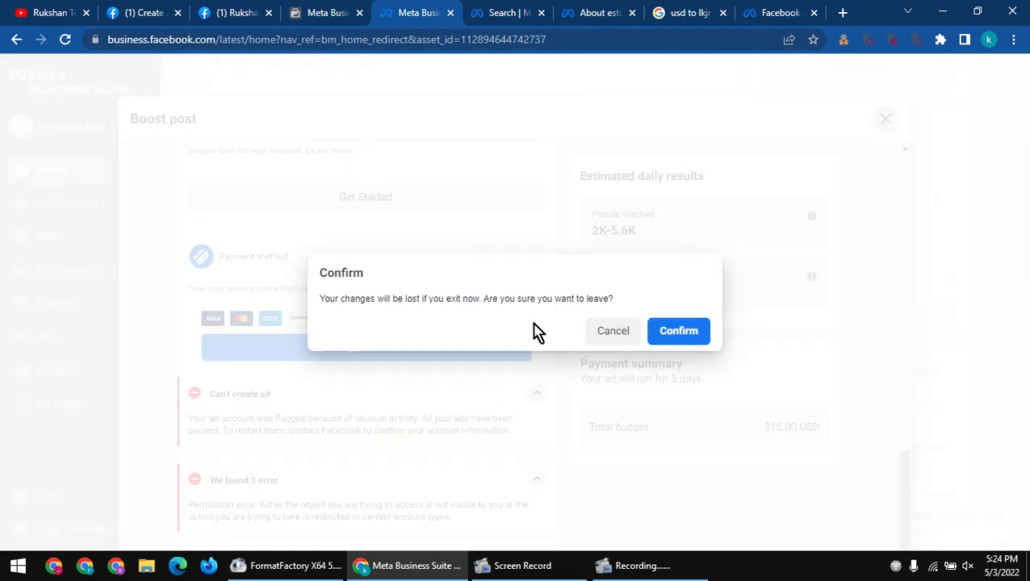
left_click(675, 336)
Step: Reload the Home dashboard and scroll through it
right_click(473, 168)
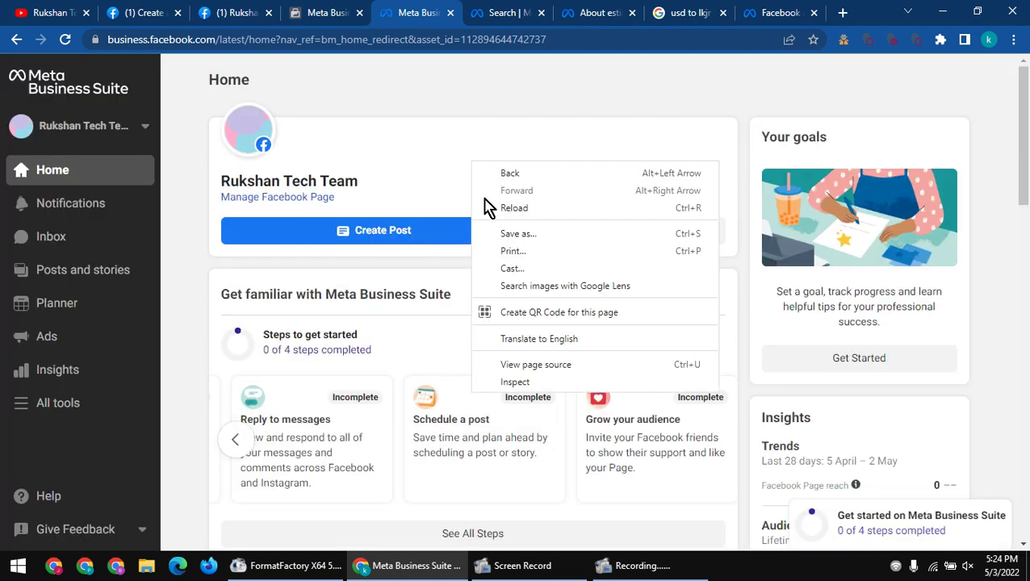
left_click(487, 208)
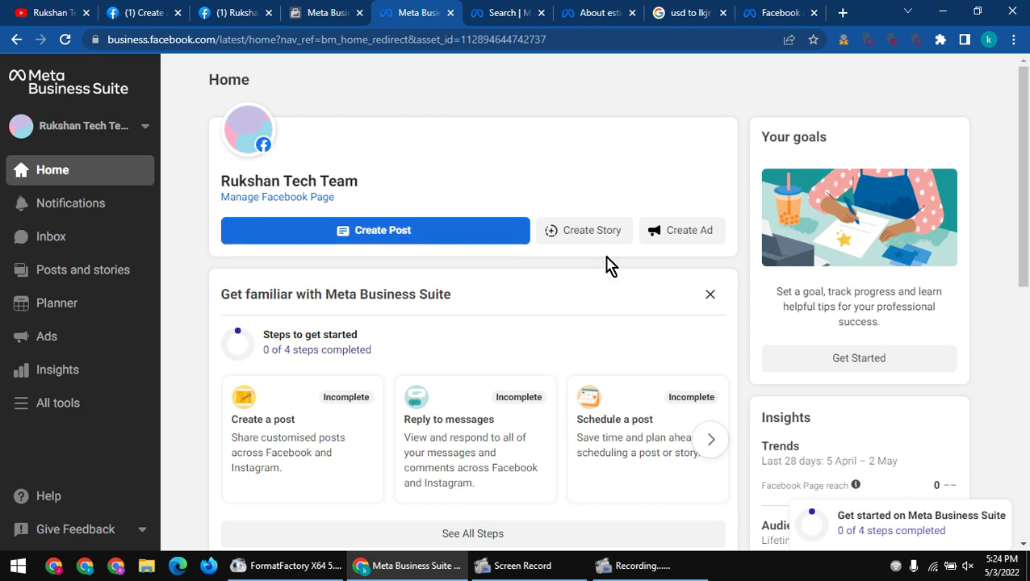
scroll(674, 275, "down", 3)
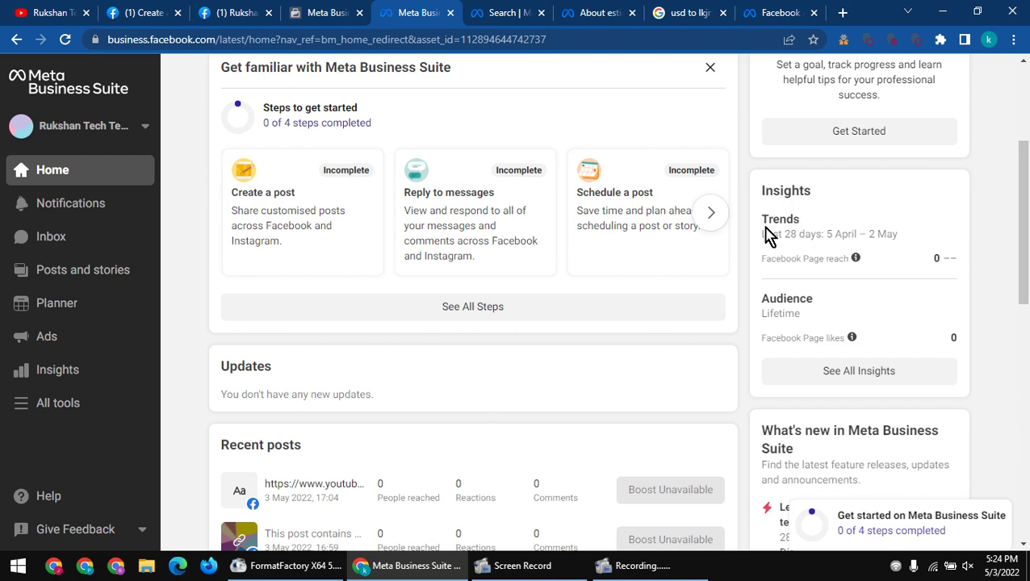
left_click_drag(768, 219, 883, 224)
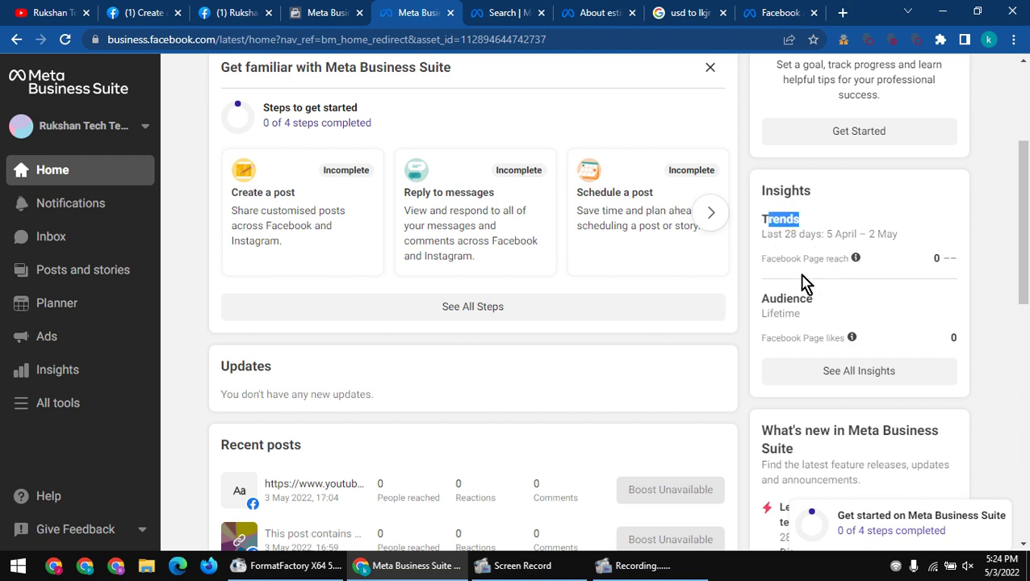
scroll(752, 382, "down", 3)
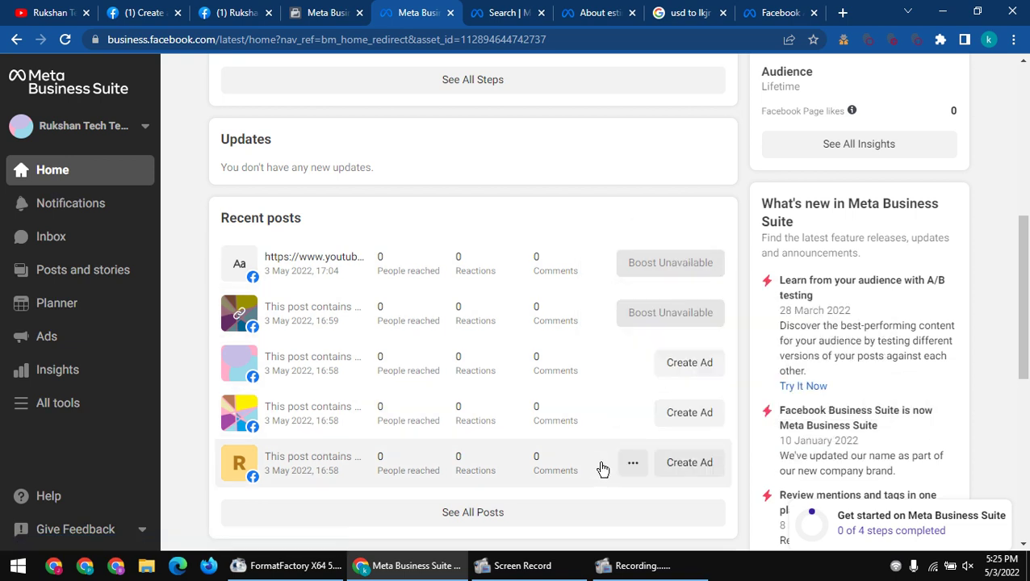
Step: Look over the recent posts, then open Notifications, which shows none new
mouse_move(663, 320)
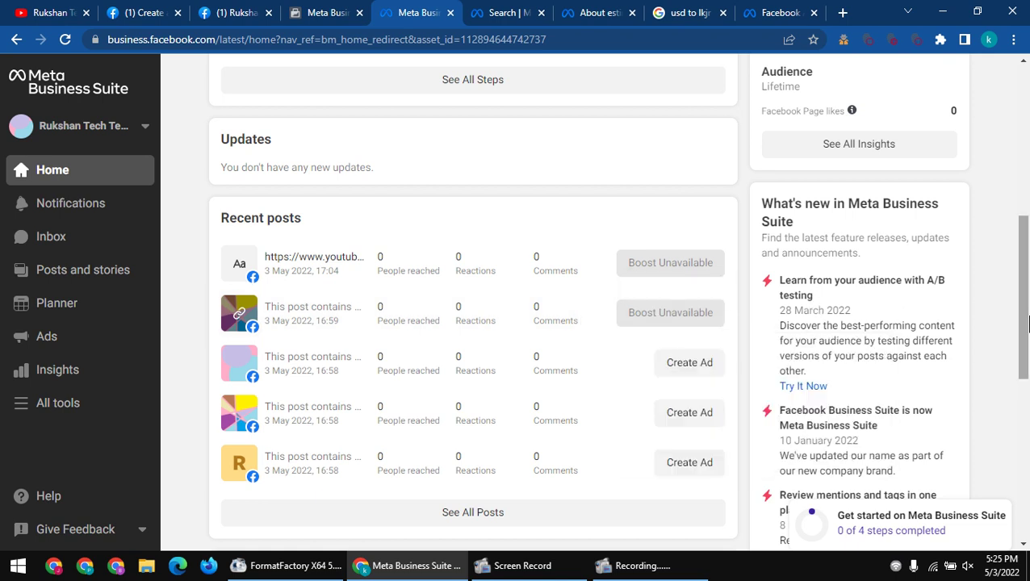
scroll(888, 363, "up", 2)
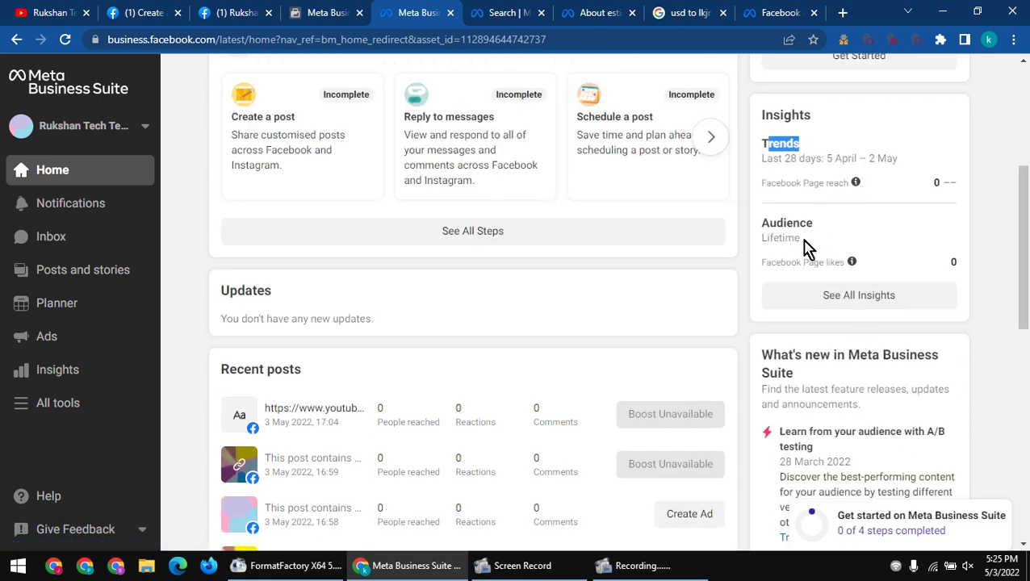
scroll(743, 367, "down", 4)
scroll(722, 395, "down", 3)
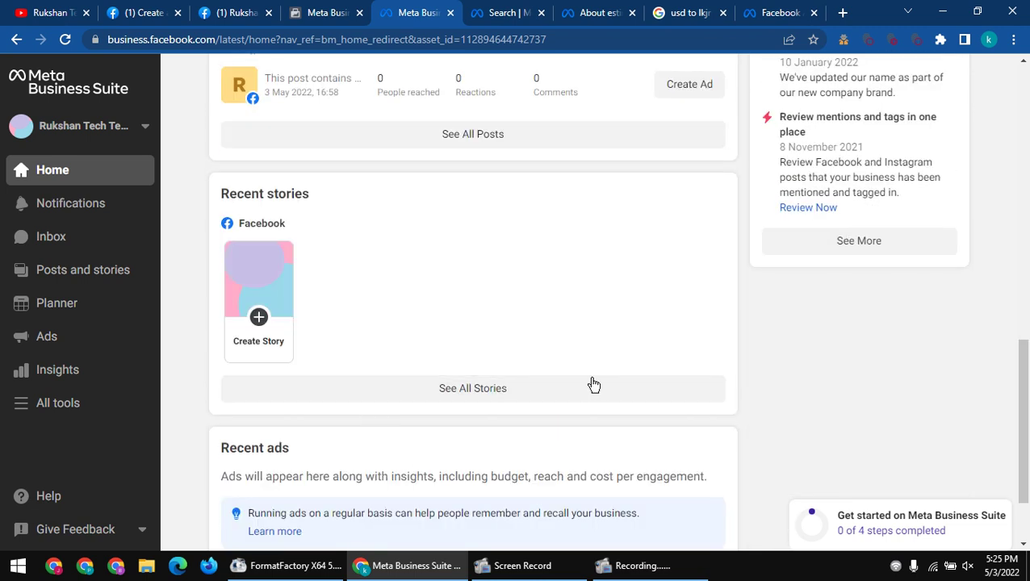
left_click(88, 216)
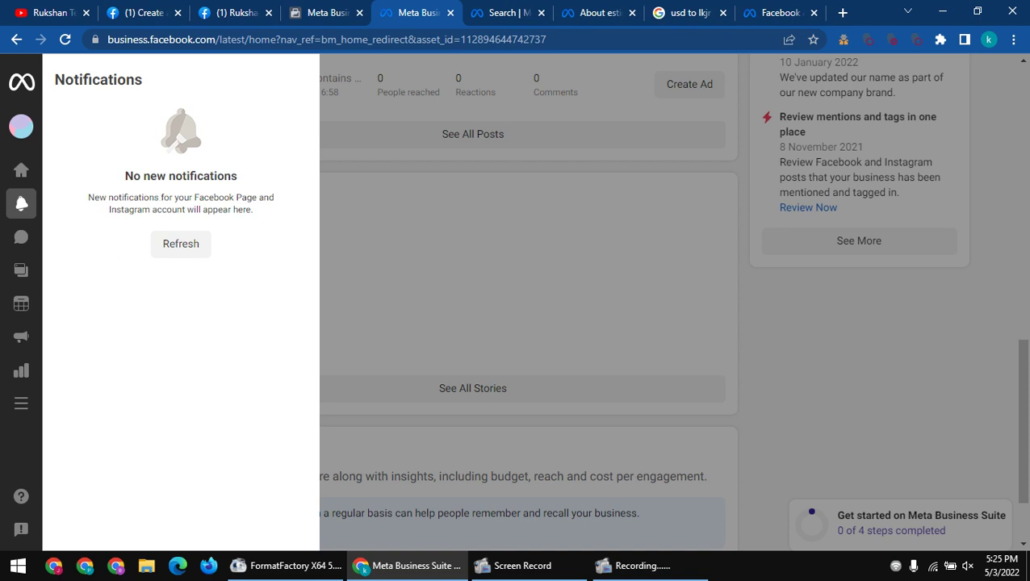
Step: Browse the Inbox's Facebook comments, Instagram Direct, Instagram comments and Chat plugin tabs
left_click(23, 239)
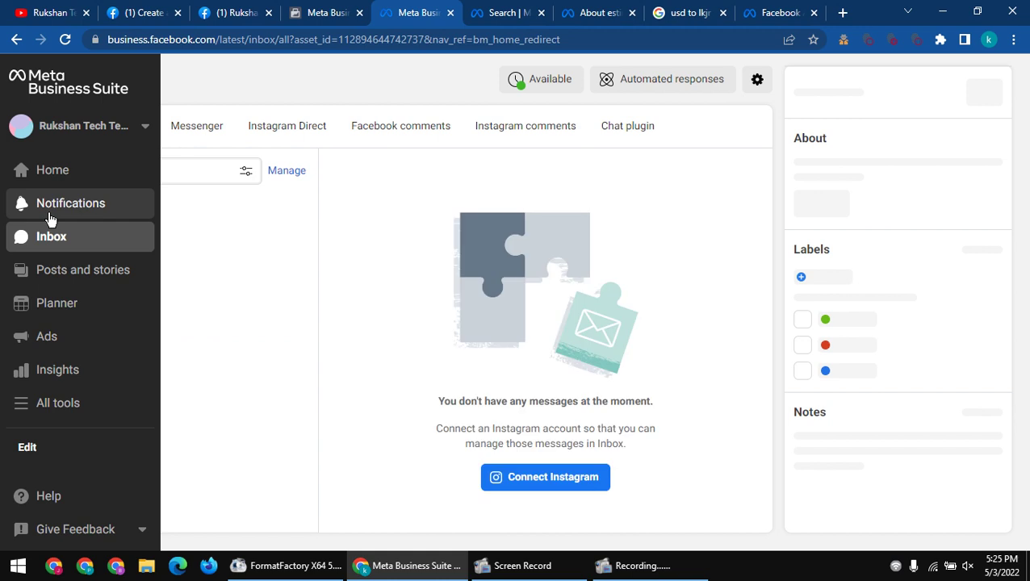
left_click(383, 137)
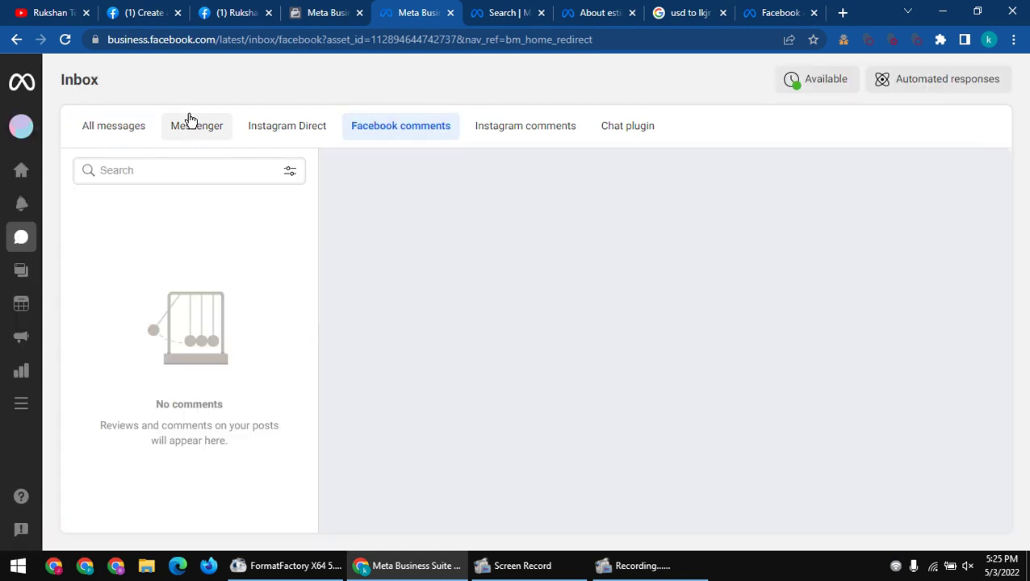
left_click(300, 132)
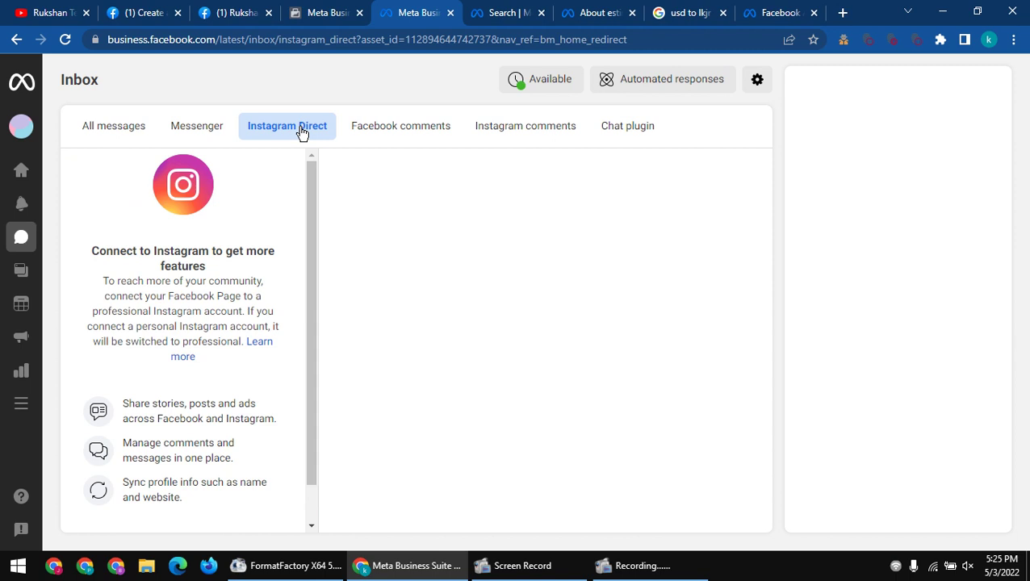
left_click(405, 125)
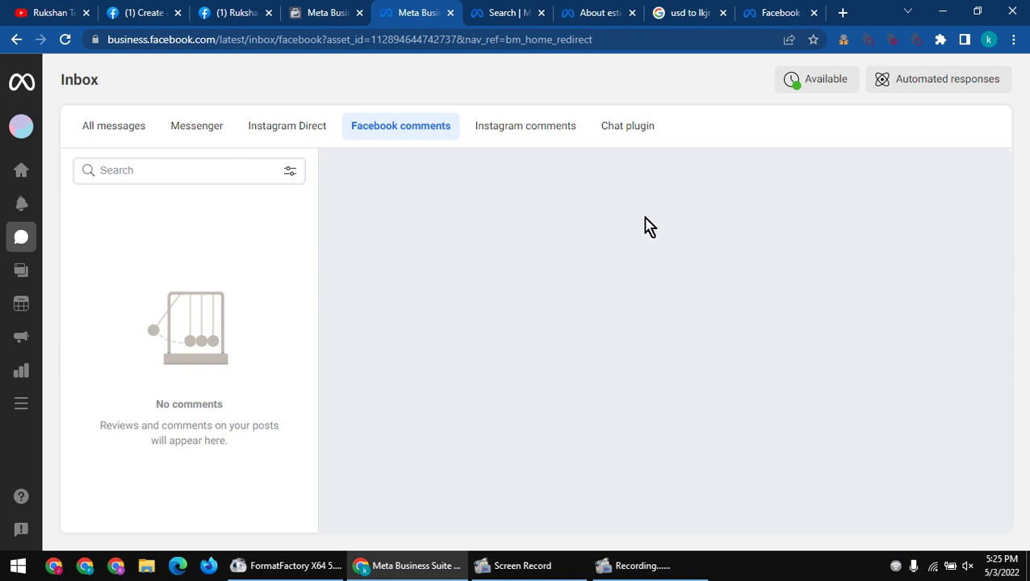
left_click(526, 127)
left_click(655, 127)
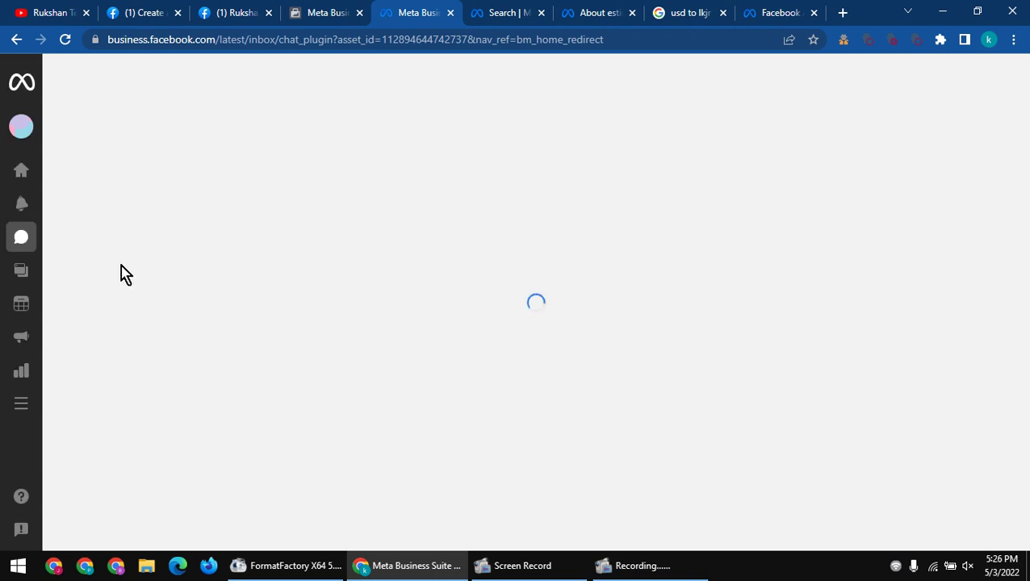
Step: In Posts and stories, check Stories, then switch to the Feed and grid list of posts
mouse_move(20, 271)
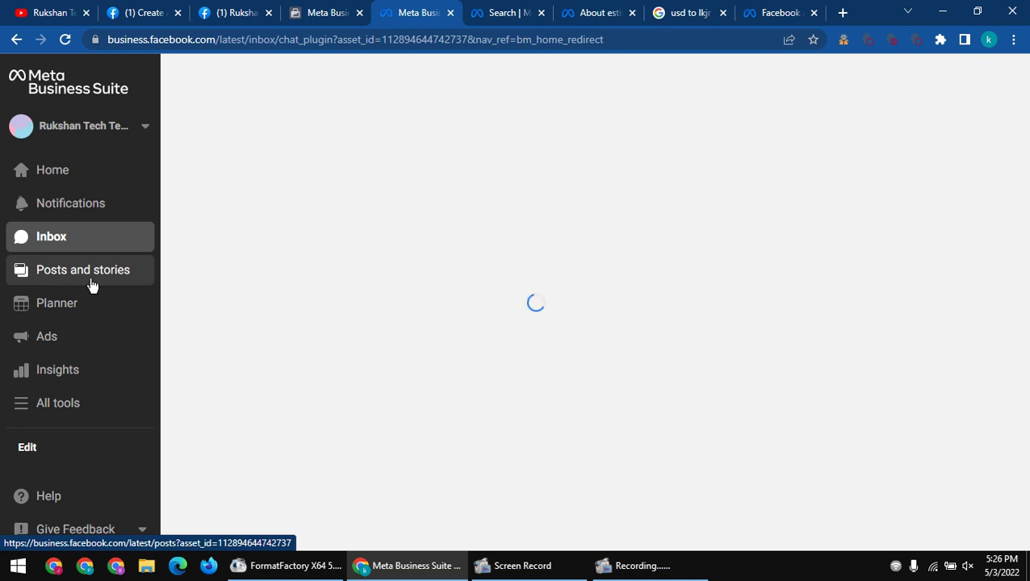
left_click(119, 276)
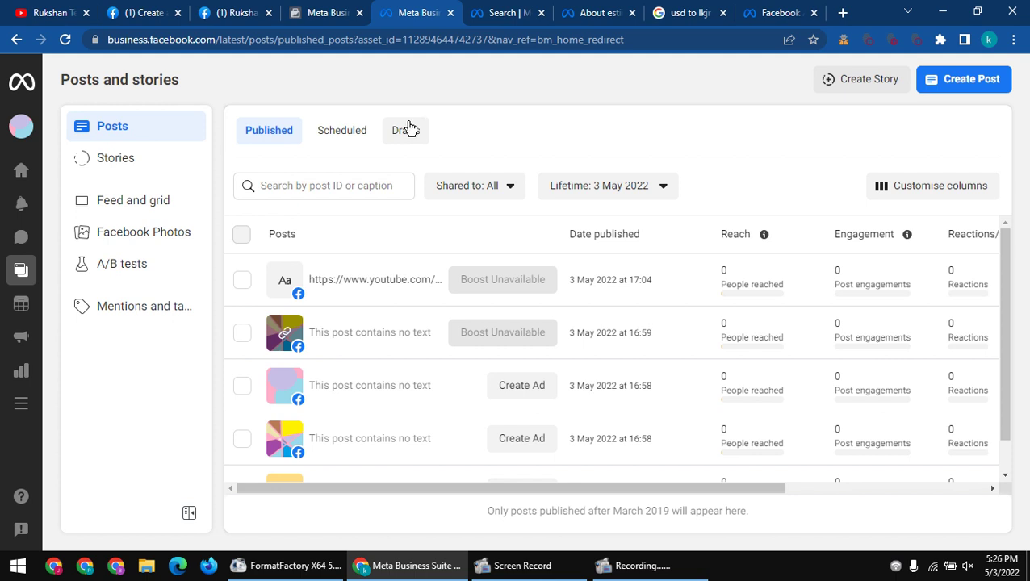
left_click(157, 162)
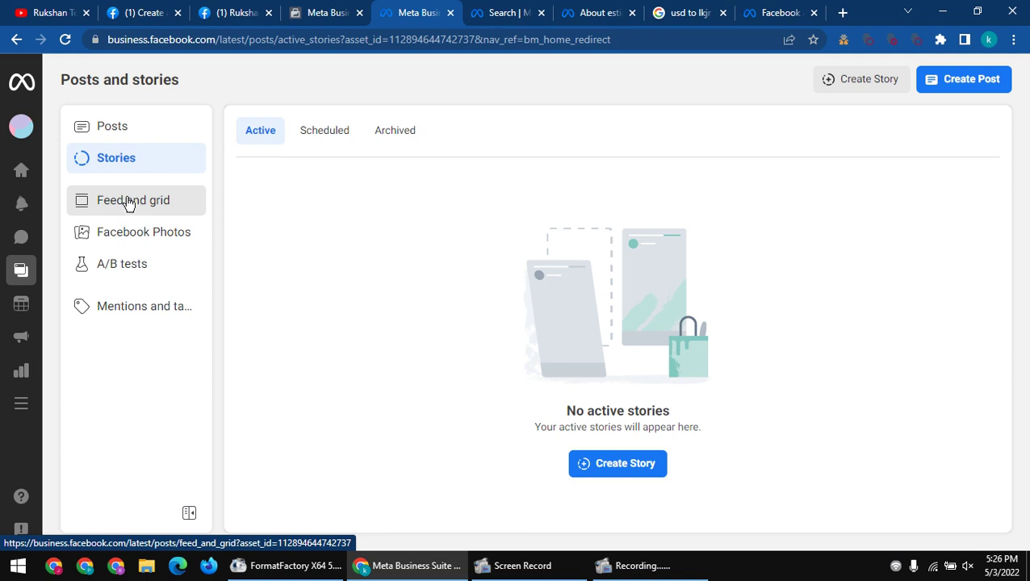
left_click(154, 207)
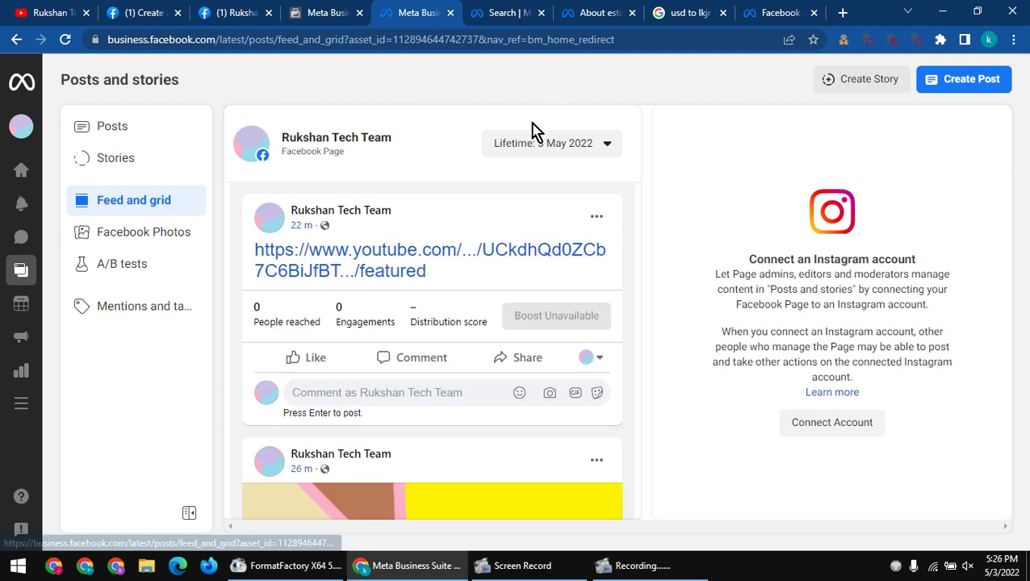
Step: Switch the feed date range to Last 7 days, then to Today
left_click(524, 156)
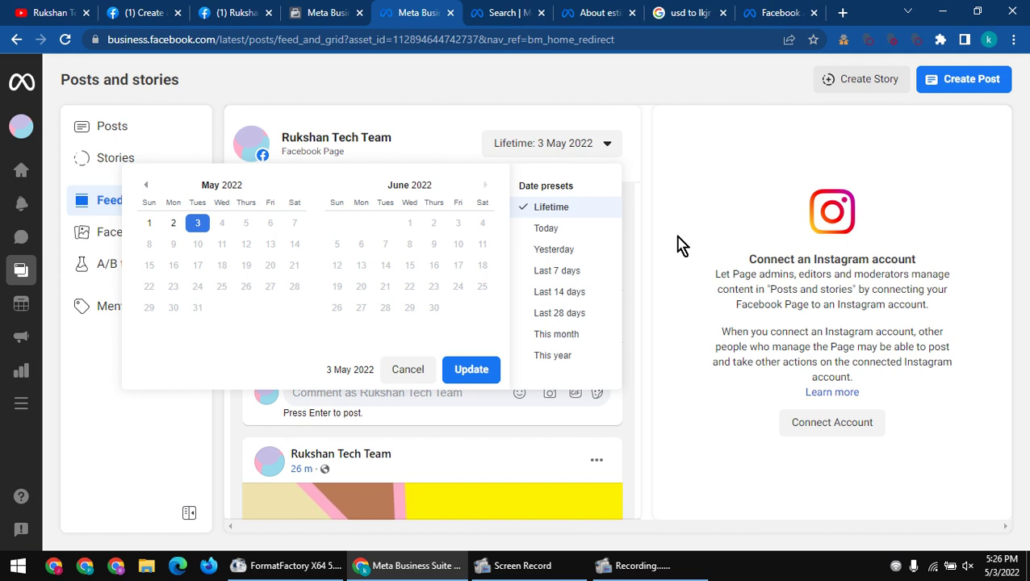
left_click(557, 272)
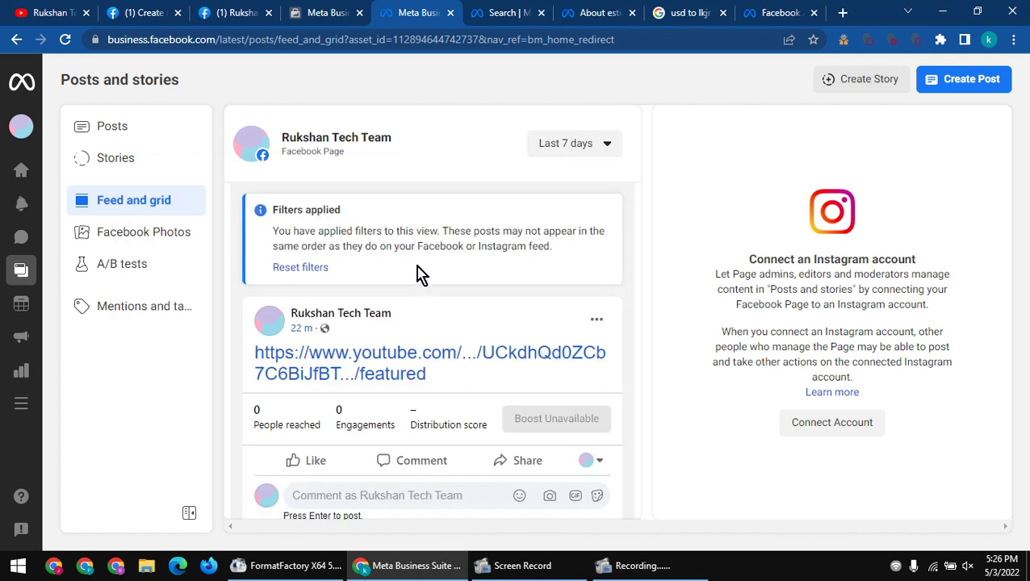
scroll(415, 282, "down", 5)
scroll(412, 278, "down", 5)
left_click(552, 145)
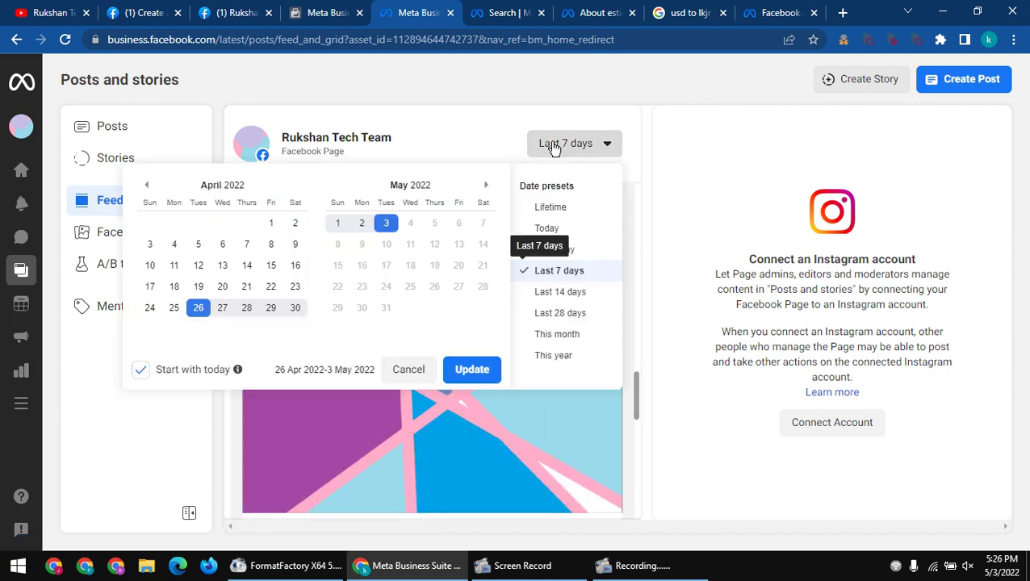
left_click(555, 230)
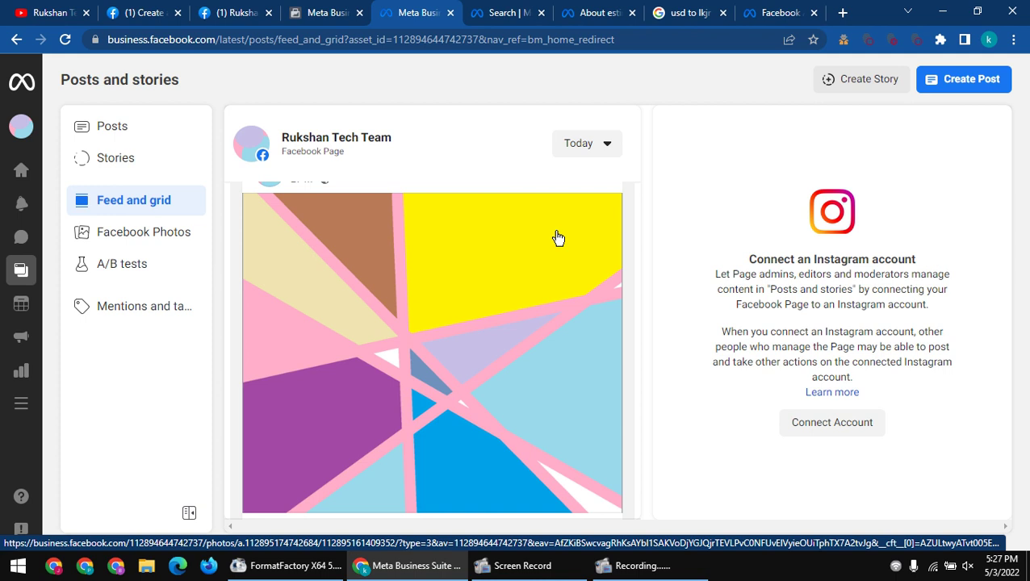
Step: Set the range to Last 28 days, then view the Facebook Photos albums
left_click(589, 144)
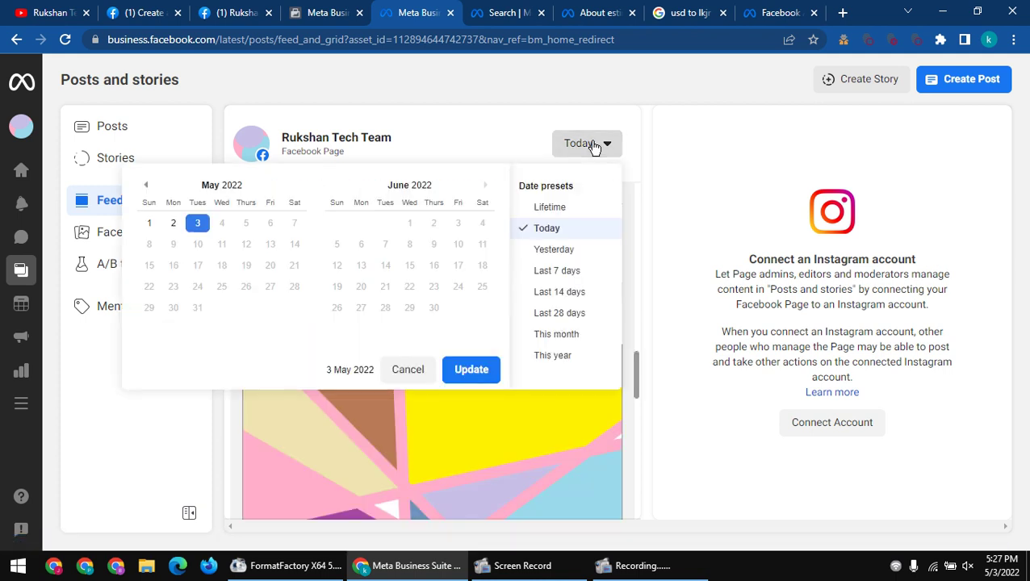
left_click(564, 316)
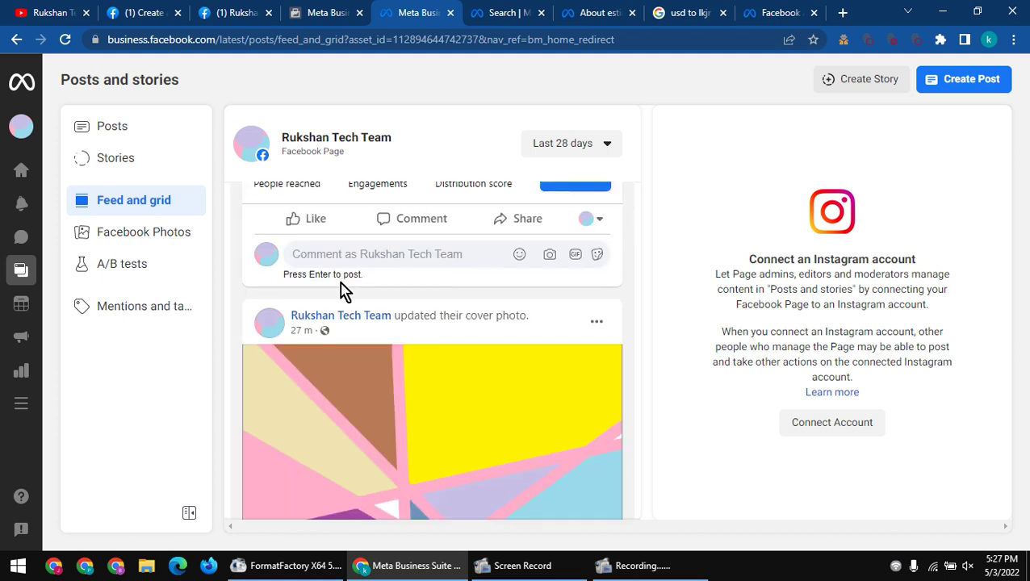
left_click(159, 247)
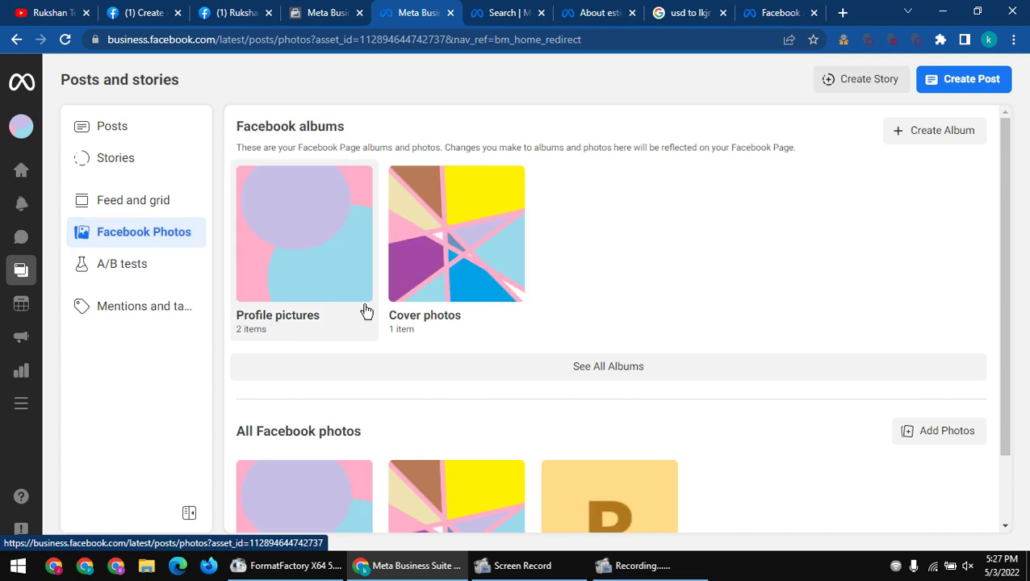
Step: Visit A/B tests and Mentions and tags, then open the Planner's May 2022 week view
scroll(429, 384, "down", 1)
scroll(443, 412, "up", 1)
scroll(614, 437, "down", 1)
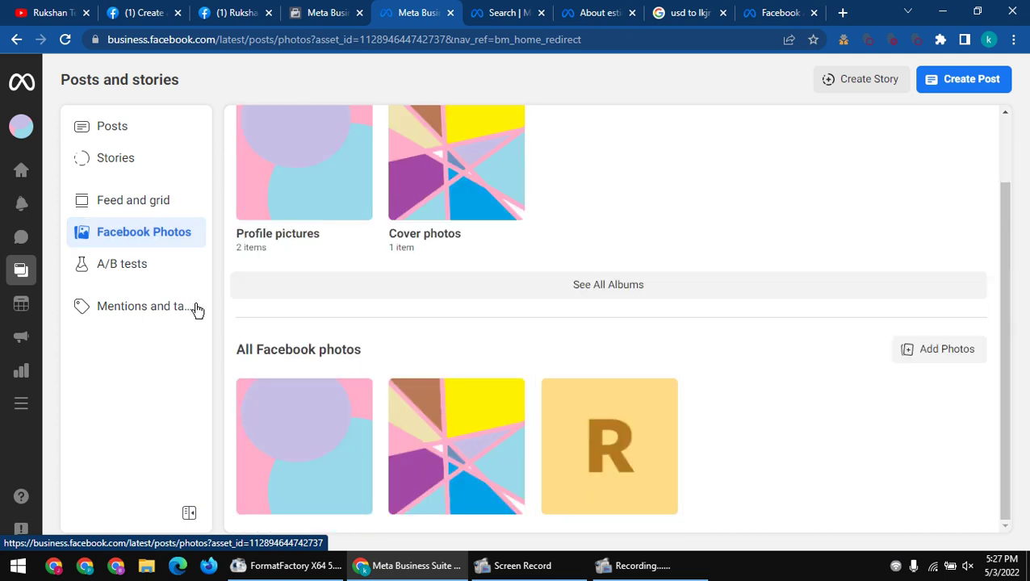
left_click(137, 275)
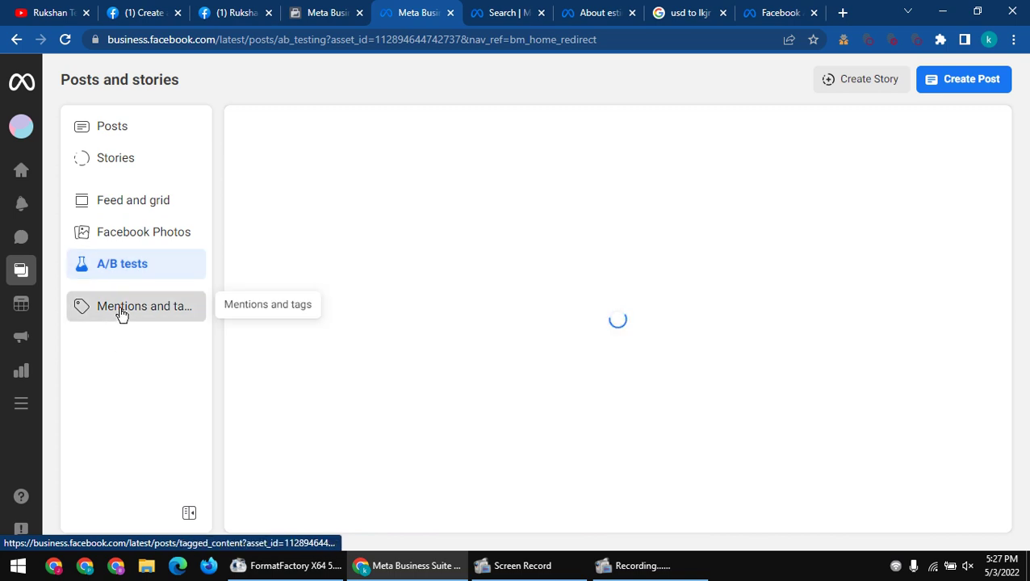
left_click(121, 313)
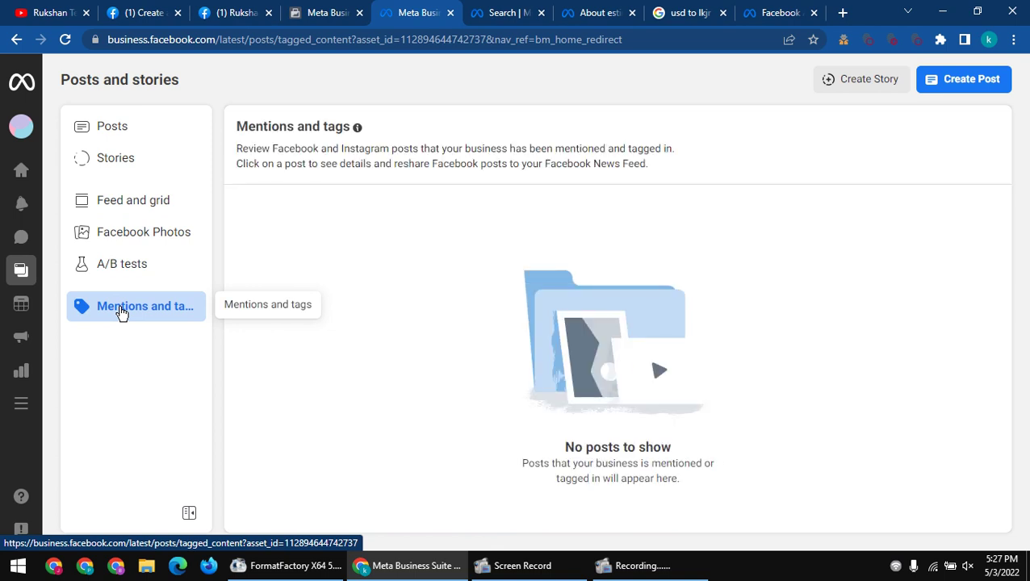
left_click(20, 304)
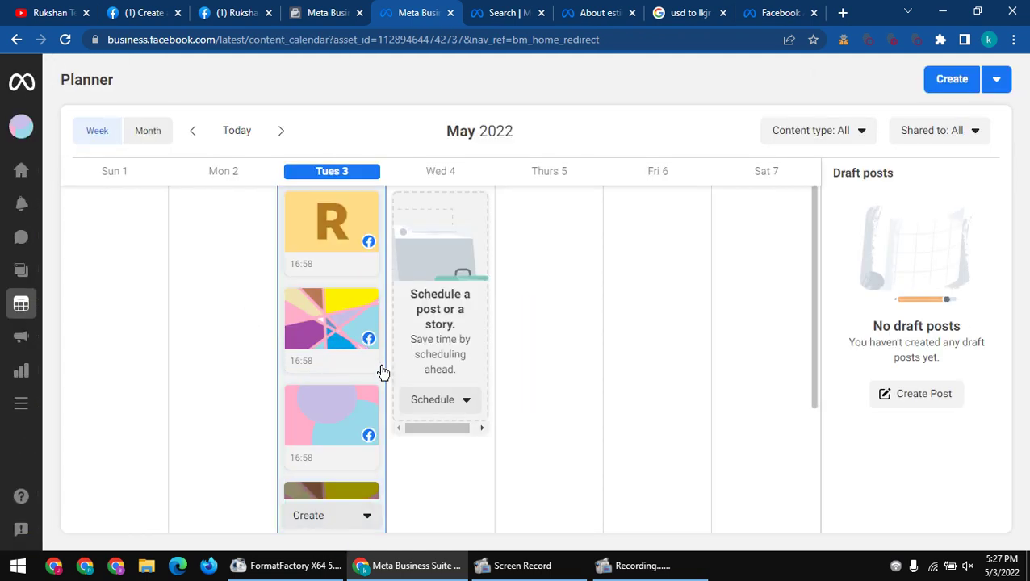
Step: View the Ads summary in Business Suite, then return to the page's Manage Page tab
scroll(395, 367, "down", 3)
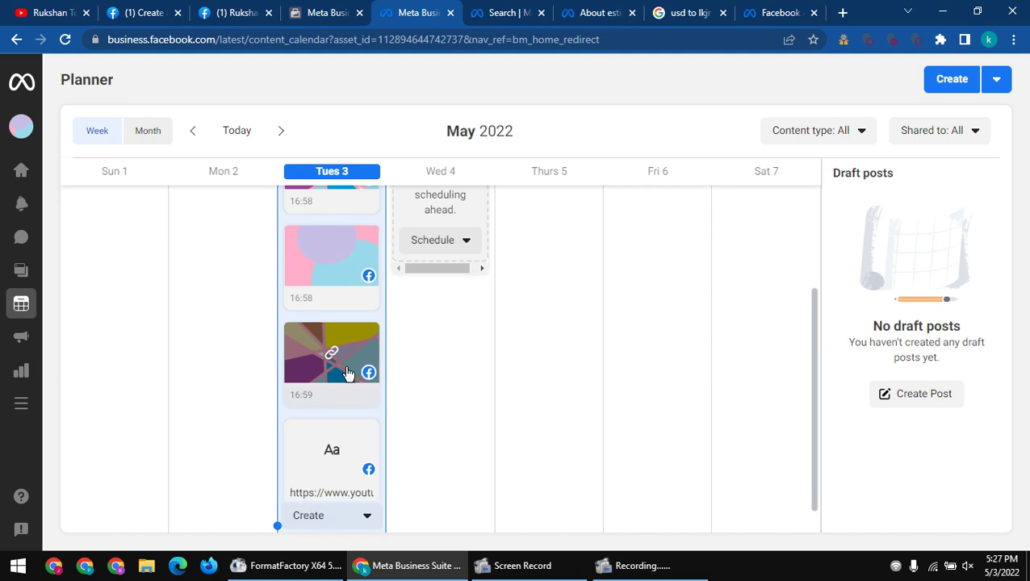
scroll(339, 363, "up", 2)
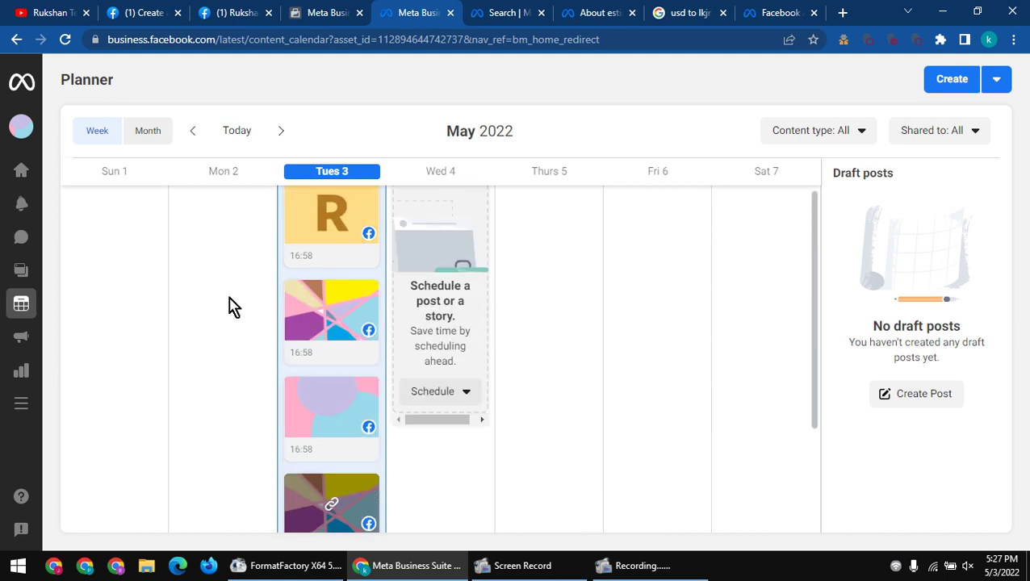
left_click(21, 338)
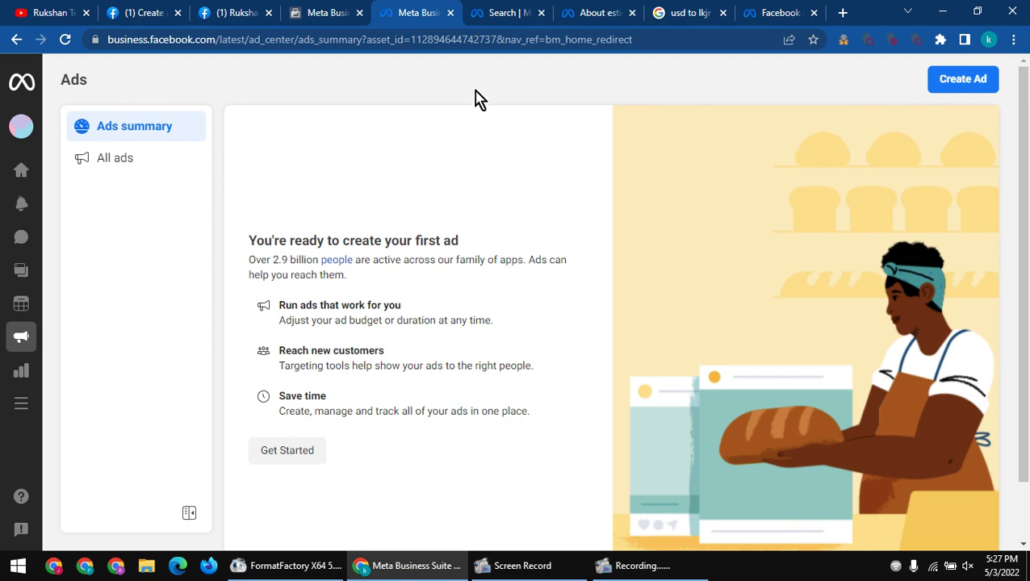
left_click(234, 12)
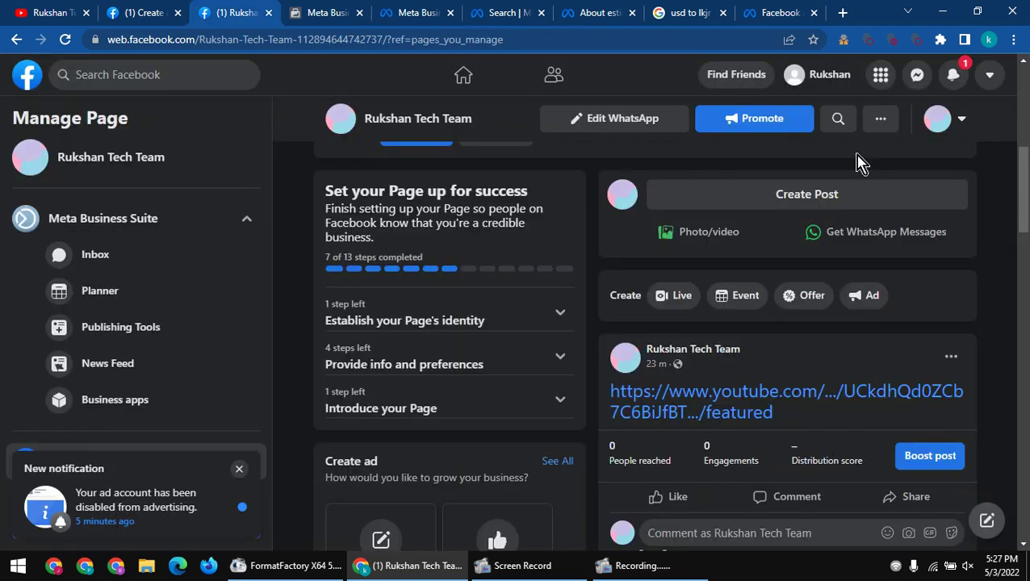
Step: Log out of Facebook from the account menu and choose to log in with another account
left_click(989, 75)
left_click(800, 344)
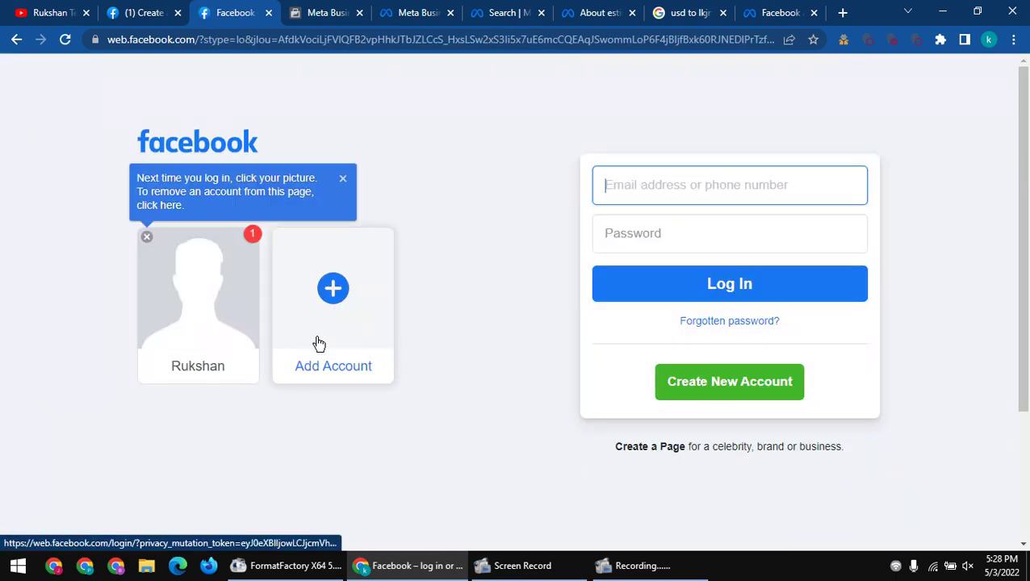
left_click(319, 344)
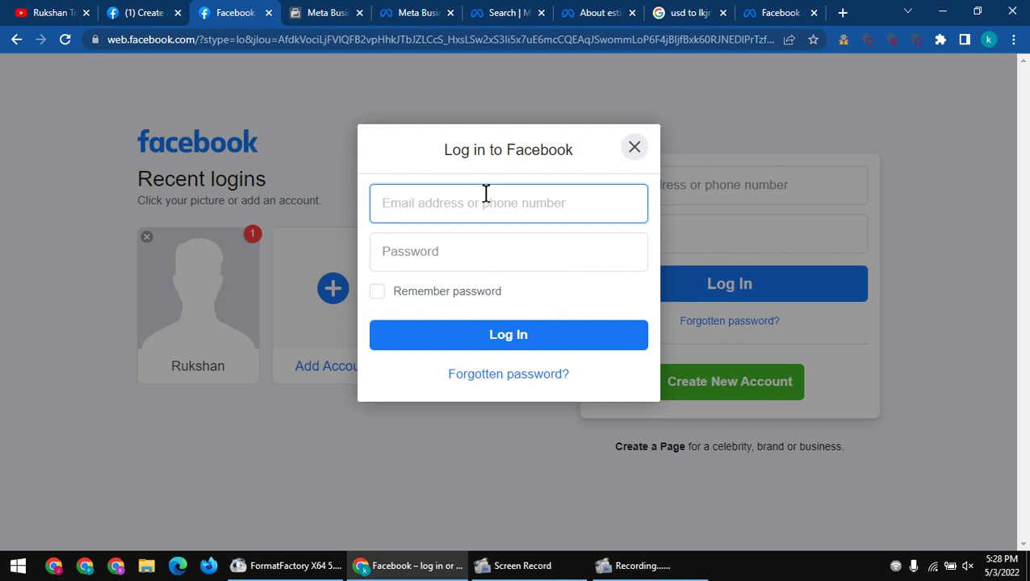
Step: Enter the account's e-mail address in the Log in to Facebook dialog
type("as")
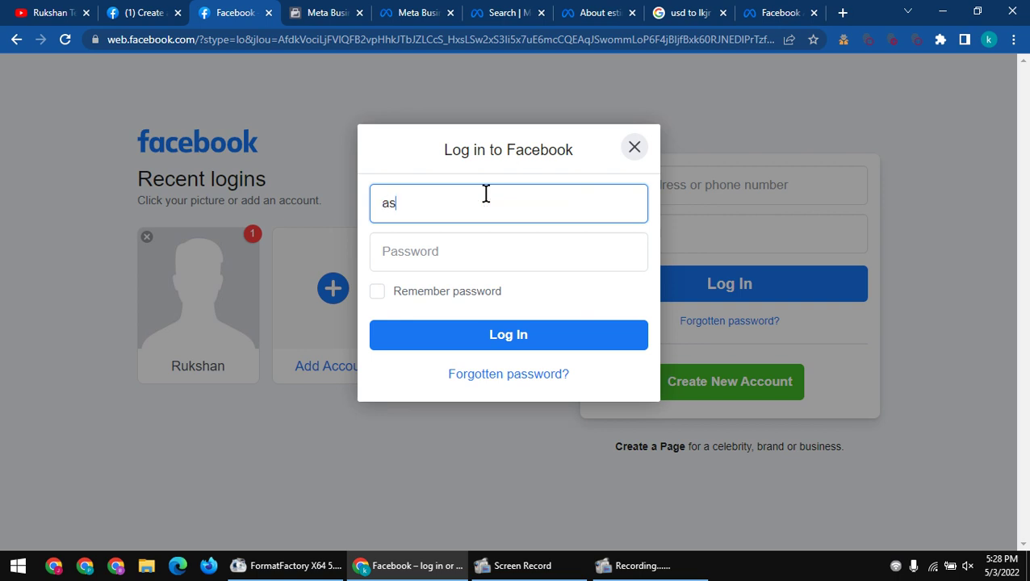
key("ctrl+a")
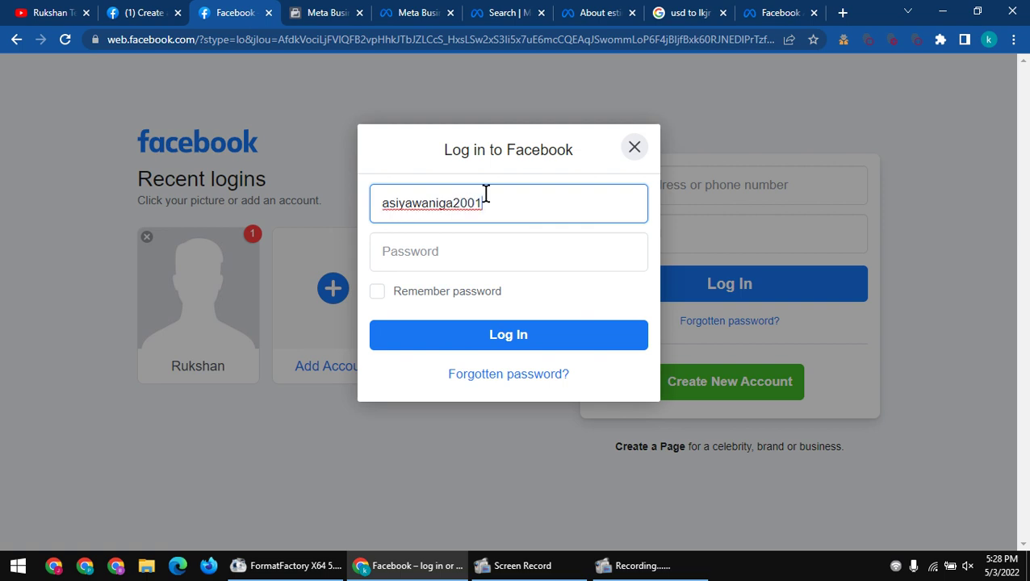
left_click(462, 269)
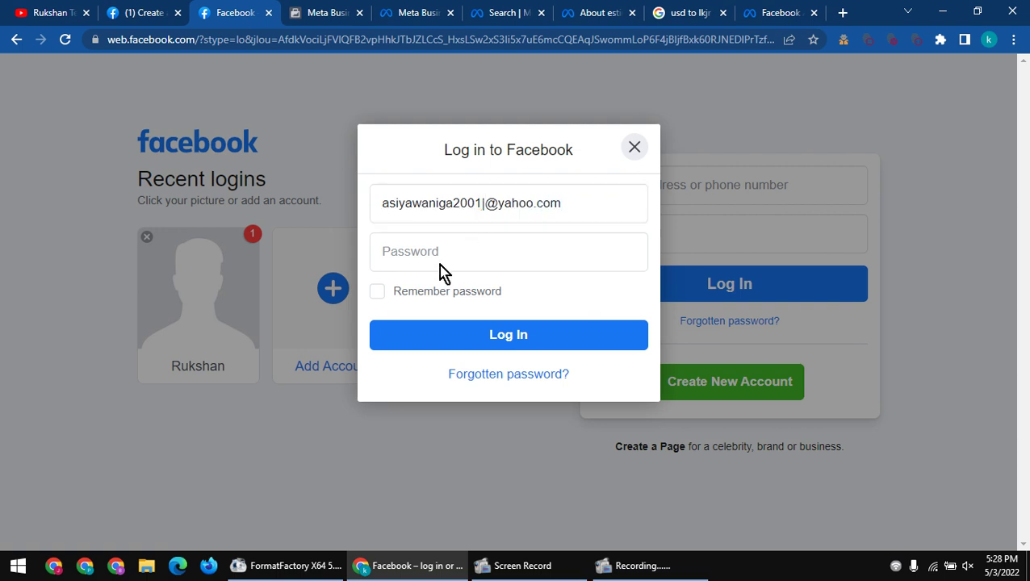
Step: Enter the password, have it remembered, and continue with the matched account to the News Feed
left_click(438, 250)
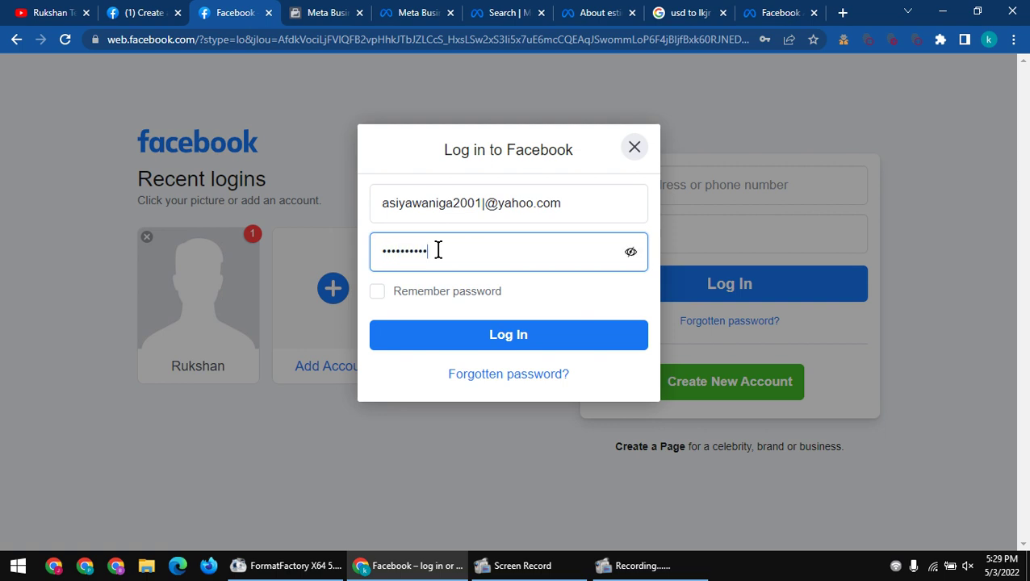
left_click(377, 291)
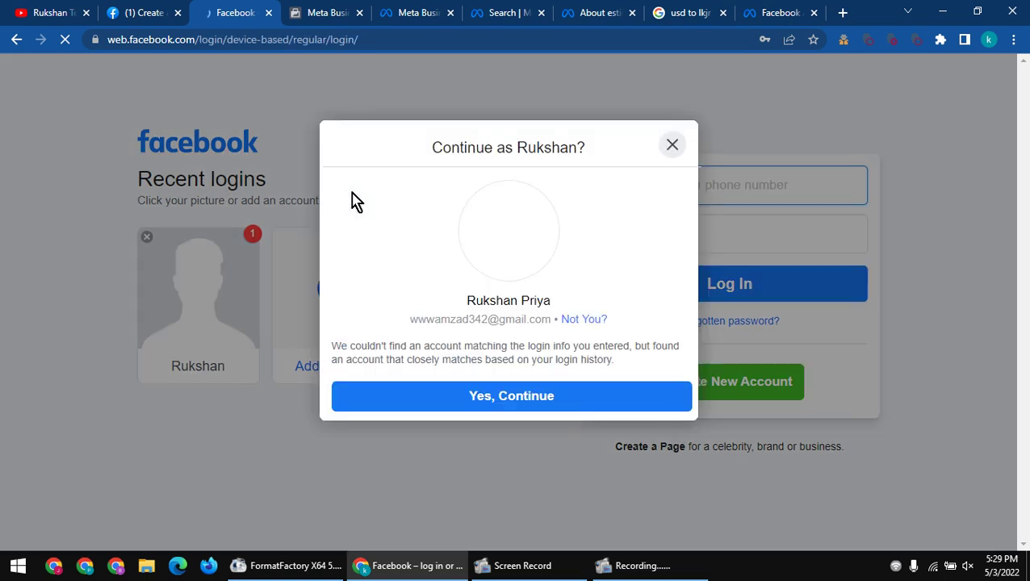
left_click(529, 401)
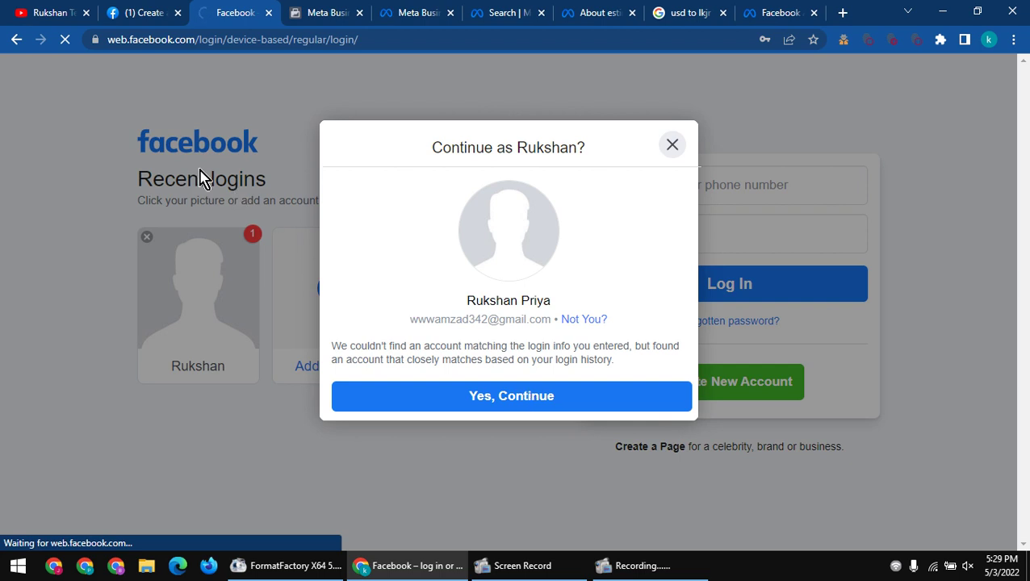
left_click(66, 39)
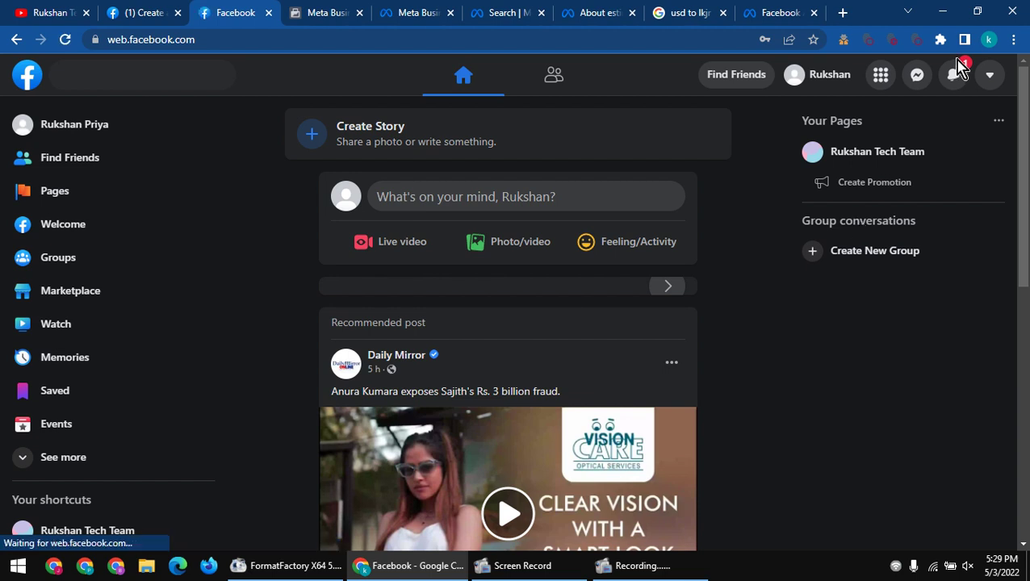
Step: Open the business page from Your Pages and start Create Promotion for it
left_click(896, 151)
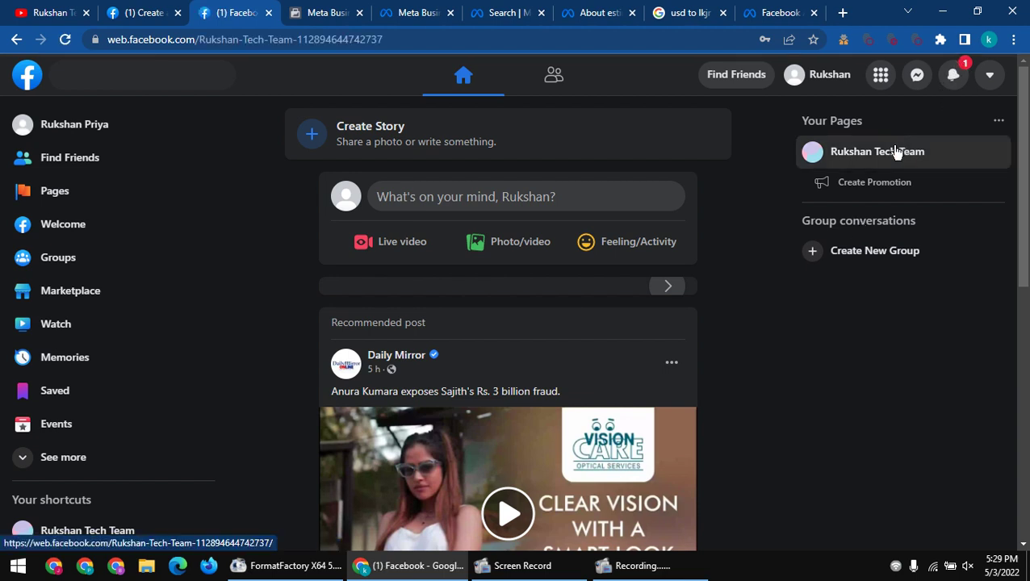
left_click(859, 189)
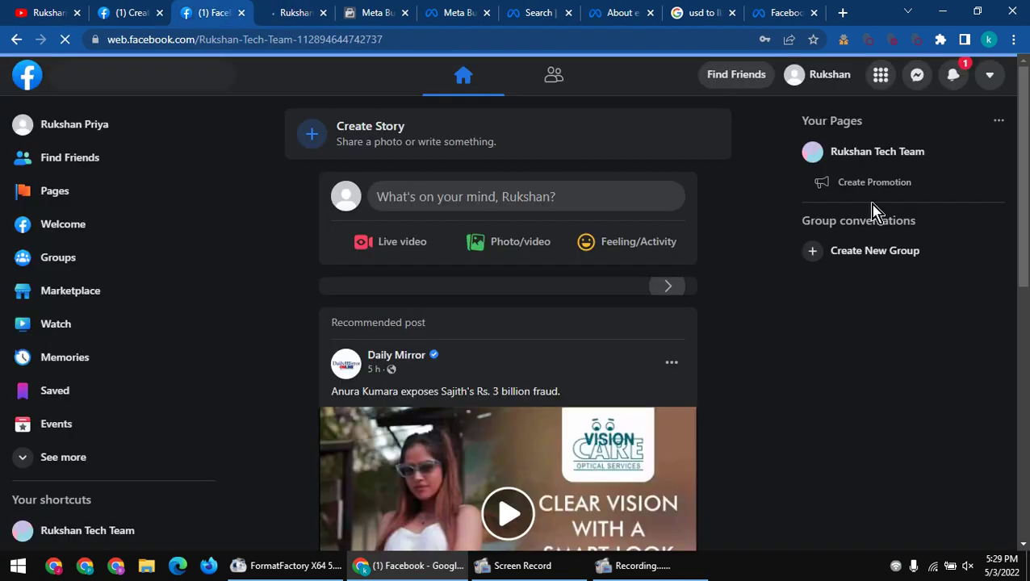
left_click(865, 184)
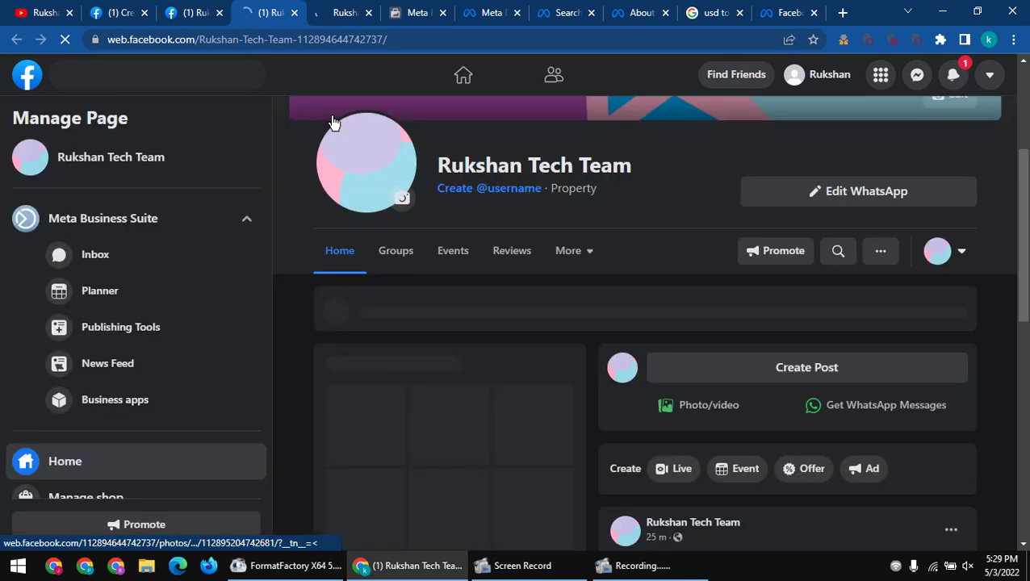
Step: In the Get more WhatsApp messages dialog, attach the brown vghvjgv.png image from Downloads
left_click(337, 125)
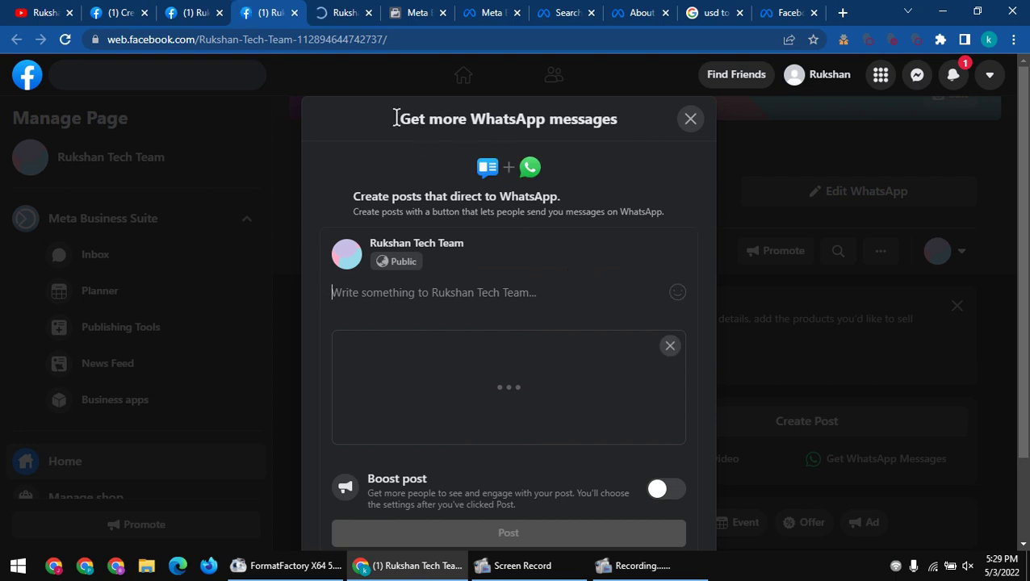
triple_click(673, 138)
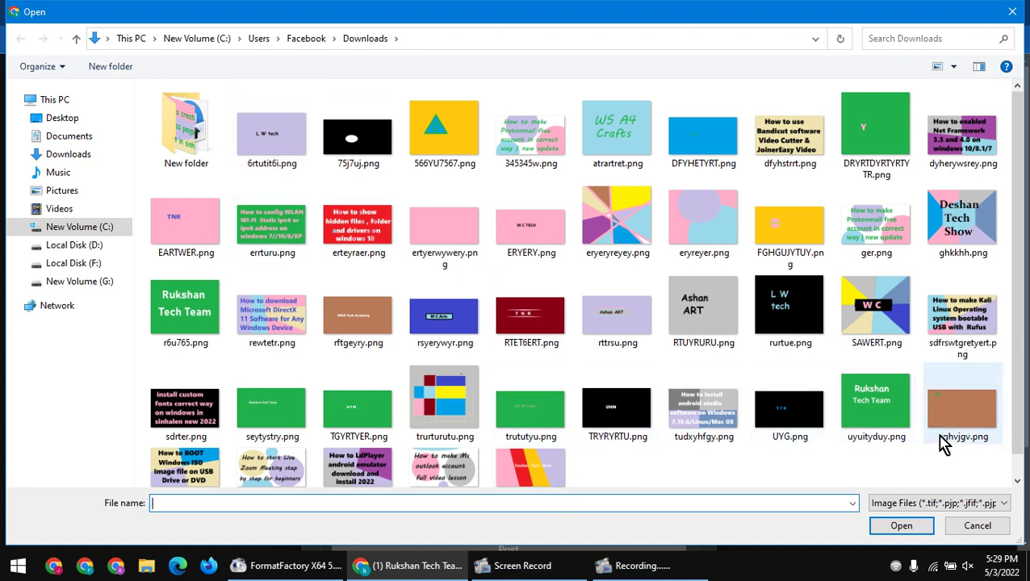
double_click(967, 416)
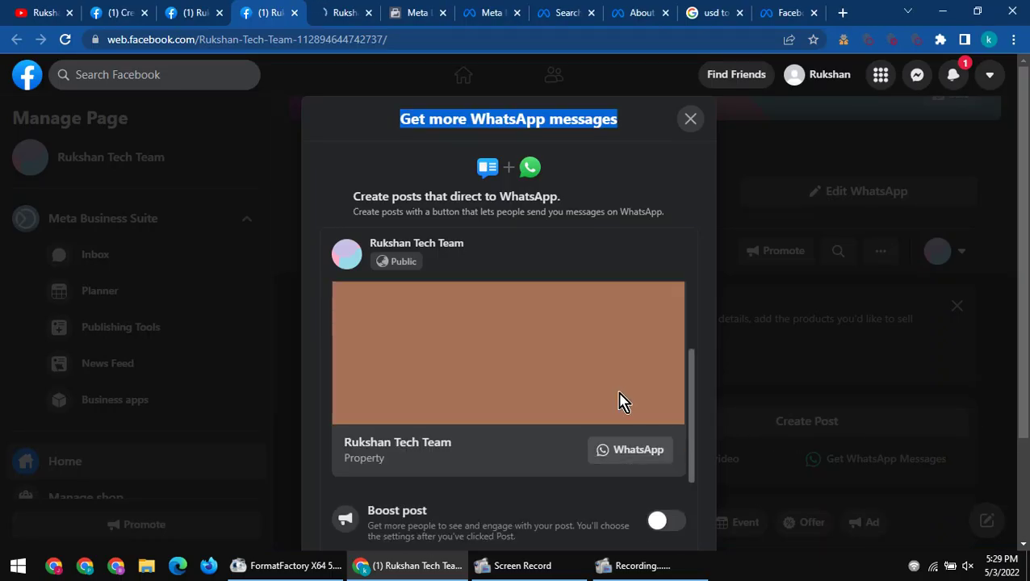
Step: Add the caption 'Send massage now', switch on Boost post, and publish the post
left_click(412, 287)
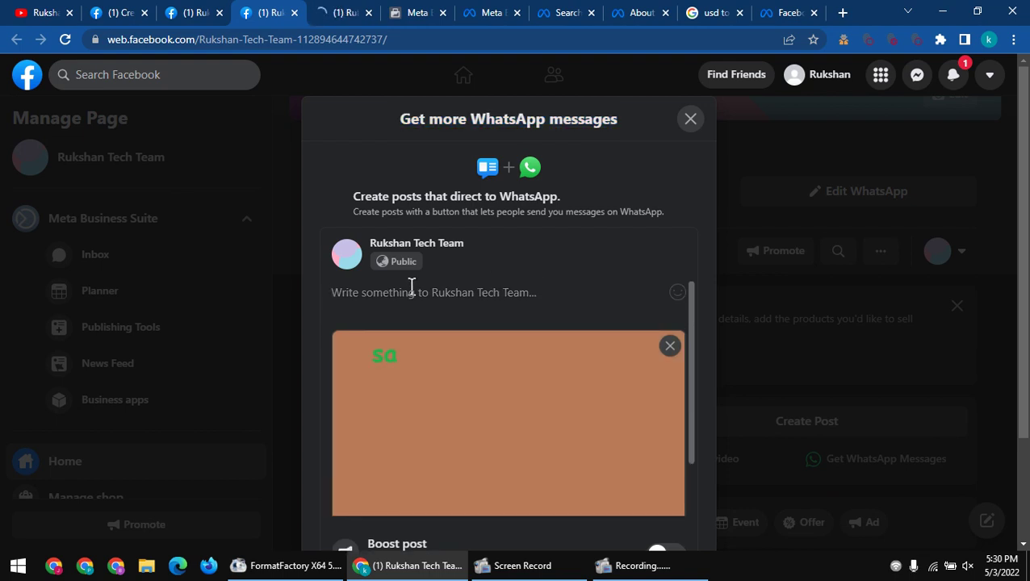
type("ssage now")
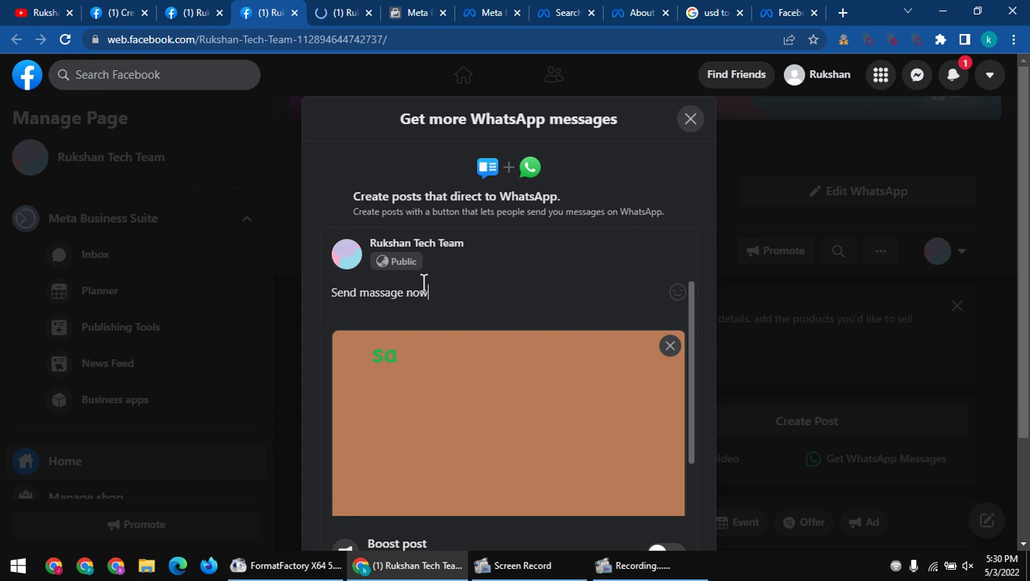
scroll(494, 283, "down", 2)
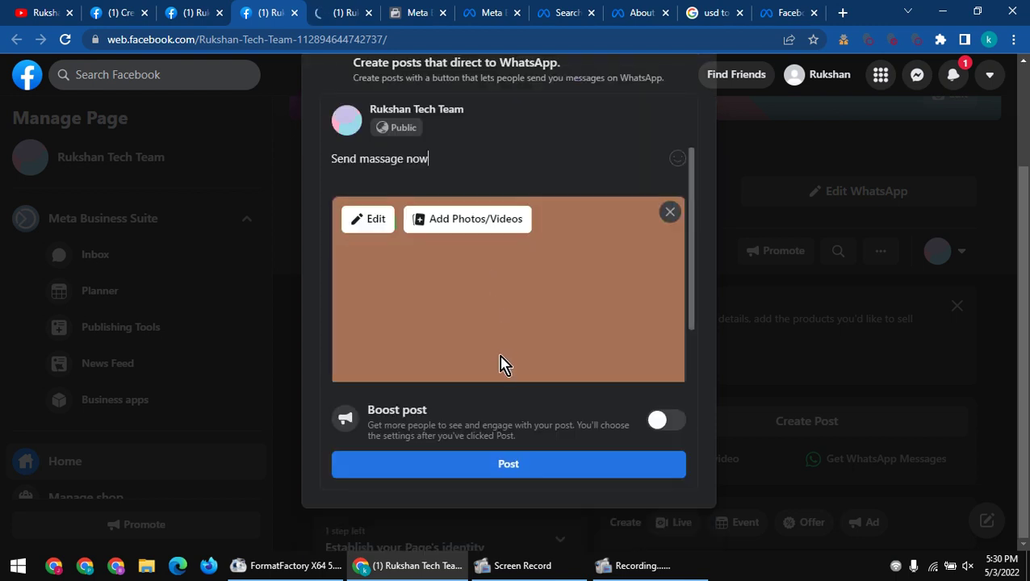
left_click(660, 420)
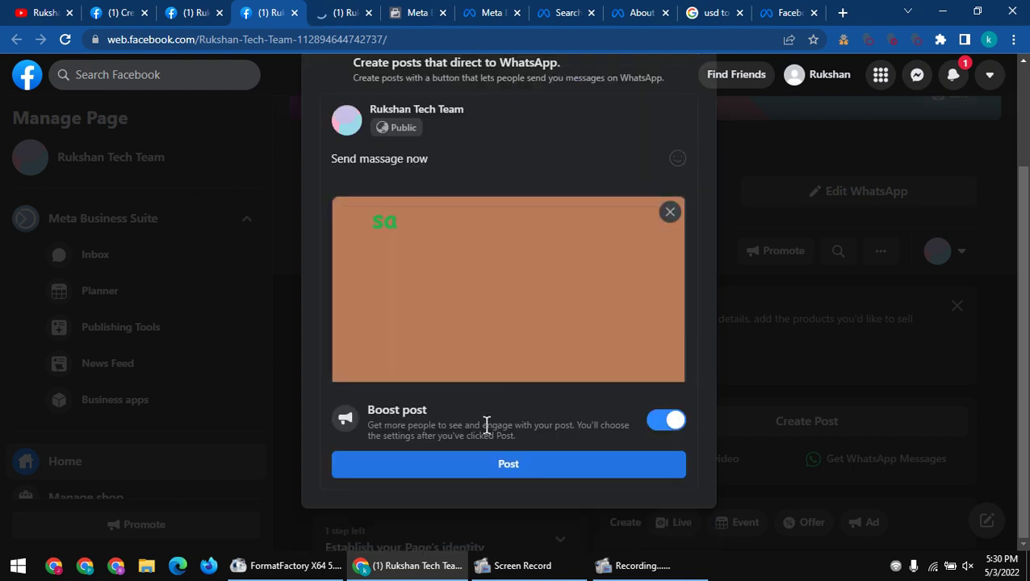
left_click(456, 465)
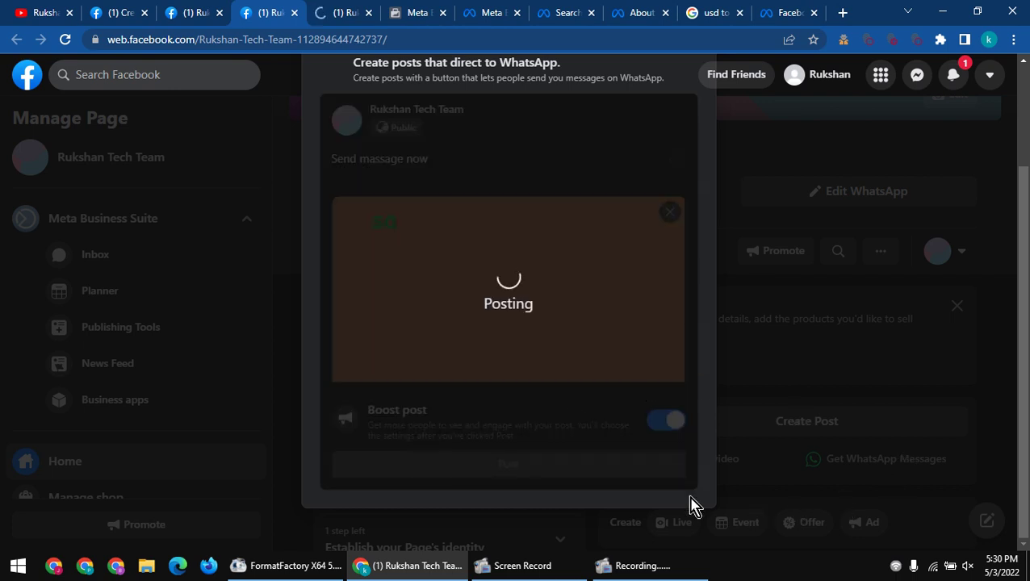
scroll(662, 476, "up", 2)
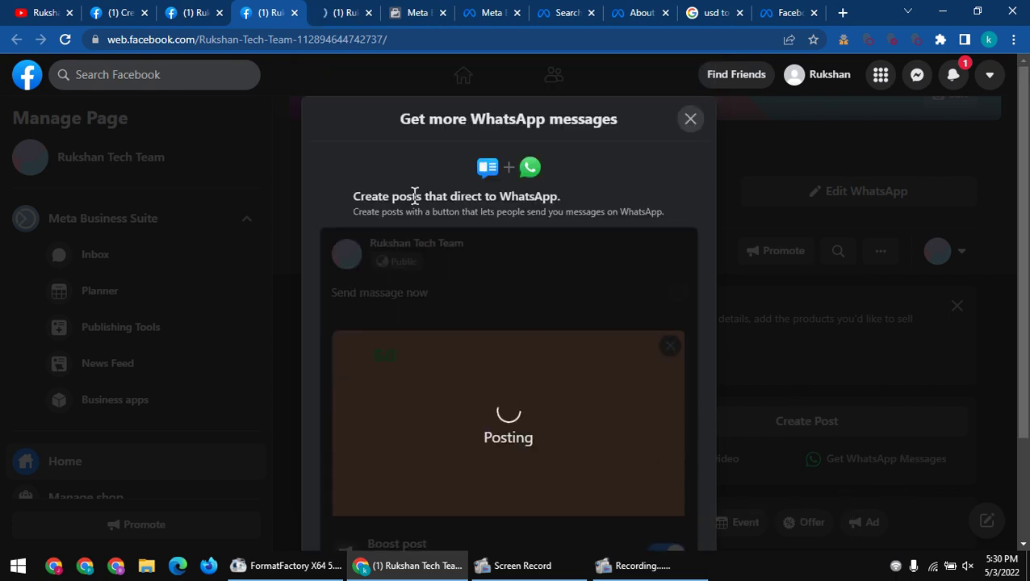
left_click_drag(349, 202, 621, 206)
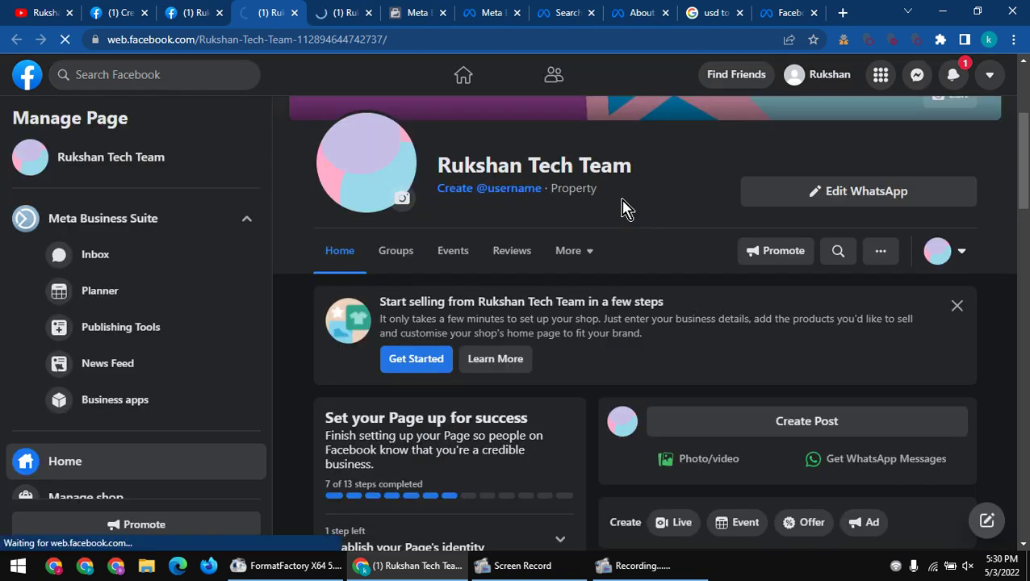
Step: Copy the Rukshan Tech Team page's URL from the address bar
scroll(660, 310, "down", 5)
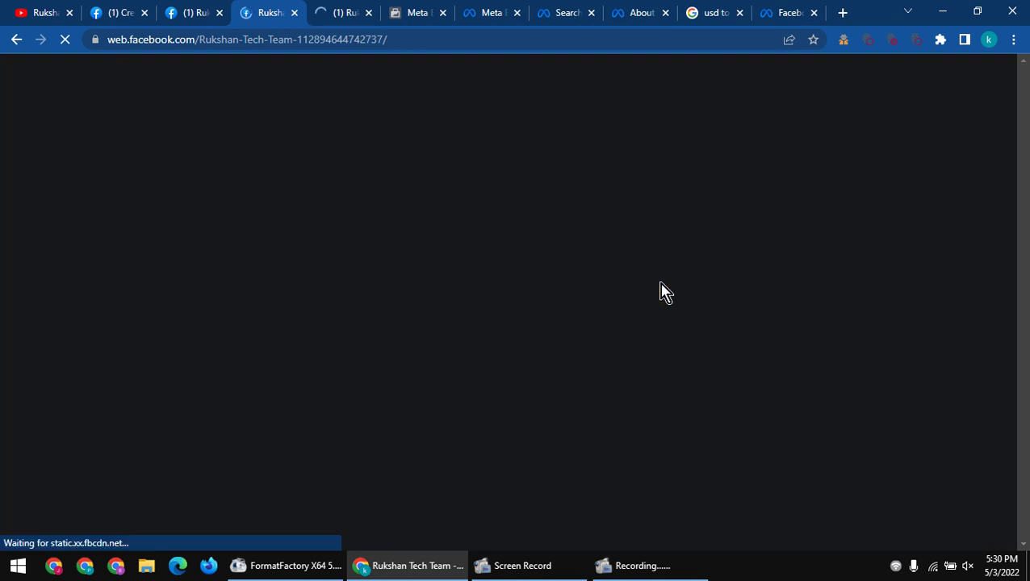
left_click(285, 42)
right_click(288, 47)
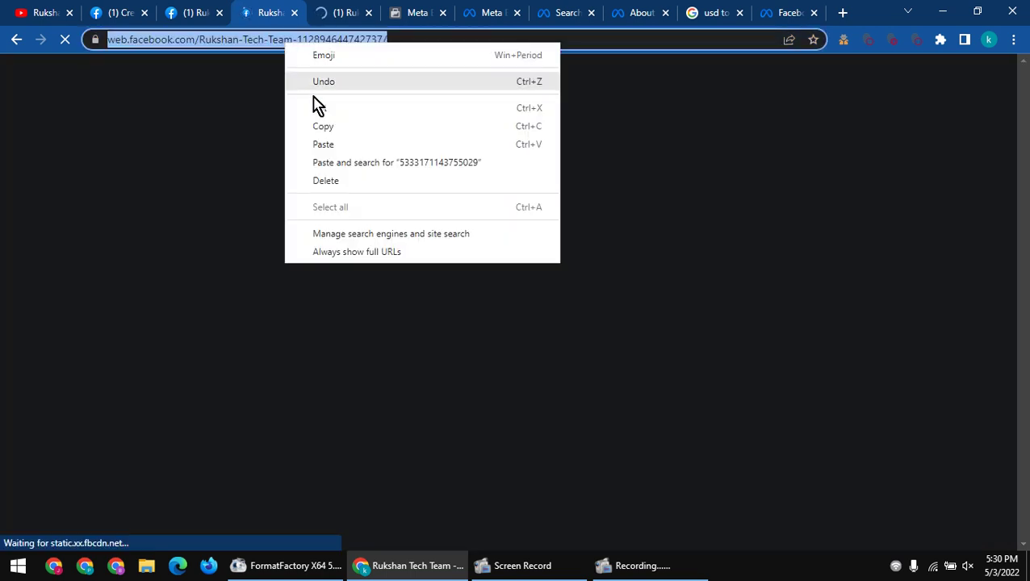
left_click(322, 127)
Step: Load the copied page URL in a new incognito window and maximize it
left_click(1014, 40)
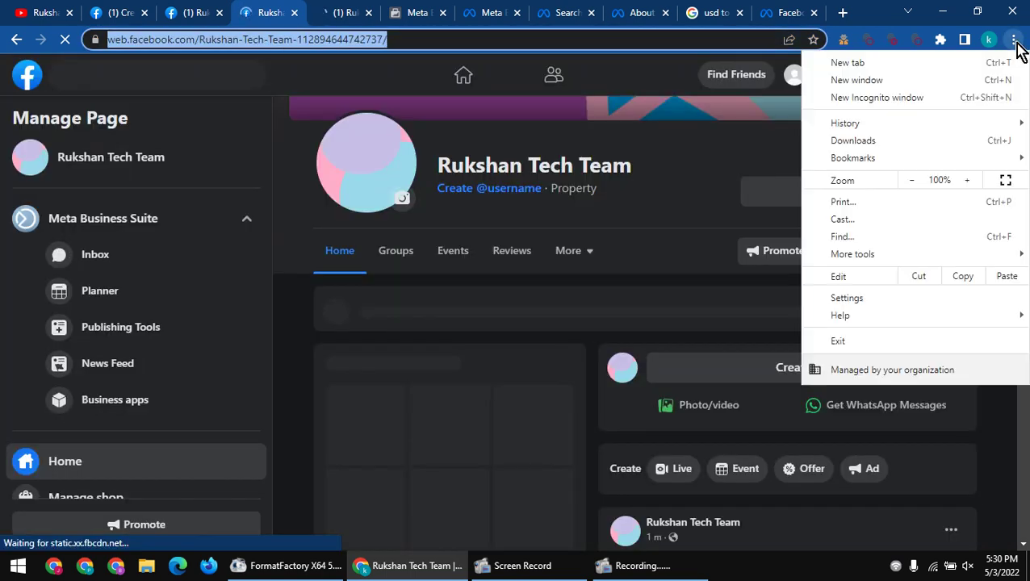
left_click(991, 98)
right_click(354, 37)
left_click(393, 134)
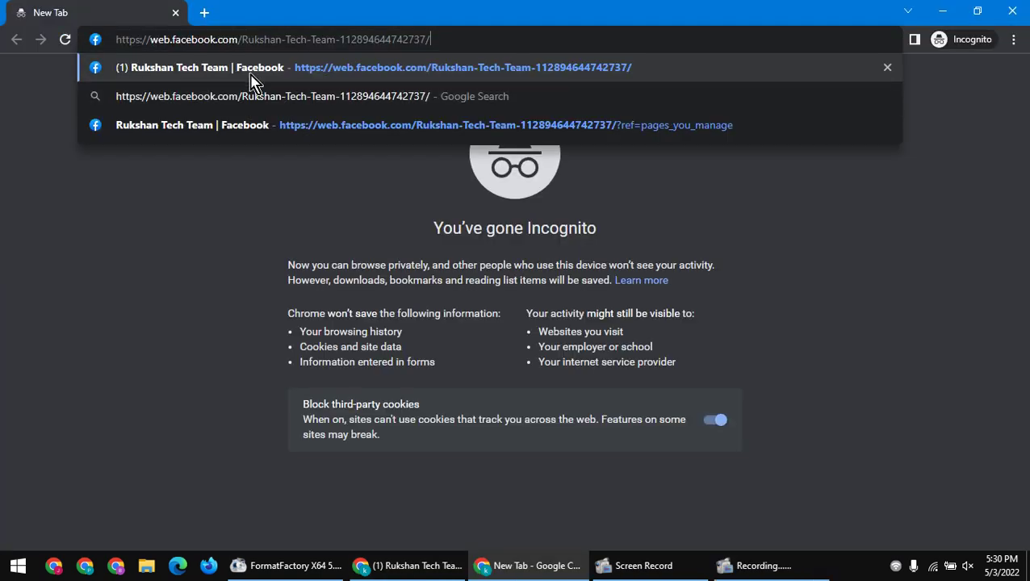
key("Return")
key("super+Down")
left_click_drag(432, 242, 583, 182)
double_click(584, 183)
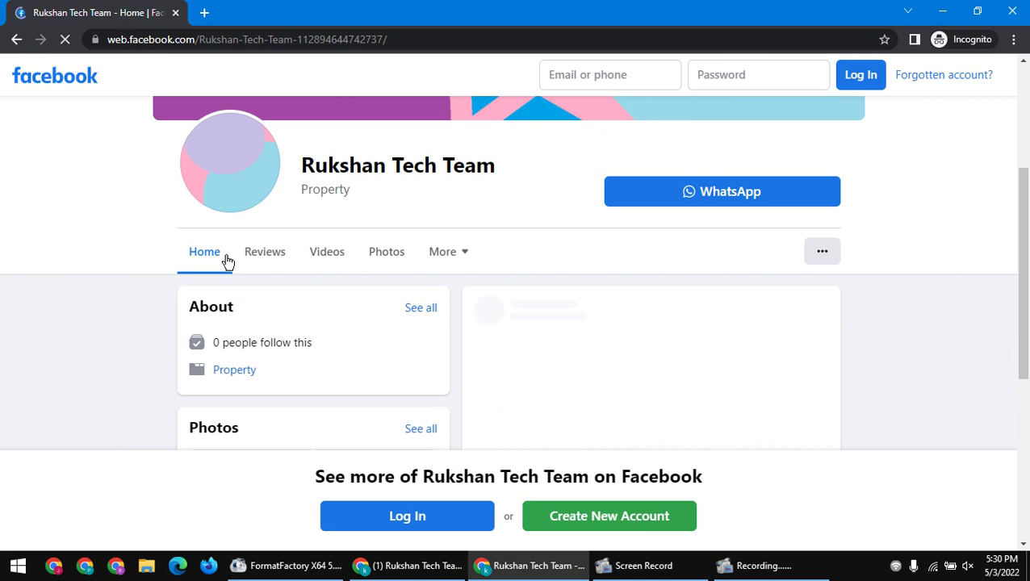
Step: Scroll to the new post on the logged-out page and follow its WhatsApp button
scroll(402, 345, "down", 4)
scroll(513, 338, "up", 6)
scroll(466, 342, "down", 4)
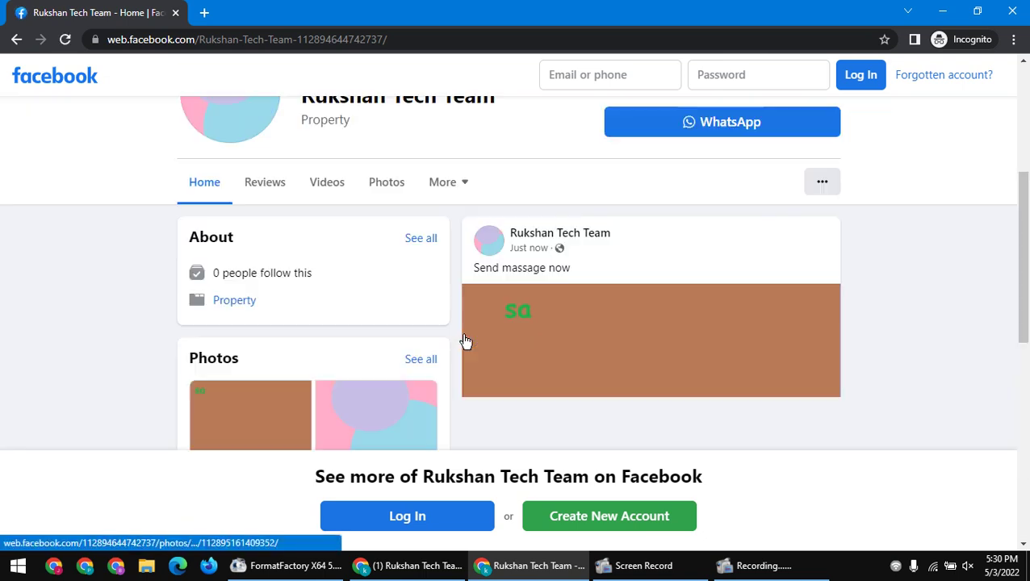
scroll(465, 345, "up", 1)
scroll(460, 349, "down", 3)
scroll(485, 319, "up", 1)
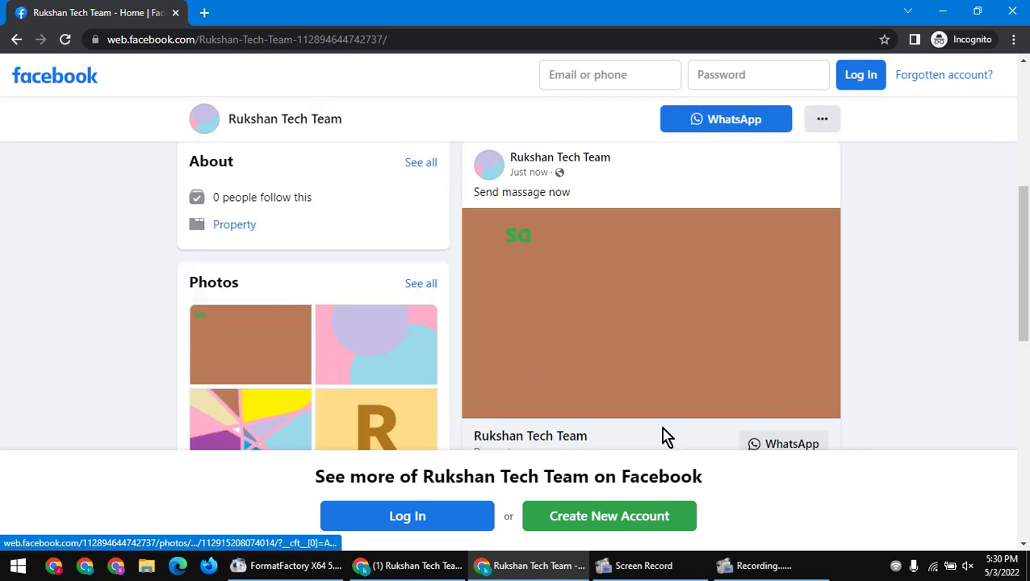
scroll(662, 436, "down", 1)
left_click(787, 374)
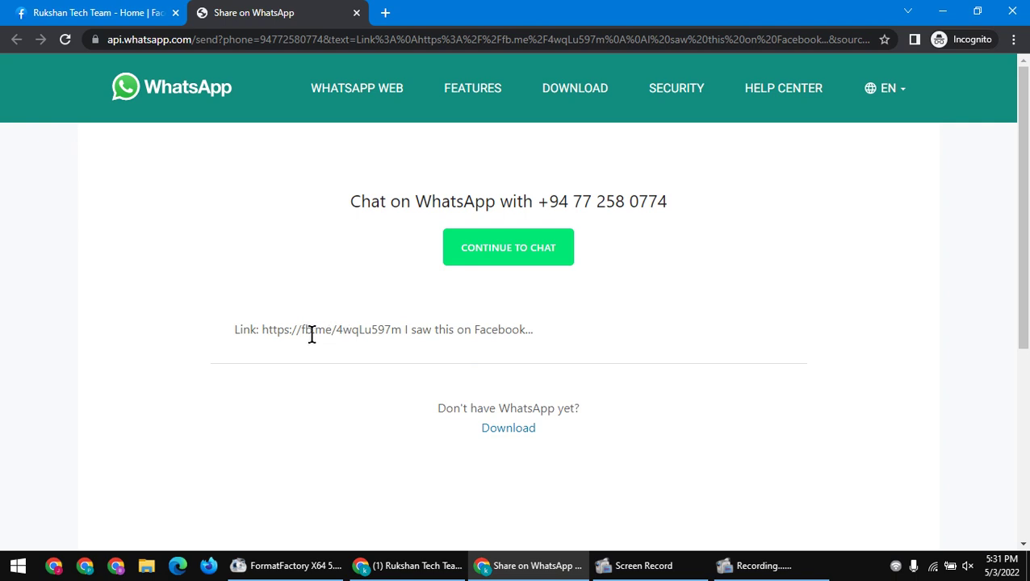
Step: Select the post's fb.me short link and open it in a new tab
left_click_drag(271, 330, 404, 331)
right_click(378, 333)
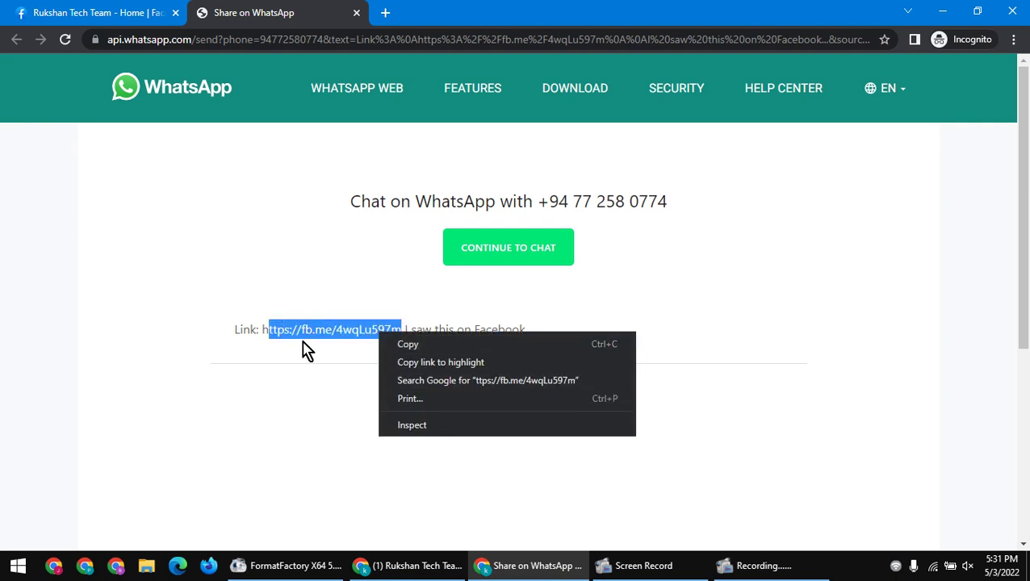
left_click_drag(263, 331, 398, 332)
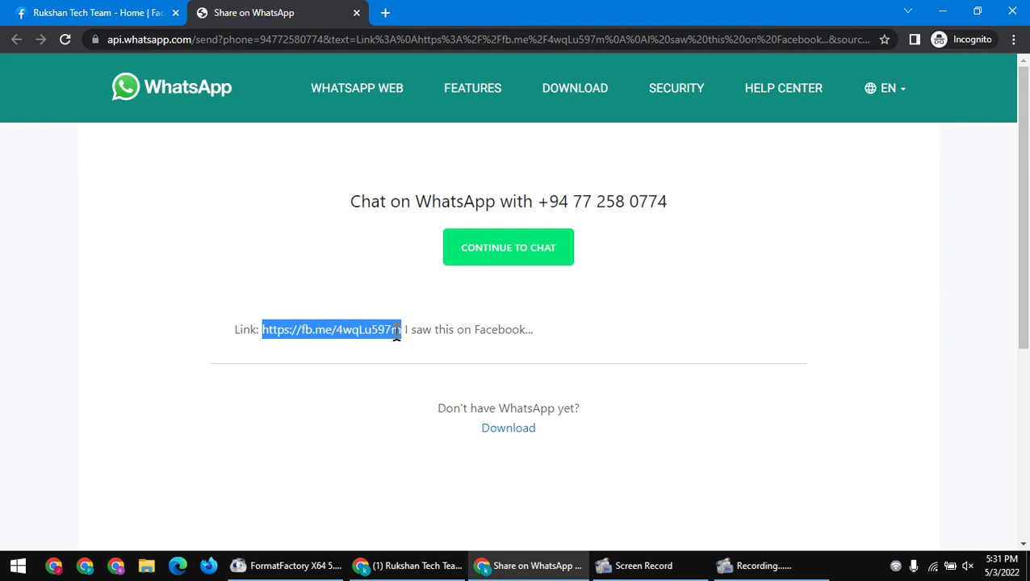
right_click(391, 334)
left_click(427, 382)
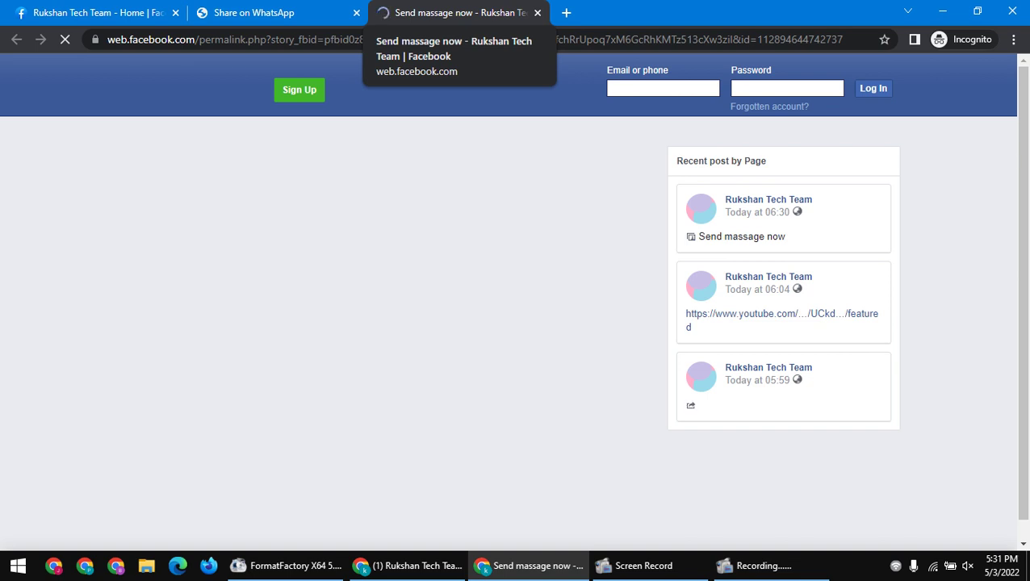
Step: Continue to Chat using WhatsApp Web, then go back to the Facebook page tab
left_click(253, 12)
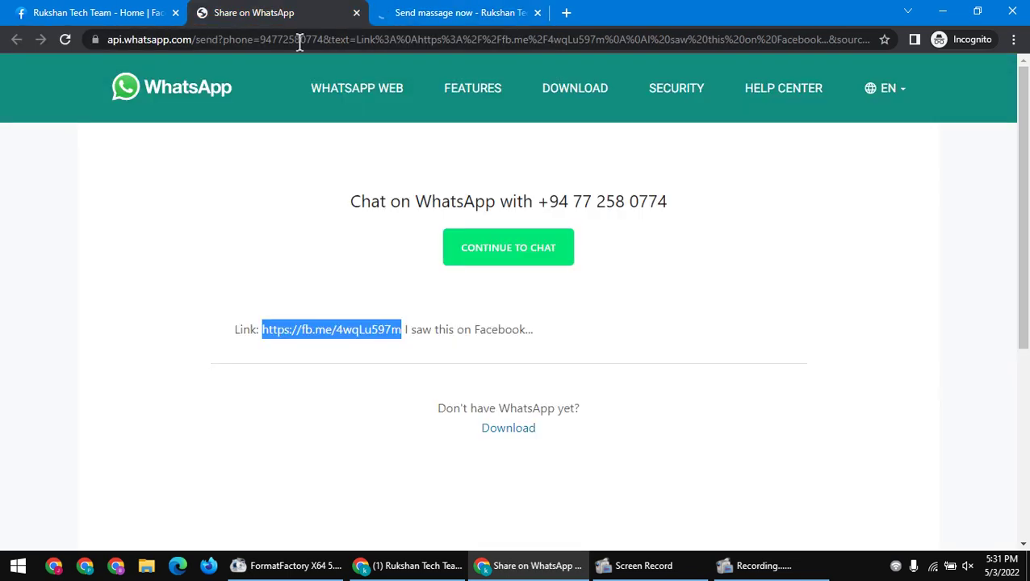
left_click(485, 250)
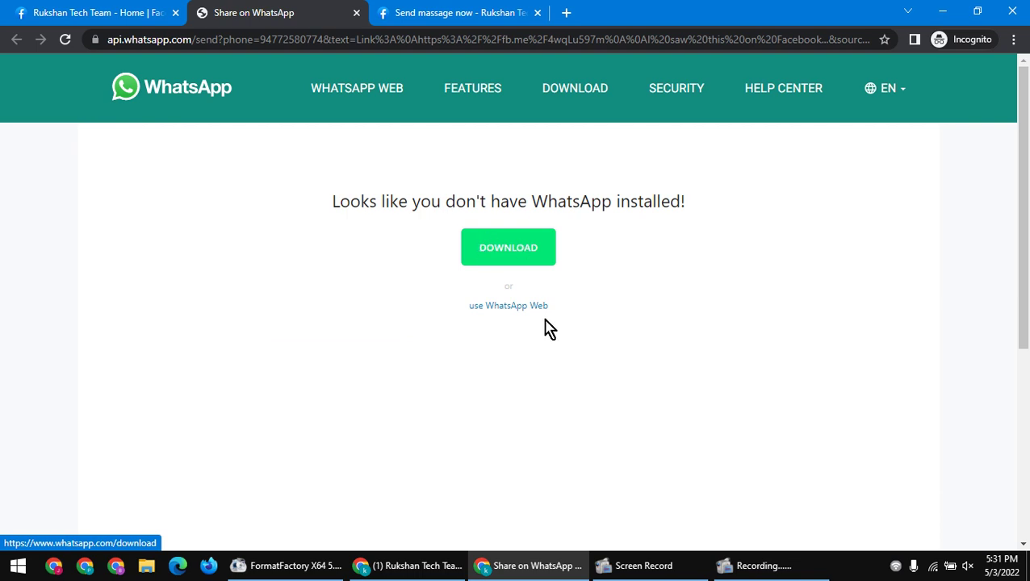
left_click(507, 309)
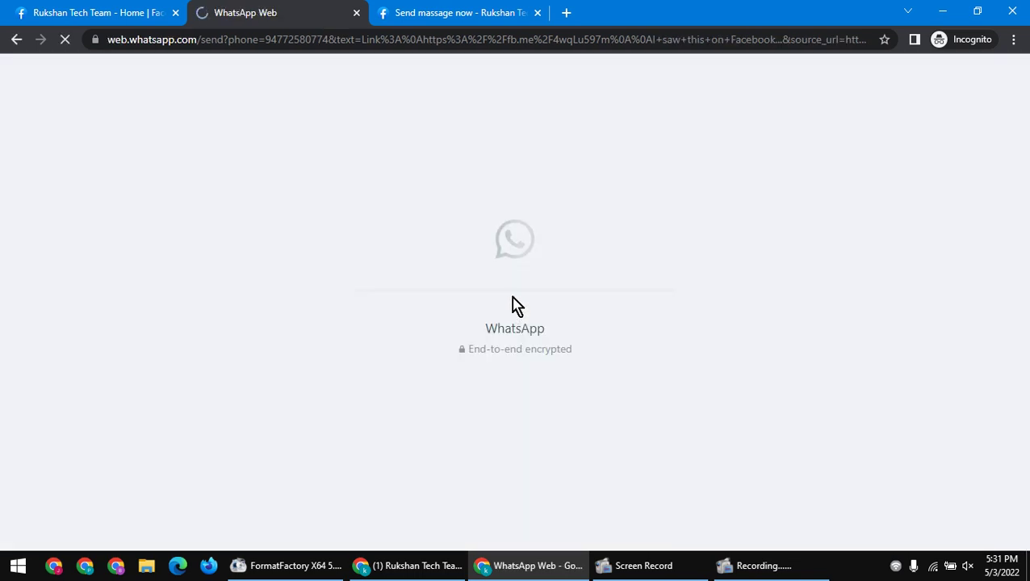
left_click(59, 17)
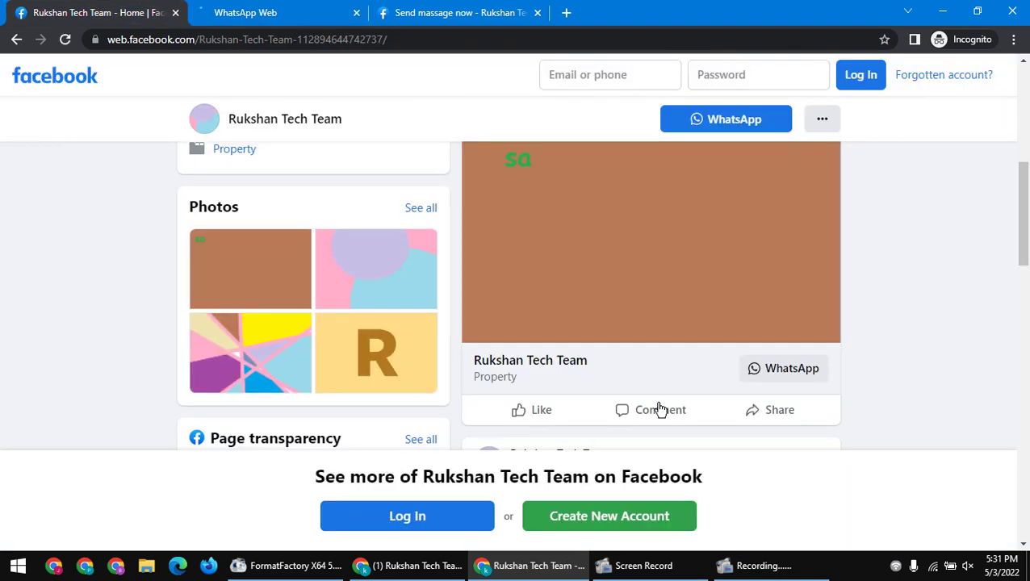
Step: In the logged-in window, check Boost Unavailable on the post and open Learn More on the disabled ad account
left_click(412, 567)
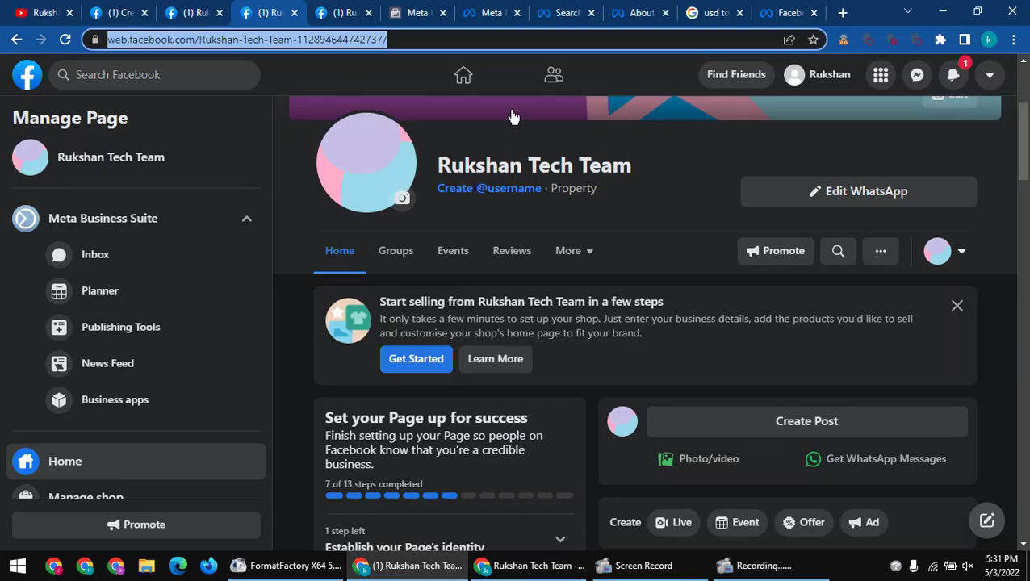
scroll(582, 367, "down", 7)
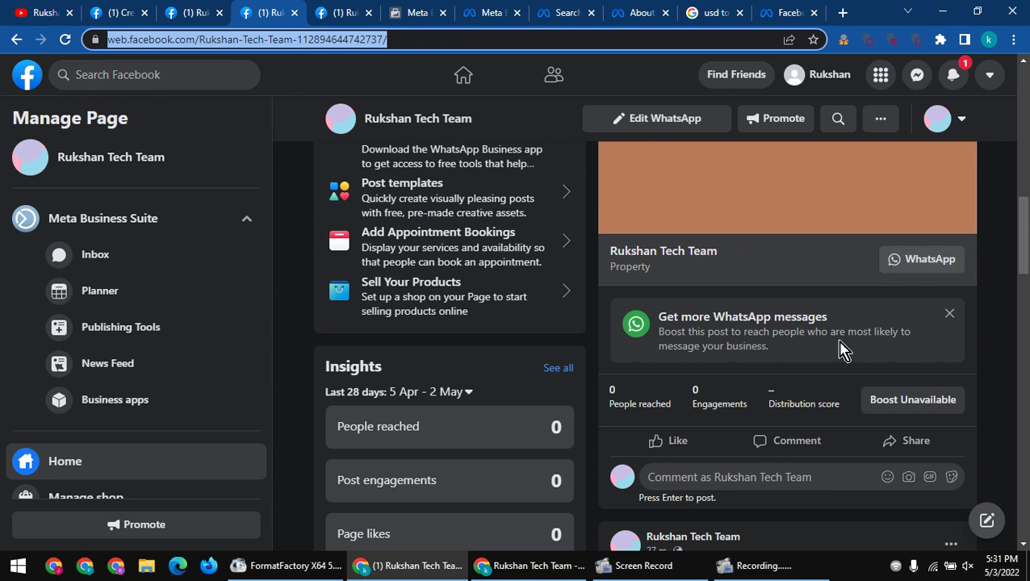
left_click(925, 404)
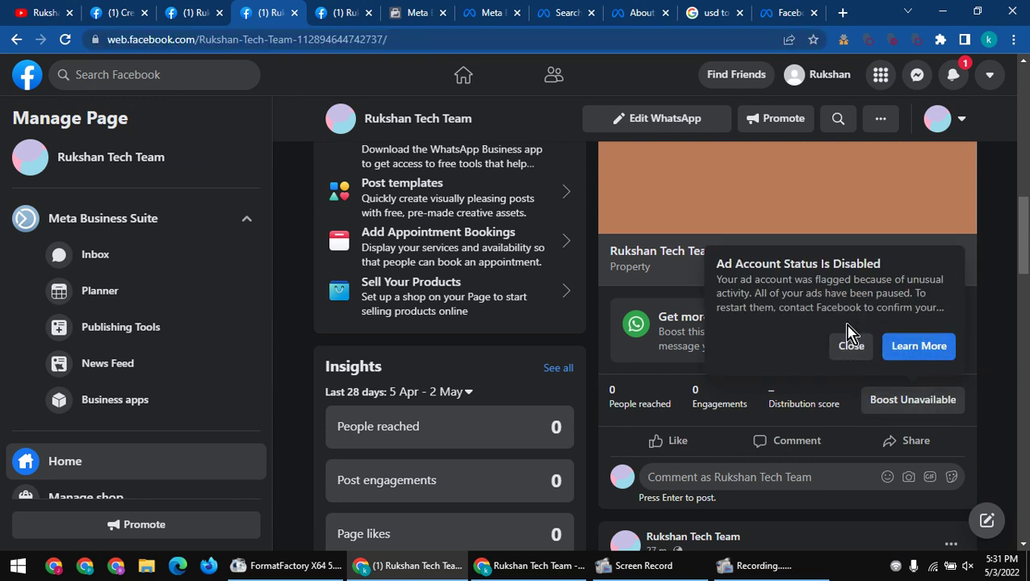
left_click(901, 347)
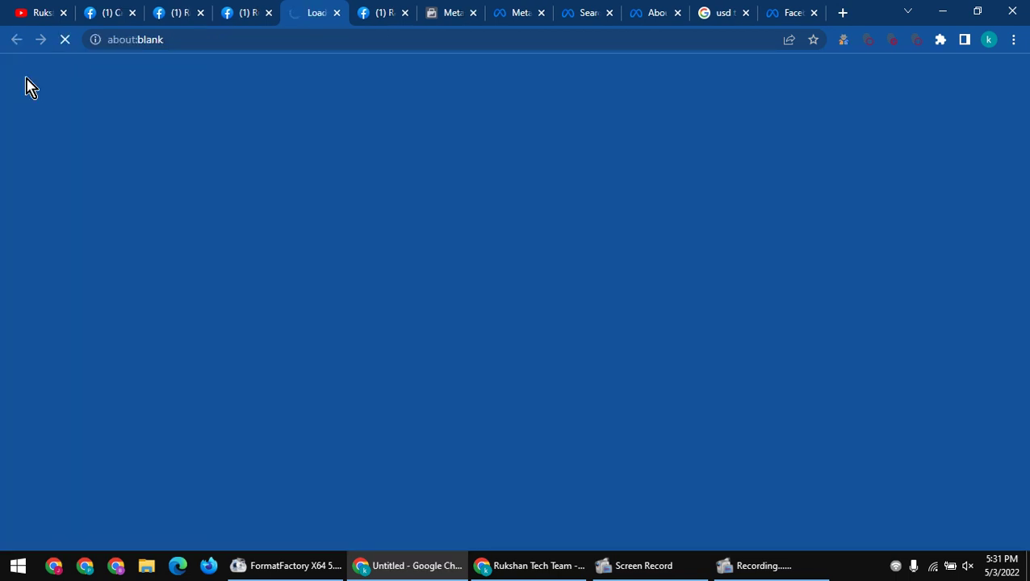
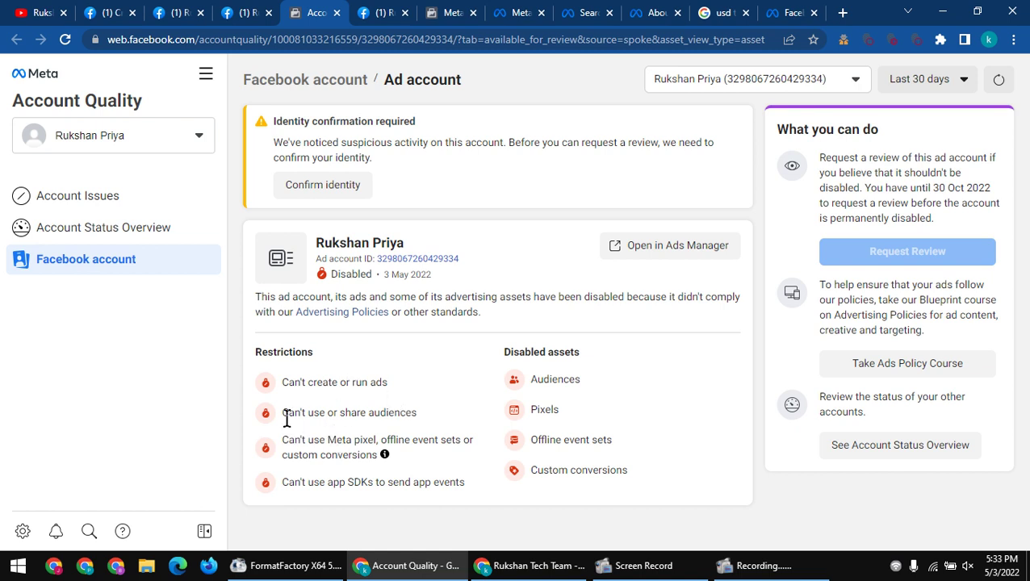
left_click_drag(286, 414, 435, 421)
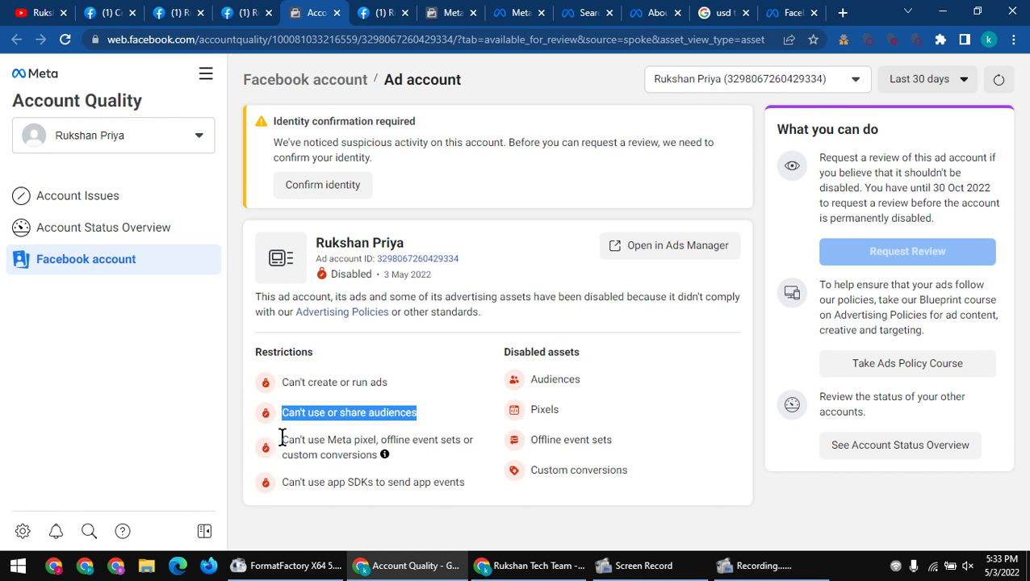
left_click_drag(282, 437, 390, 458)
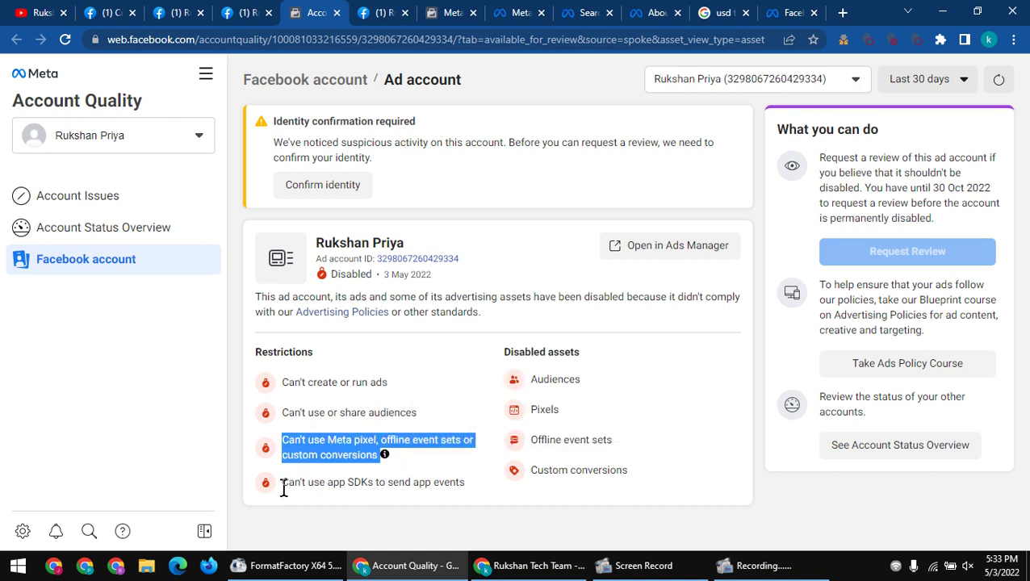
left_click_drag(283, 485, 450, 484)
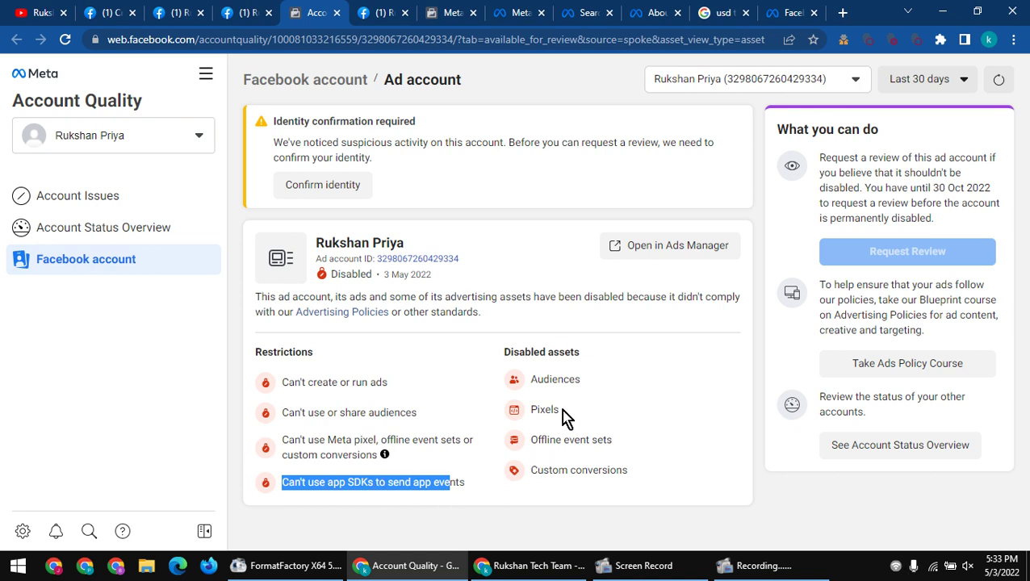
left_click_drag(556, 379, 581, 380)
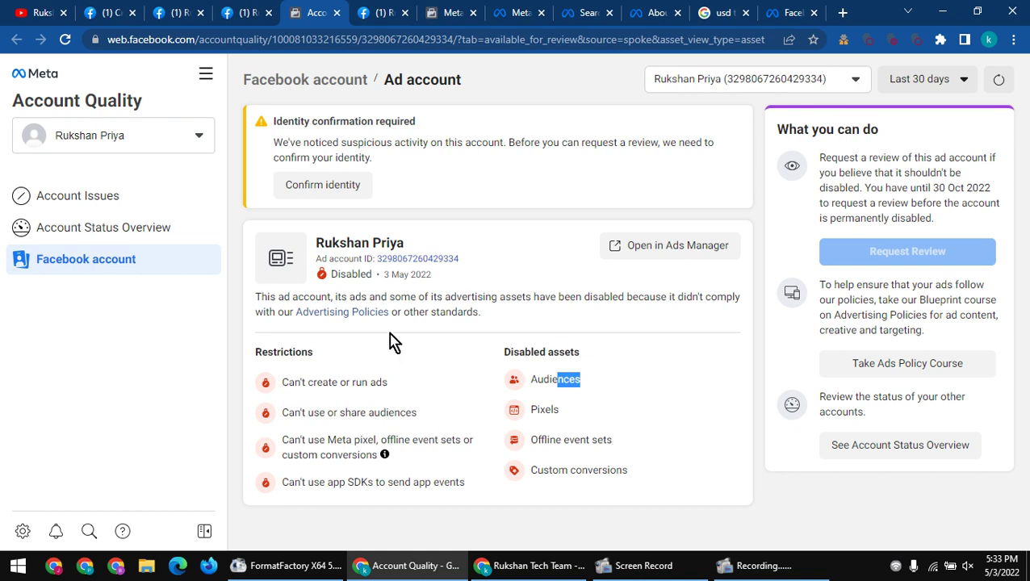
key("ctrl+Tab")
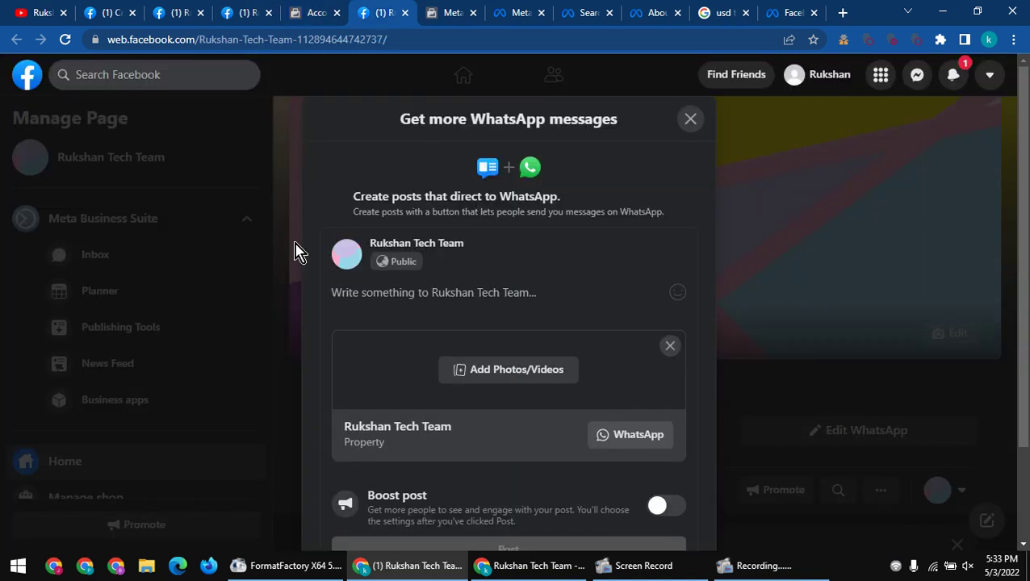
key("ctrl+Tab")
left_click_drag(444, 11, 386, 16)
left_click(449, 13)
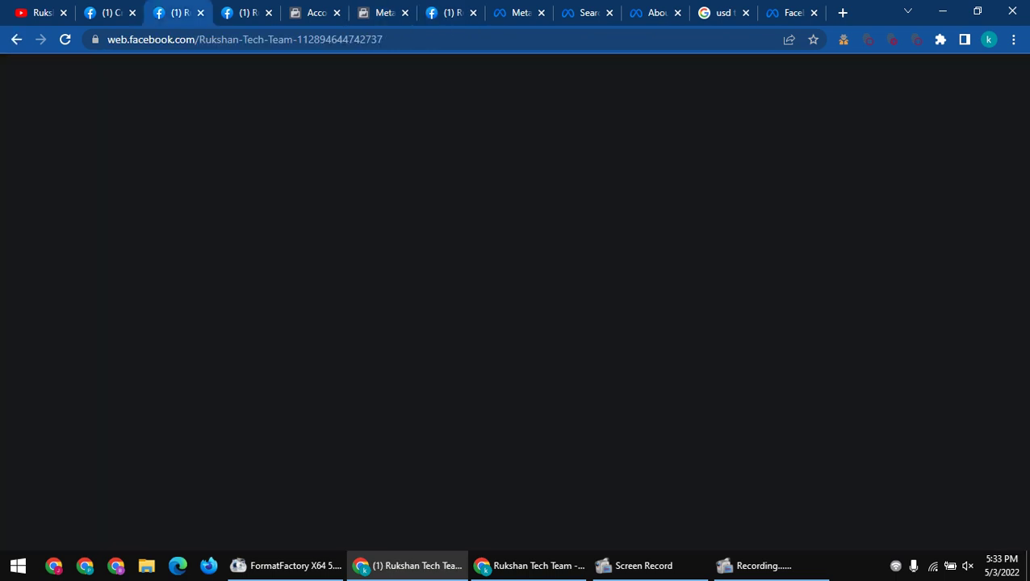
key("ctrl+shift+Tab")
key("ctrl+shift+Tab")
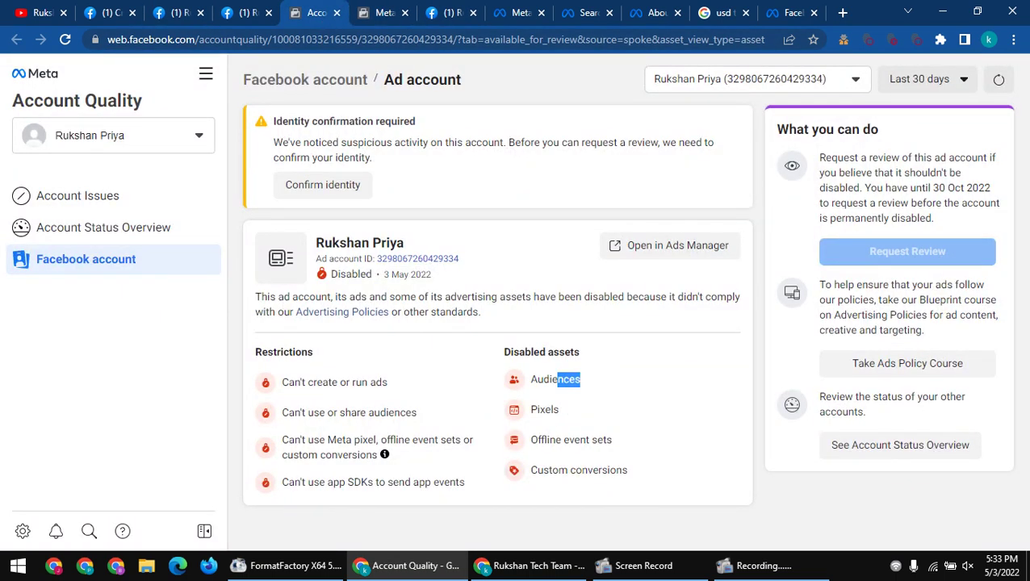
key("ctrl+Tab")
left_click(796, 11)
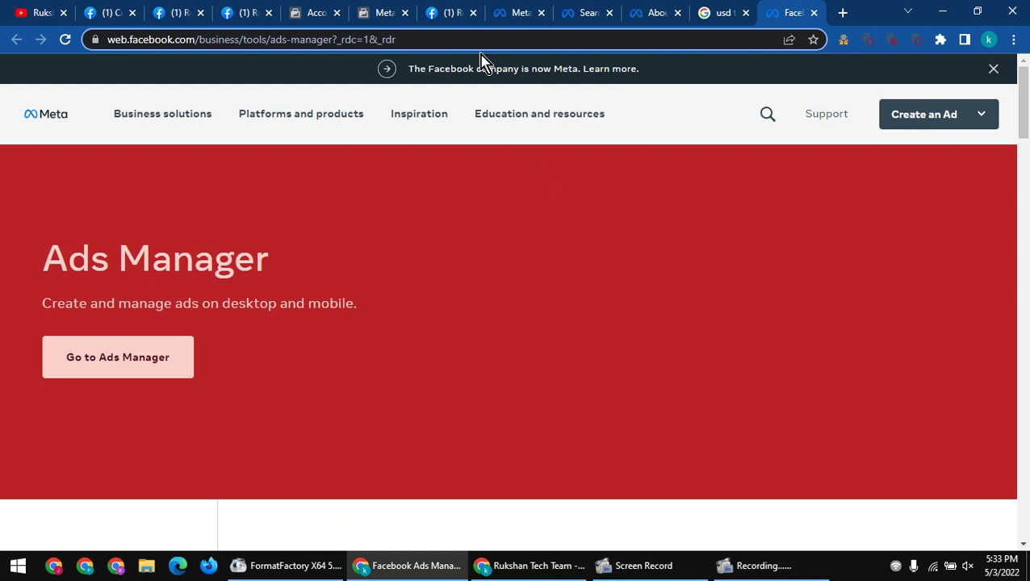
key("ctrl+shift+Tab")
key("ctrl+shift+Tab")
key("ctrl+shift+Tab")
key("ctrl+shift+Tab")
left_click(458, 11)
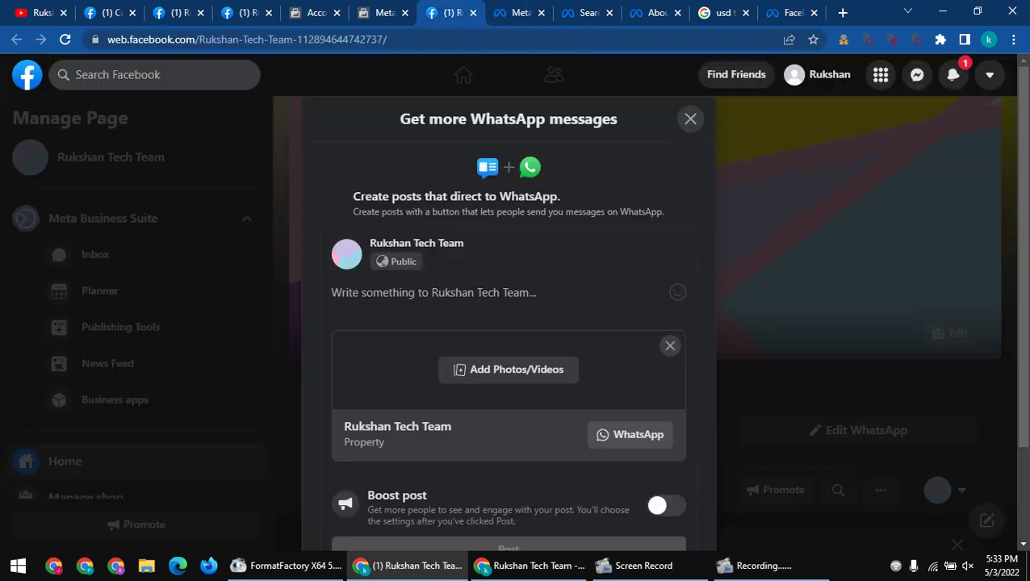
left_click(386, 12)
scroll(456, 371, "down", 4)
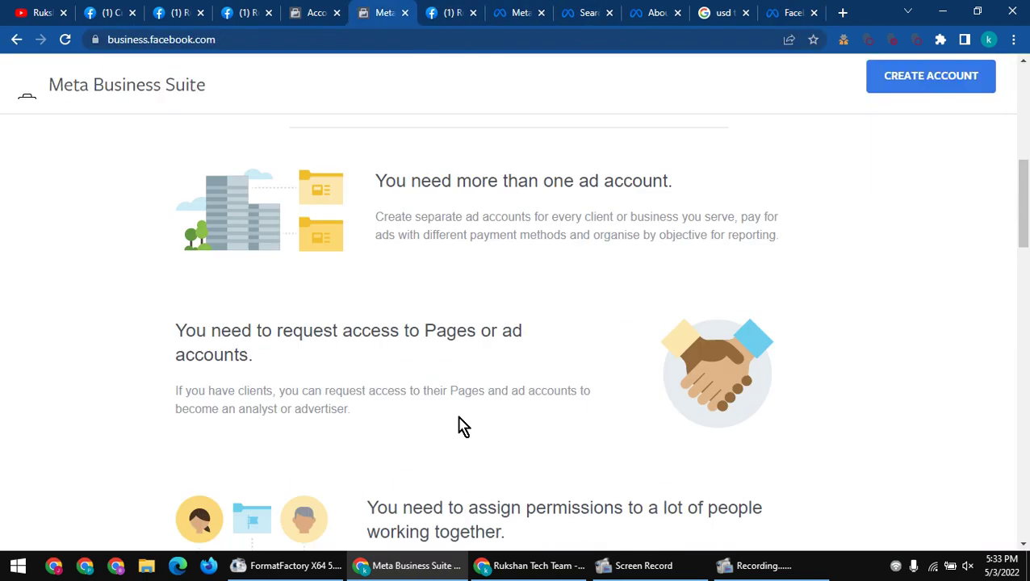
left_click(331, 12)
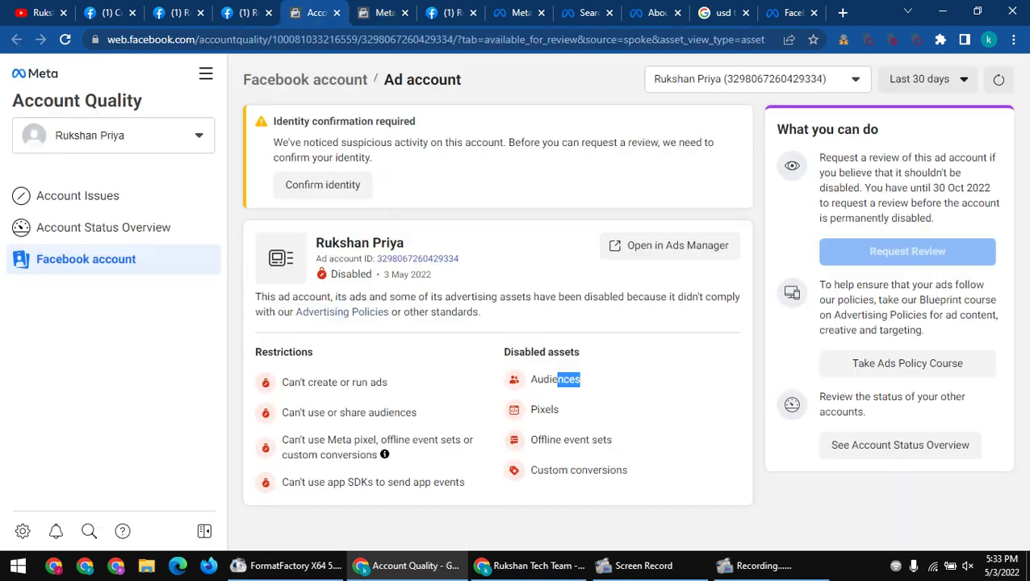
Step: Begin identity confirmation for the review and pass the reCAPTCHA by selecting the bus images
left_click(319, 187)
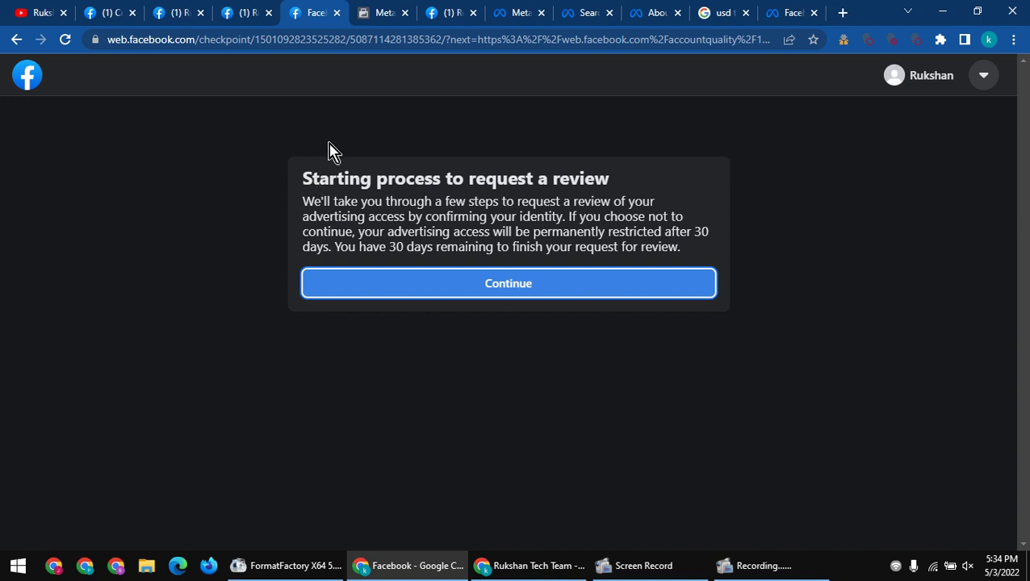
left_click(559, 281)
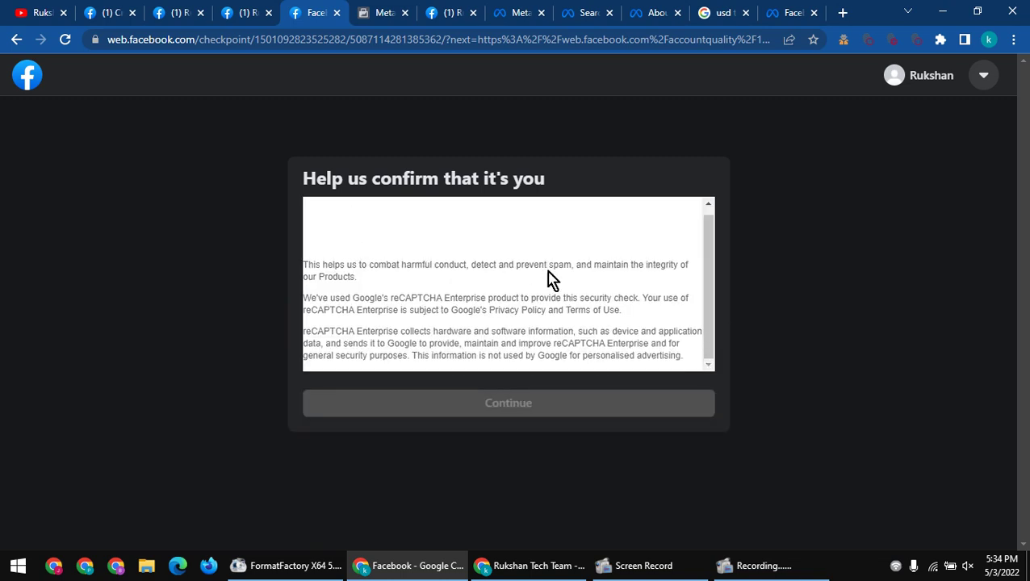
left_click(340, 237)
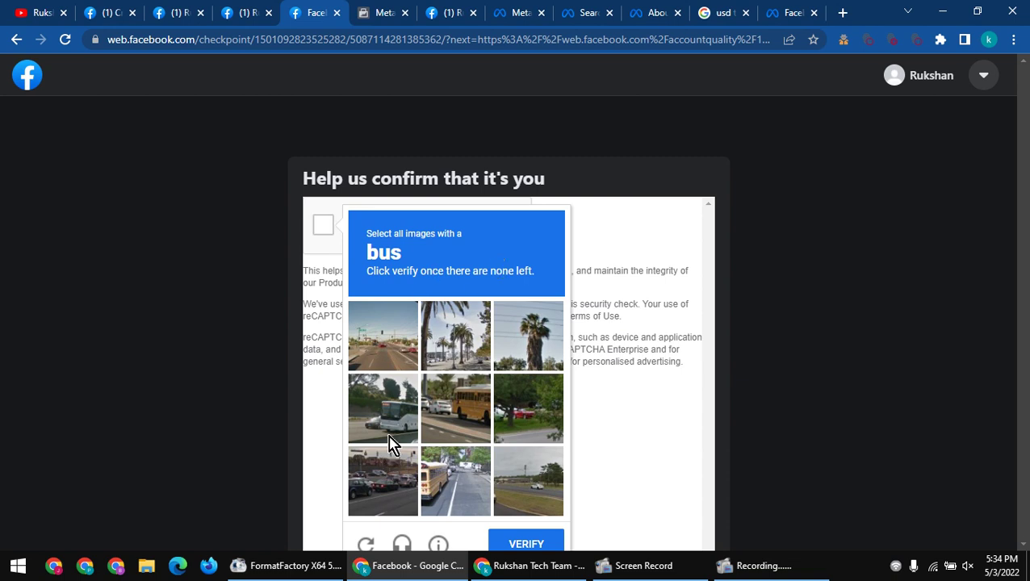
left_click(389, 432)
left_click(459, 479)
left_click(467, 421)
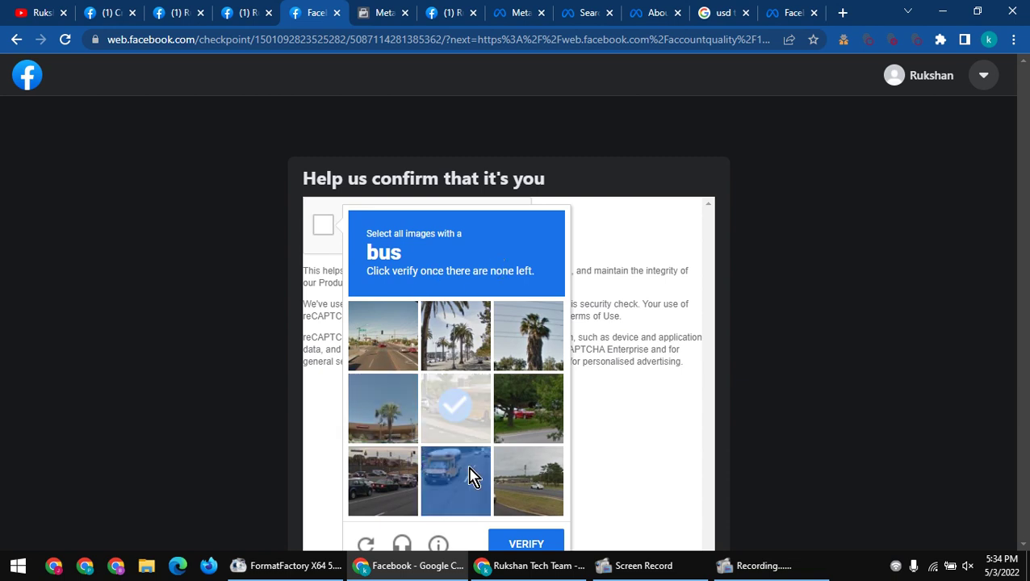
left_click(470, 472)
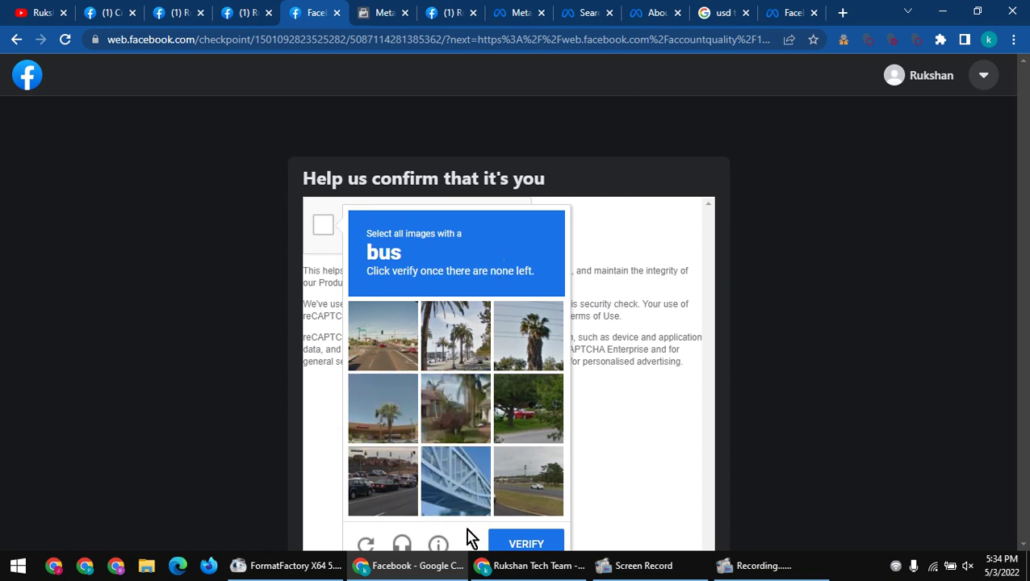
left_click(501, 542)
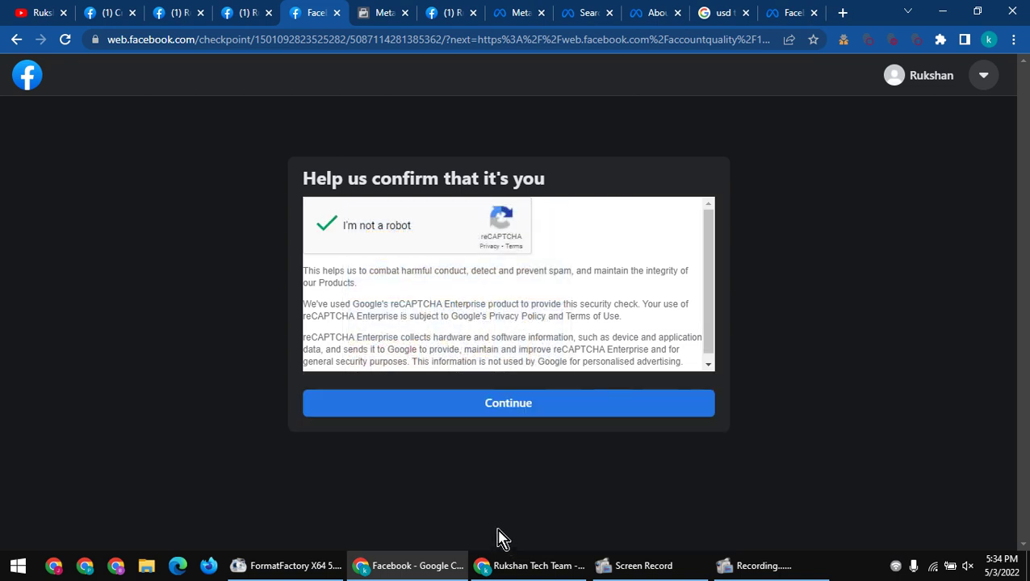
left_click(506, 415)
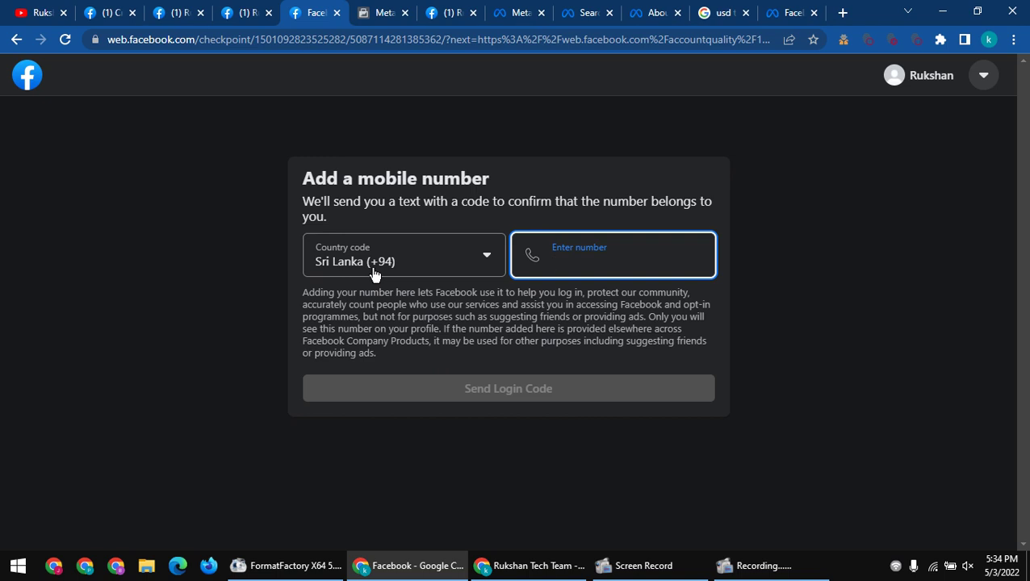
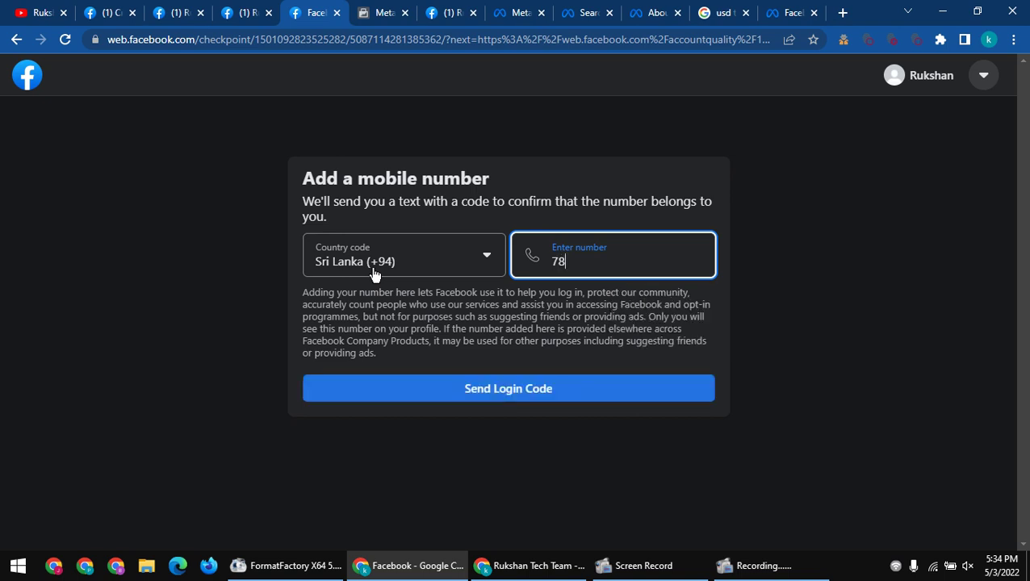
Step: Enter the mobile number, request a login code, then go back after the too-many-uses error
left_click(460, 385)
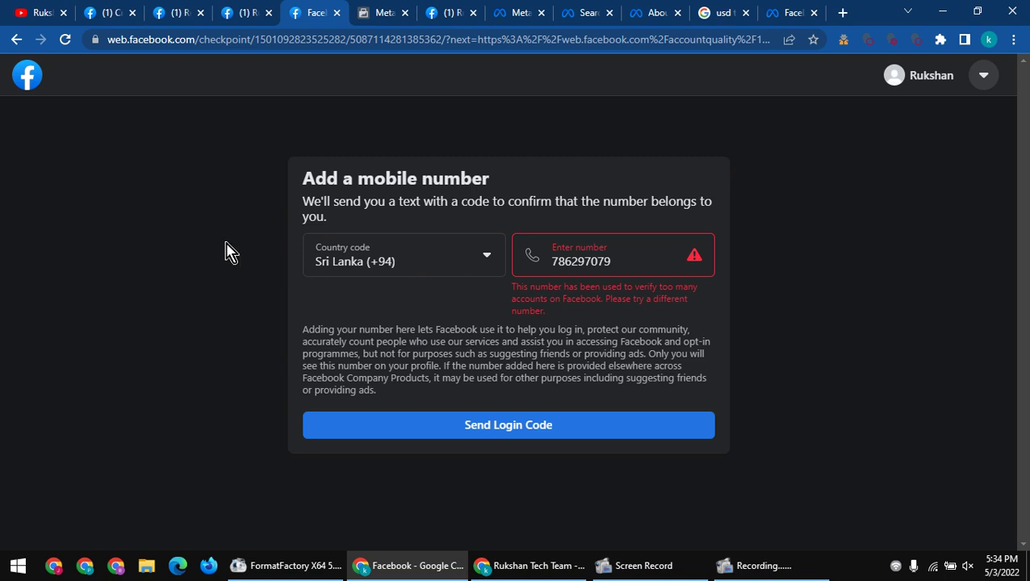
left_click(16, 40)
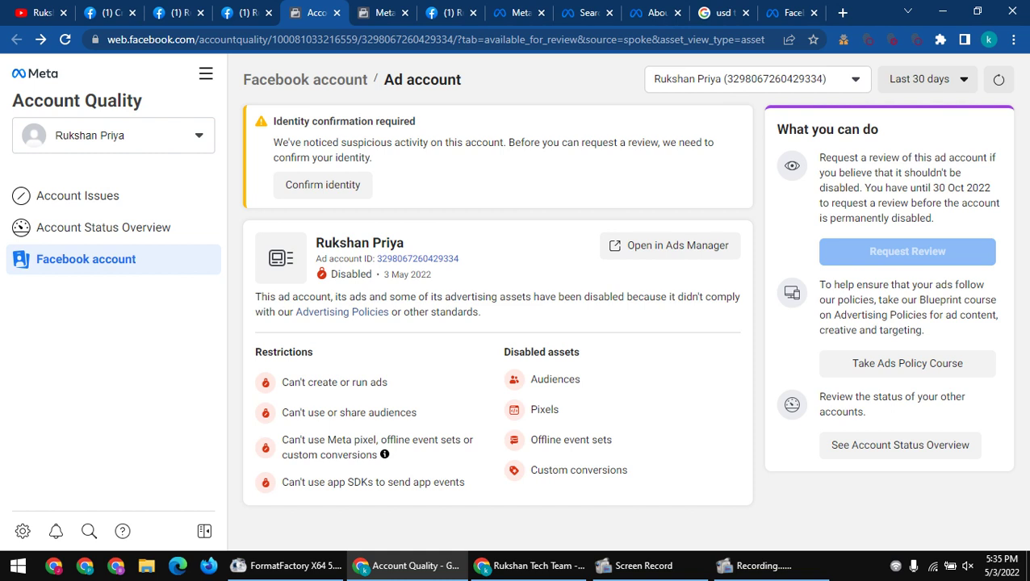
right_click(658, 259)
left_click(670, 266)
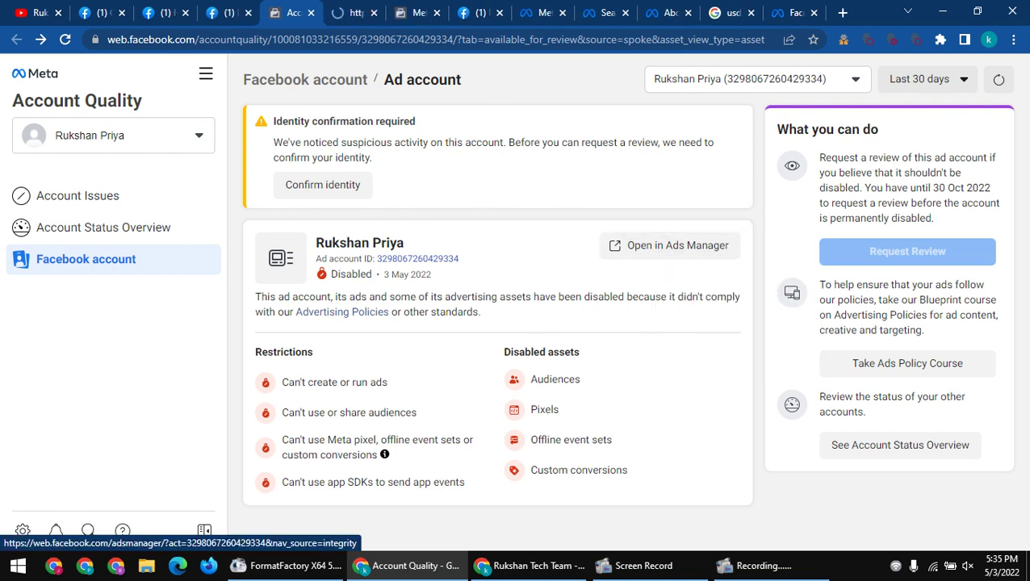
left_click(347, 23)
key("ctrl+shift+Tab")
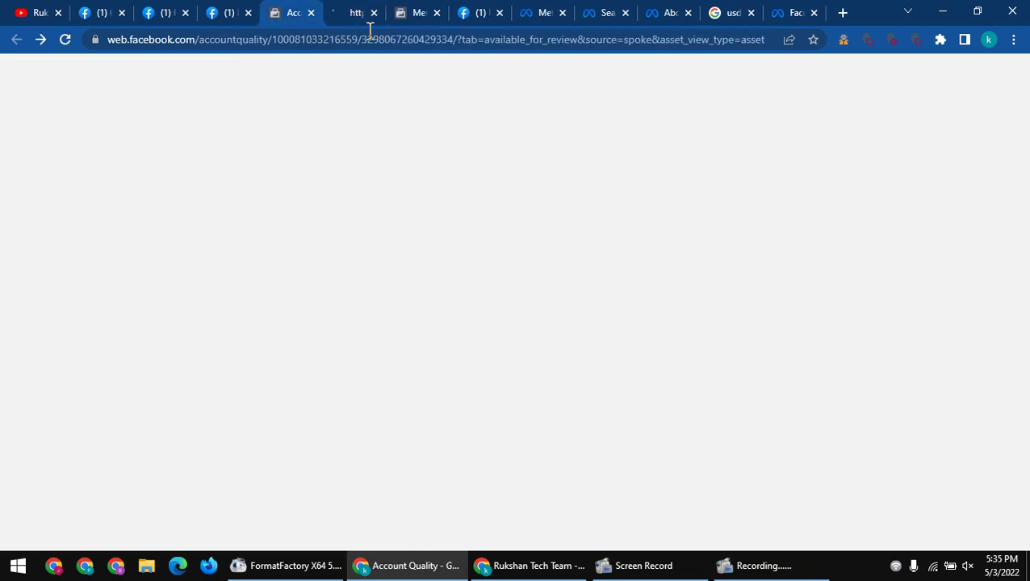
left_click(909, 86)
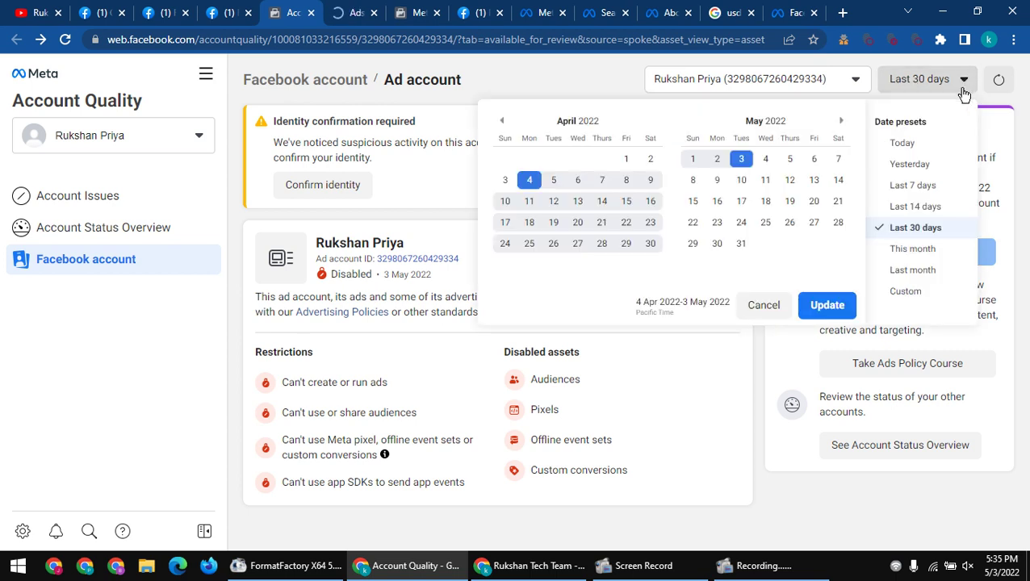
left_click(736, 80)
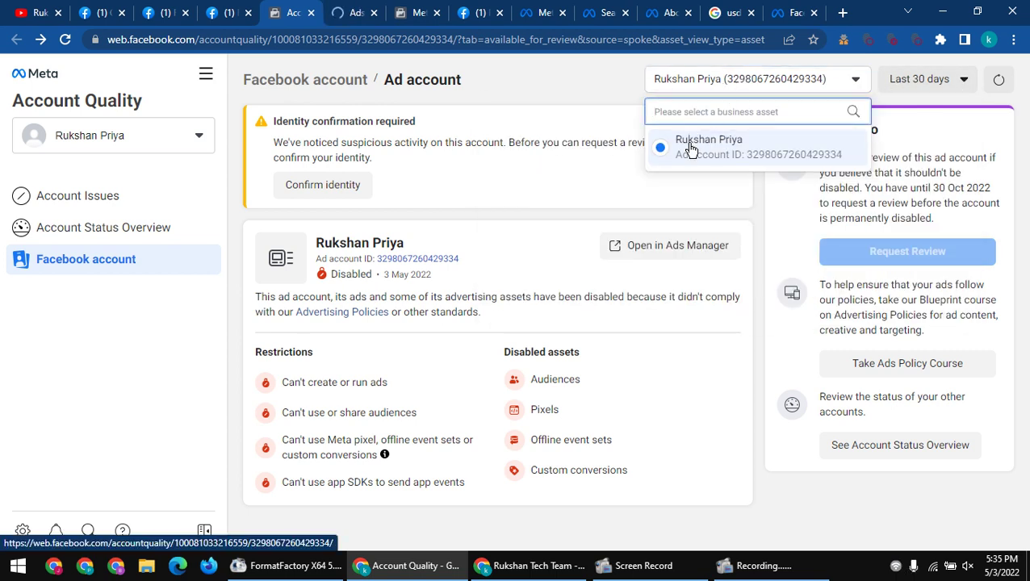
left_click(65, 147)
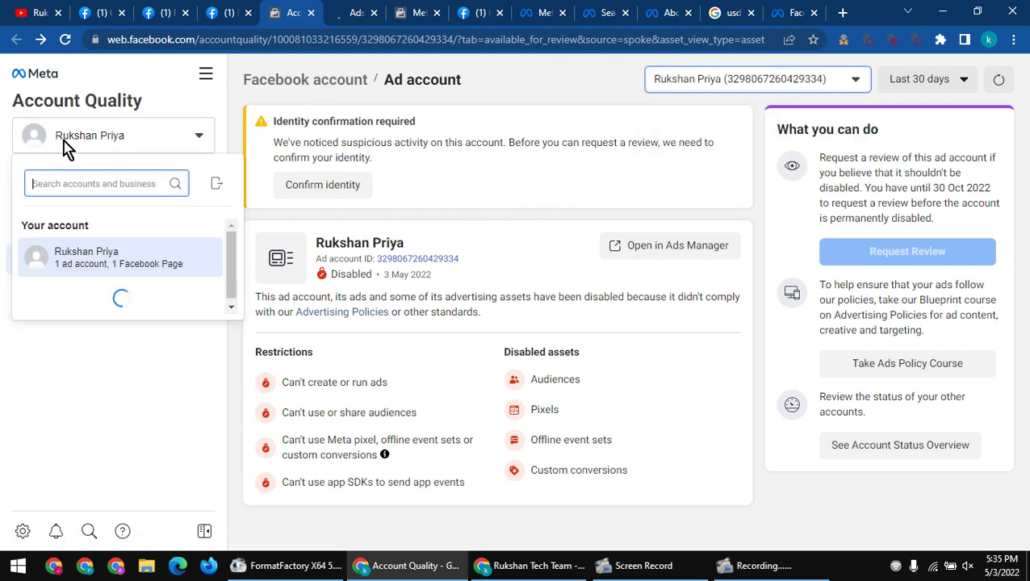
left_click(156, 310)
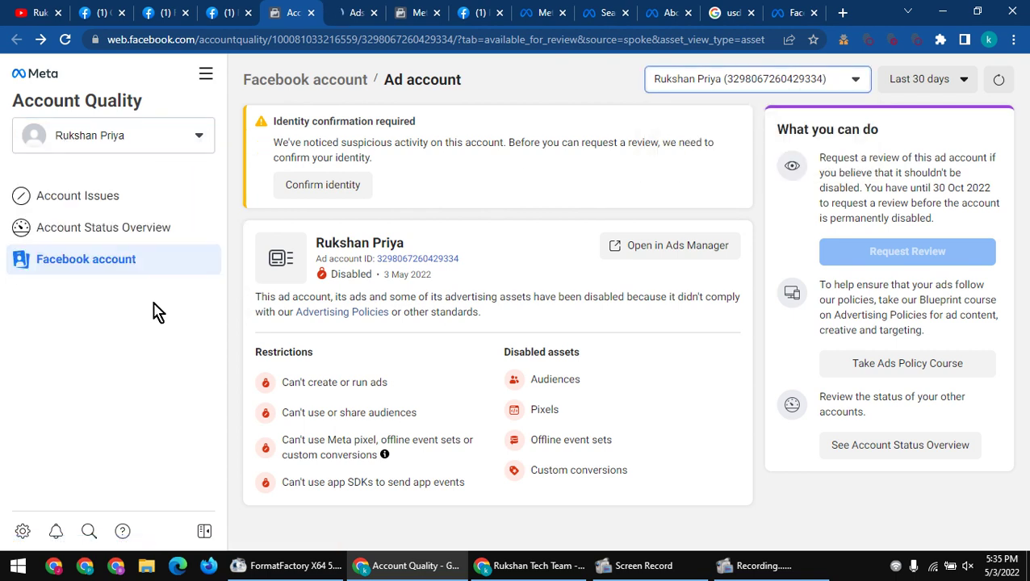
left_click(51, 234)
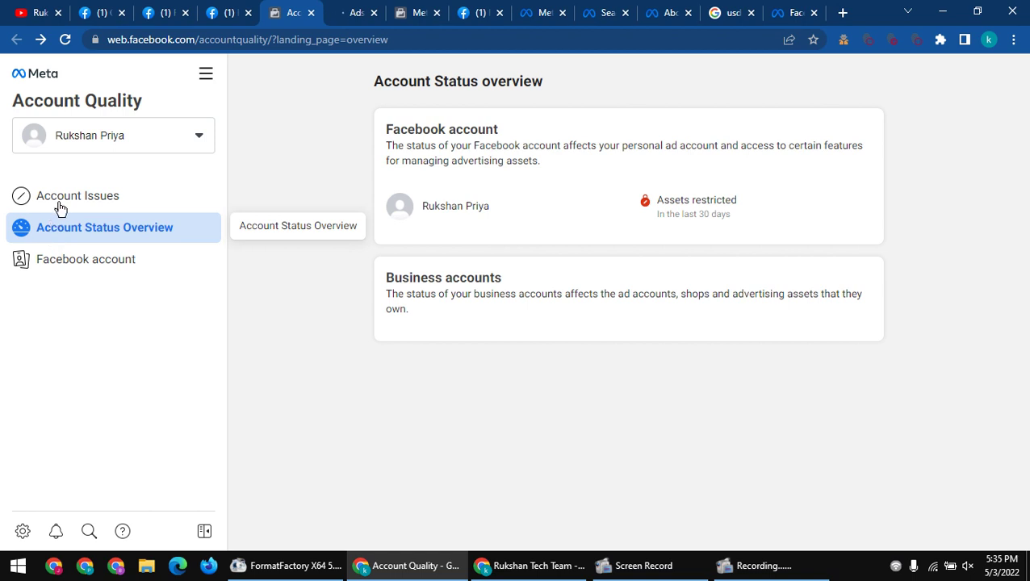
left_click(67, 192)
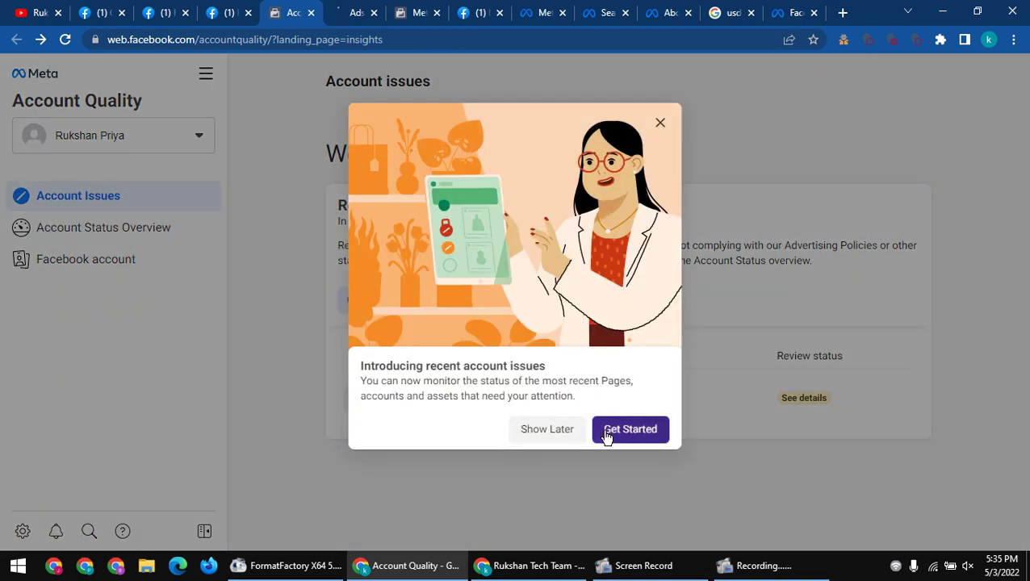
left_click(610, 433)
left_click(570, 250)
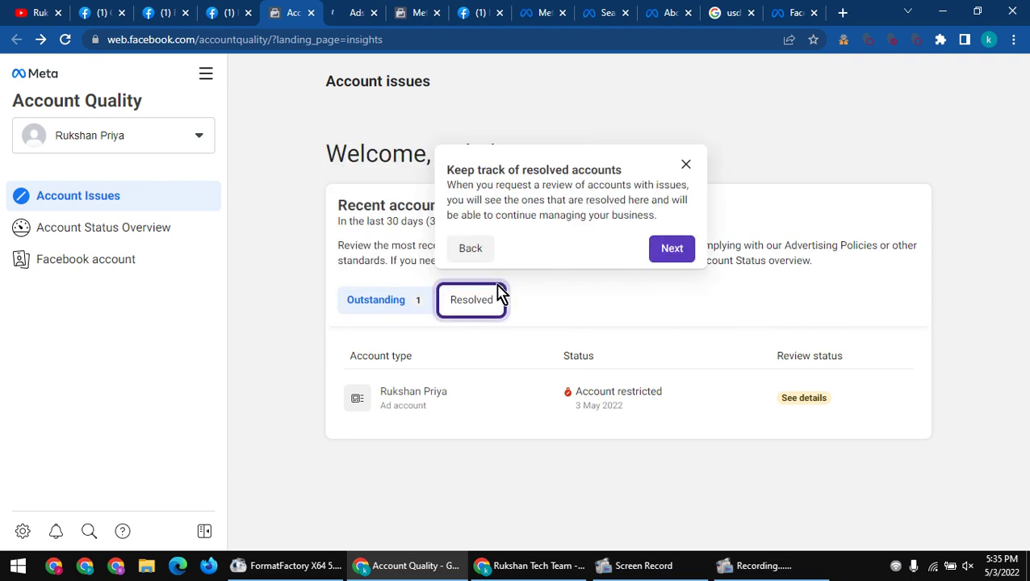
left_click(674, 248)
left_click(461, 303)
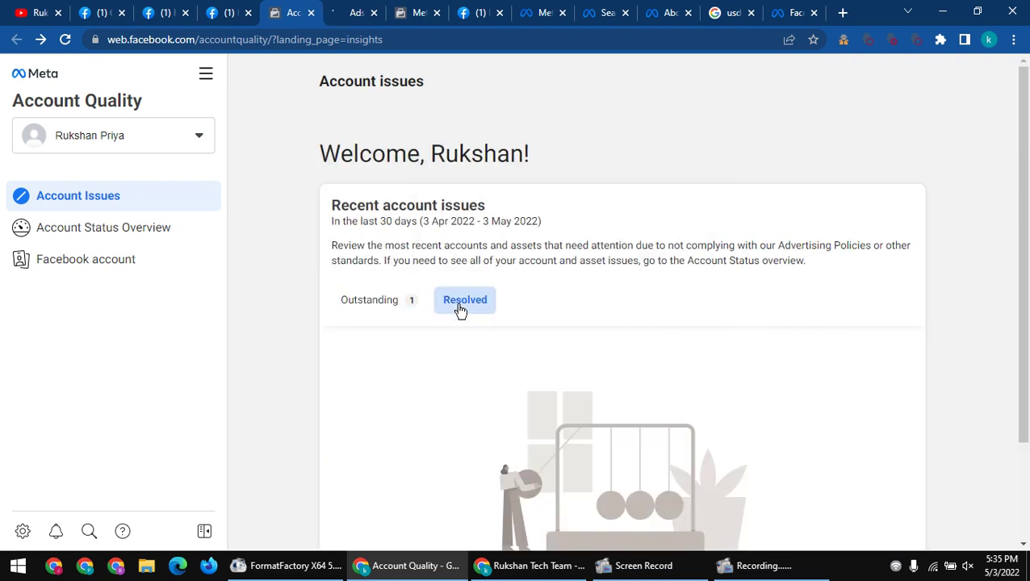
left_click(367, 299)
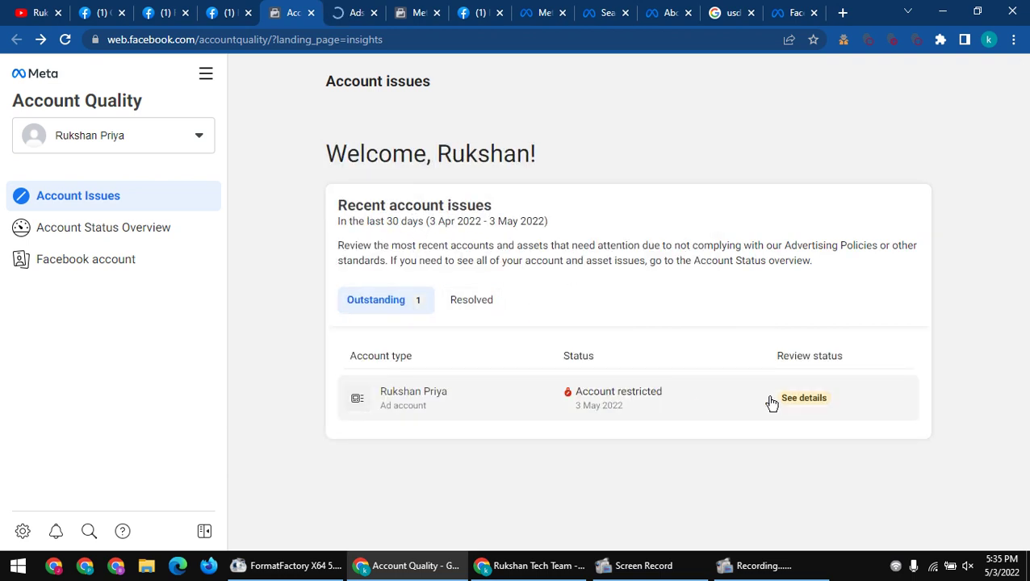
left_click(820, 400)
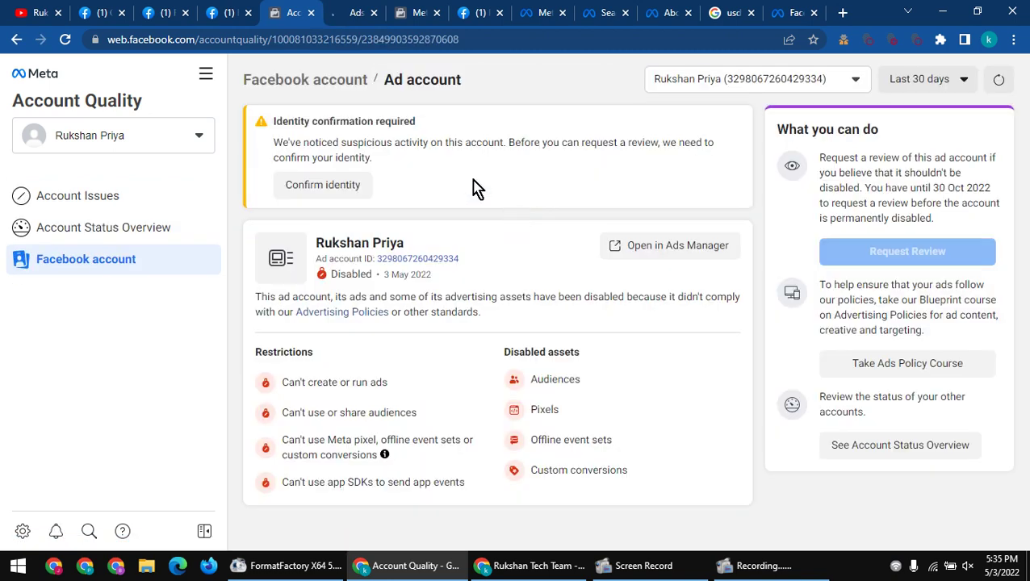
Step: Open the disabled ad account in Ads Manager and reload the stuck page
left_click(356, 13)
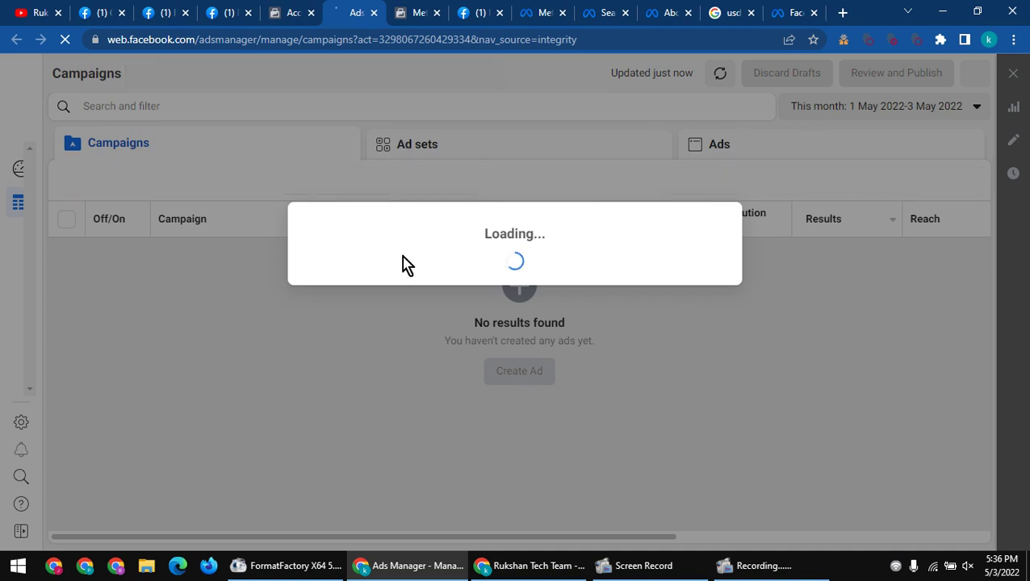
right_click(334, 162)
left_click(353, 208)
left_click(292, 12)
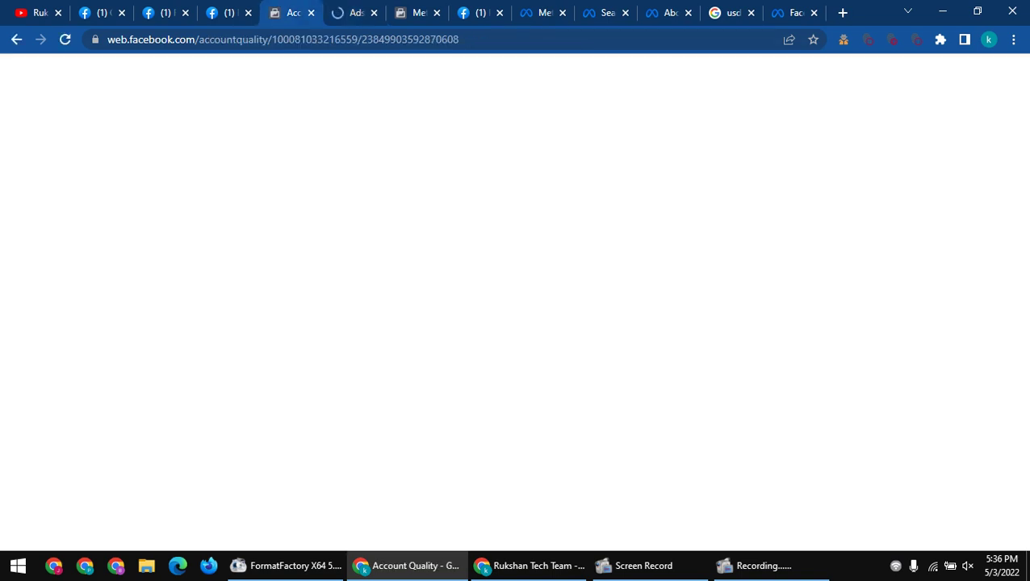
left_click(356, 12)
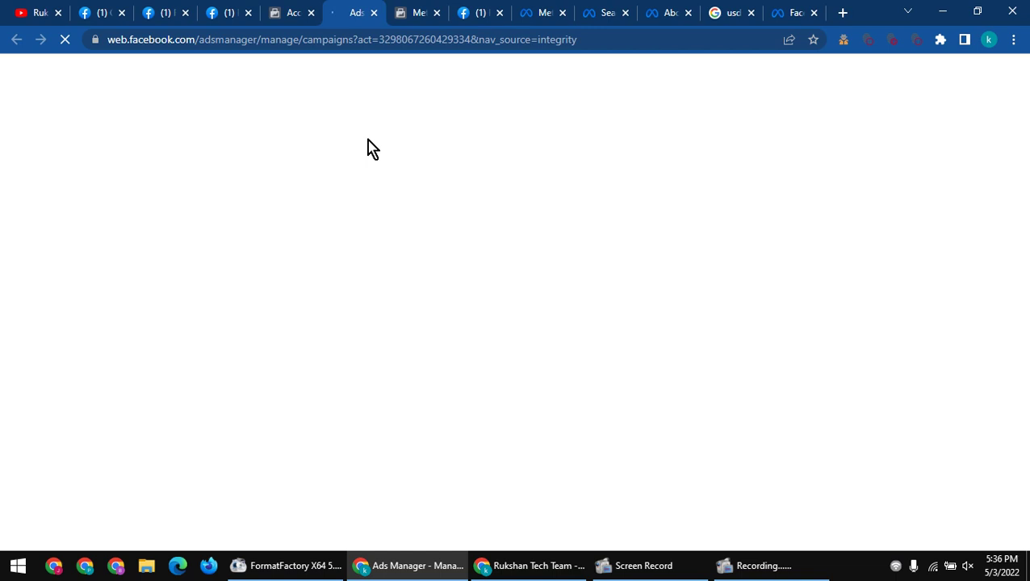
left_click(670, 12)
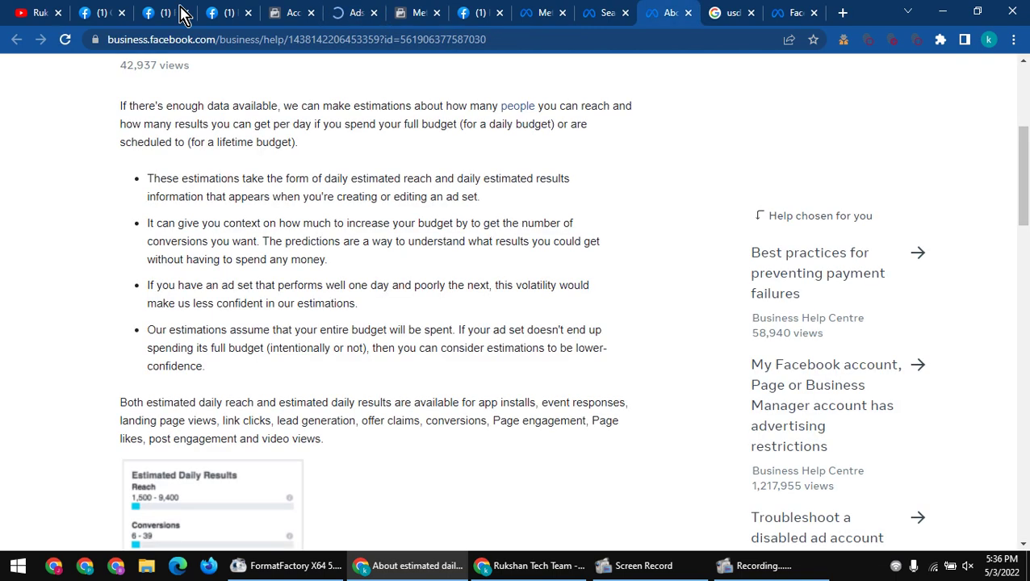
left_click(355, 12)
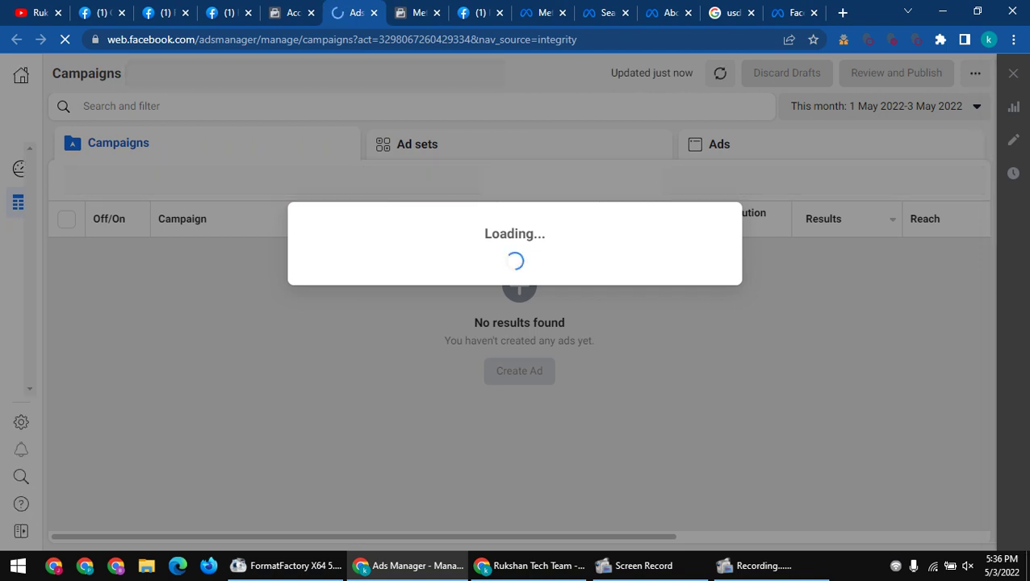
Step: Try Create Ad in Meta Business Suite, then return to the estimated daily results article
left_click(477, 14)
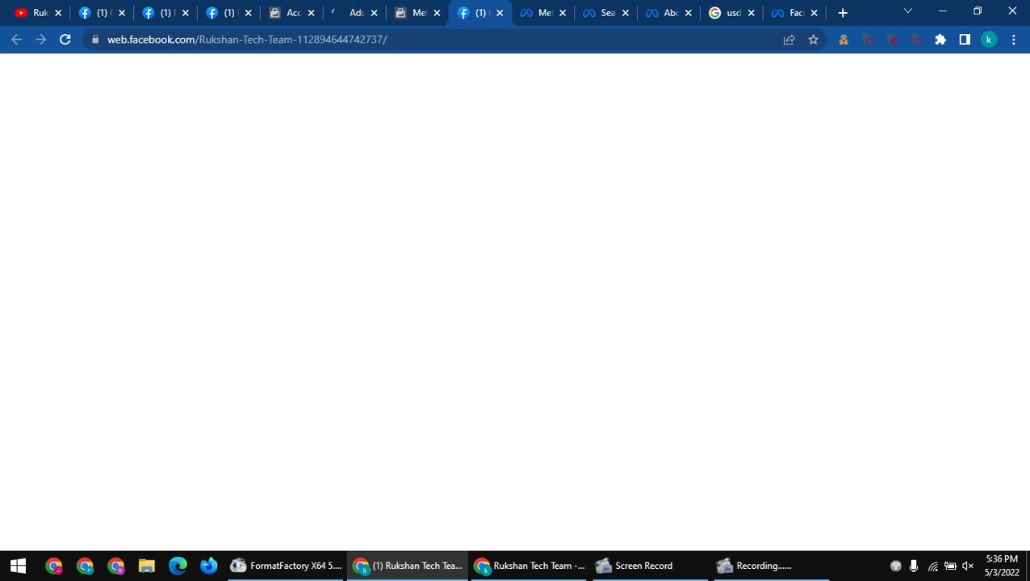
left_click(543, 14)
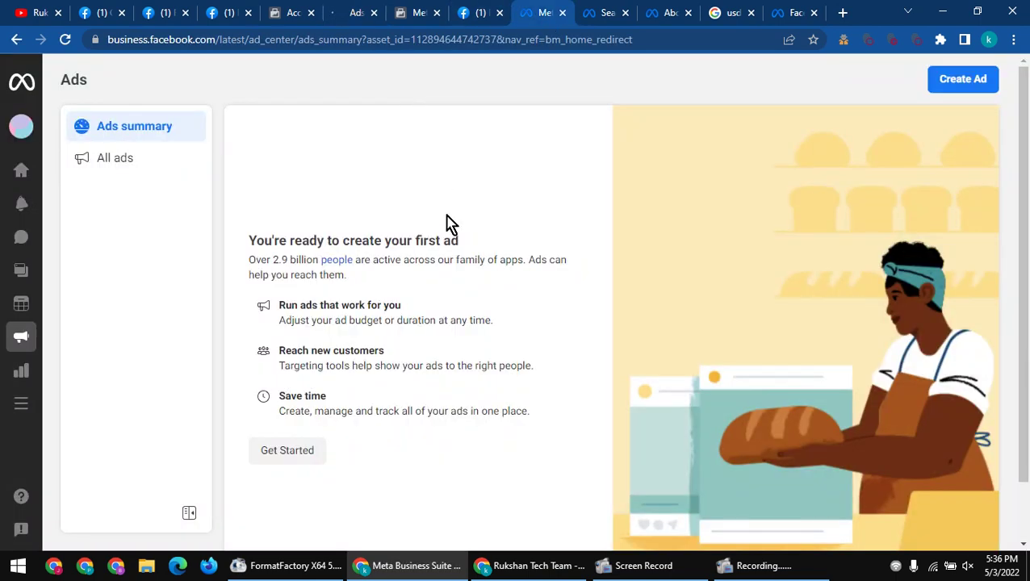
left_click(964, 78)
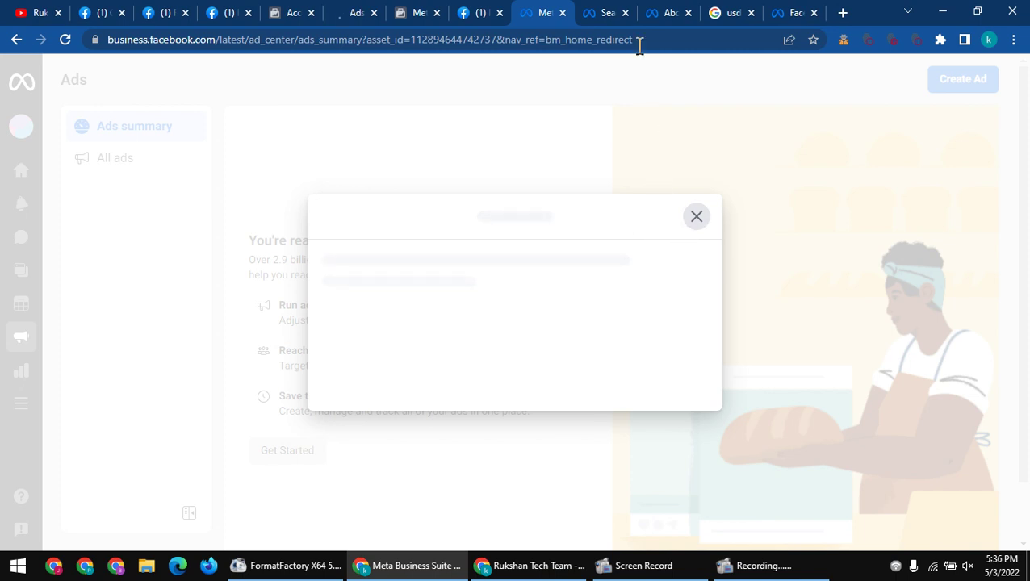
left_click(658, 12)
scroll(442, 123, "up", 4)
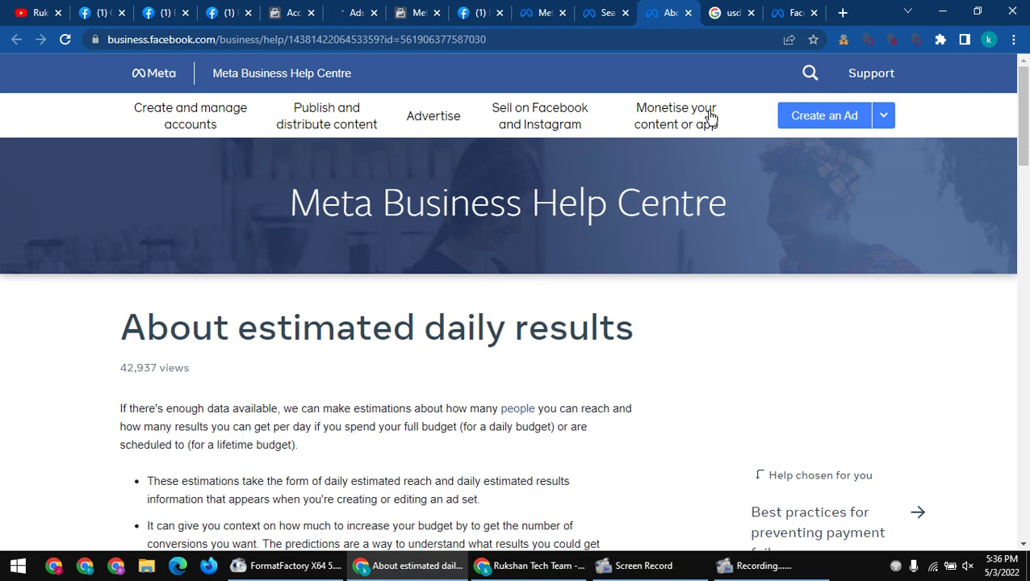
Step: Go to the Business Help Centre search page and review the policy-issue notifications panel
left_click(708, 118)
left_click(810, 75)
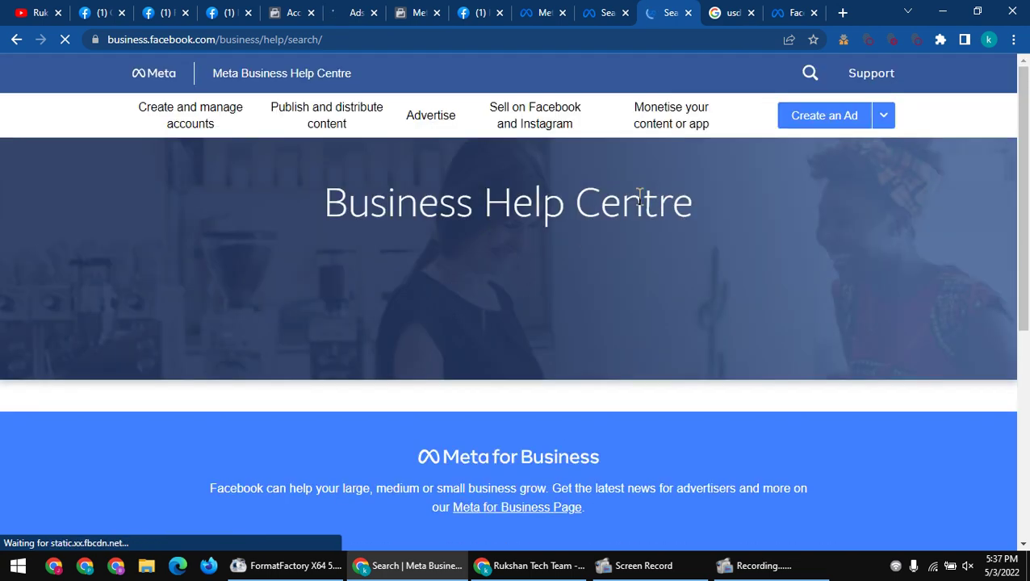
scroll(527, 276, "down", 2)
scroll(457, 232, "up", 2)
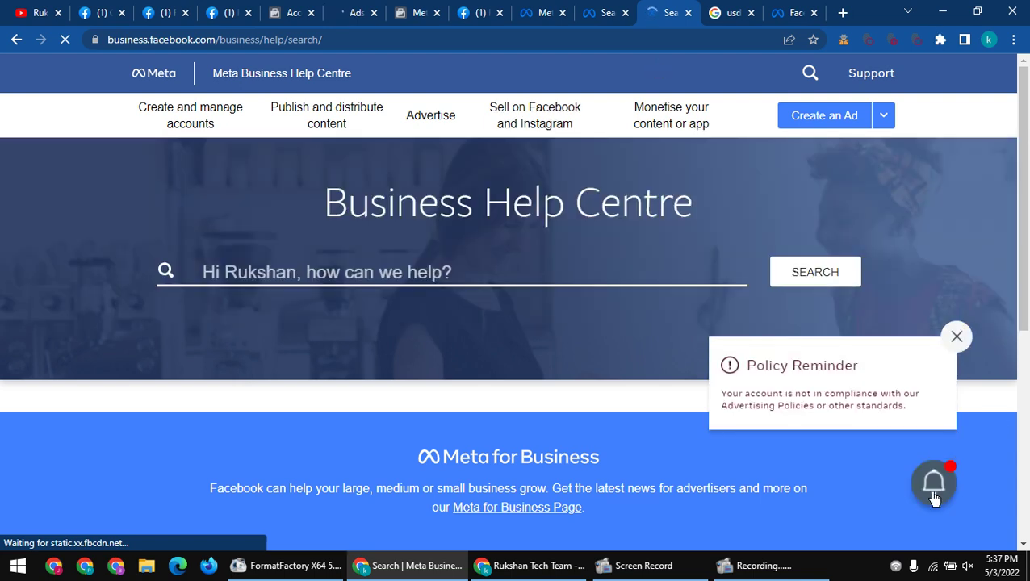
left_click(930, 499)
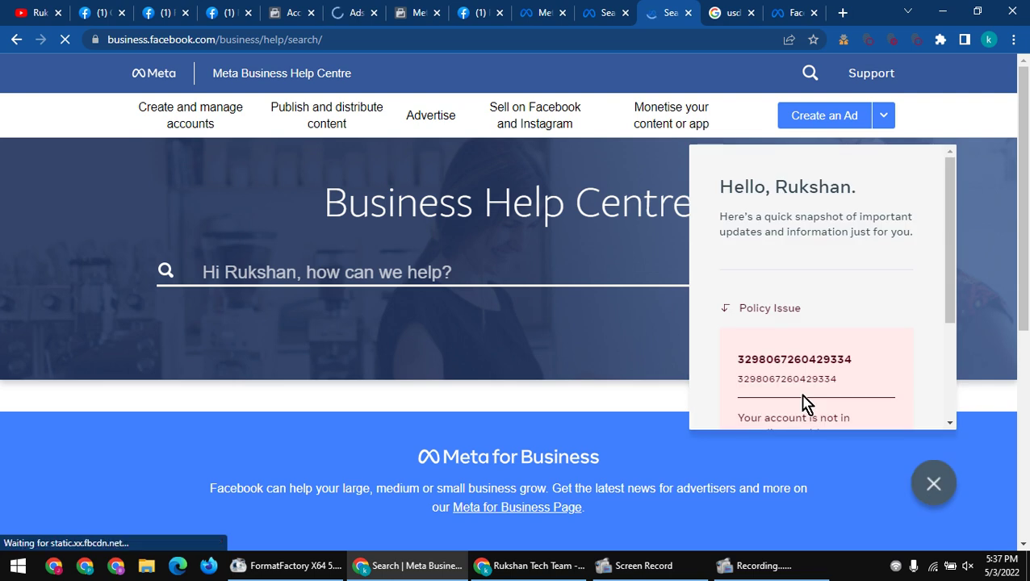
scroll(780, 345, "down", 2)
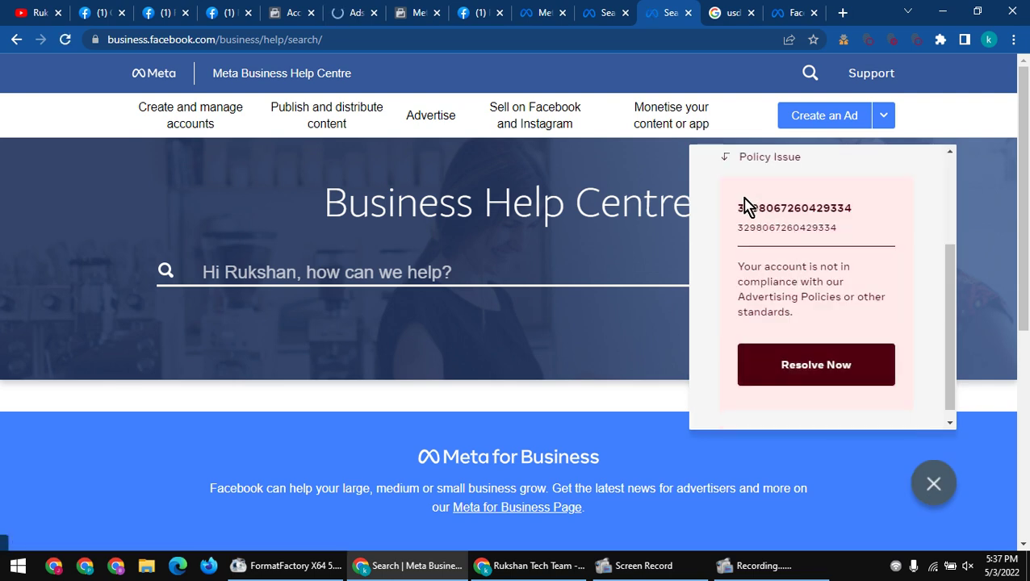
Step: Search the help centre for 'ads account desabled'
left_click(302, 273)
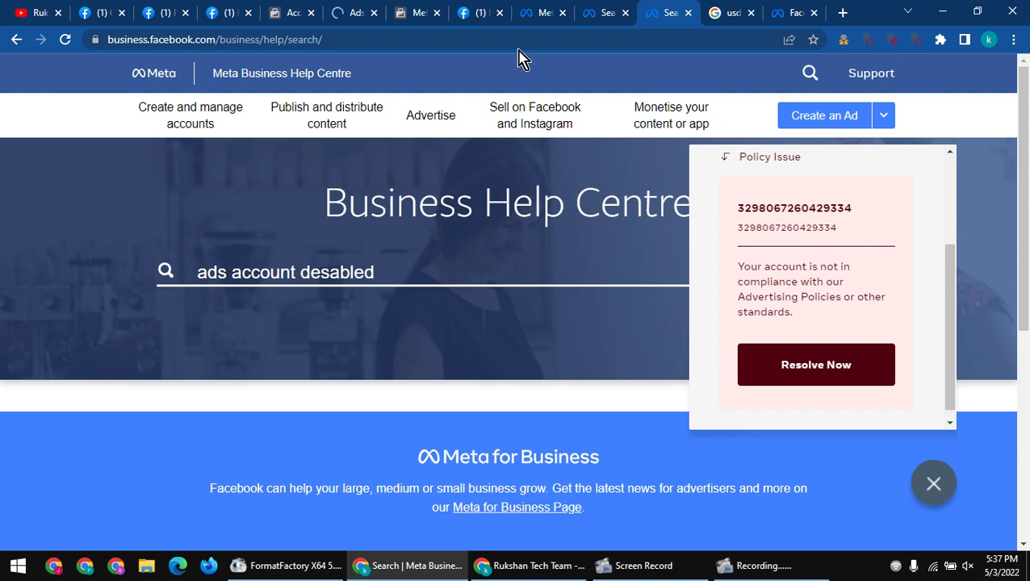
mouse_move(675, 113)
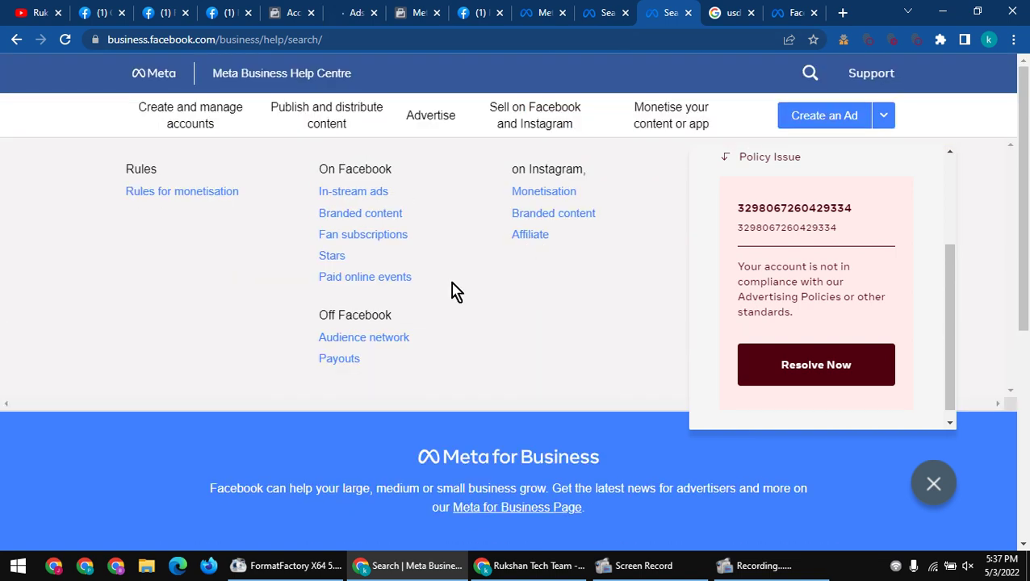
scroll(944, 201, "up", 3)
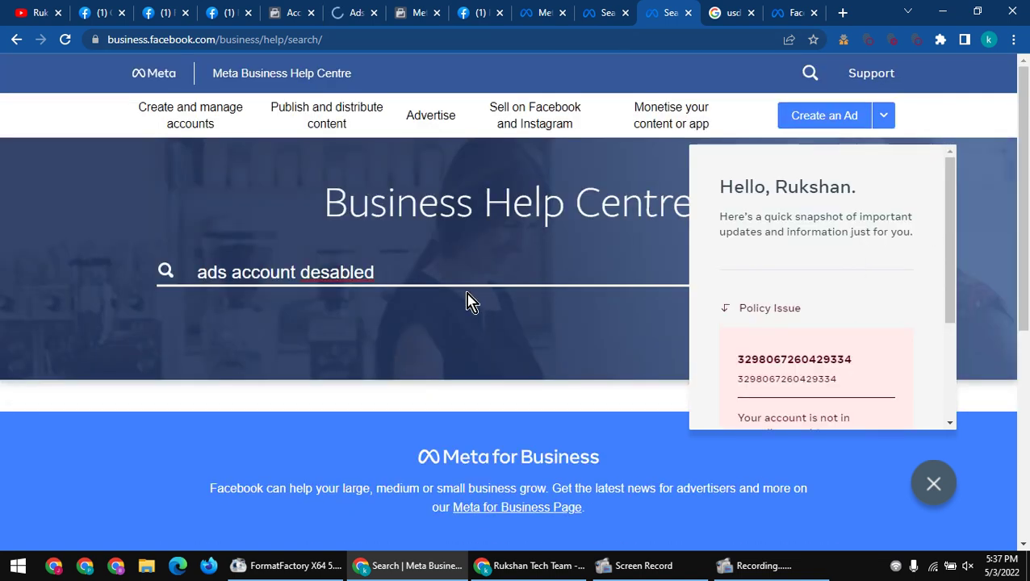
key("Return")
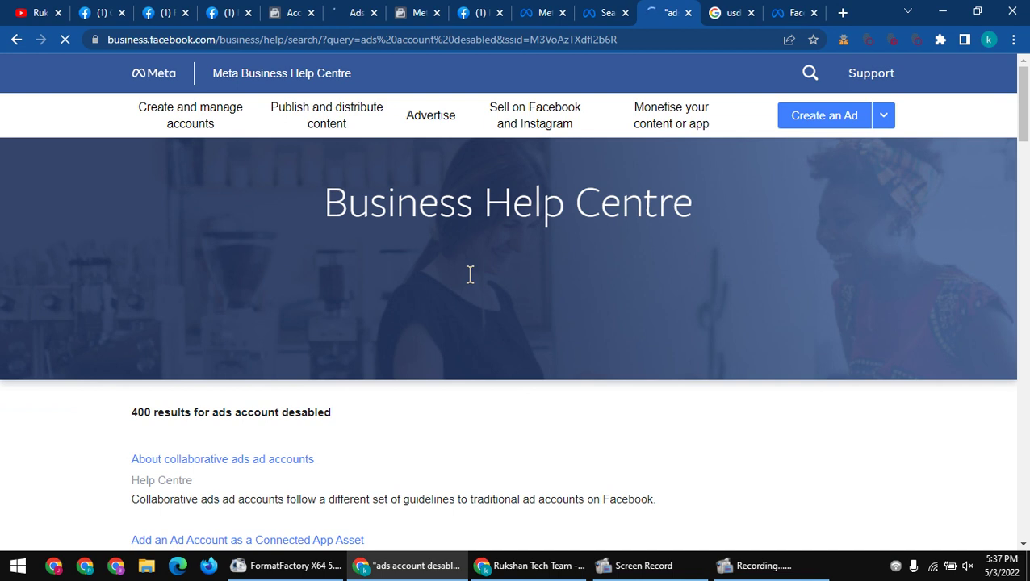
scroll(482, 218, "down", 3)
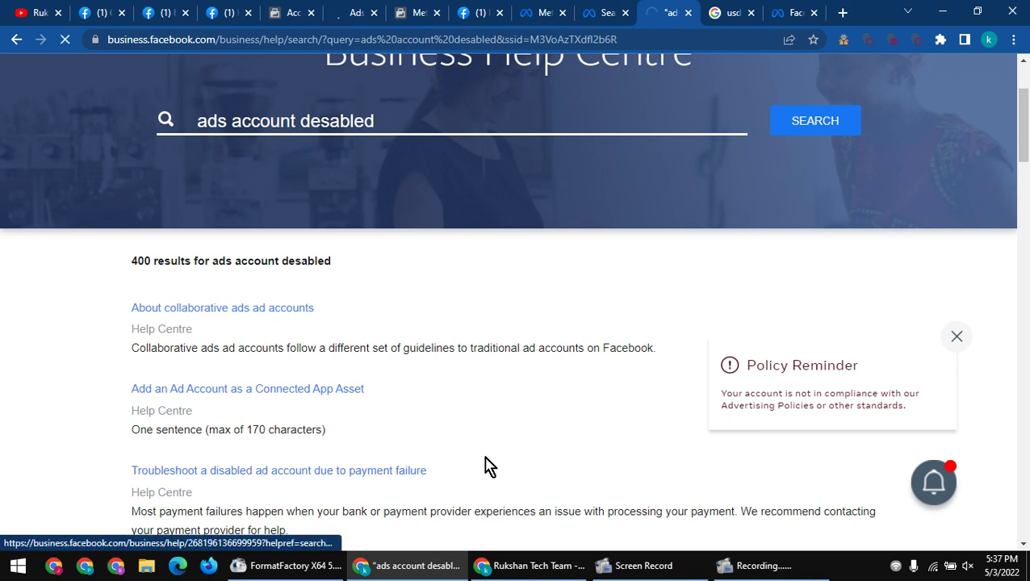
scroll(487, 468, "down", 3)
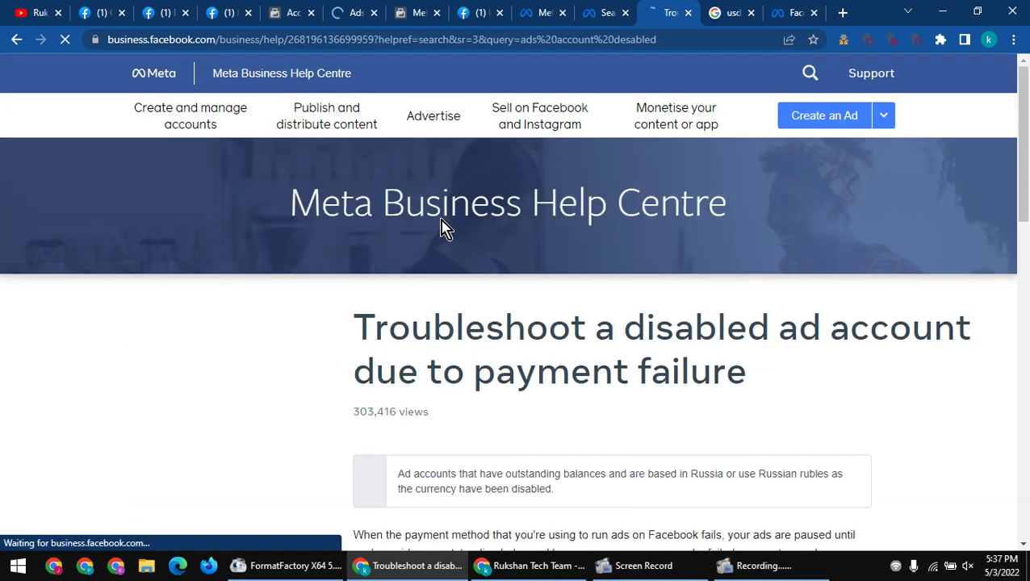
left_click_drag(76, 315, 563, 398)
scroll(558, 398, "down", 3)
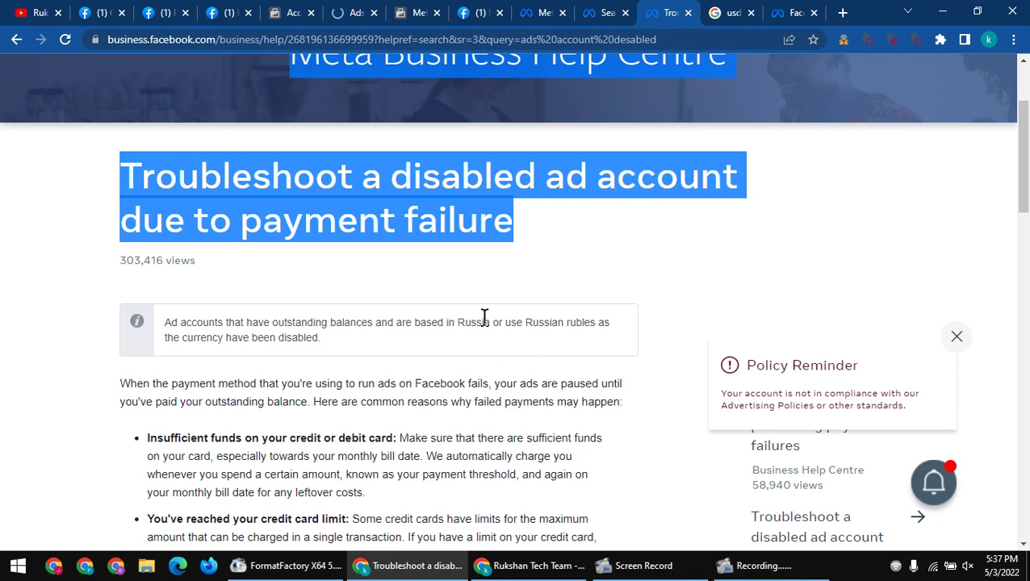
scroll(477, 343, "down", 3)
scroll(477, 345, "down", 4)
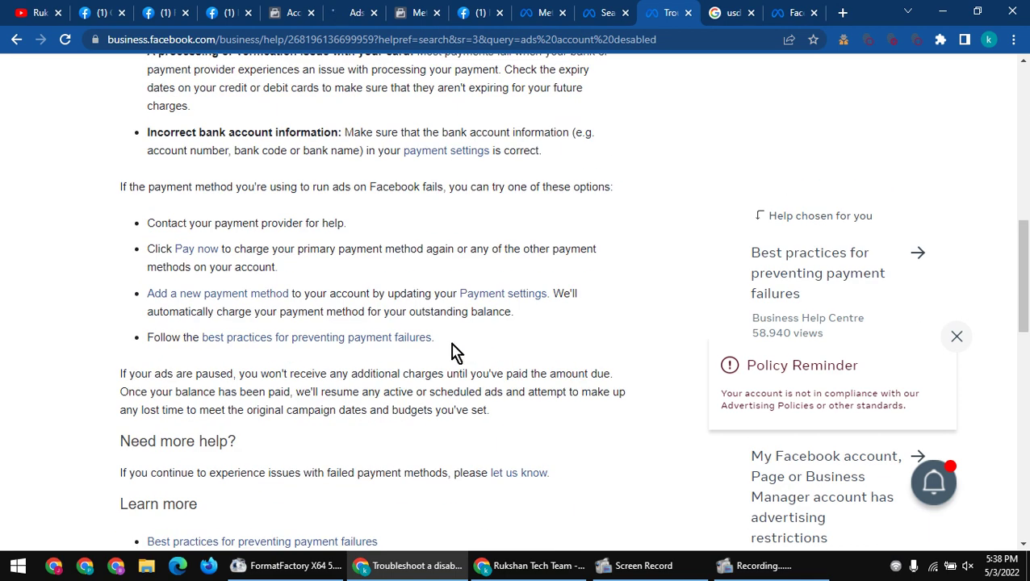
scroll(451, 351, "up", 8)
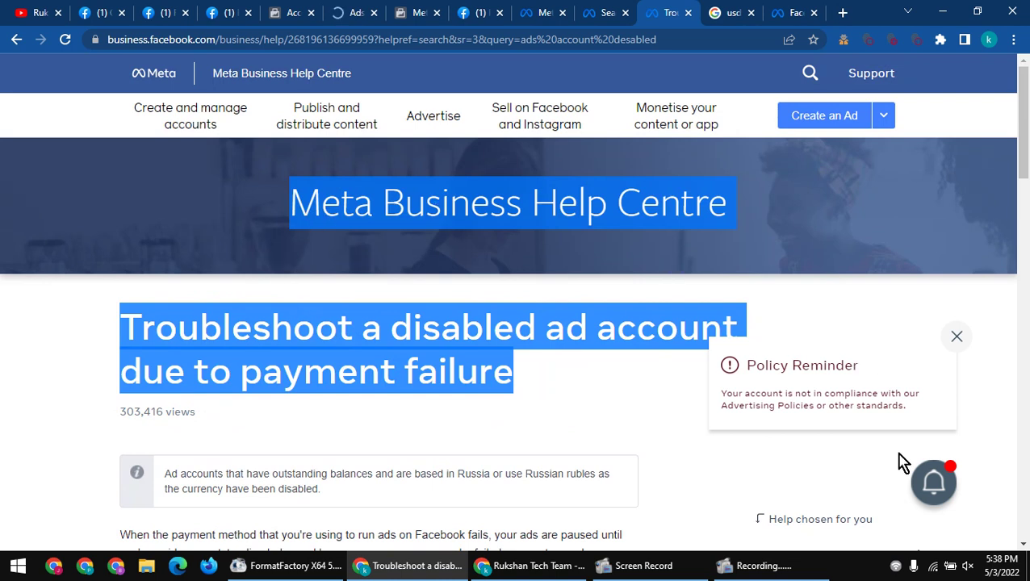
left_click(935, 482)
scroll(815, 414, "down", 2)
left_click(802, 390)
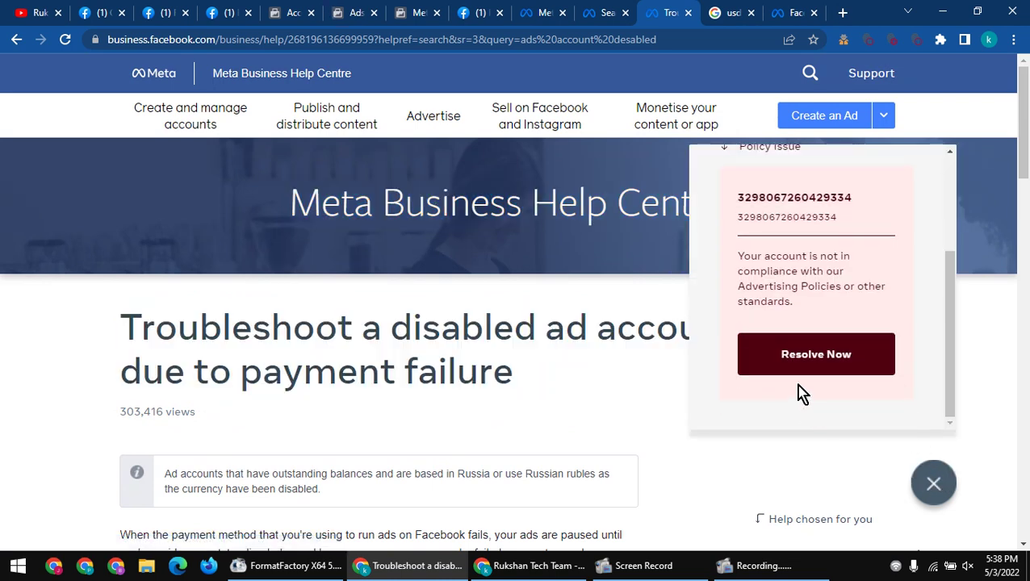
left_click(812, 345)
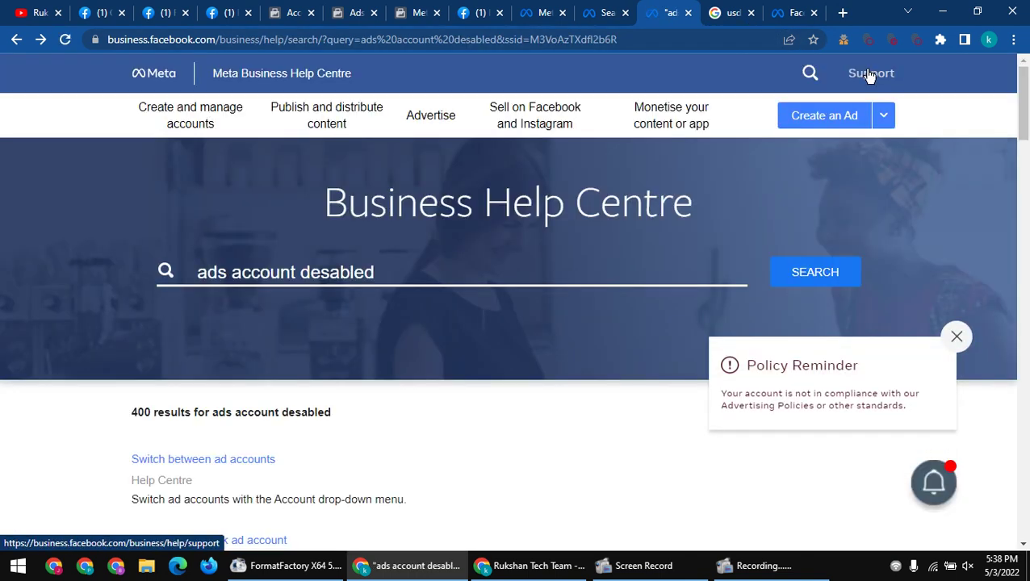
Step: Open the 'Troubleshoot a disabled ad account' article from the Support page
left_click(871, 76)
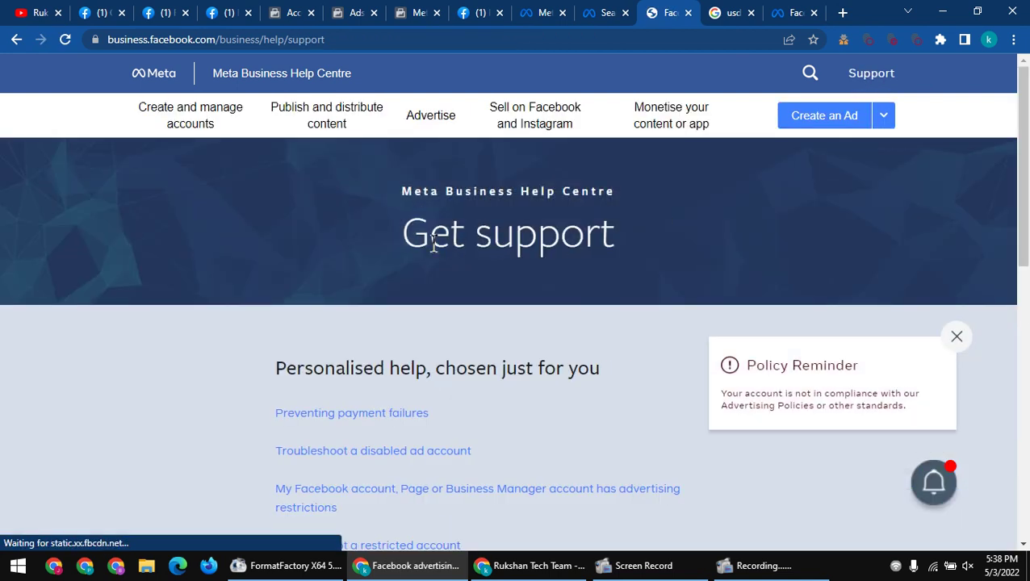
scroll(541, 331, "down", 1)
scroll(509, 331, "down", 7)
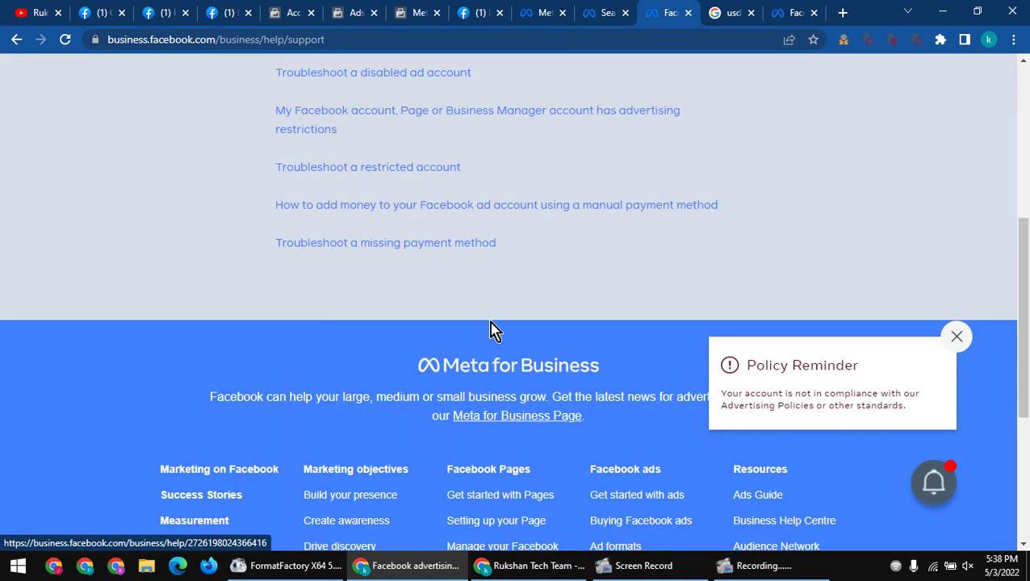
scroll(493, 331, "up", 8)
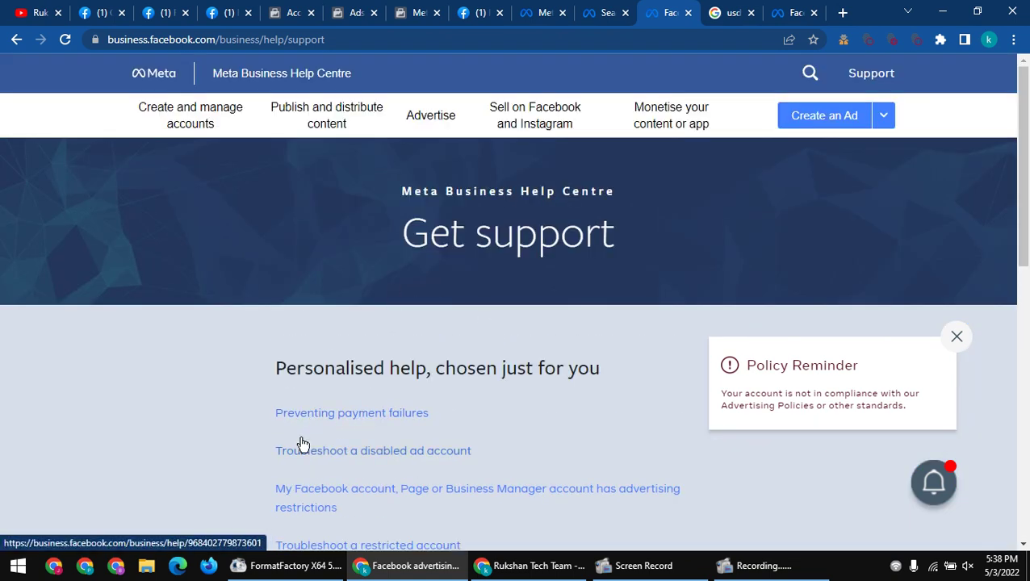
left_click(383, 465)
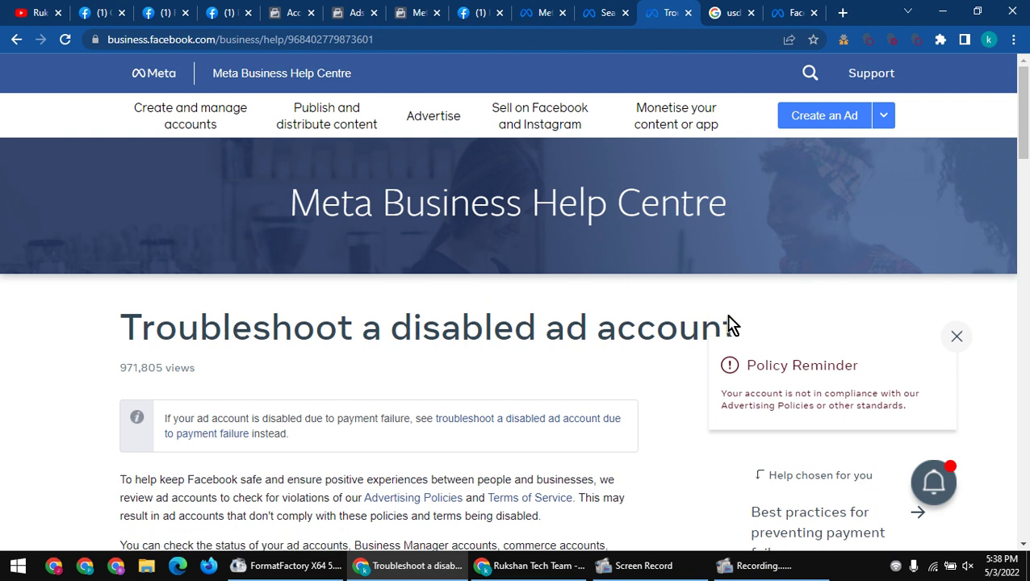
Step: Read the article, highlighting the bullet about deceptive practices
scroll(742, 326, "down", 2)
scroll(263, 267, "down", 2)
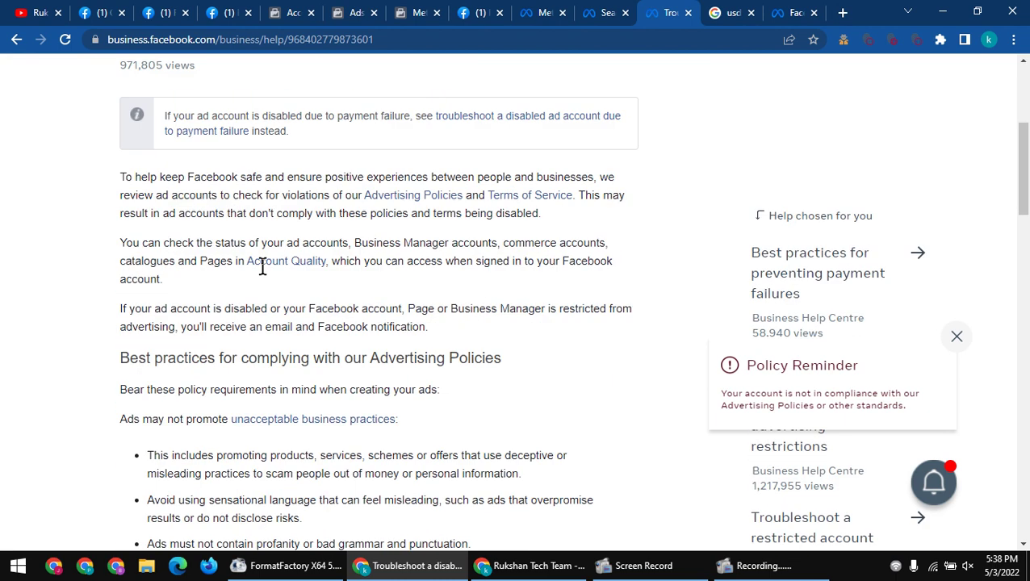
scroll(262, 275, "up", 3)
scroll(202, 291, "down", 1)
scroll(170, 291, "down", 2)
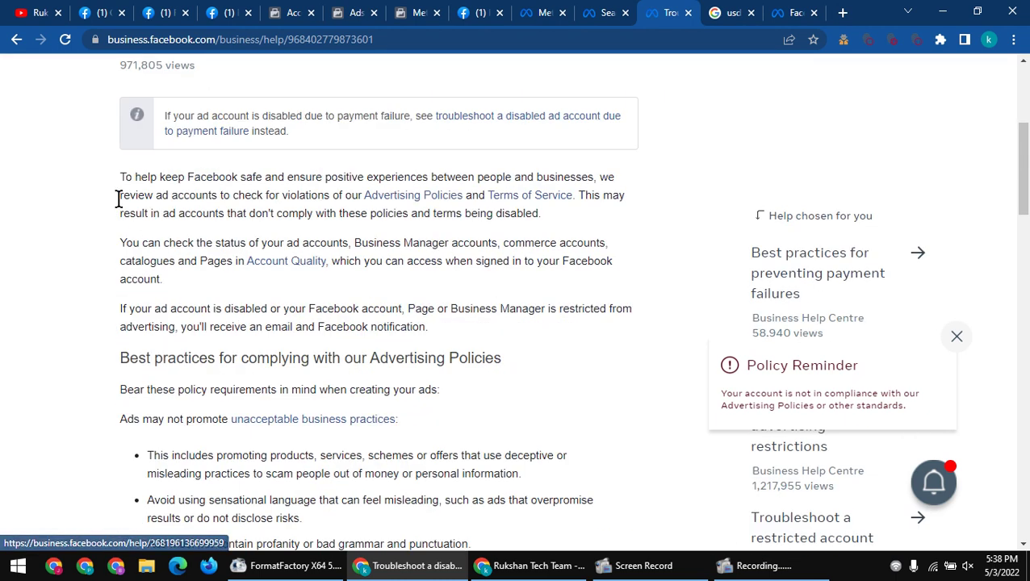
left_click_drag(117, 177, 447, 396)
scroll(446, 394, "down", 3)
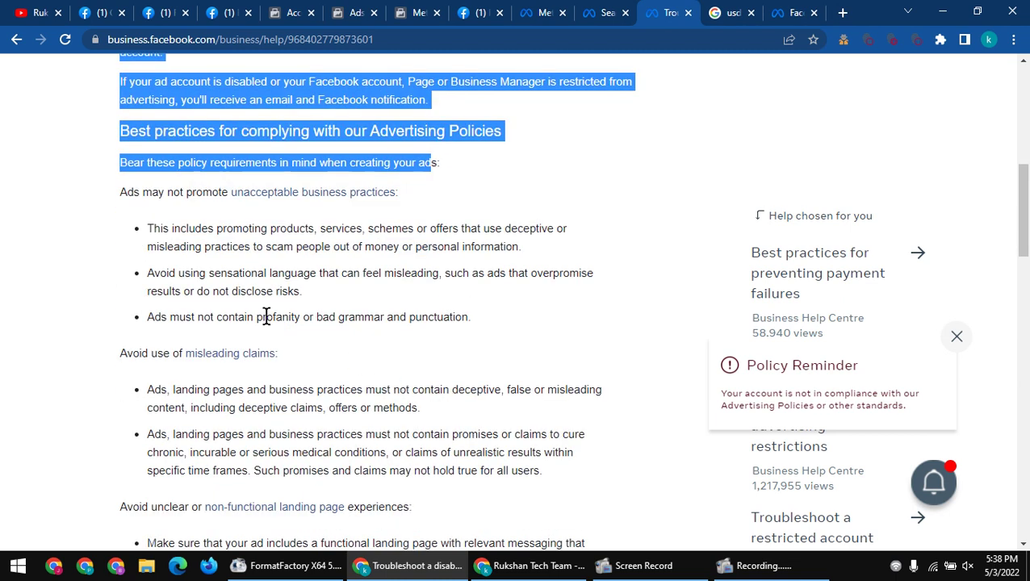
left_click_drag(157, 222, 483, 247)
left_click(542, 257)
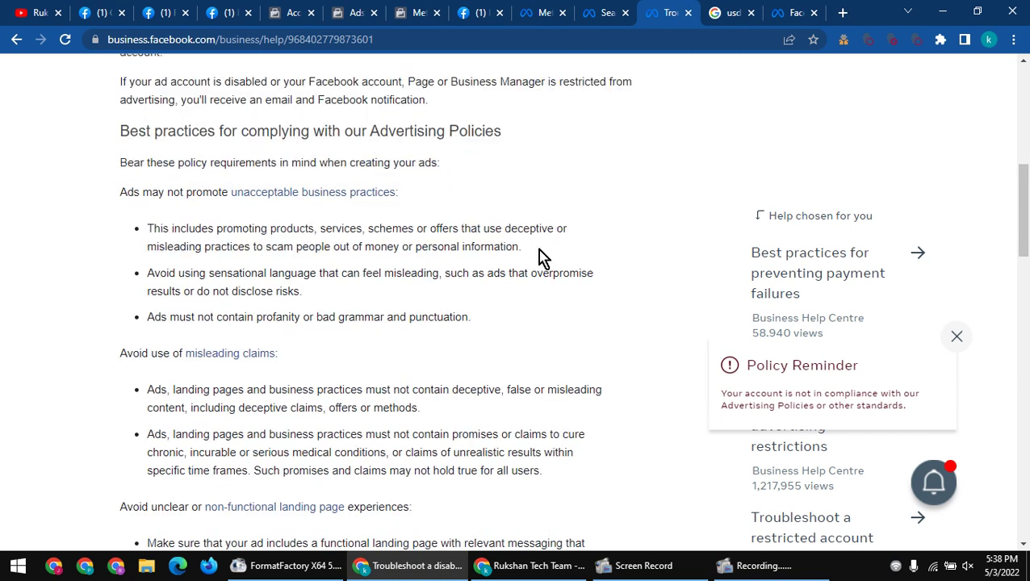
left_click_drag(152, 275, 298, 293)
Step: Continue reading, highlighting the misleading-claims and cure-claims bullets
scroll(315, 274, "down", 1)
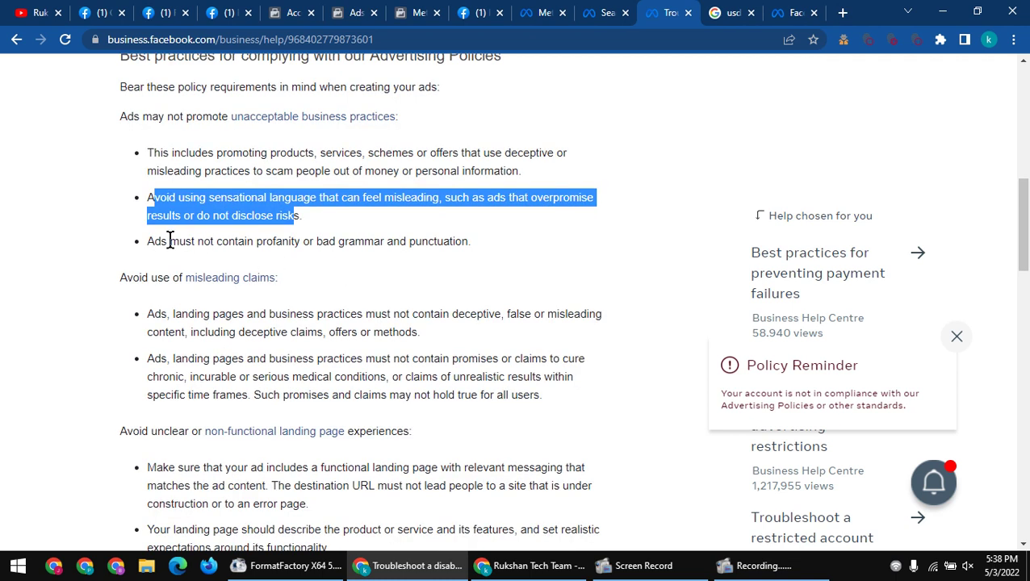
left_click_drag(153, 244, 478, 245)
scroll(196, 239, "down", 2)
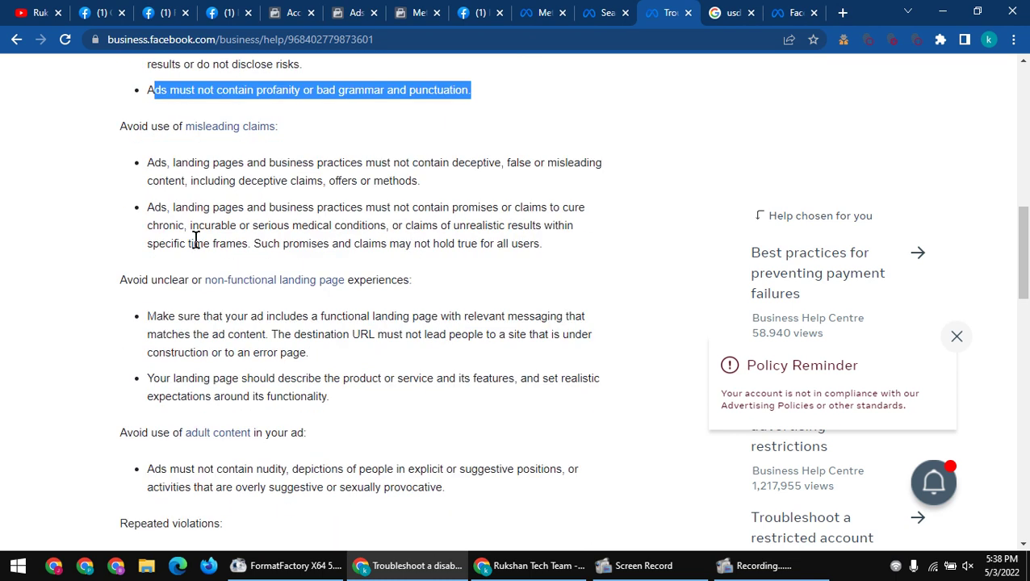
left_click_drag(148, 162, 436, 207)
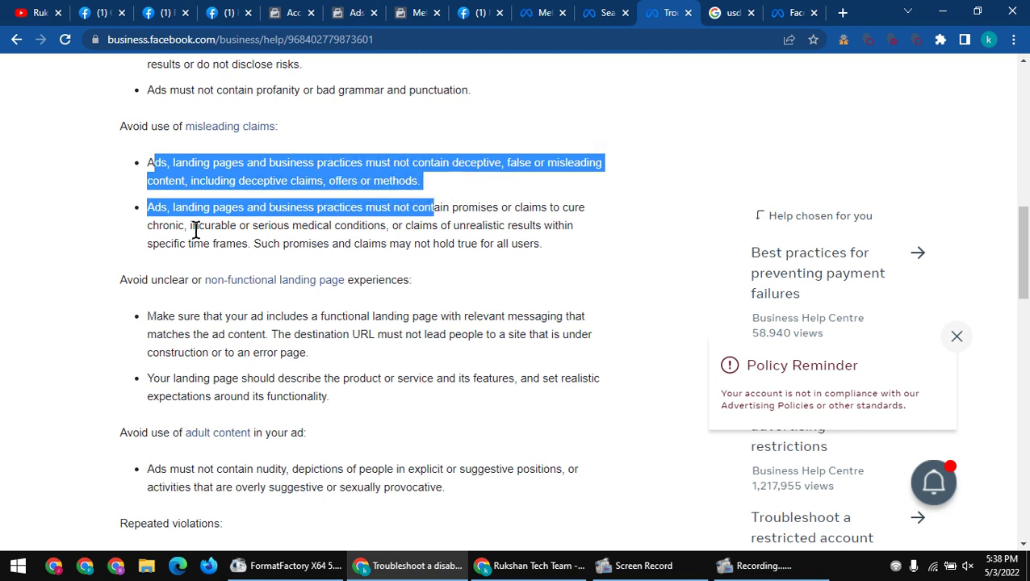
left_click(133, 220)
left_click_drag(148, 208, 541, 240)
left_click(541, 240)
scroll(541, 240, "down", 2)
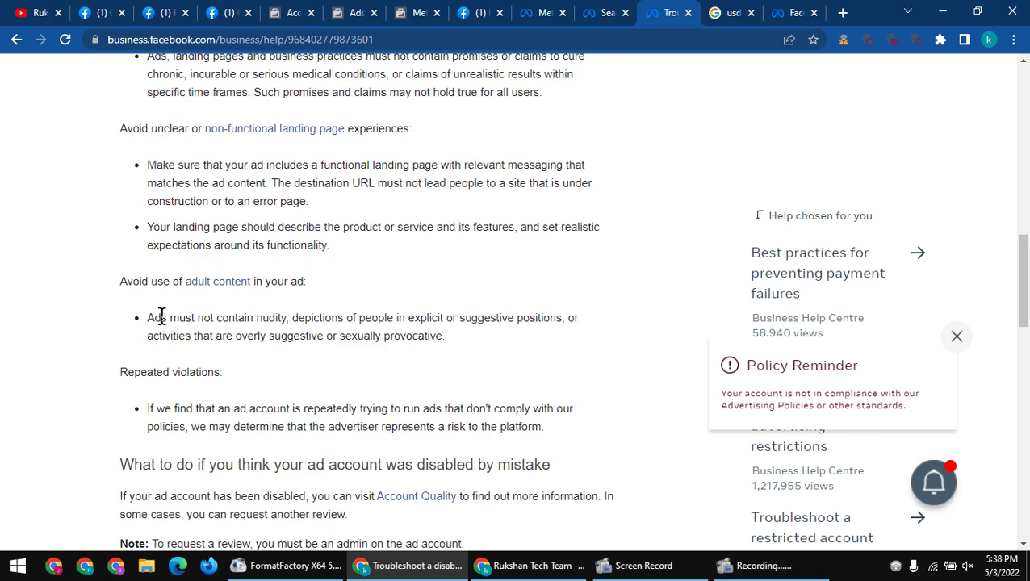
left_click_drag(161, 316, 540, 350)
scroll(204, 315, "down", 3)
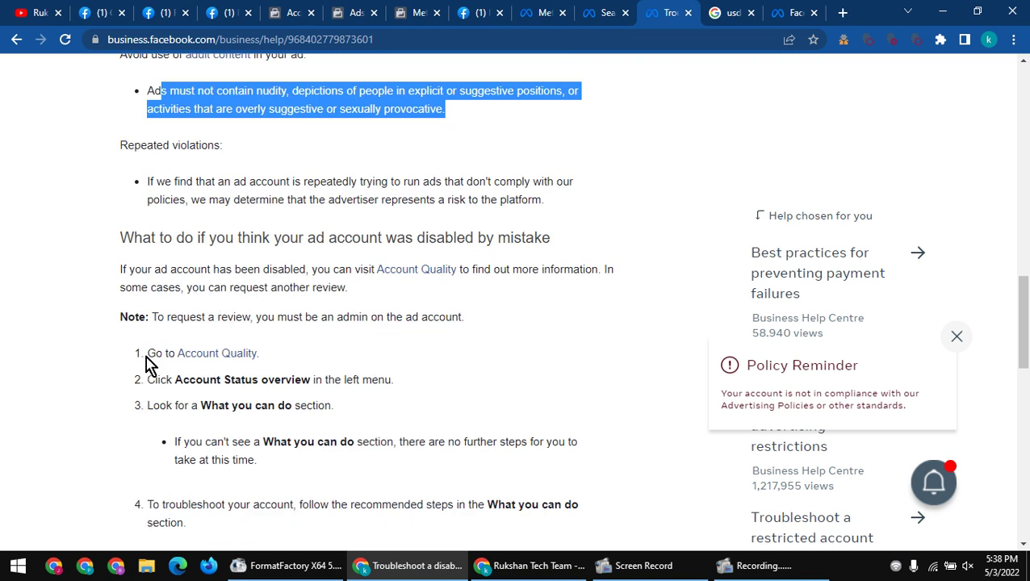
left_click_drag(147, 359, 296, 356)
scroll(364, 347, "down", 3)
scroll(267, 242, "up", 2)
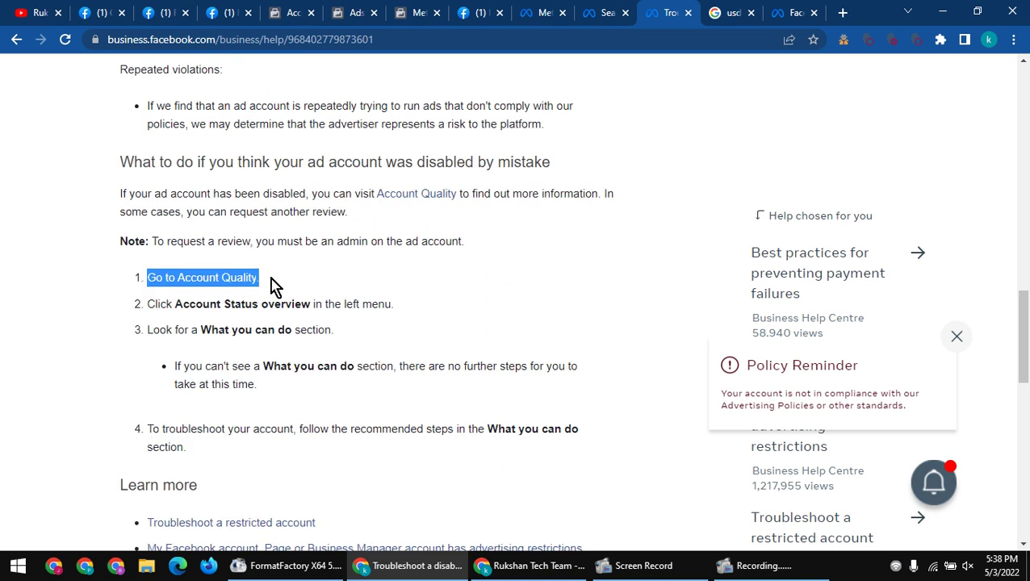
left_click(275, 284)
Step: Open the article's Account Quality link in a new tab and return to the article
right_click(249, 283)
left_click(266, 292)
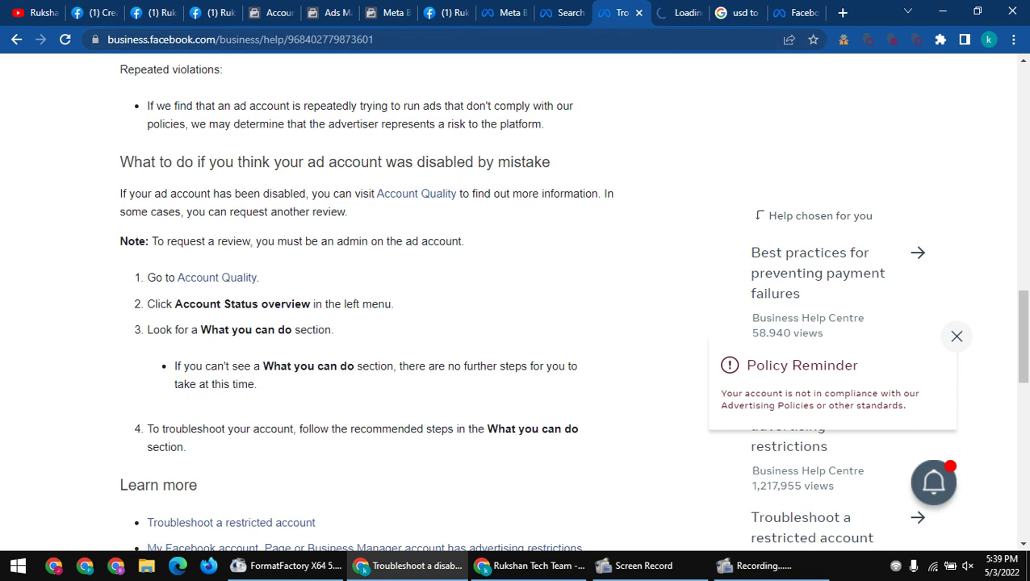
key("ctrl+Tab")
key("ctrl+shift+Tab")
key("ctrl+Tab")
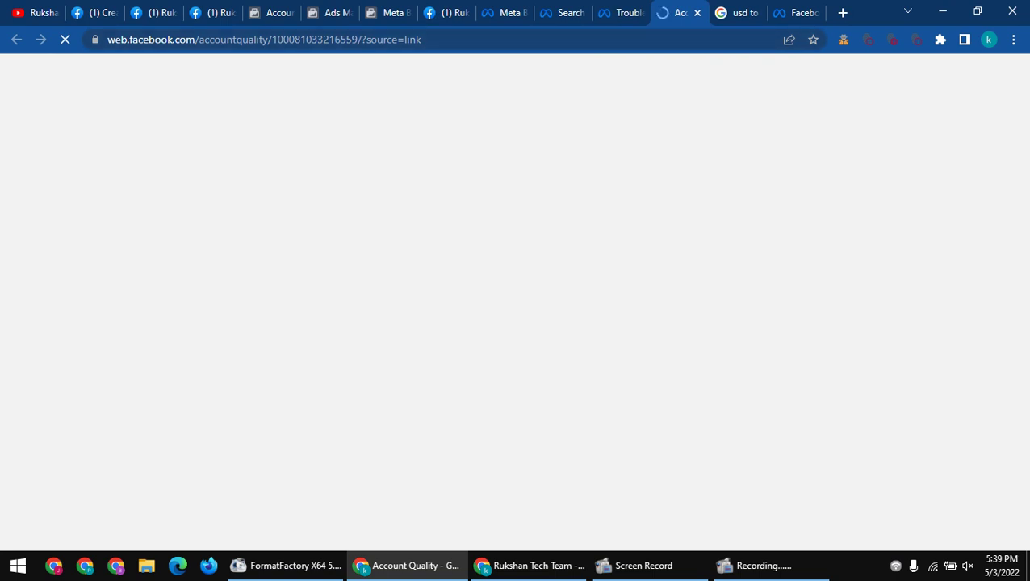
key("ctrl+shift+Tab")
scroll(409, 332, "down", 1)
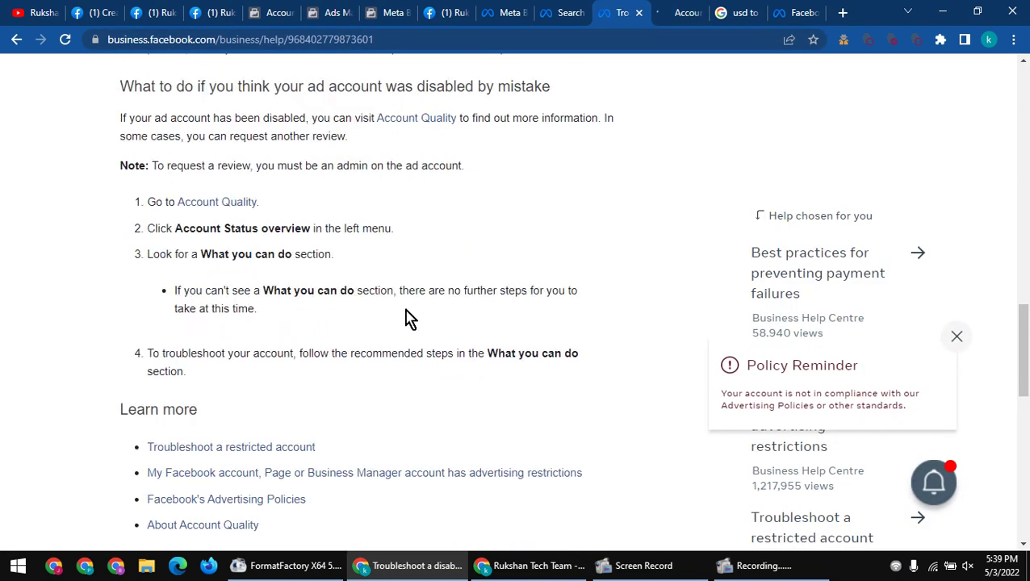
scroll(396, 293, "down", 2)
scroll(288, 311, "down", 3)
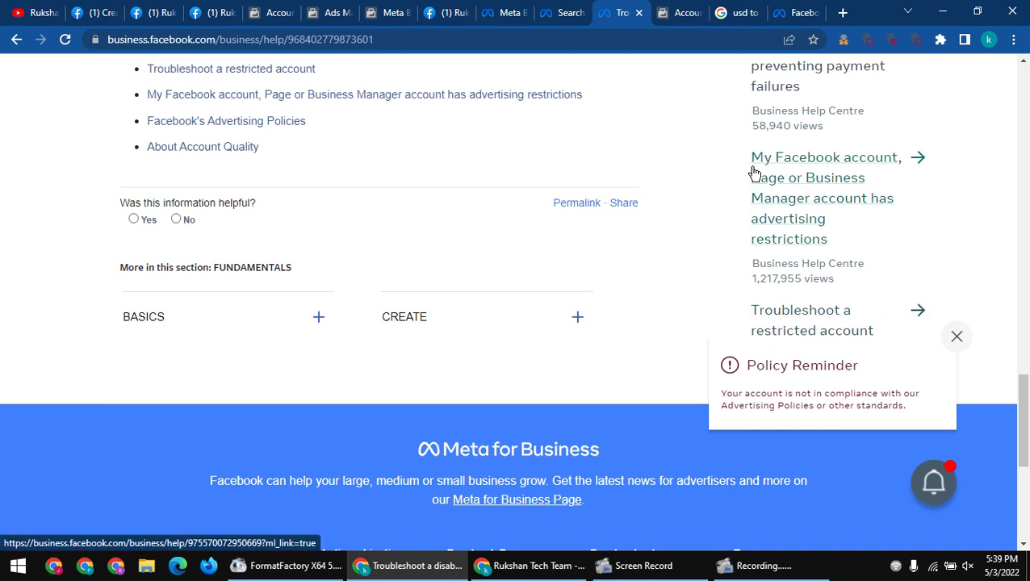
Step: Filter the ad account list to 'No ads rejected', then go to Billing via All tools
left_click(682, 12)
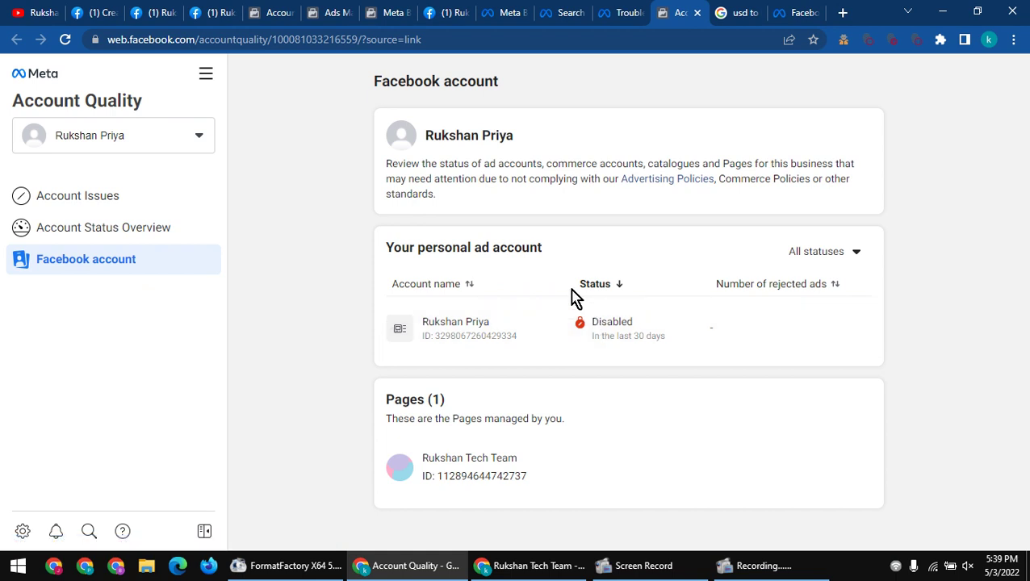
left_click(835, 260)
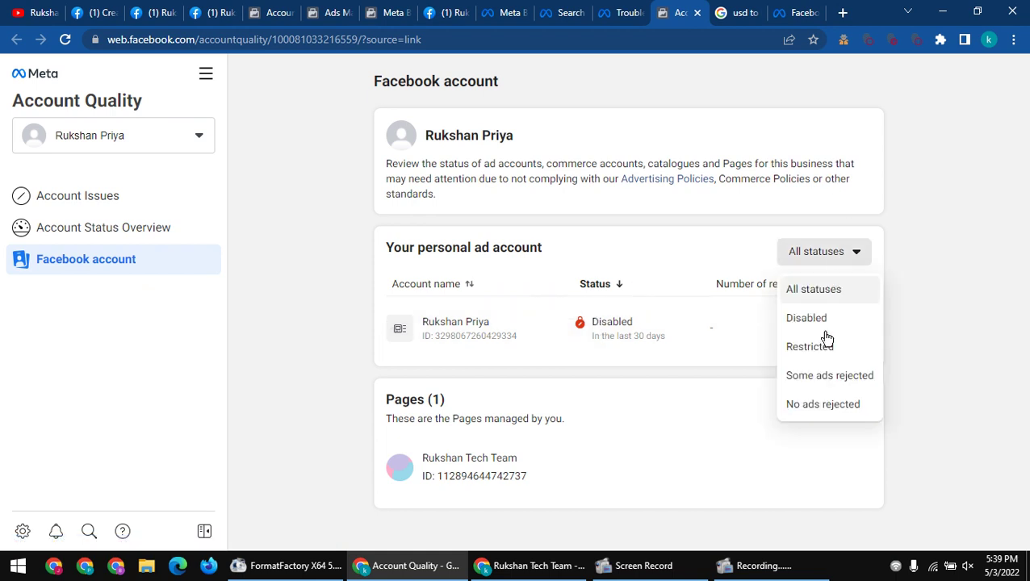
left_click(822, 406)
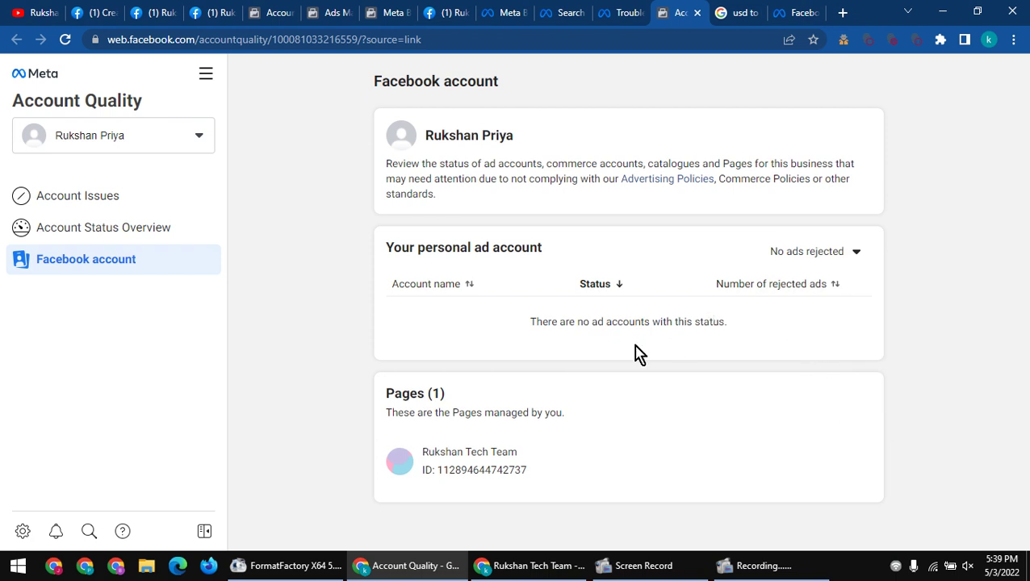
left_click(206, 78)
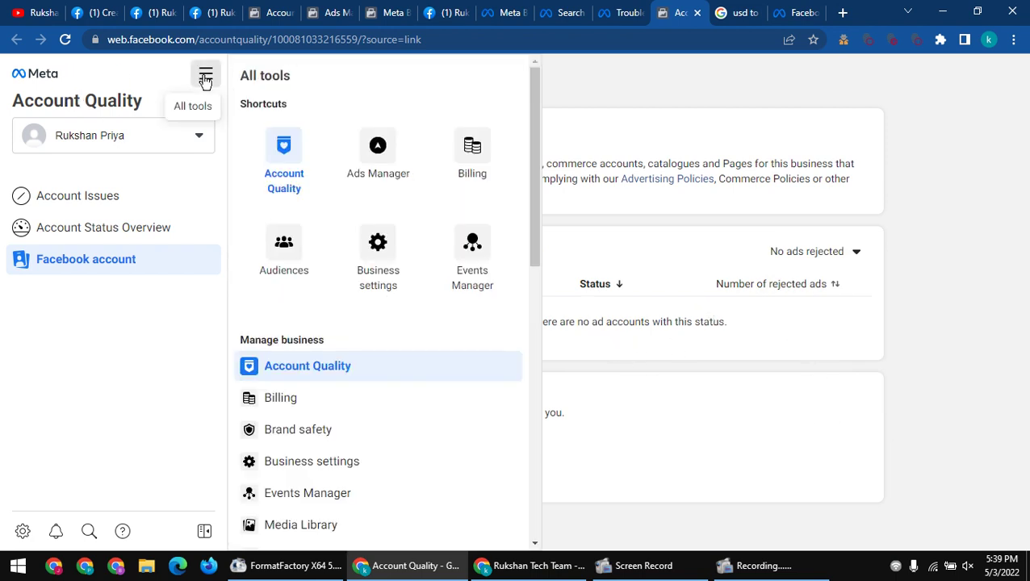
left_click(459, 160)
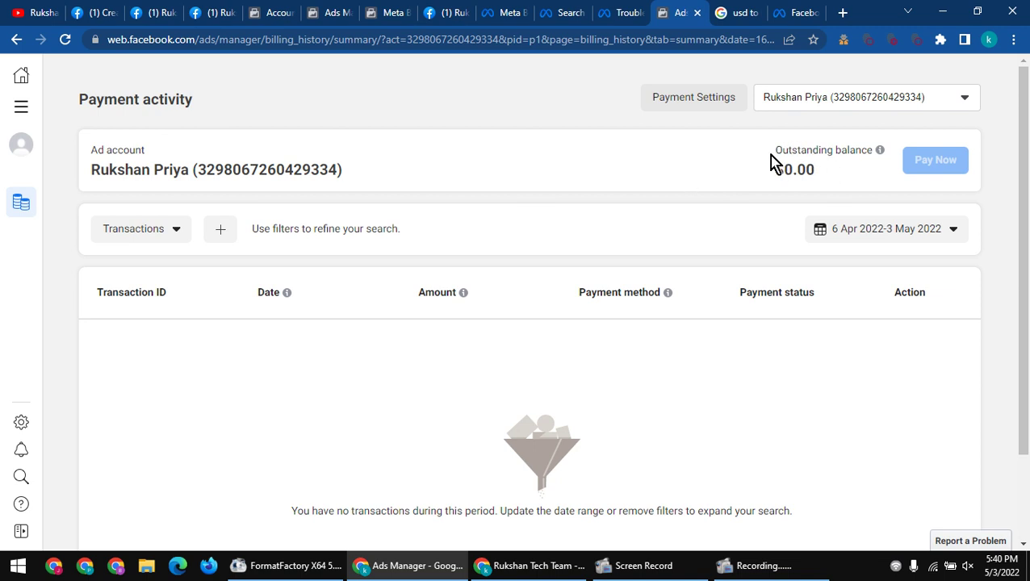
Step: Check the $0.00 outstanding balance on Payment activity and open Payment Settings
left_click_drag(773, 161, 872, 161)
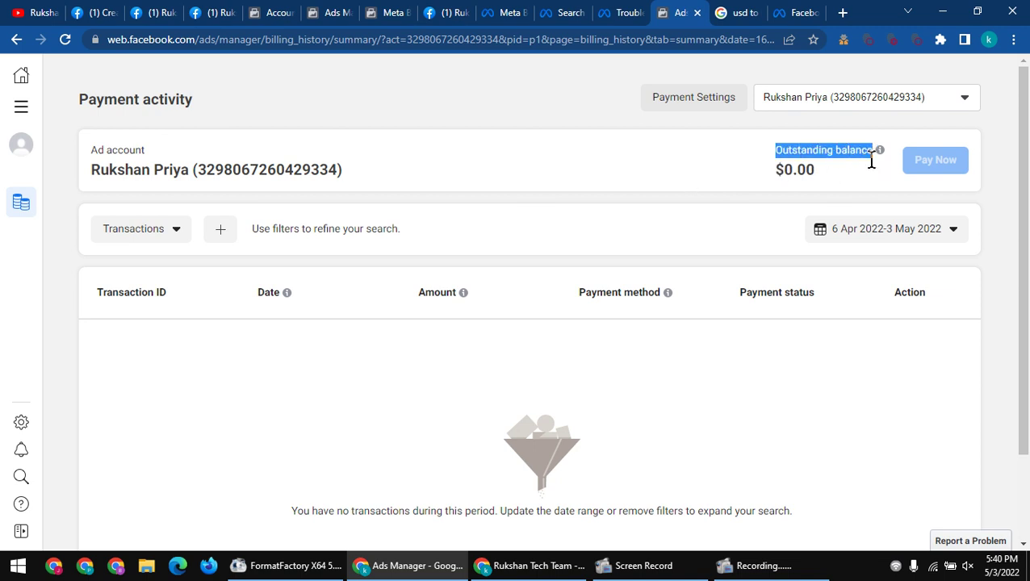
left_click(831, 192)
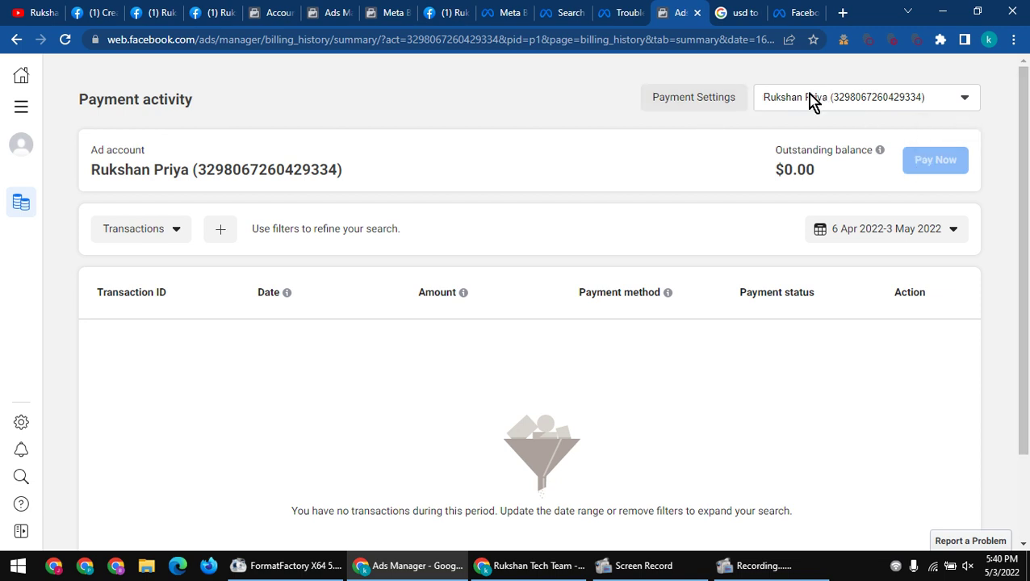
left_click_drag(811, 173, 773, 169)
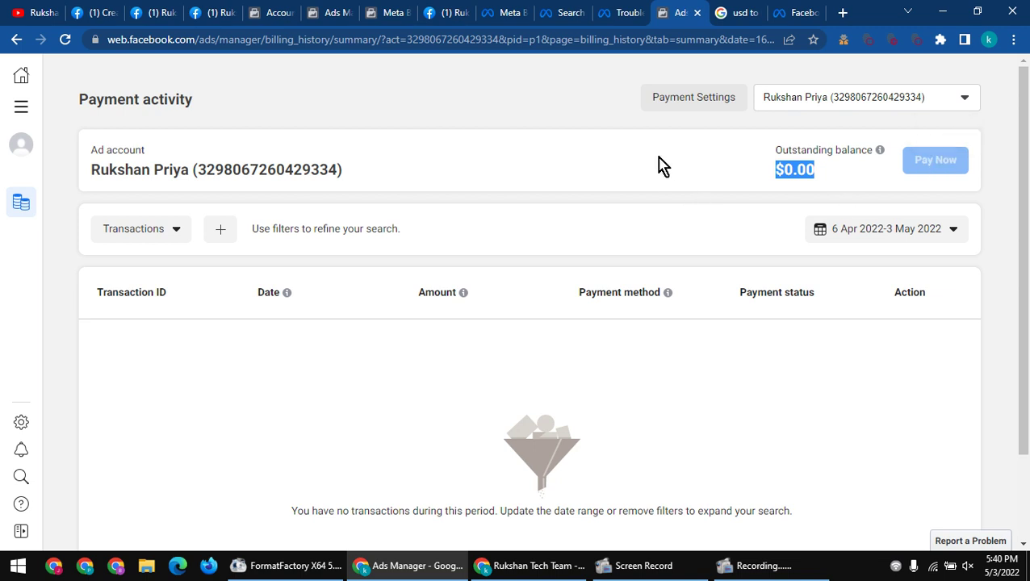
left_click(707, 99)
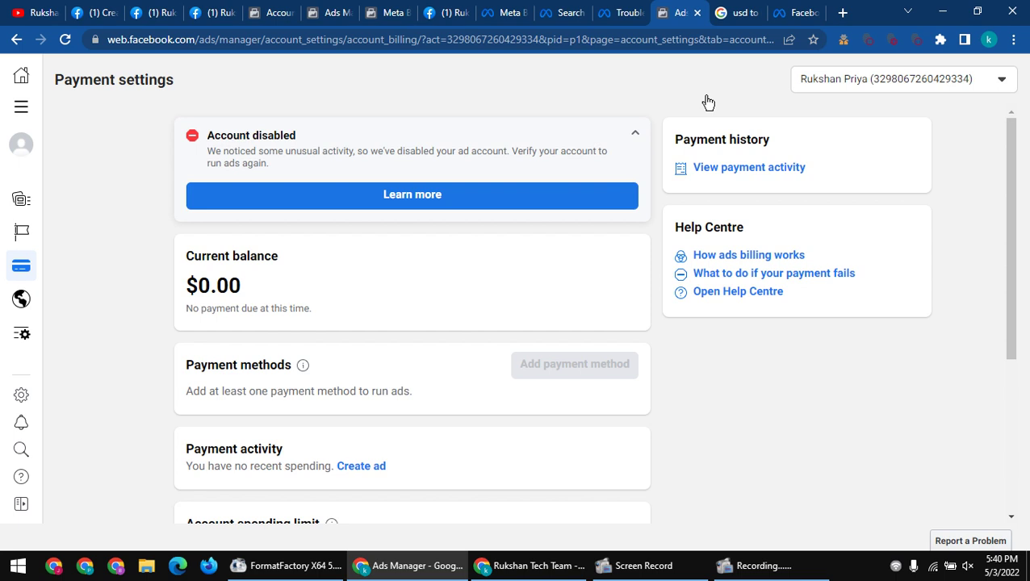
Step: Scroll through Account spending limit down to Business info and Tax ID
scroll(565, 354, "down", 2)
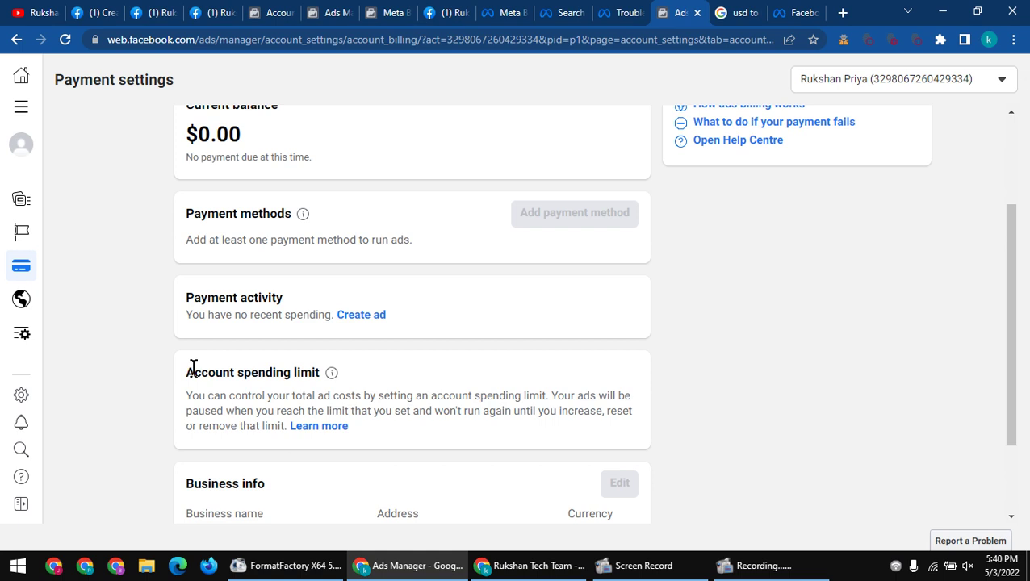
left_click_drag(188, 372, 324, 380)
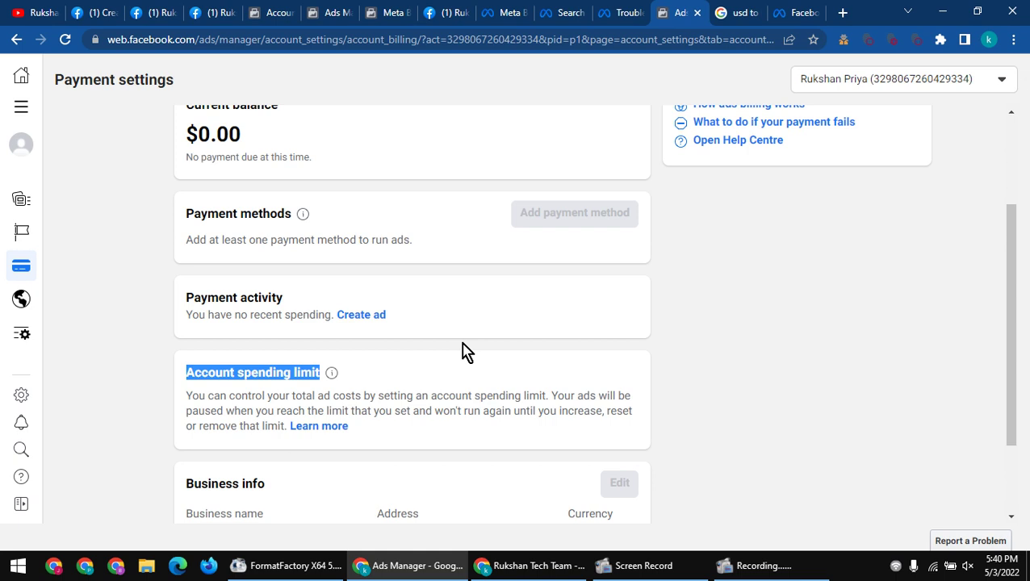
scroll(553, 210, "down", 2)
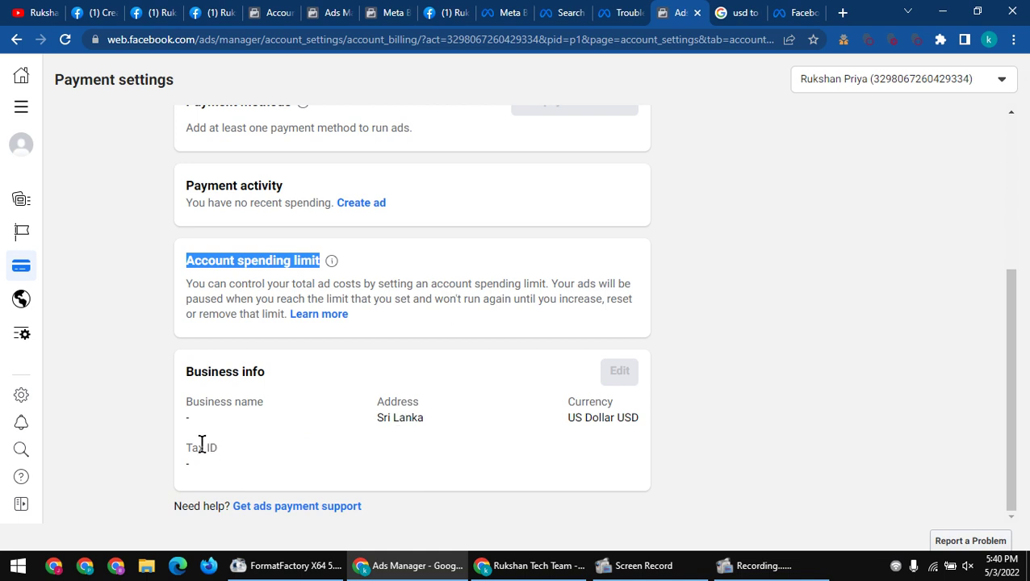
left_click_drag(198, 448, 257, 448)
left_click_drag(389, 415, 425, 418)
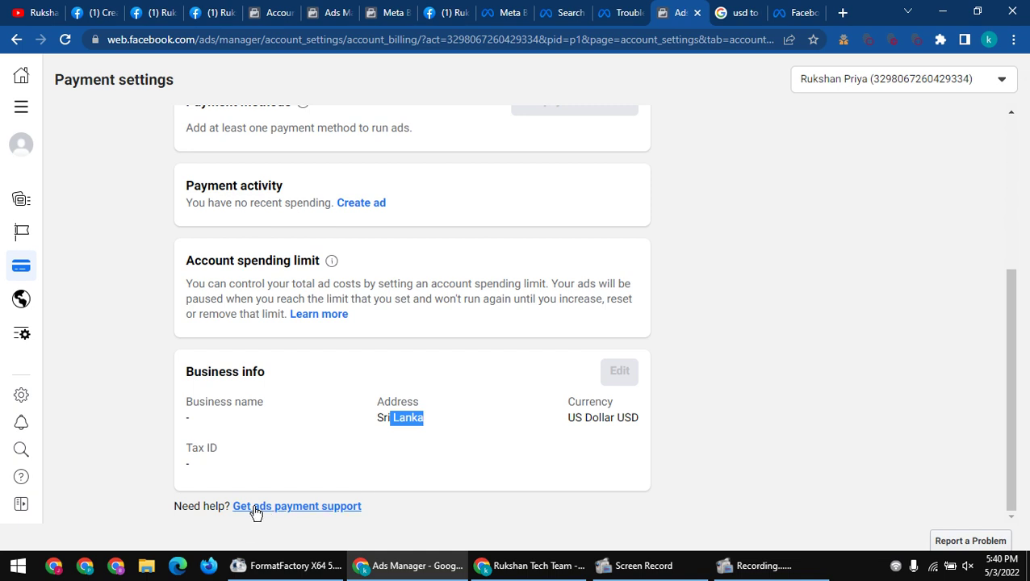
scroll(255, 513, "up", 2)
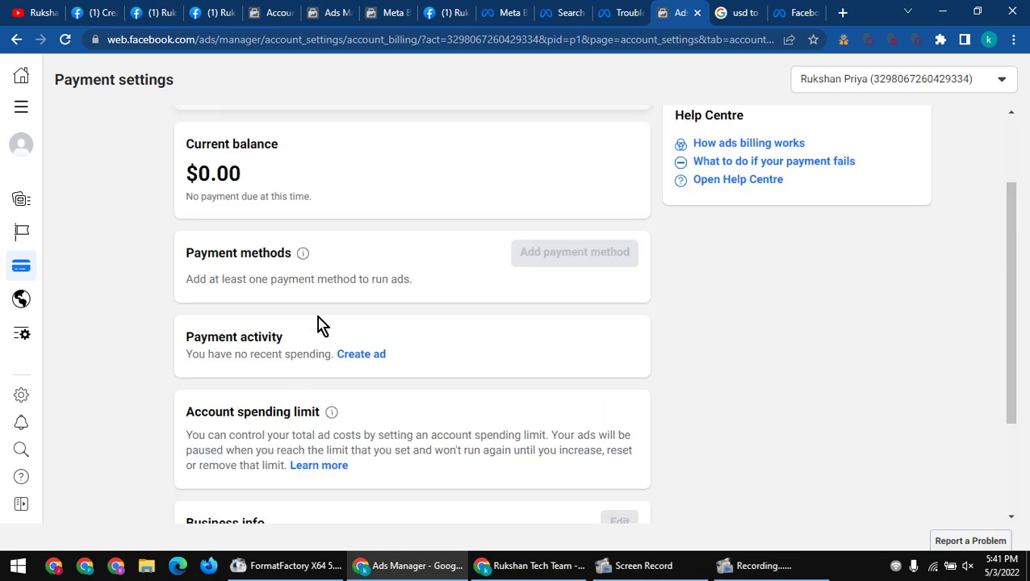
scroll(420, 469, "down", 2)
right_click(333, 508)
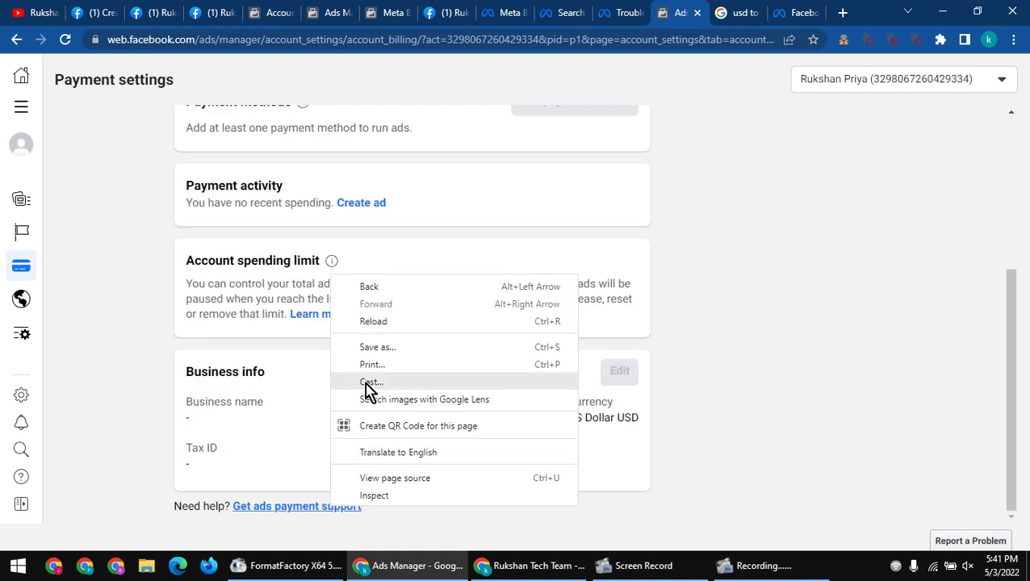
left_click(298, 507)
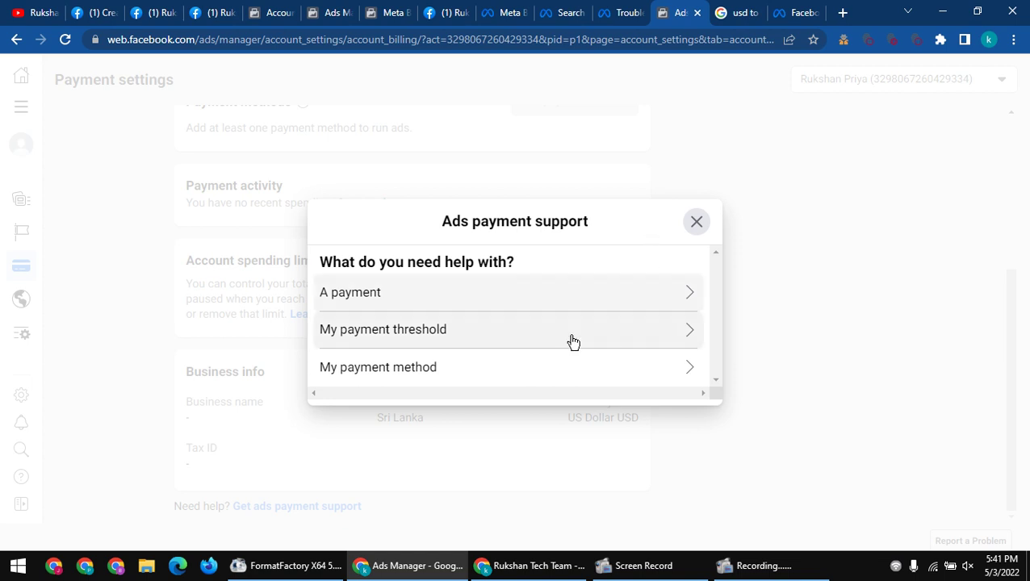
left_click(688, 365)
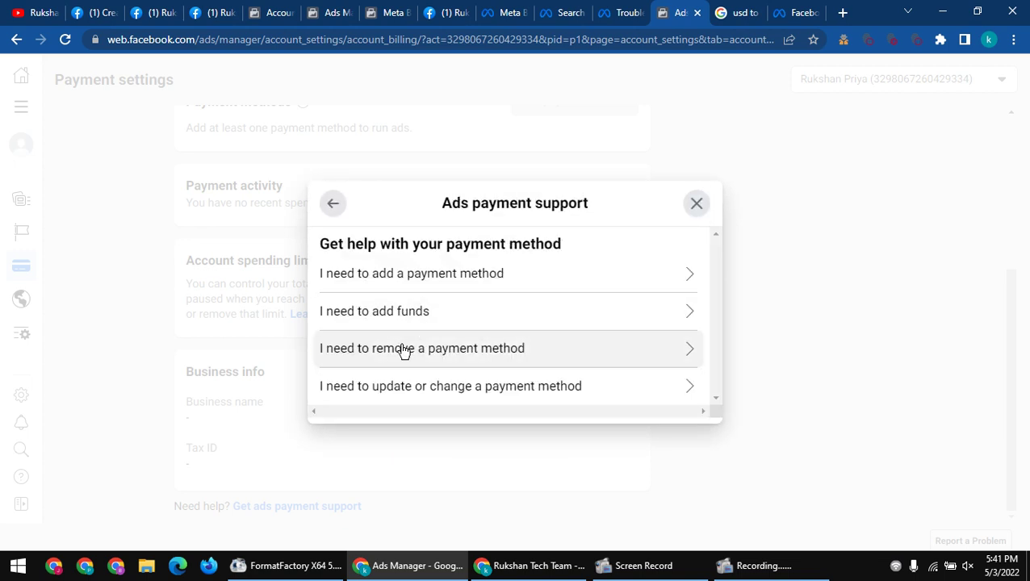
left_click(444, 353)
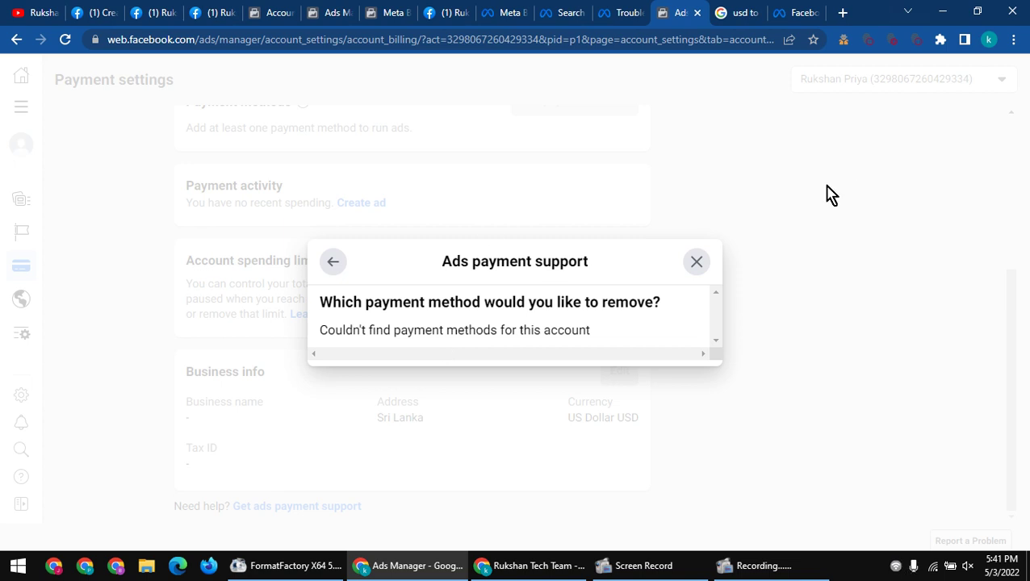
left_click(693, 265)
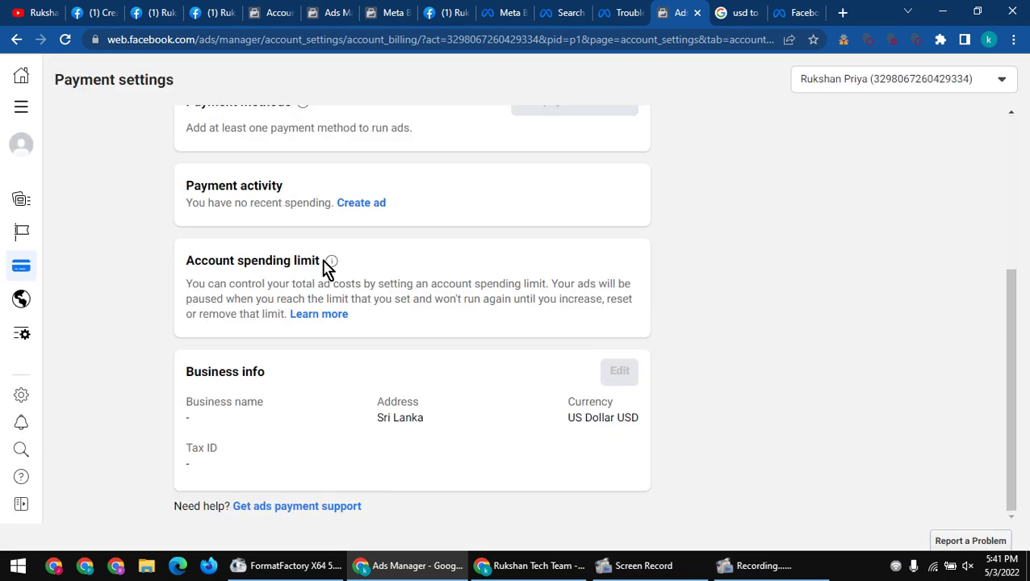
Step: Open the Name templates settings and review the Ad set and Ad name sections
mouse_move(24, 303)
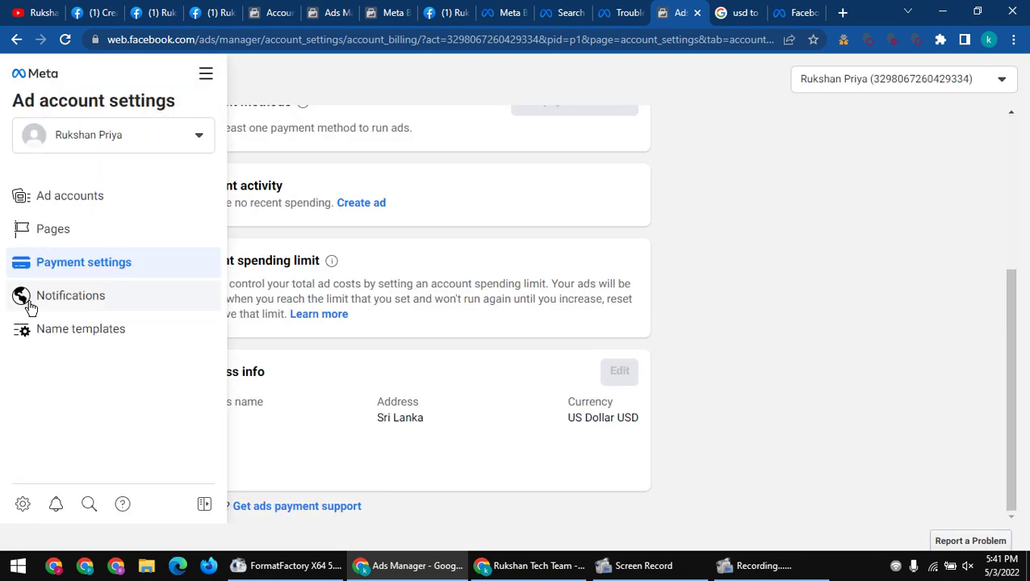
left_click(57, 338)
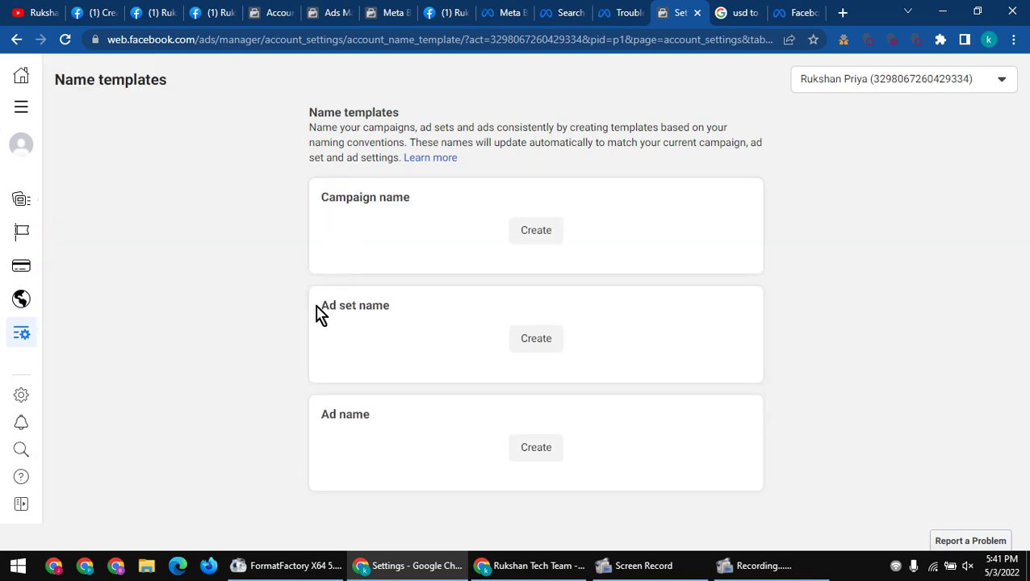
left_click_drag(328, 307, 450, 308)
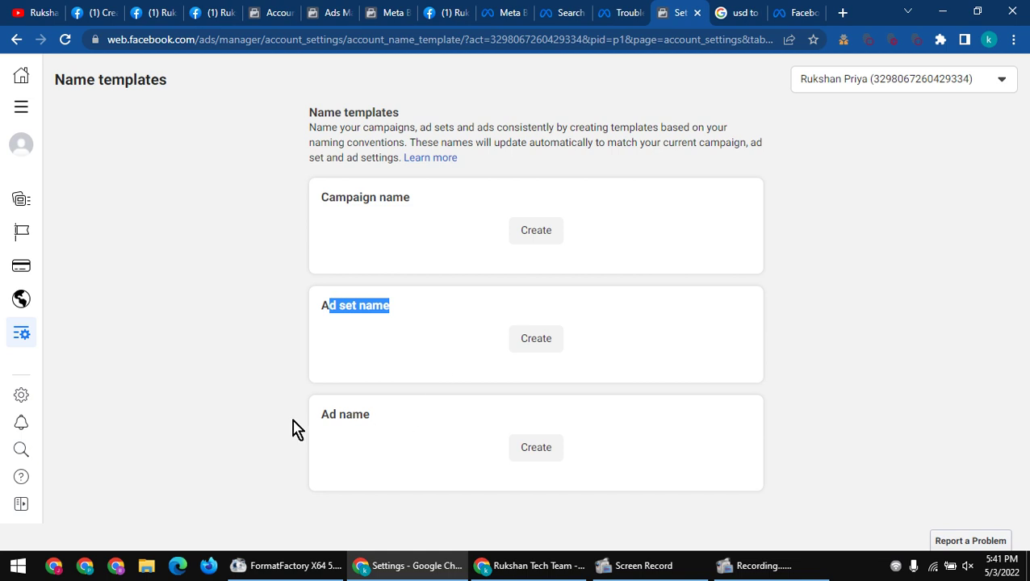
left_click_drag(321, 414, 398, 417)
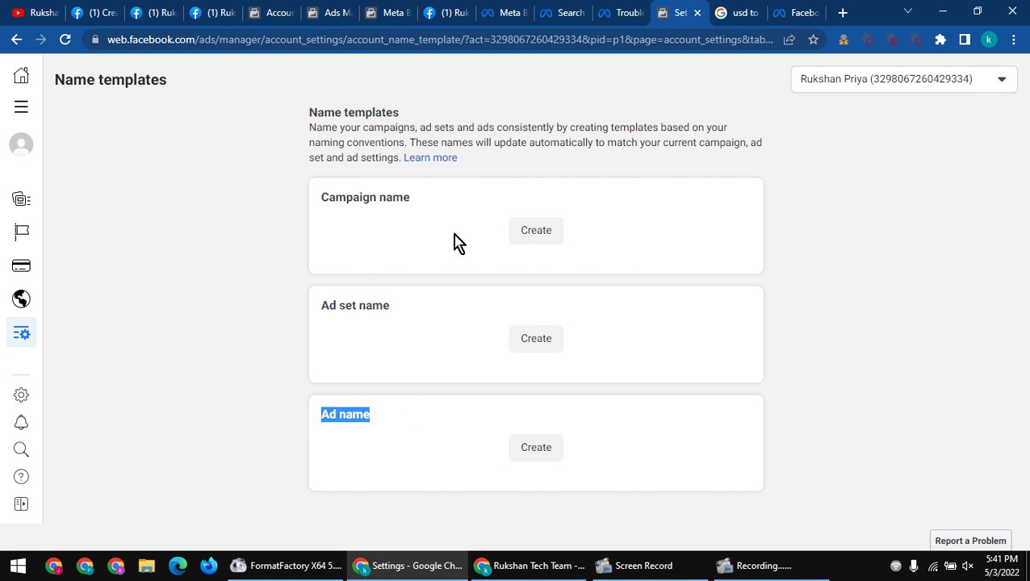
Step: Create a campaign name template containing the Campaign ID component
left_click(529, 232)
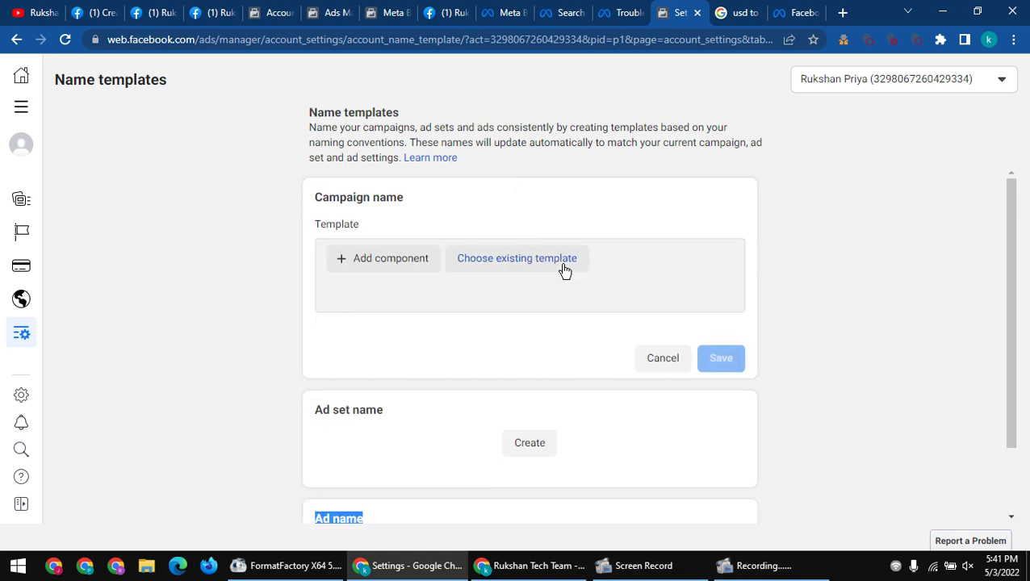
left_click(388, 258)
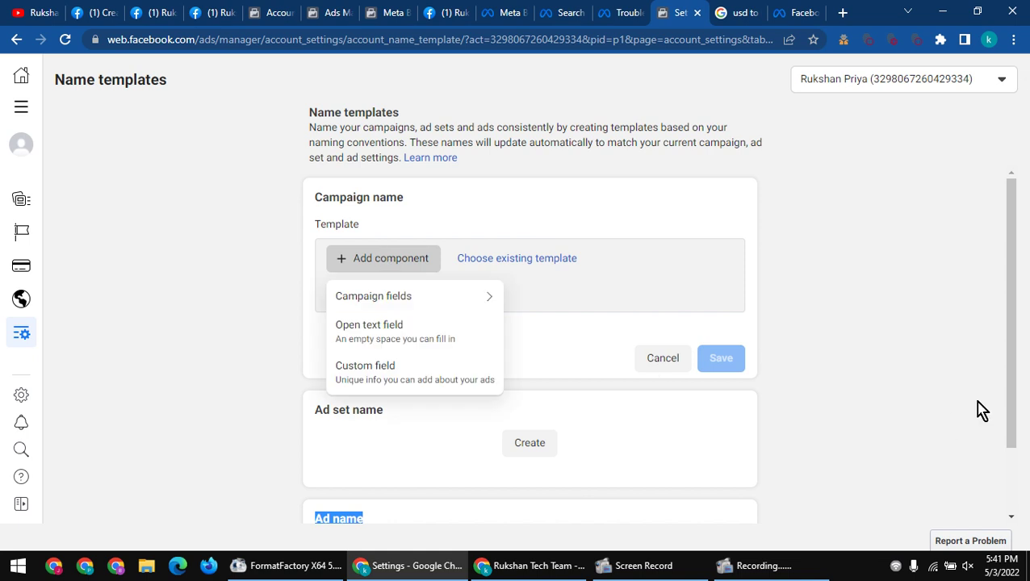
left_click(402, 304)
mouse_move(470, 302)
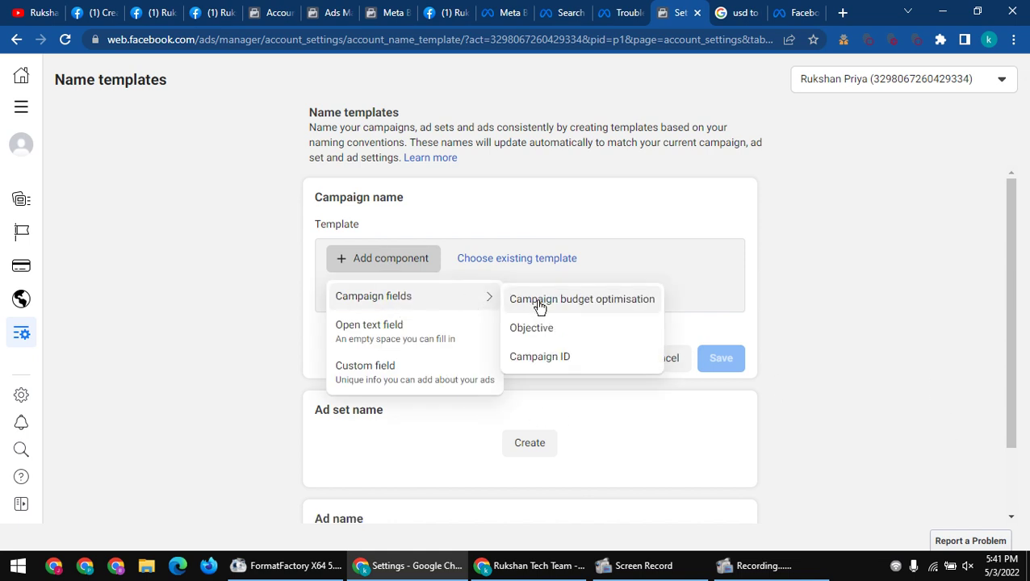
left_click(538, 358)
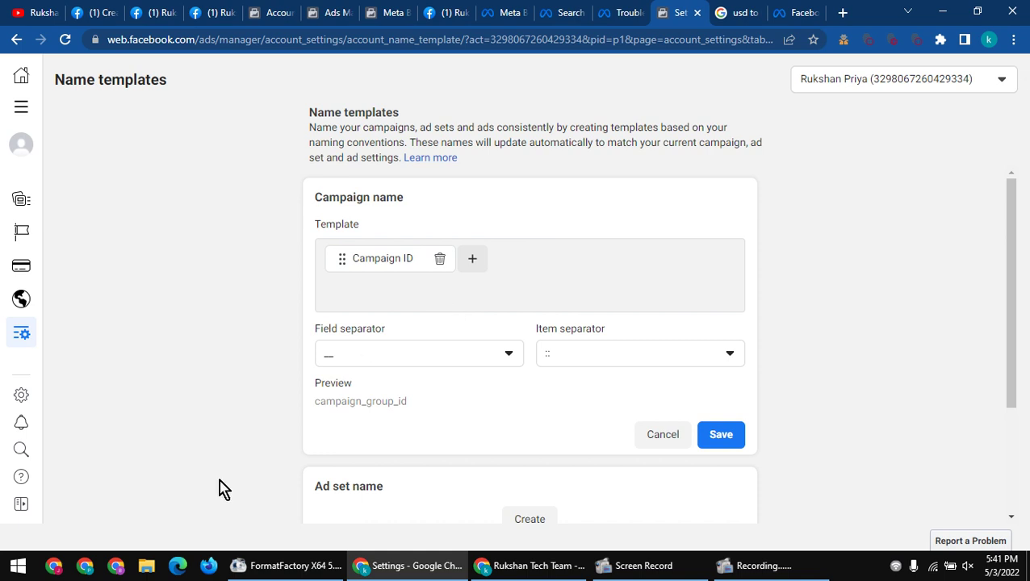
Step: Set the campaign template's item separator to a dash and begin an ad set name template
left_click(352, 358)
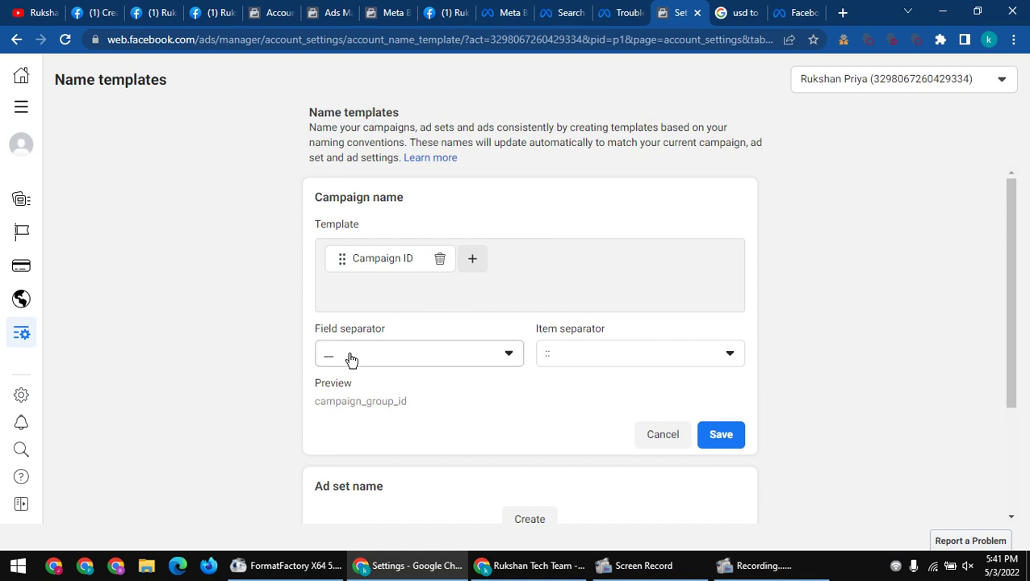
left_click(614, 356)
left_click(543, 466)
scroll(512, 433, "down", 2)
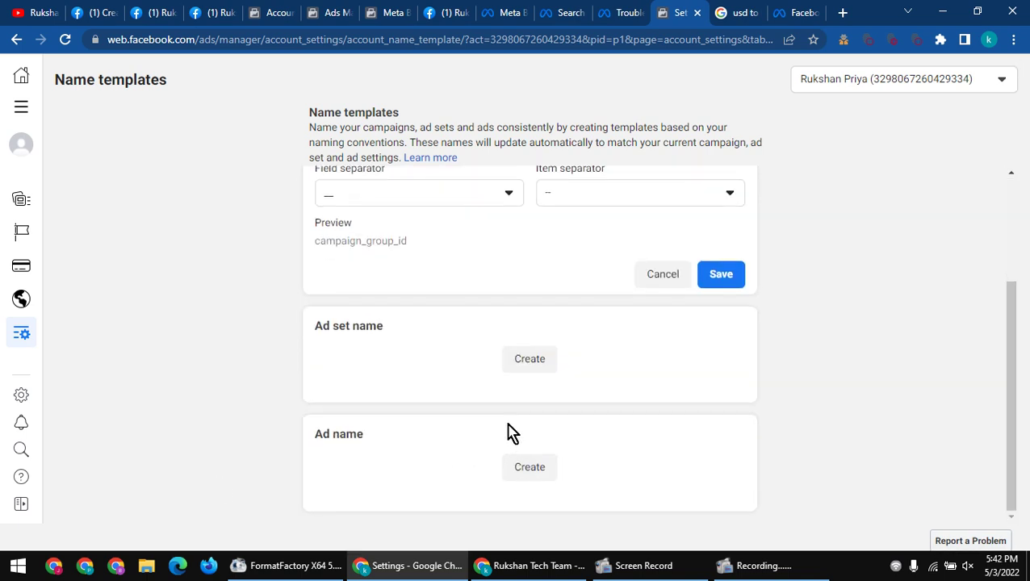
left_click(519, 367)
Step: Add an open text field containing 'NBHUD' to the ad set name template
left_click(368, 389)
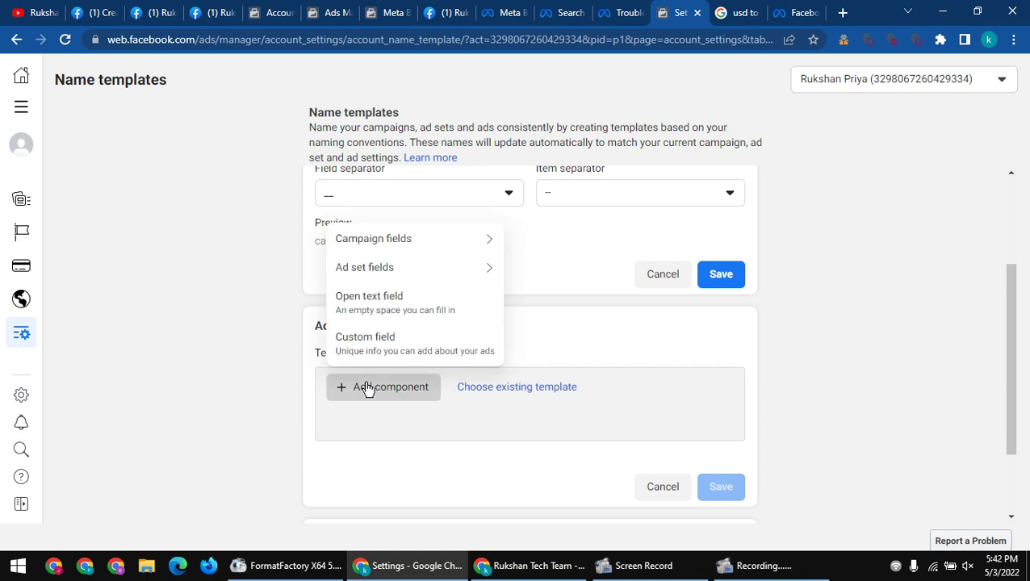
left_click(375, 297)
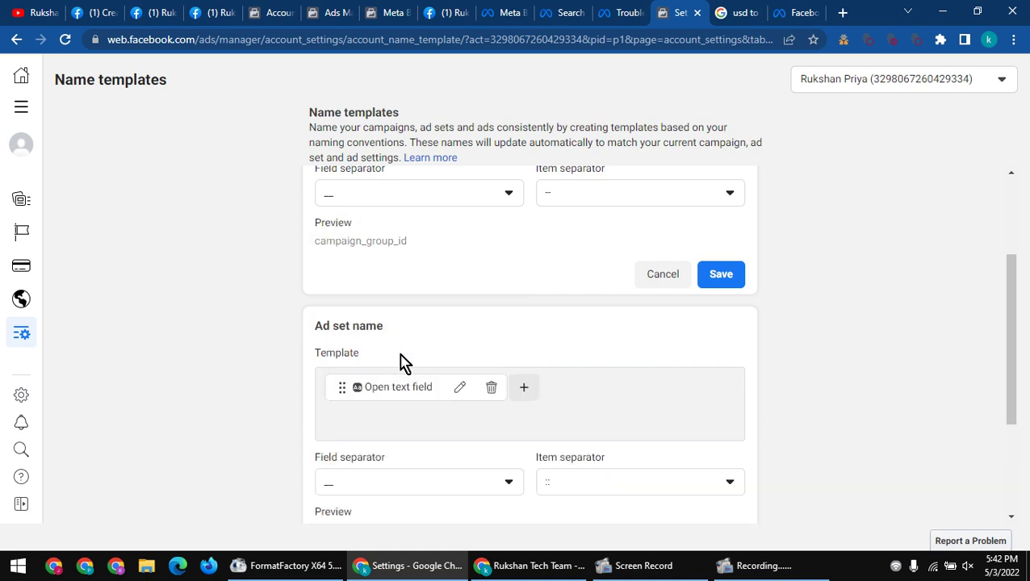
left_click(457, 389)
left_click(390, 447)
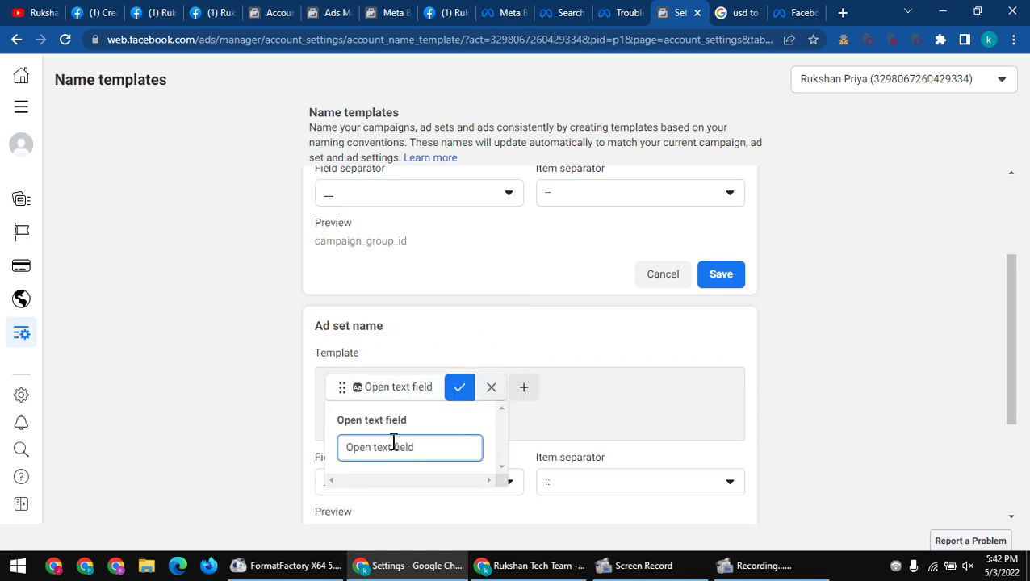
type("NBHUD")
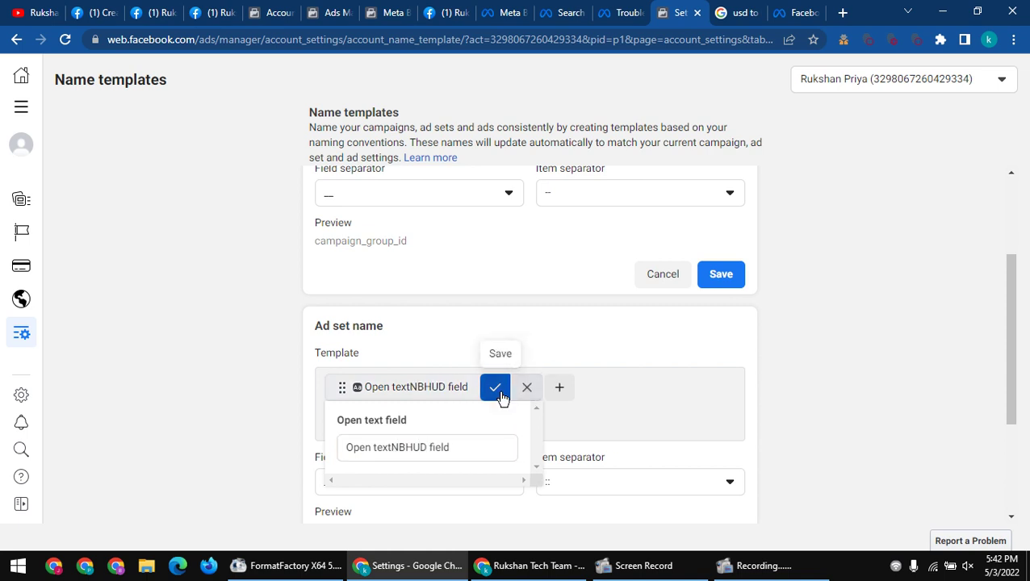
left_click(495, 390)
scroll(435, 428, "down", 2)
Step: Start an ad name template with a Custom field component
left_click(446, 338)
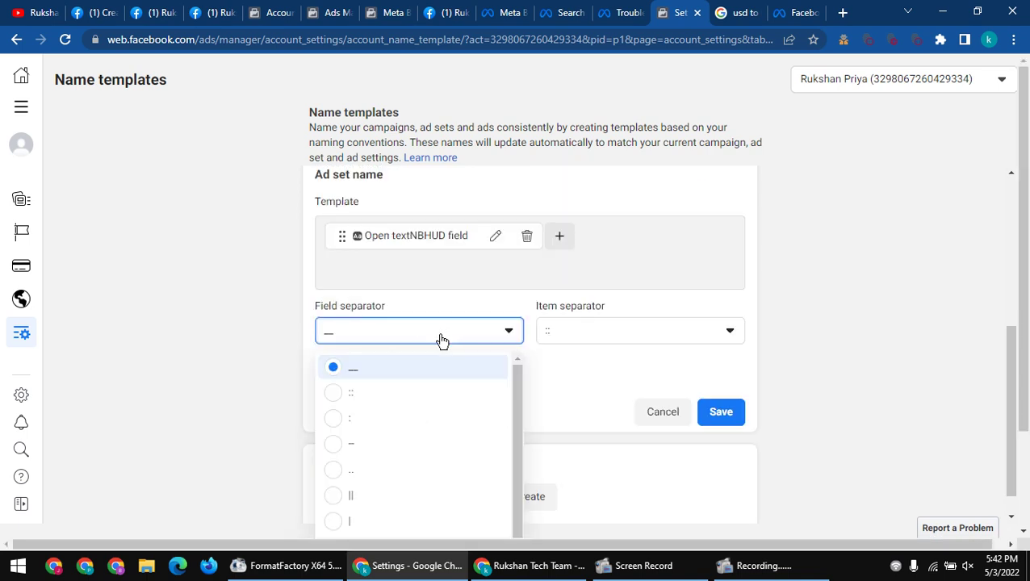
scroll(581, 399, "down", 1)
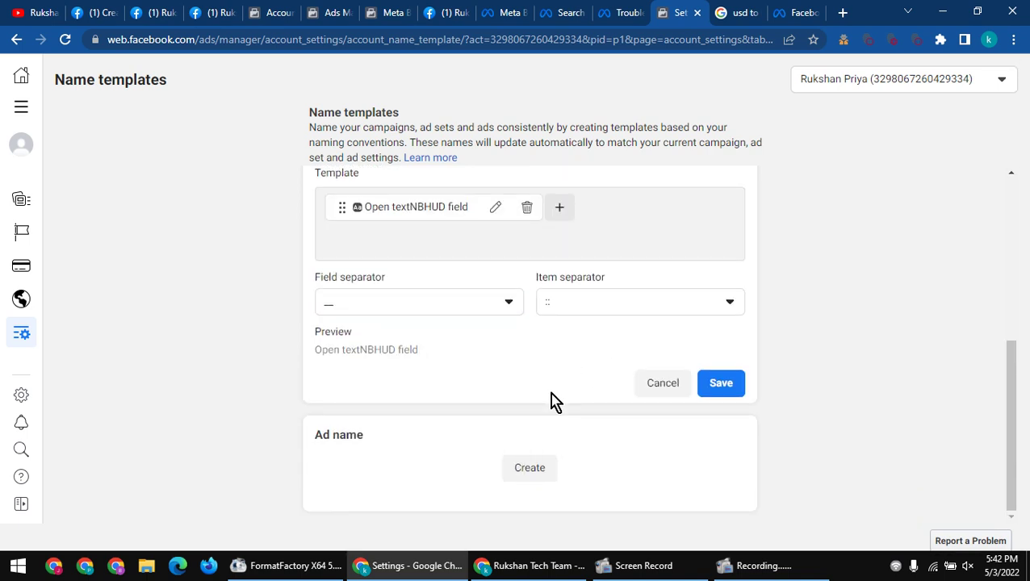
left_click(515, 467)
left_click(359, 506)
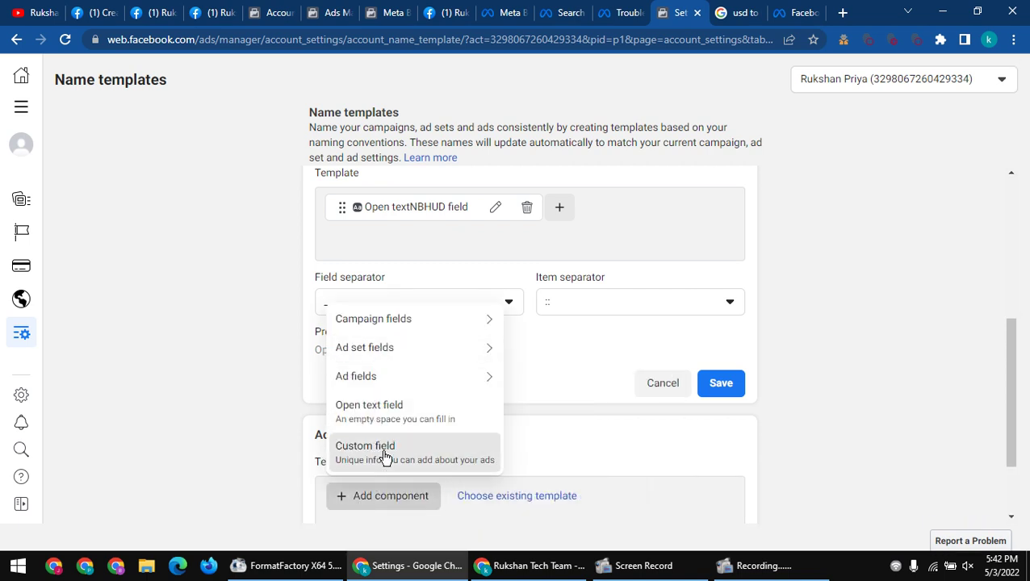
left_click(386, 457)
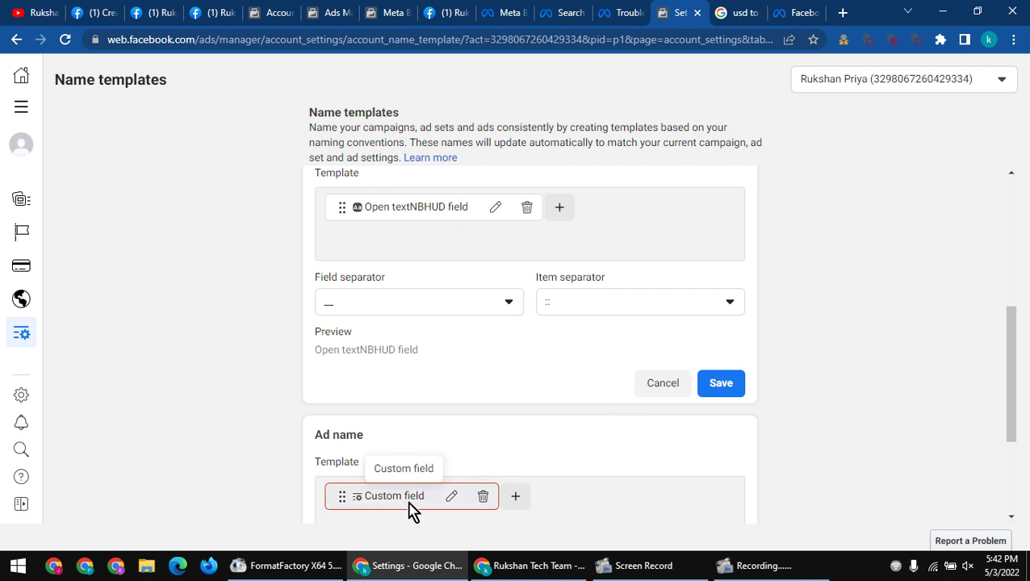
Step: Remove the ad name custom field and save the campaign and ad set name templates
left_click(740, 389)
scroll(739, 436, "down", 2)
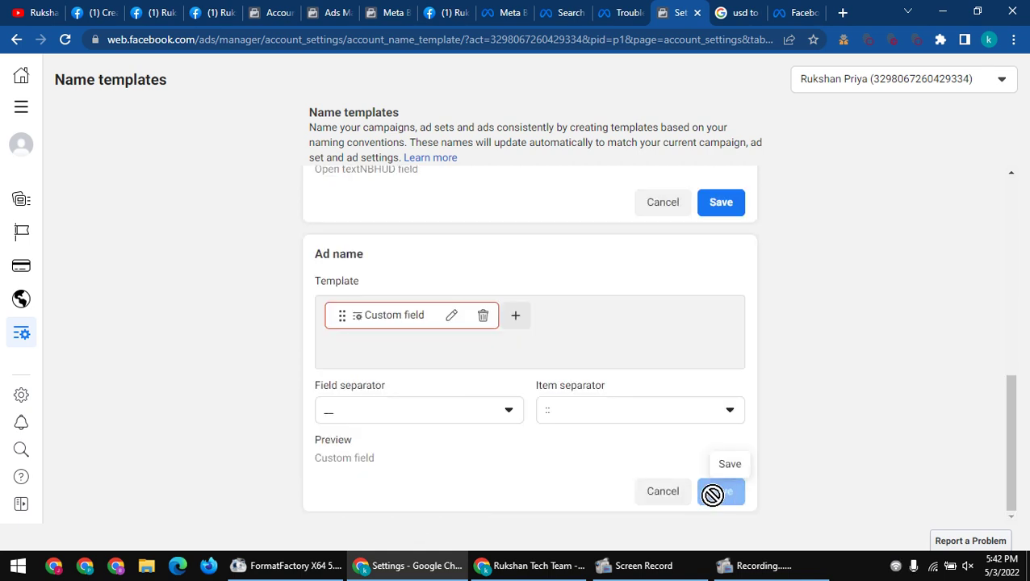
scroll(713, 499, "up", 3)
scroll(713, 499, "down", 2)
left_click(478, 392)
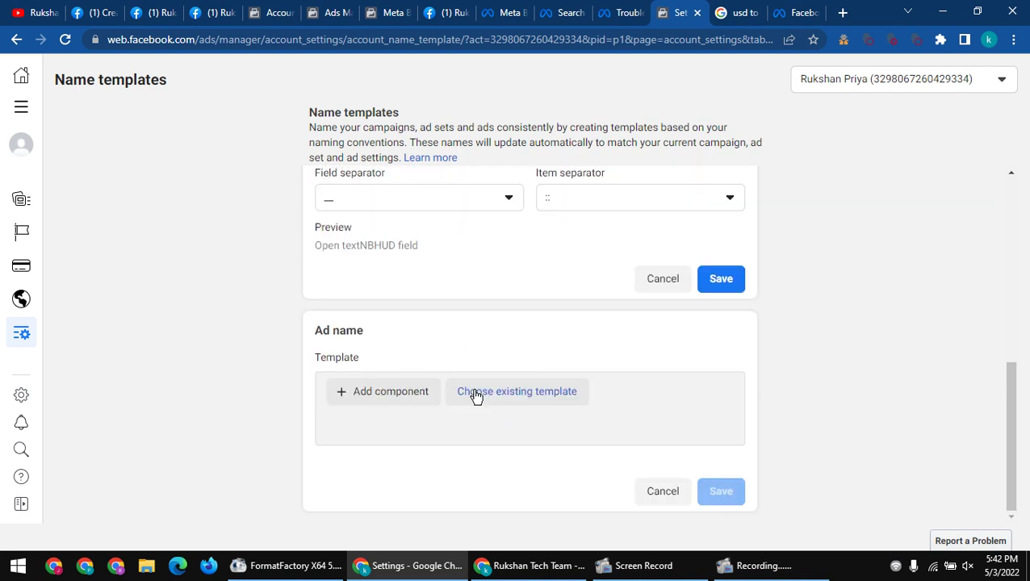
scroll(524, 395, "up", 1)
scroll(694, 306, "down", 1)
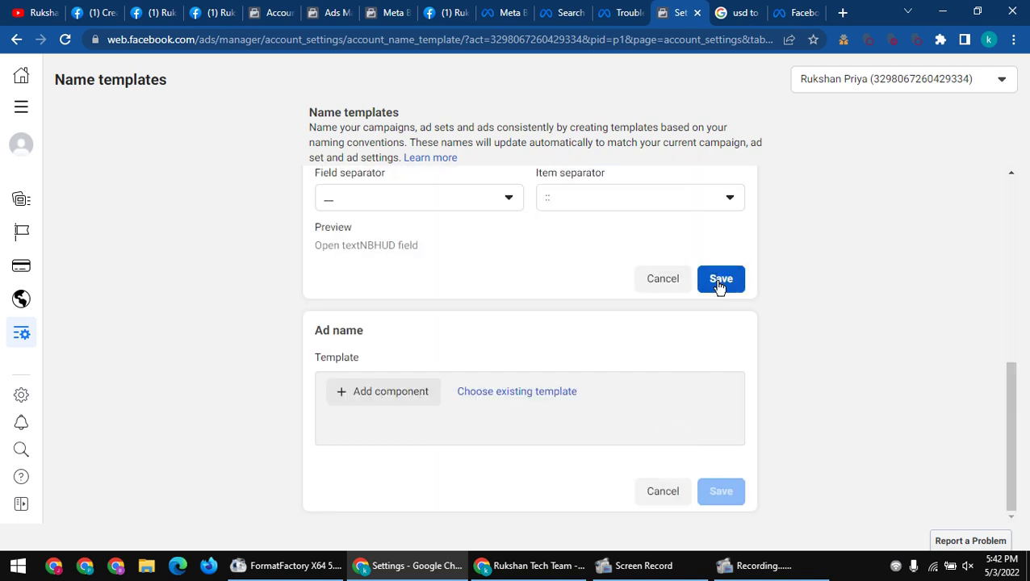
scroll(718, 286, "up", 4)
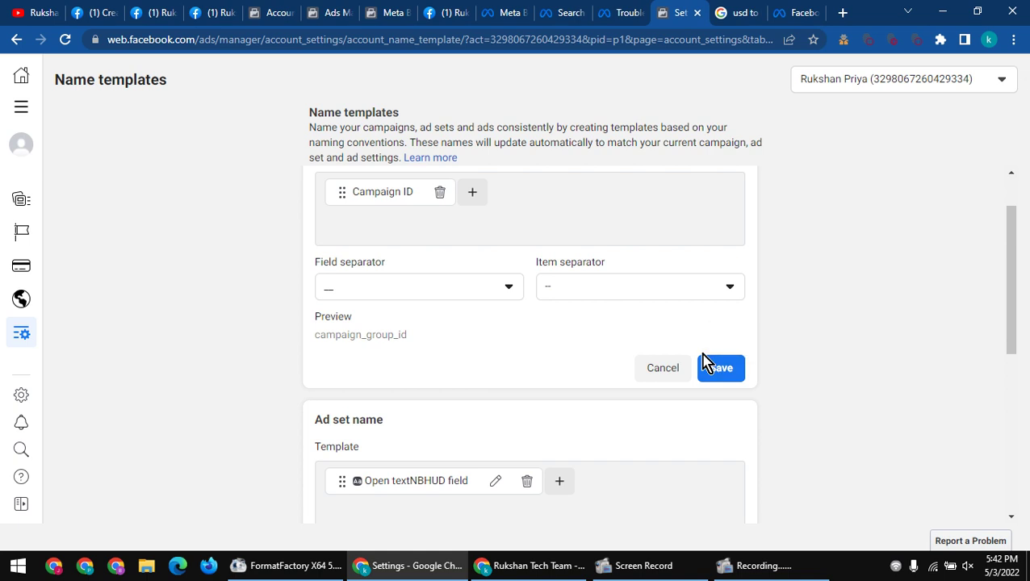
scroll(702, 361, "down", 2)
left_click(721, 216)
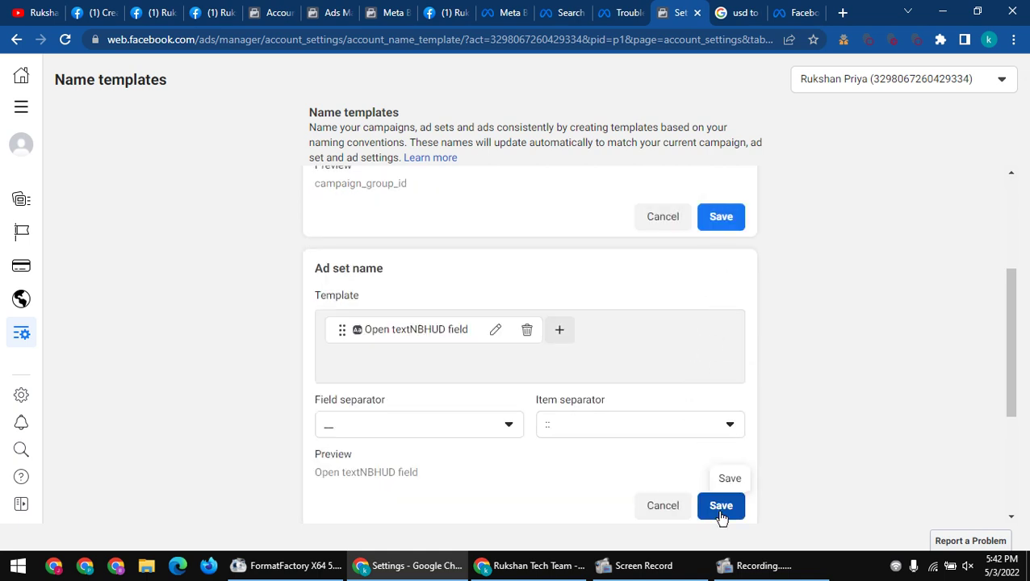
left_click(721, 507)
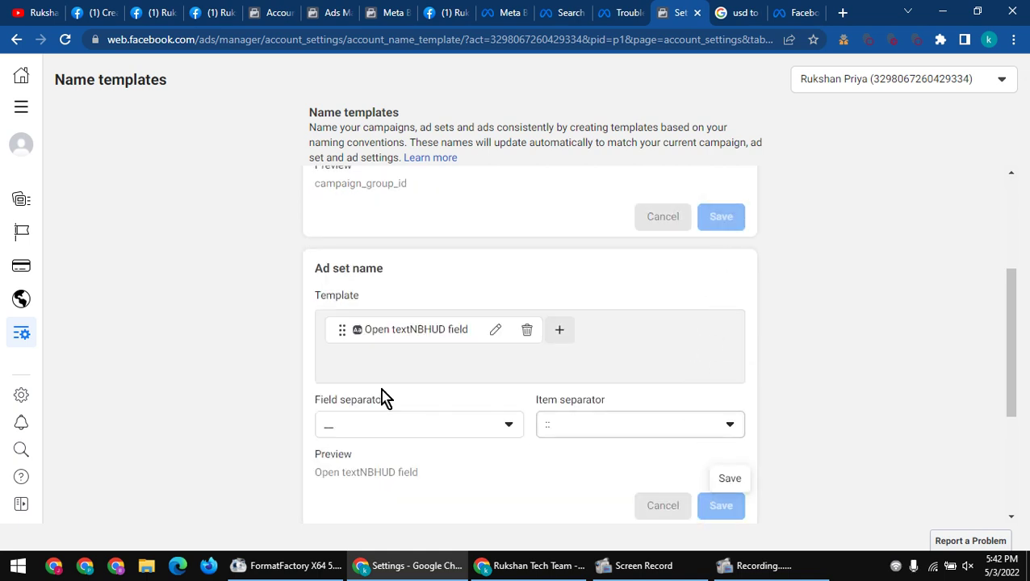
Step: Go to Ad account setup and start adding a person under Ad account roles
left_click(22, 395)
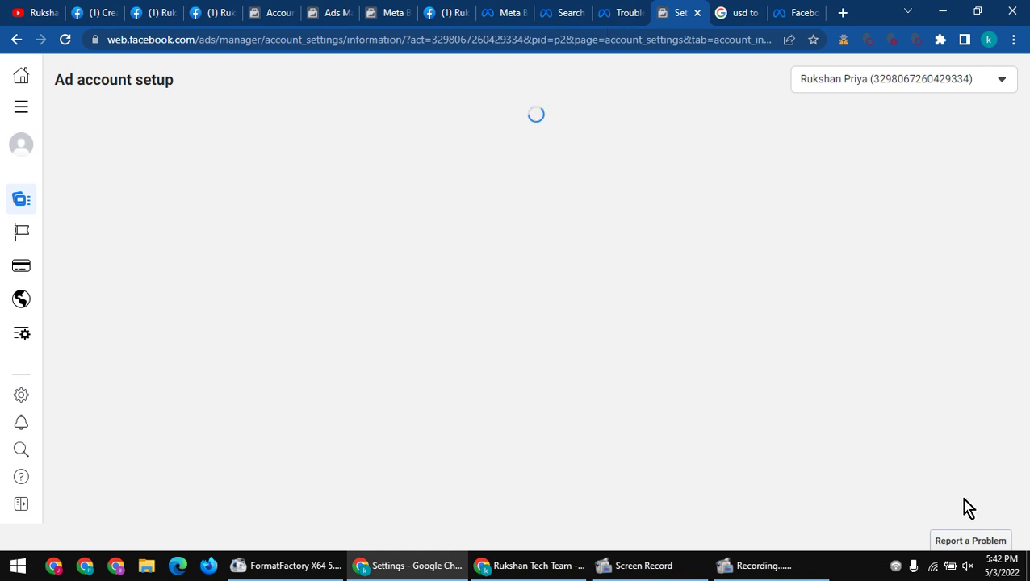
left_click(959, 543)
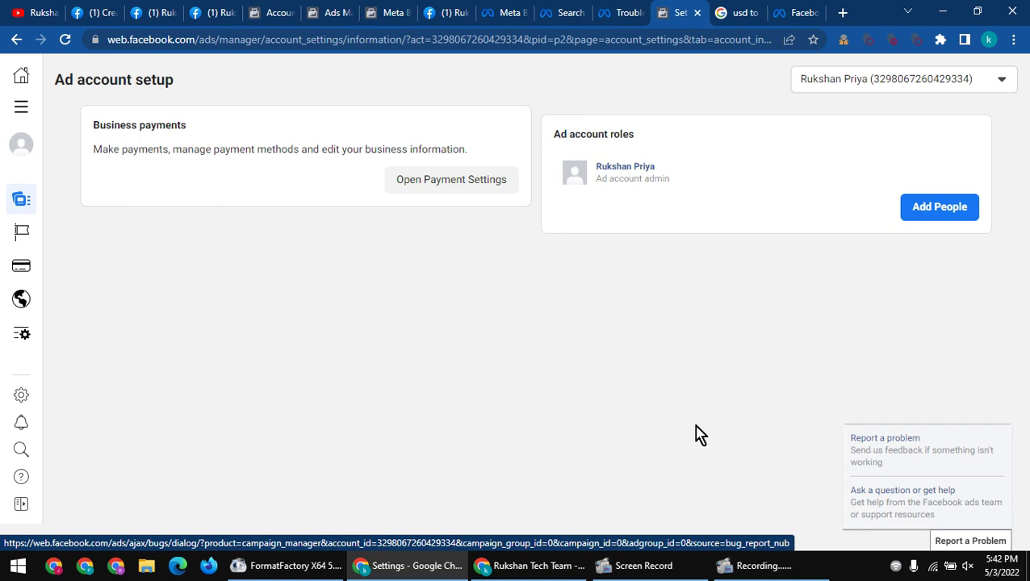
left_click(840, 395)
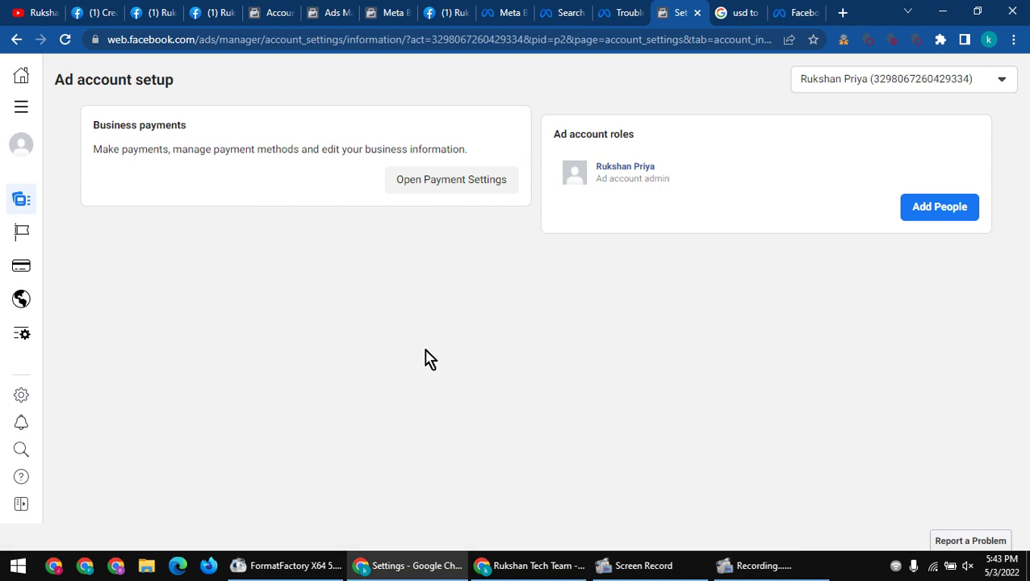
left_click(947, 220)
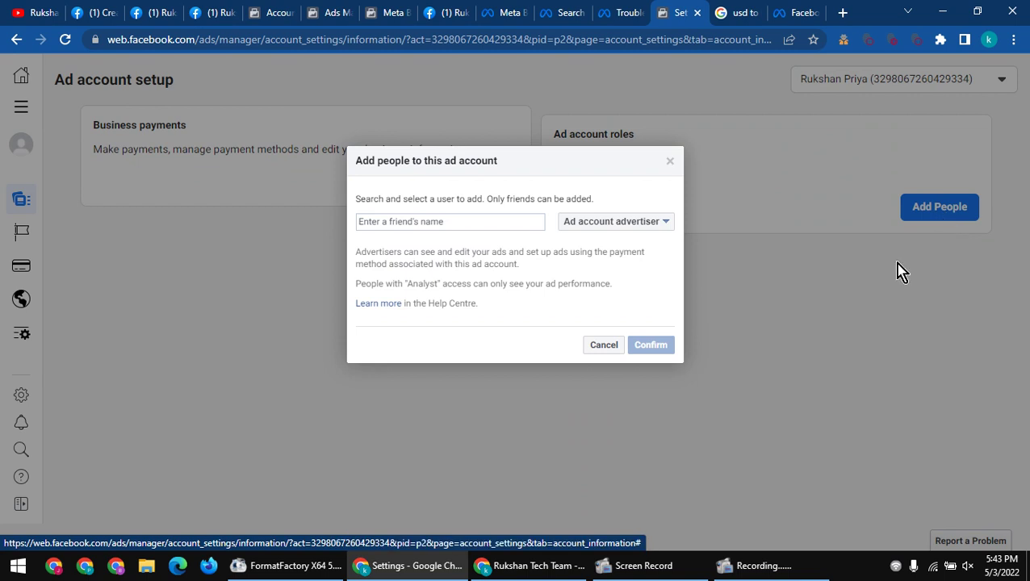
Step: Choose the Ad account analyst role, then start entering the person's name in the friend's name box
left_click(650, 224)
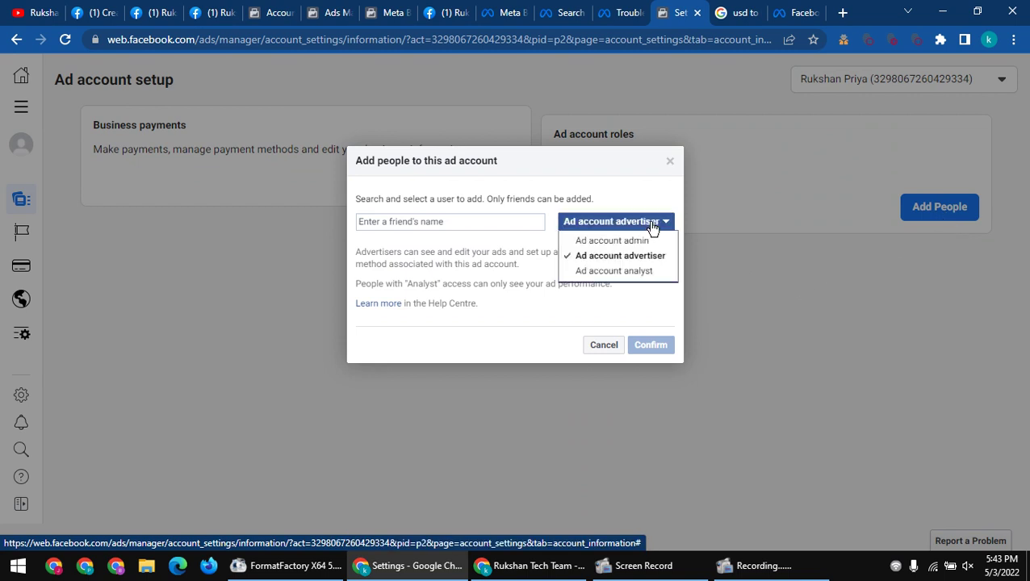
left_click(627, 273)
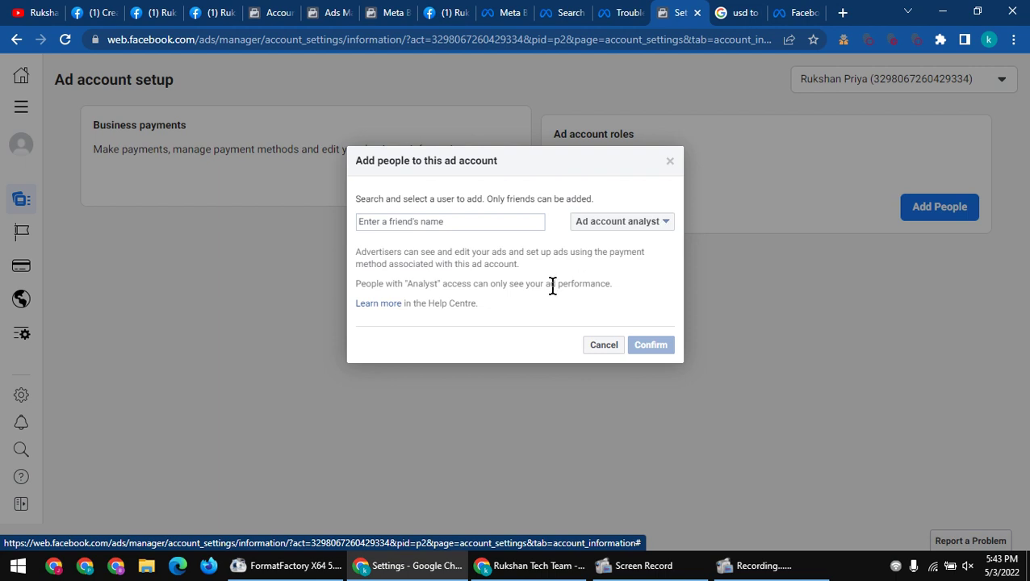
left_click(478, 225)
type("f")
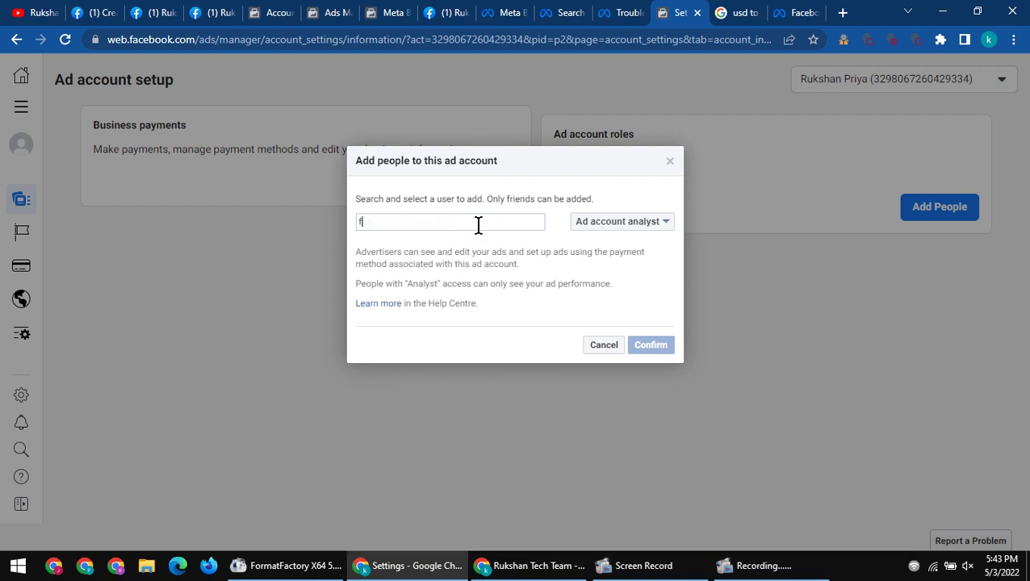
key("ctrl+a")
key("ctrl+1")
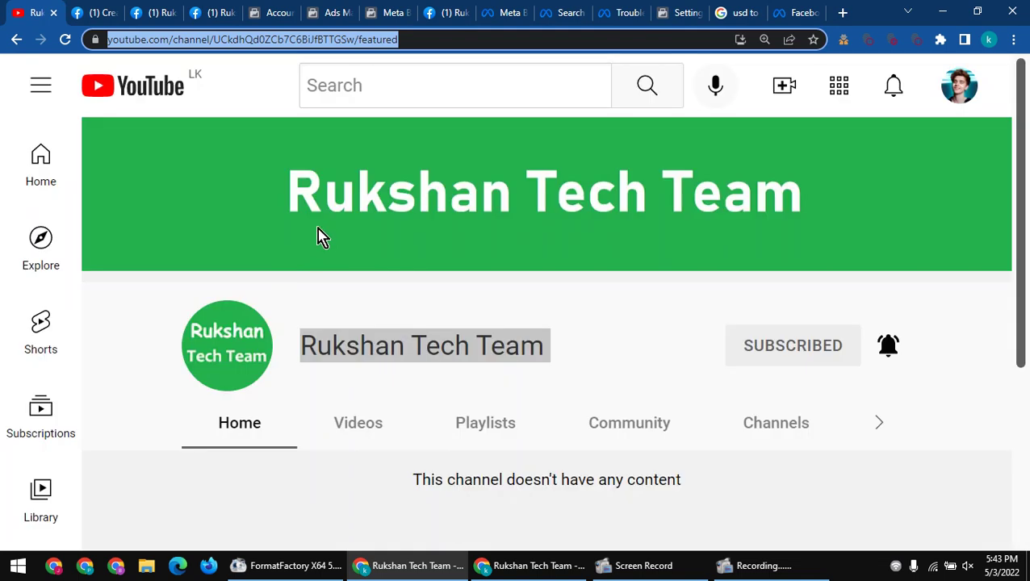
left_click(677, 12)
mouse_move(644, 565)
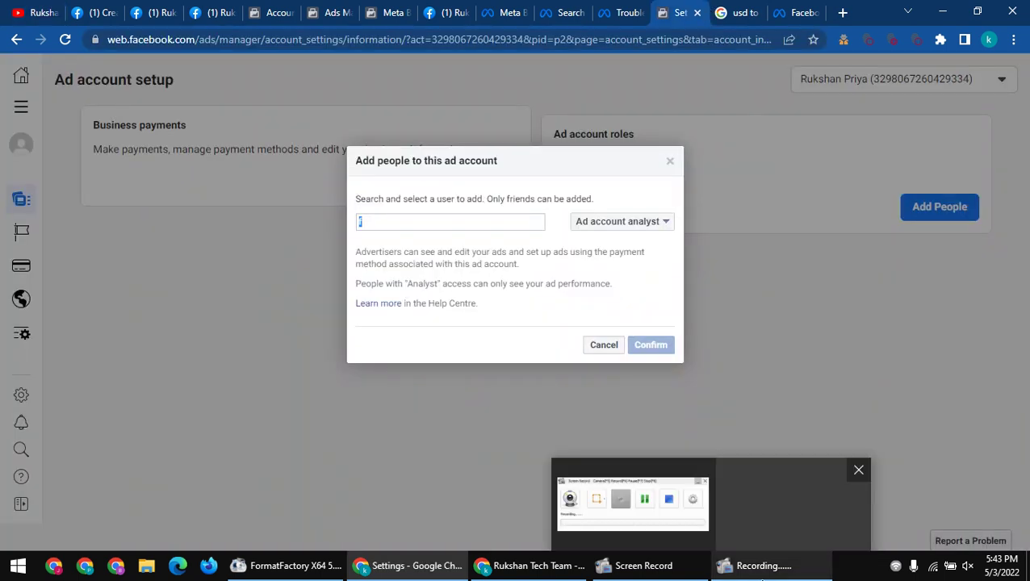